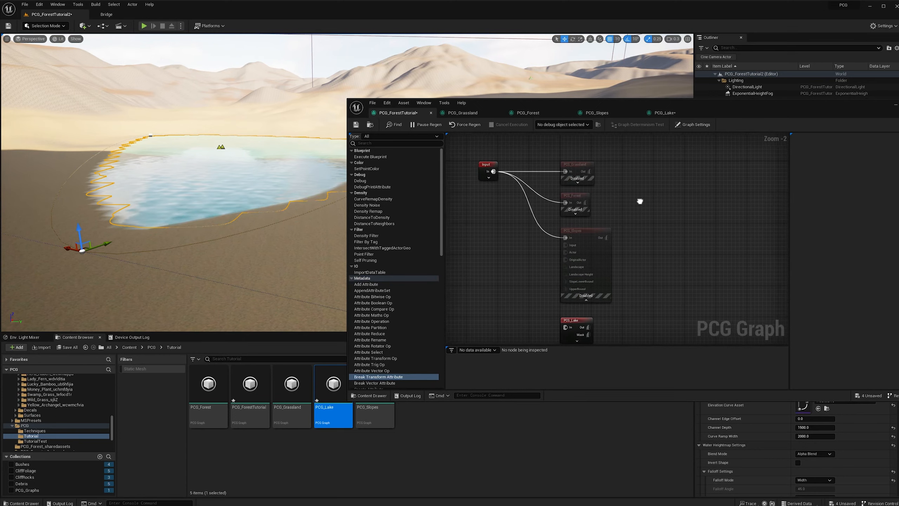
Step: Enable the PCG_Grassland node, set it apart from the other subgraph nodes, and open its graph
key(e)
drag(567, 172, 702, 165)
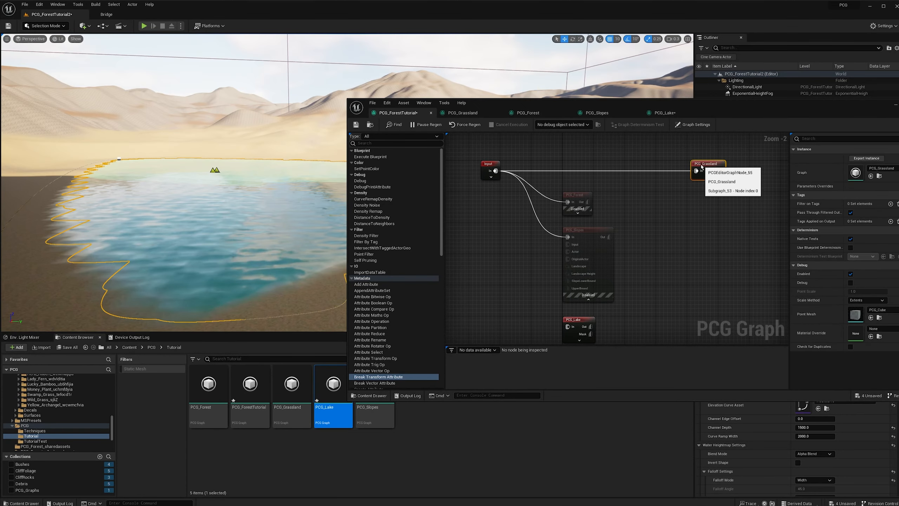
double_click(702, 166)
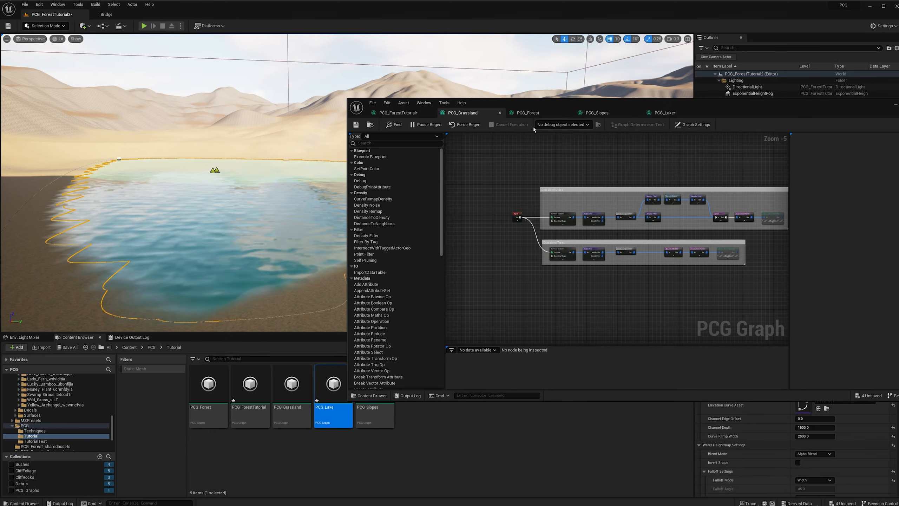
Step: Widen the Grassland Grass comment box and move its Static Mesh Spawner further from Transform Points to make room
right_drag(555, 173, 517, 175)
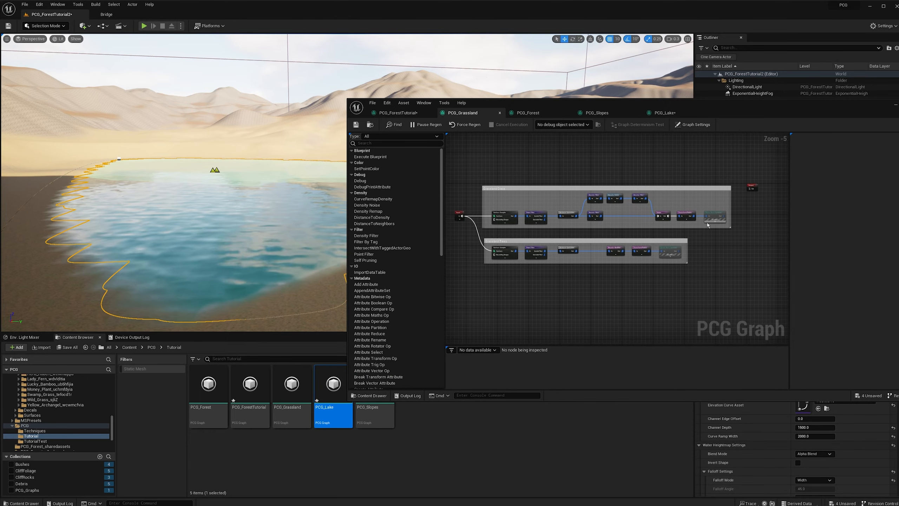
scroll(686, 214, up, 3)
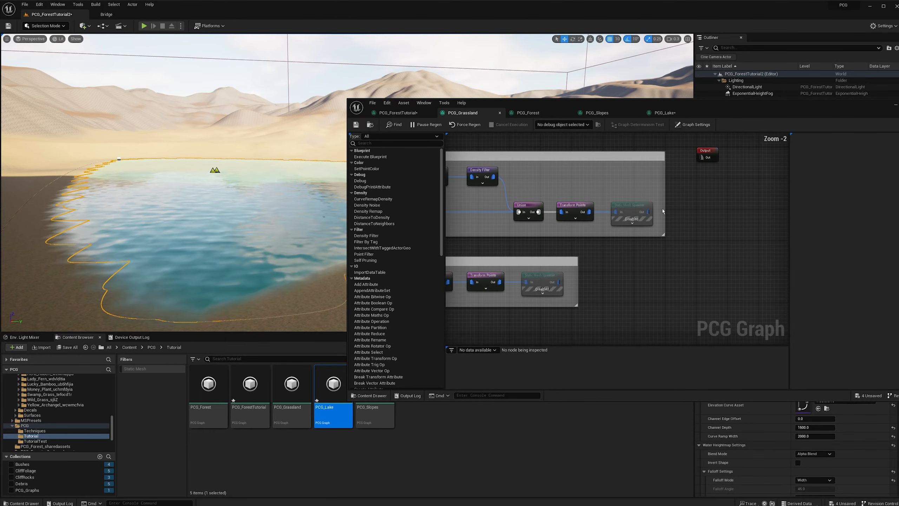
drag(664, 206, 755, 206)
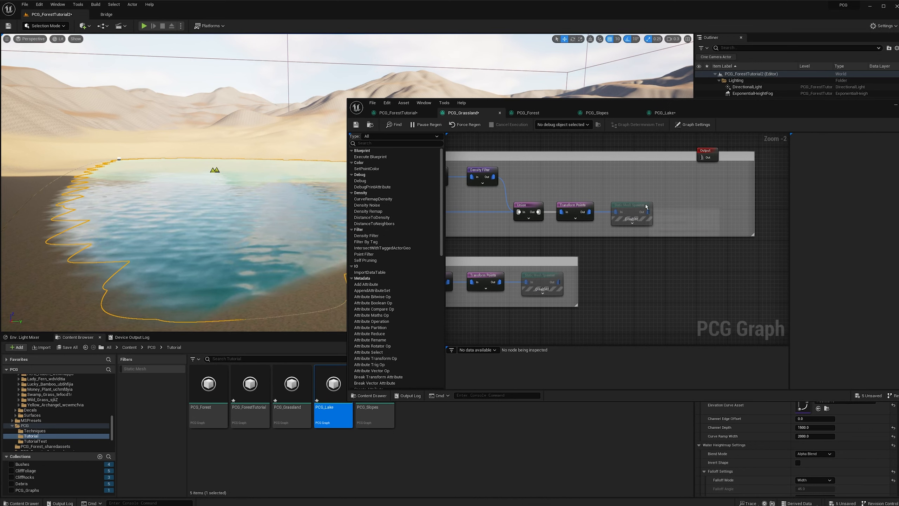
drag(628, 212, 683, 212)
Step: Add a Difference node between Transform Points and the Static Mesh Spawner in the Grassland Grass group
right_click(618, 220)
text(differ)
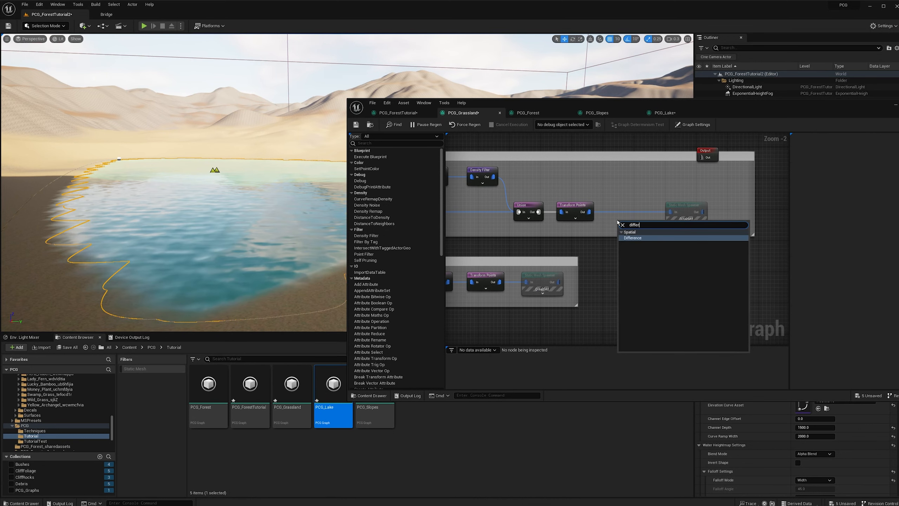
key(Return)
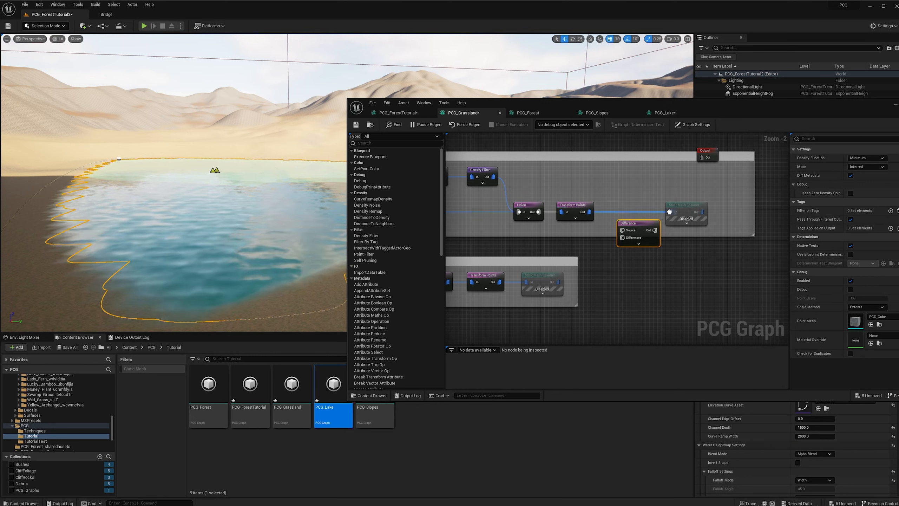
drag(624, 234, 641, 207)
Step: Add a Difference node before the Grassland Trees spawner and set its Density Function to Binary
right_drag(576, 334, 749, 286)
scroll(526, 263, down, 2)
mouse_move(526, 262)
right_down()
mouse_move(593, 272)
mouse_move(519, 272)
right_up()
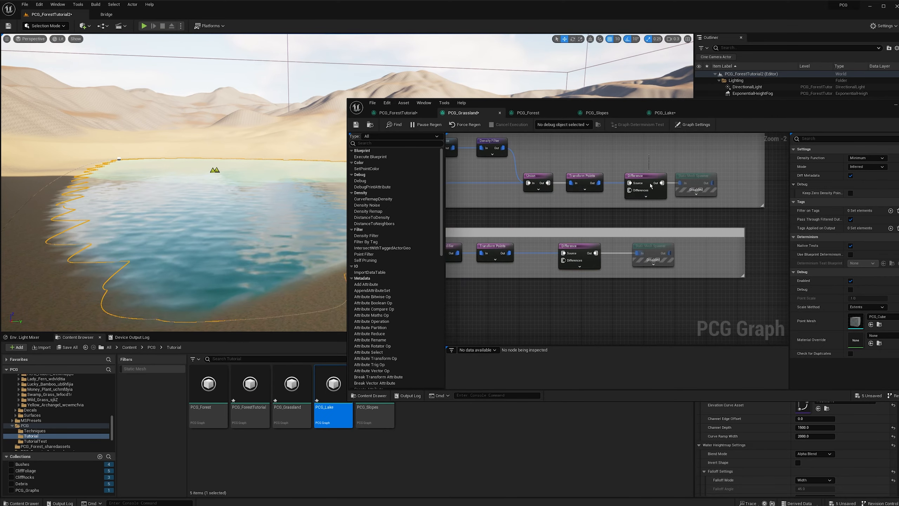
click(866, 159)
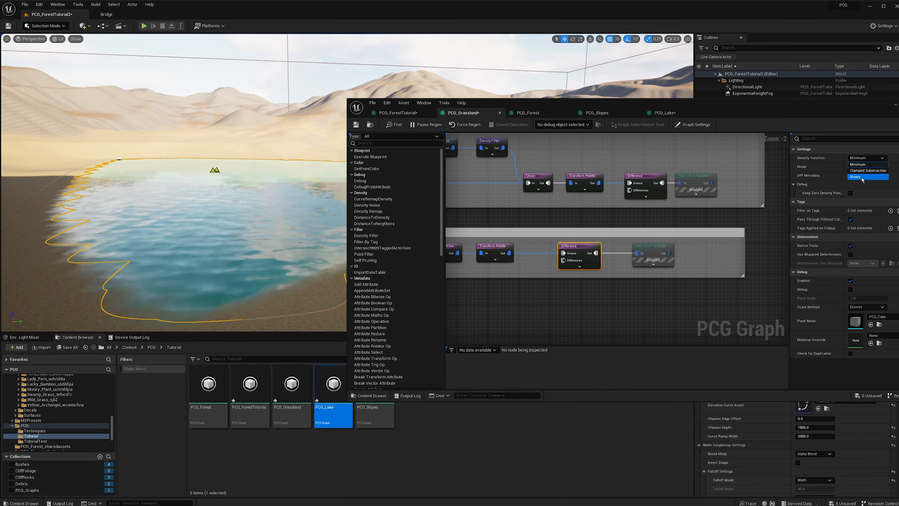
click(862, 176)
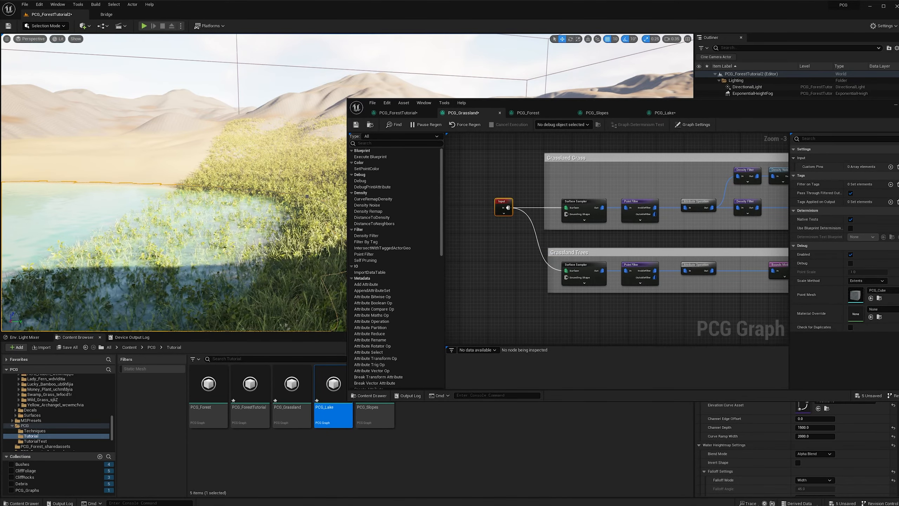
Step: Add a custom pin labelled Mask to the Input node of the grassland graph
click(890, 166)
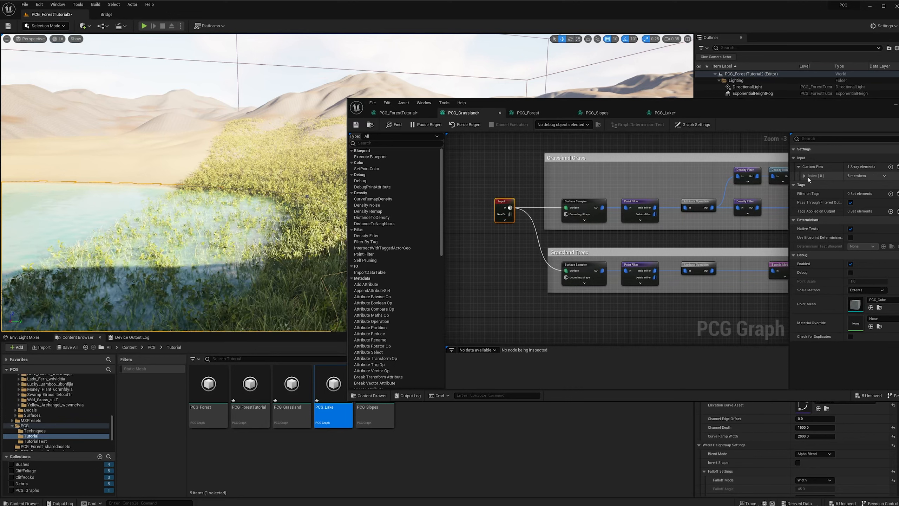
click(805, 177)
click(869, 184)
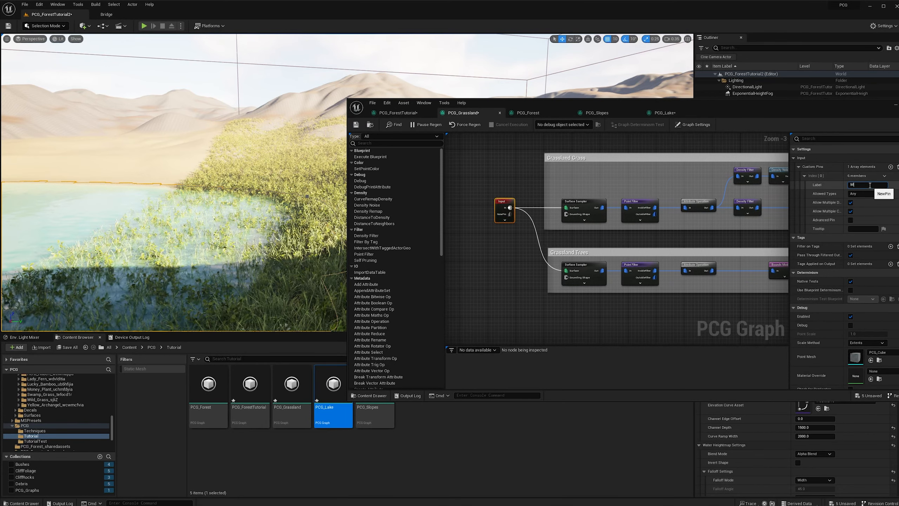
Step: Move the Grassland Grass group up and wire the Mask pin through a reroute node to the Differences inputs of both Difference nodes
scroll(480, 217, down, 2)
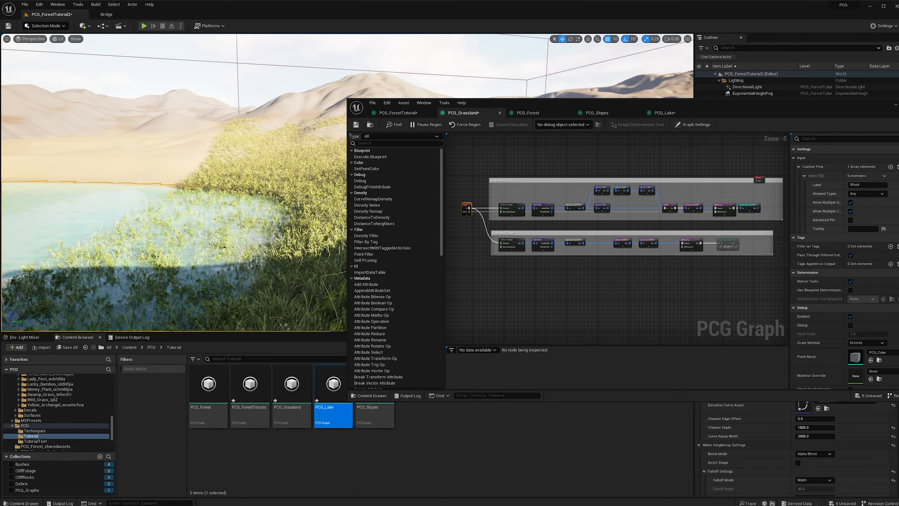
scroll(472, 219, up, 1)
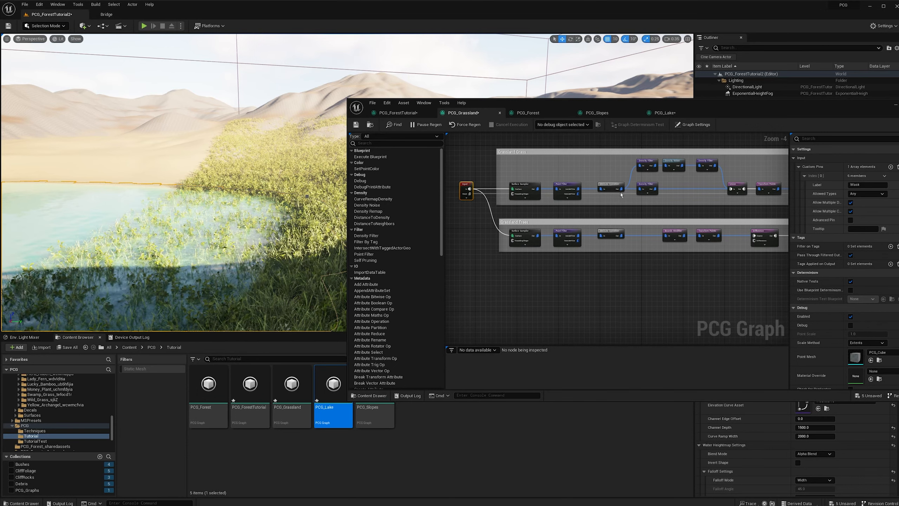
right_drag(587, 150, 581, 180)
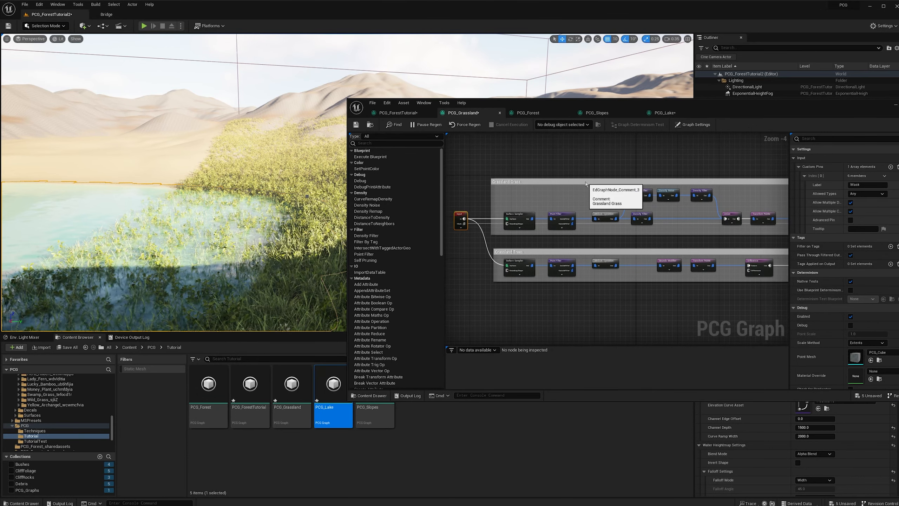
drag(581, 180, 582, 156)
right_drag(658, 226, 646, 275)
double_click(690, 211)
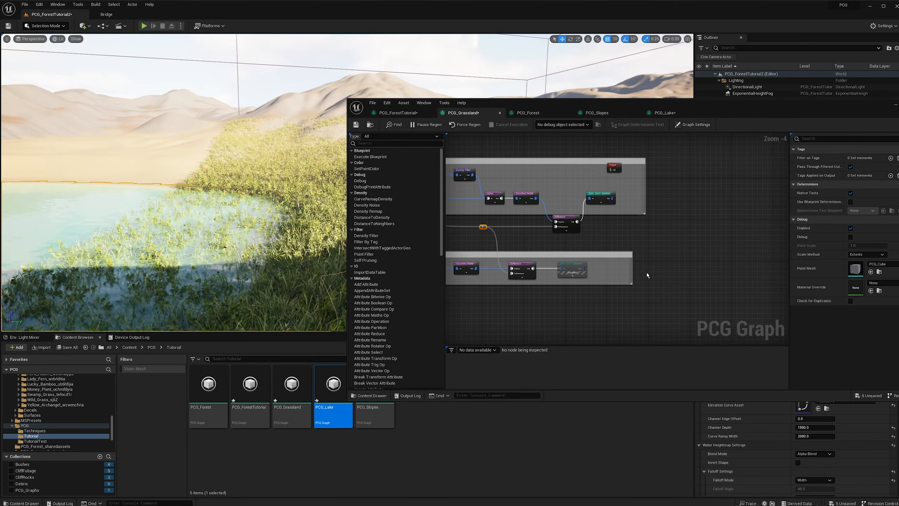
Step: Enable the Static Mesh Spawner in the Grassland Trees group and check the trees around the lake
drag(546, 289, 546, 289)
key(e)
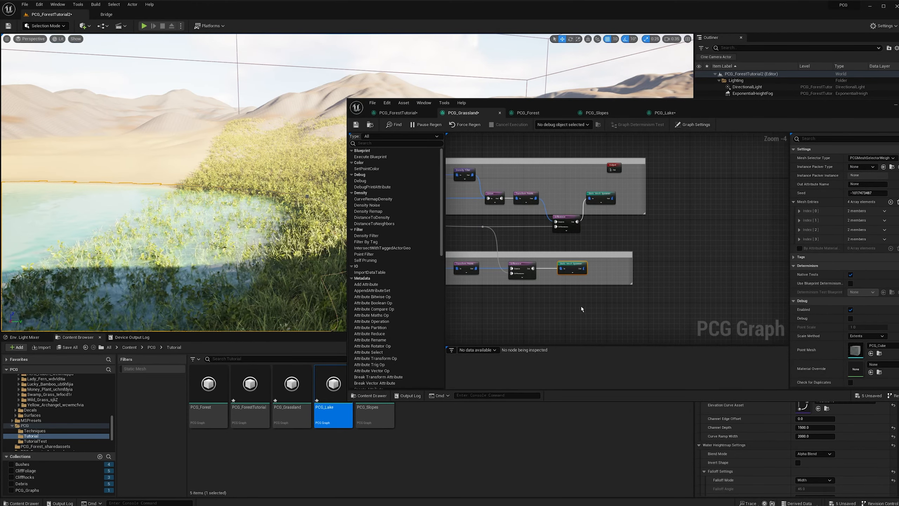
right_drag(580, 305, 619, 307)
drag(233, 195, 207, 214)
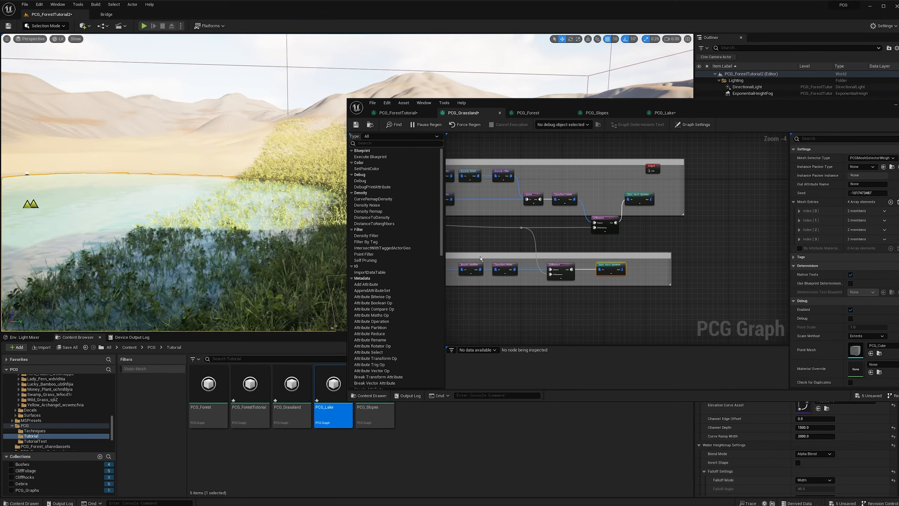
right_drag(480, 245, 589, 220)
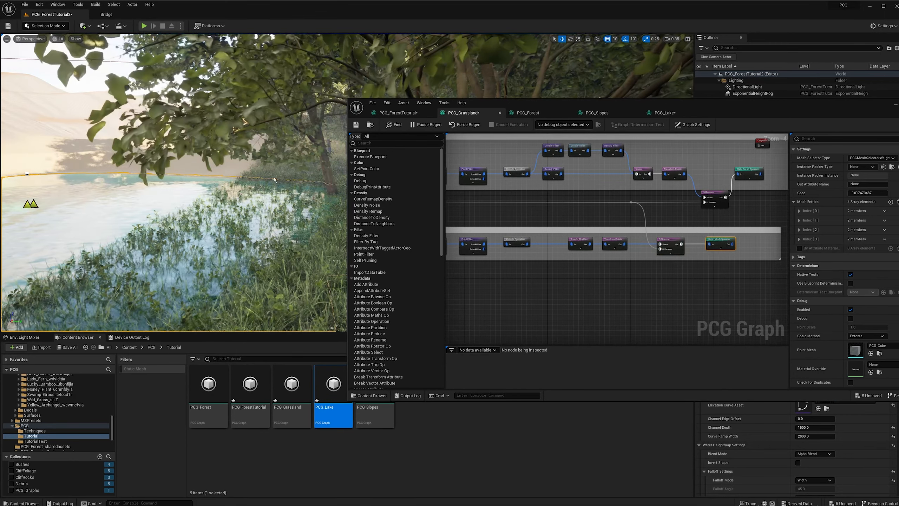
mouse_move(232, 197)
mouse_down()
mouse_move(213, 197)
mouse_move(228, 195)
mouse_up()
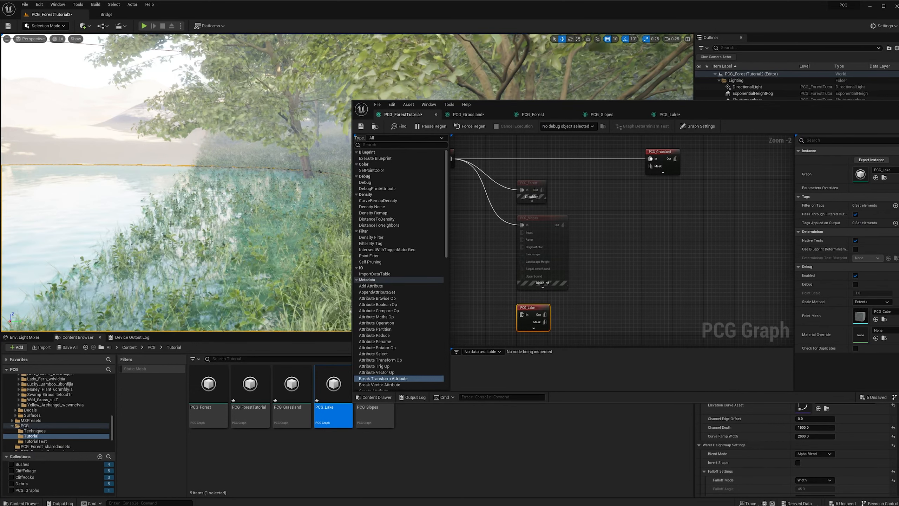
Step: In PCG_ForestTutorial, connect the Mask output of PCG_Lake to the Mask input of PCG_Grassland
right_drag(214, 197, 208, 224)
right_drag(609, 284, 613, 281)
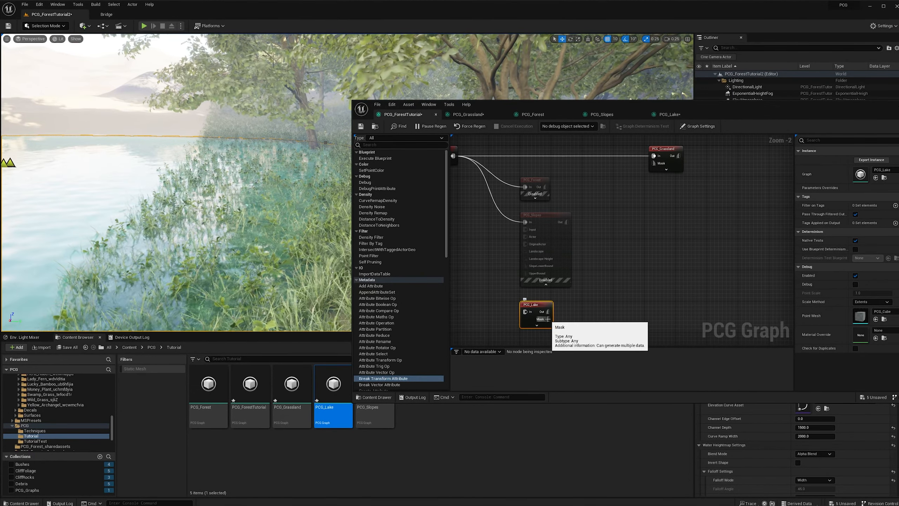
drag(548, 319, 657, 166)
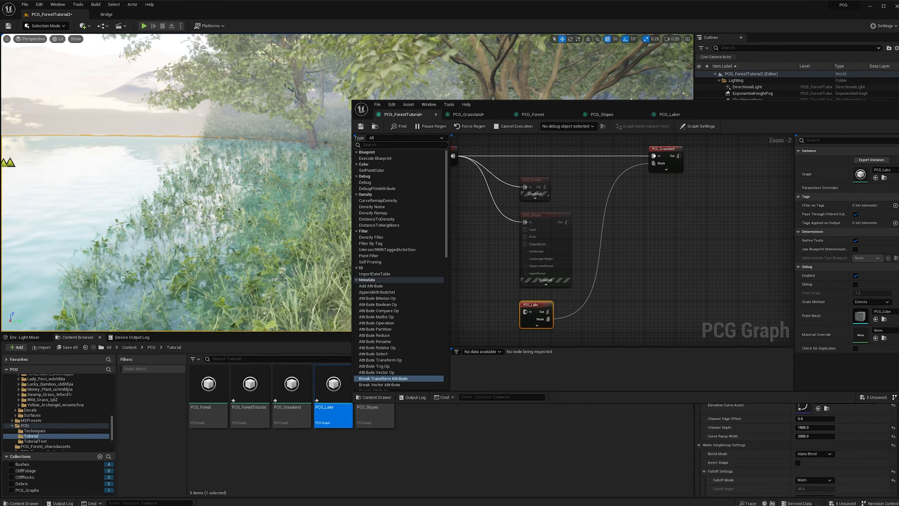
Step: Examine the lake and its shoreline in the viewport alongside the spline sampling nodes of the PCG_Lake graph
mouse_move(176, 182)
right_down()
mouse_move(82, 183)
mouse_move(171, 179)
mouse_move(181, 166)
right_up()
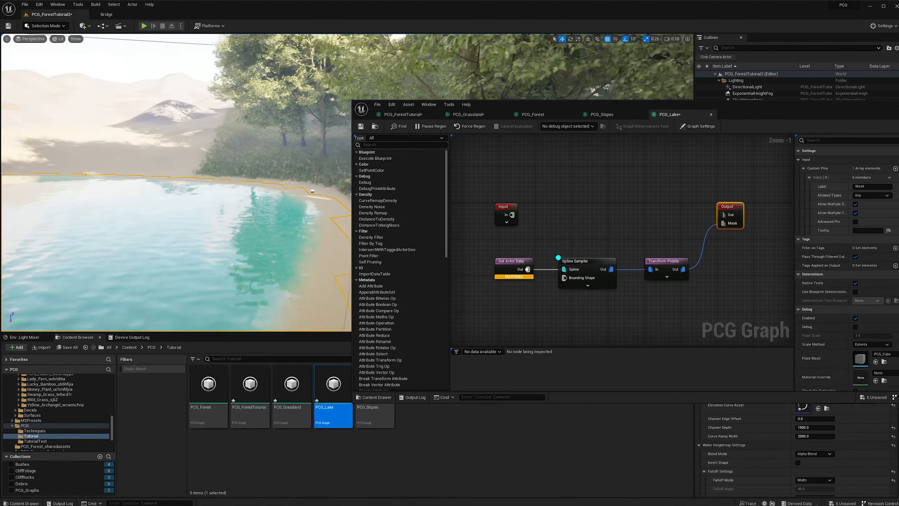
key(a)
right_drag(300, 225, 350, 253)
scroll(306, 230, up, 2)
key(q)
scroll(347, 254, down, 1)
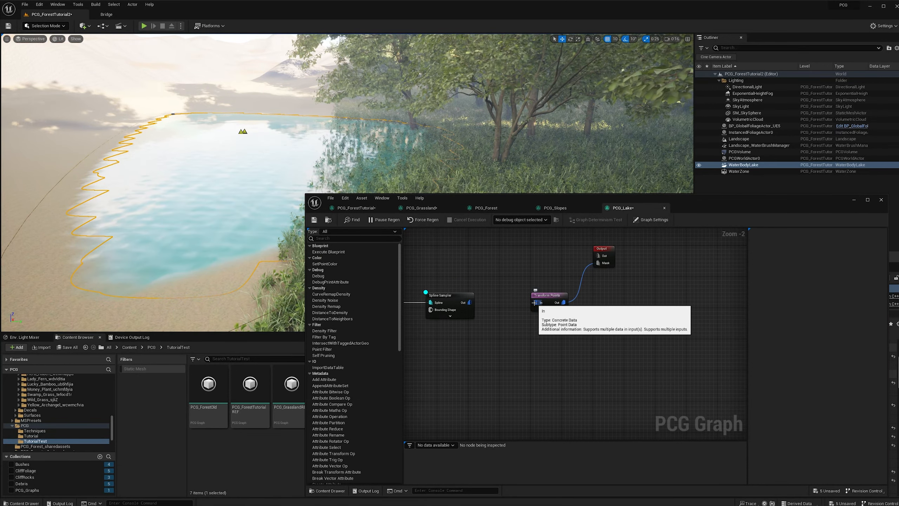
right_drag(481, 283, 513, 292)
right_drag(212, 152, 180, 160)
scroll(160, 163, down, 1)
Step: Insert a Projection node between the Spline Sampler and Transform Points in the PCG_Lake graph
right_drag(563, 324, 538, 323)
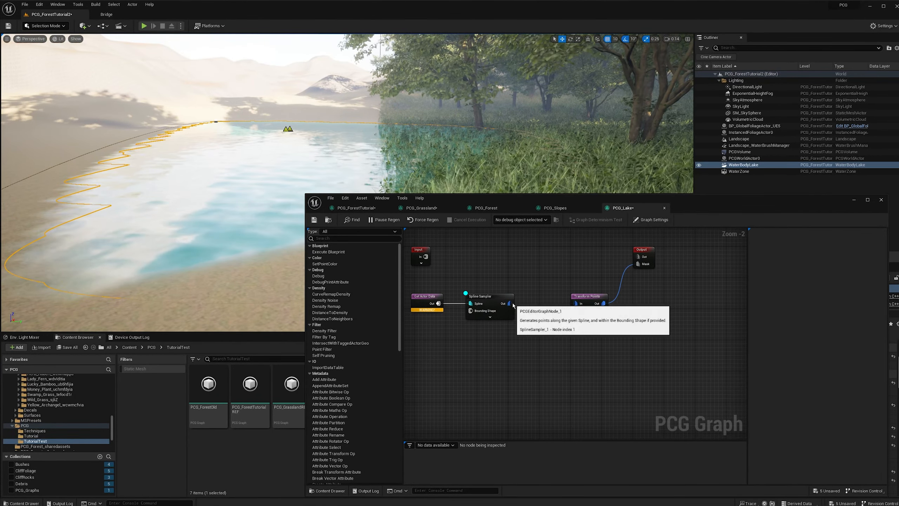
drag(508, 303, 537, 318)
text(density)
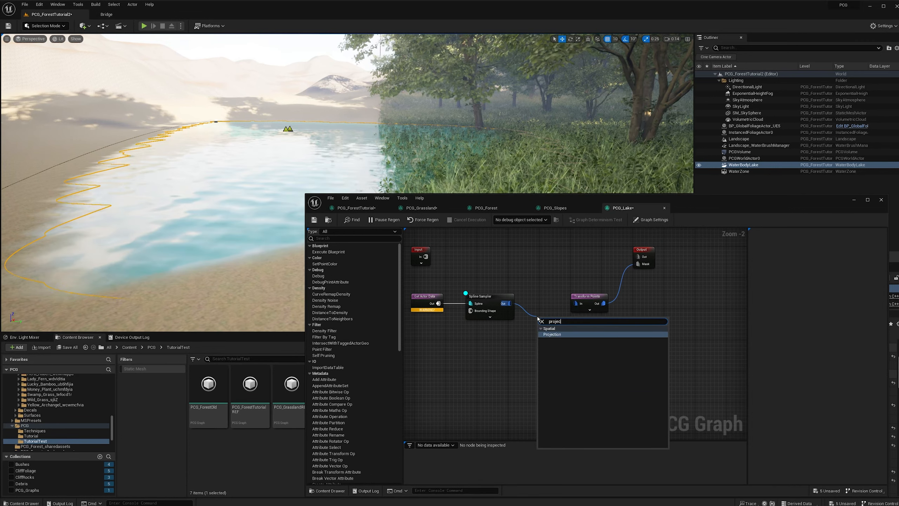
key(Return)
Step: In PCG_ForestTutorial, connect the Input node's Landscape pin to the Landscape input of PCG_Lake and save the graph
click(356, 208)
right_drag(605, 339, 584, 331)
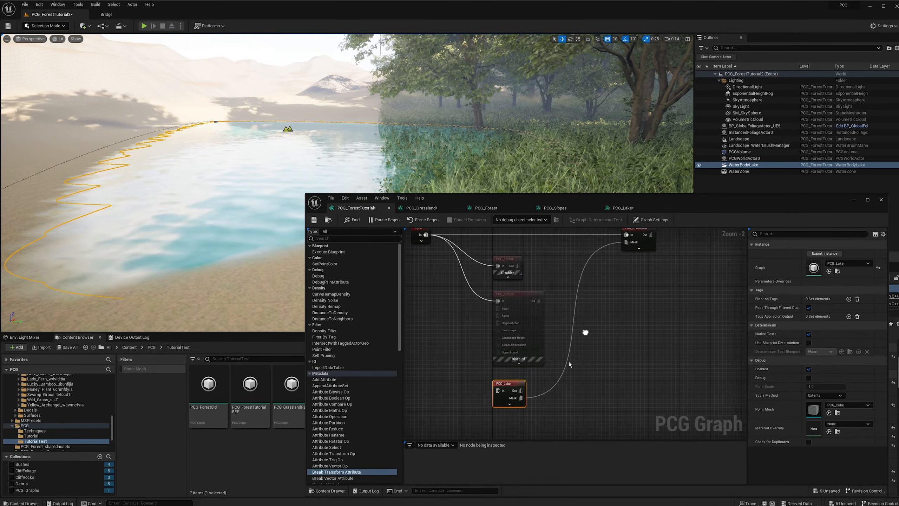
click(508, 409)
right_drag(558, 391, 587, 388)
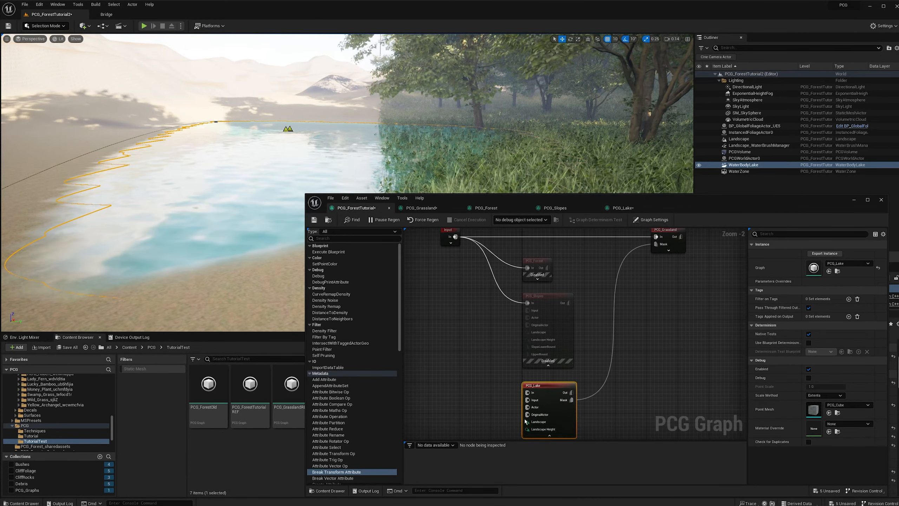
scroll(465, 303, down, 1)
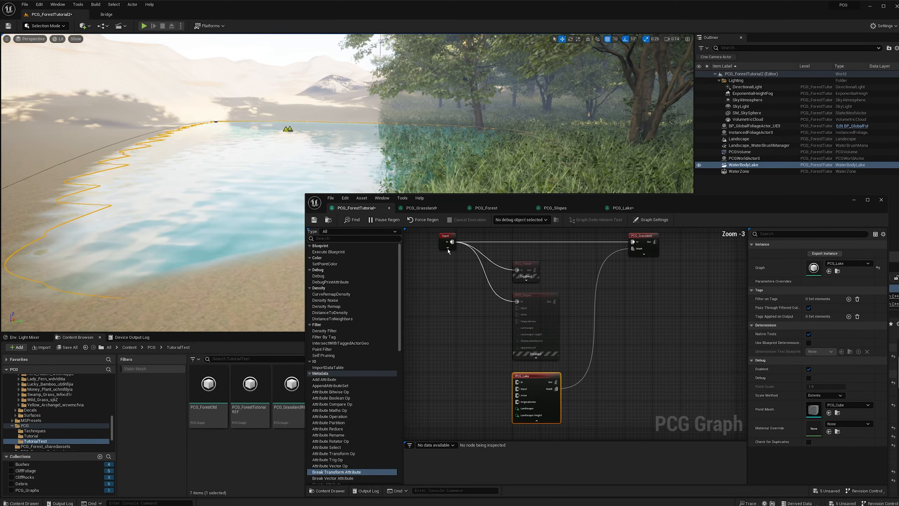
click(447, 248)
drag(466, 268, 517, 415)
key(ctrl+s)
Step: Open the PCG_Lake graph and connect the Input node's Landscape output to the Projection node's Projection Target
double_click(519, 412)
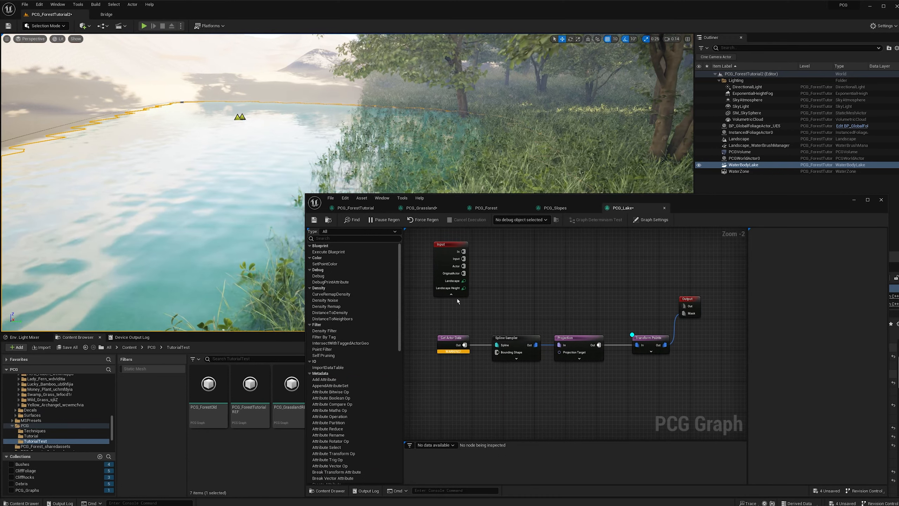
drag(568, 360, 566, 356)
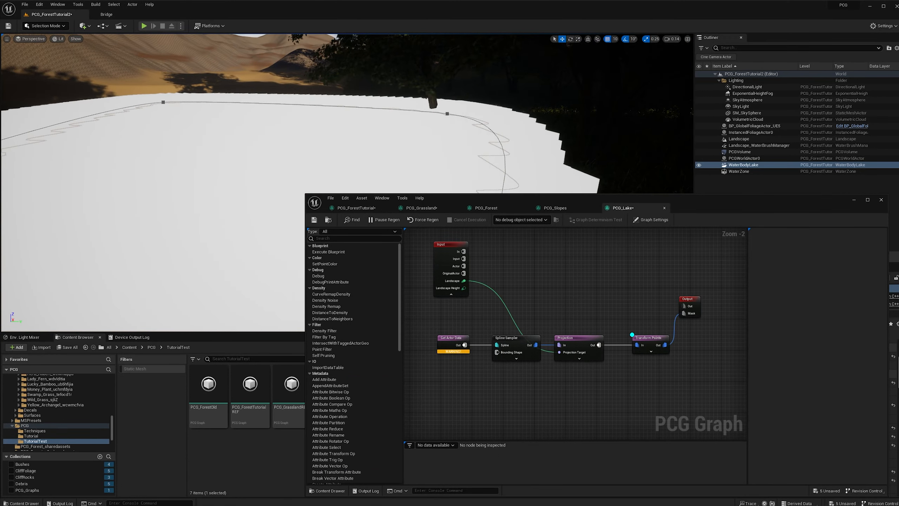
right_drag(347, 149, 361, 124)
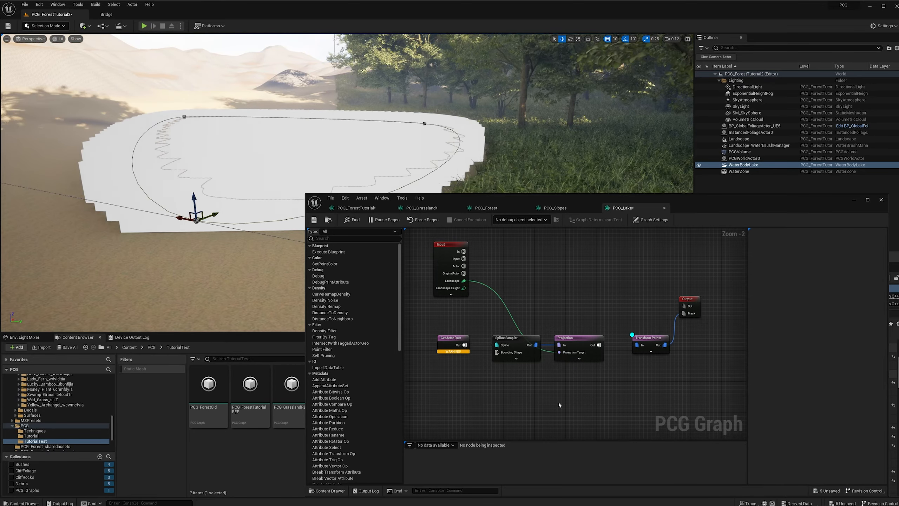
Step: Set the Transform Points minimum and maximum scale to 1.0 in X and Y and turn off the node's debug display
right_drag(653, 295, 622, 299)
click(618, 348)
right_drag(632, 374, 574, 369)
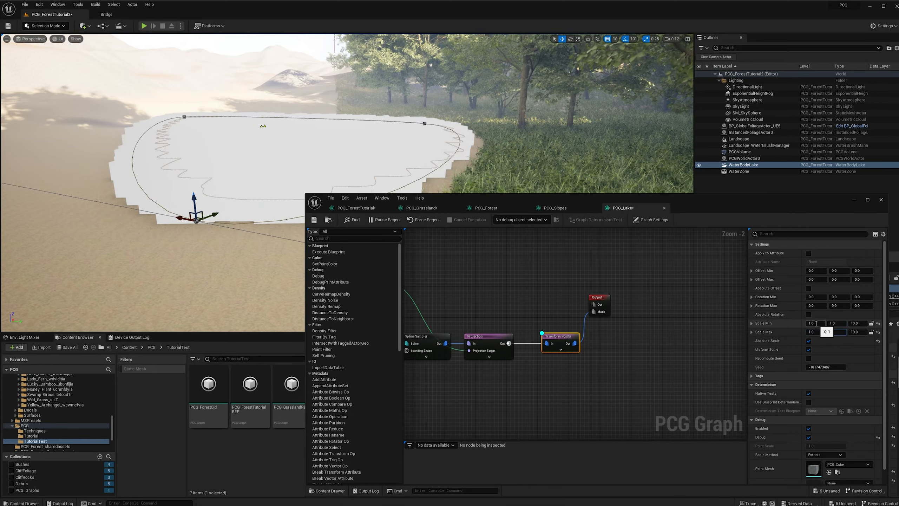
right_drag(439, 155, 430, 158)
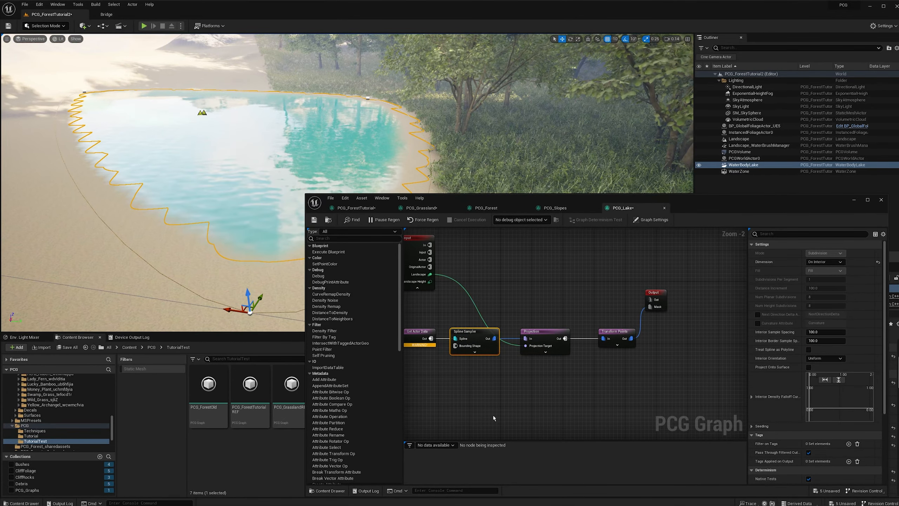
Step: Duplicate the Spline Sampler, place the copy below the original, and connect it to Get Actor Data
key(ctrl+d)
drag(508, 394, 479, 383)
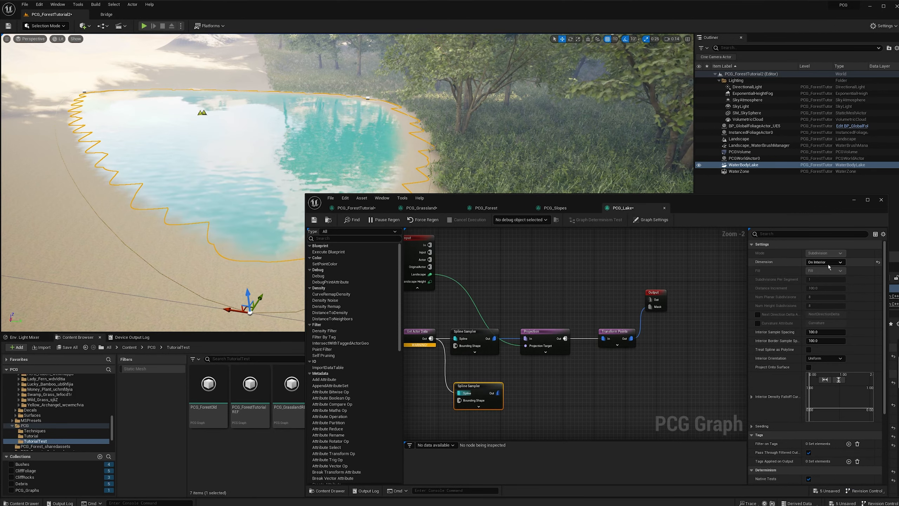
Step: Set the duplicated Spline Sampler to the On Spline dimension and Distance mode with a distance increment of 50.0
click(824, 261)
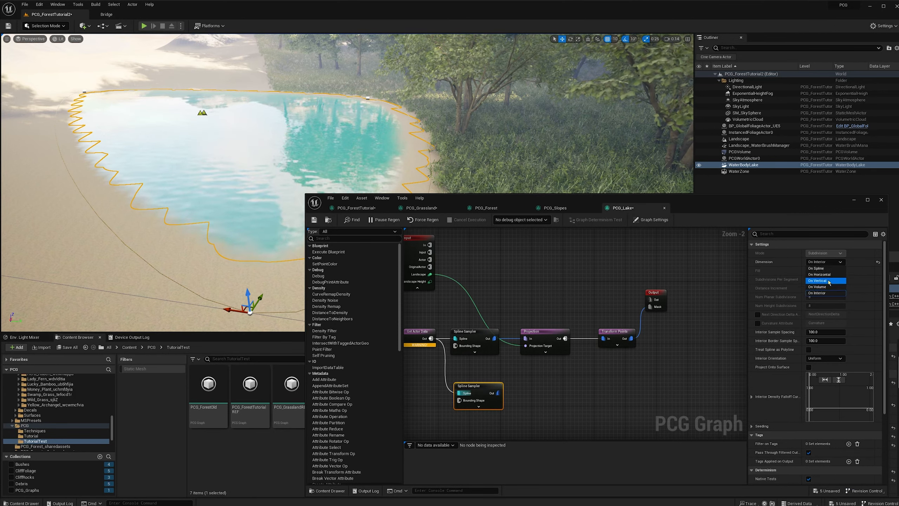
click(828, 268)
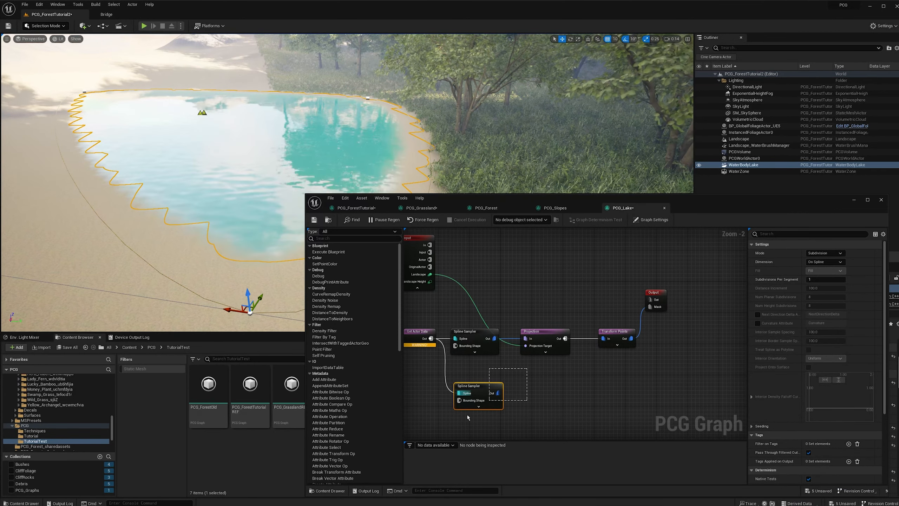
click(822, 279)
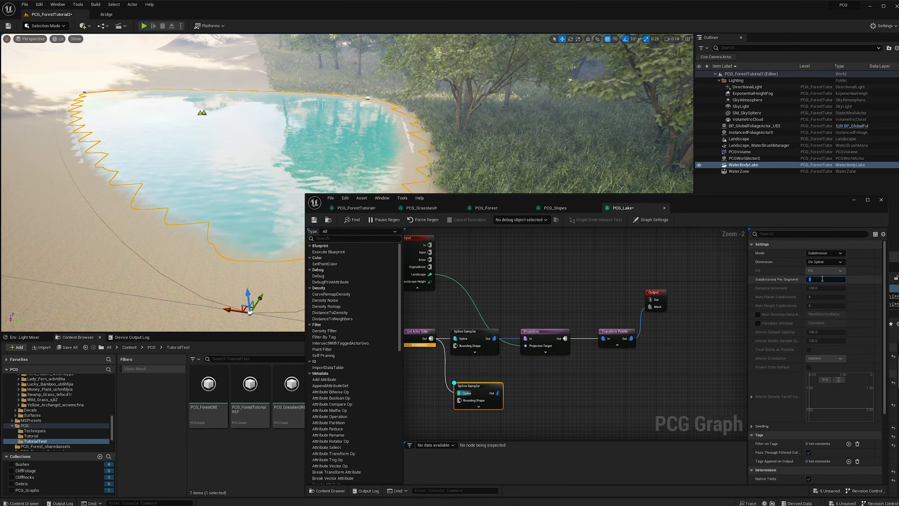
click(823, 265)
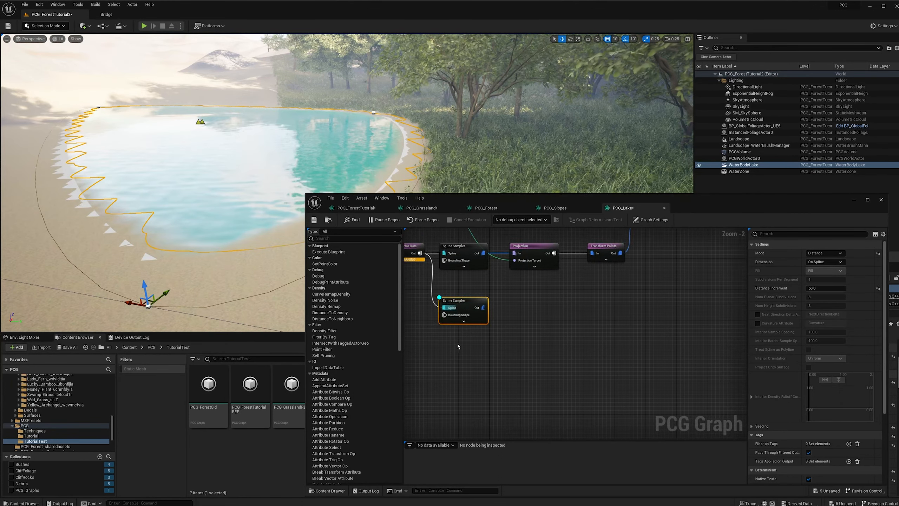
Step: Add a Create Points Grid node below the duplicated Spline Sampler and enable its Local option
right_click(458, 343)
text(point grid)
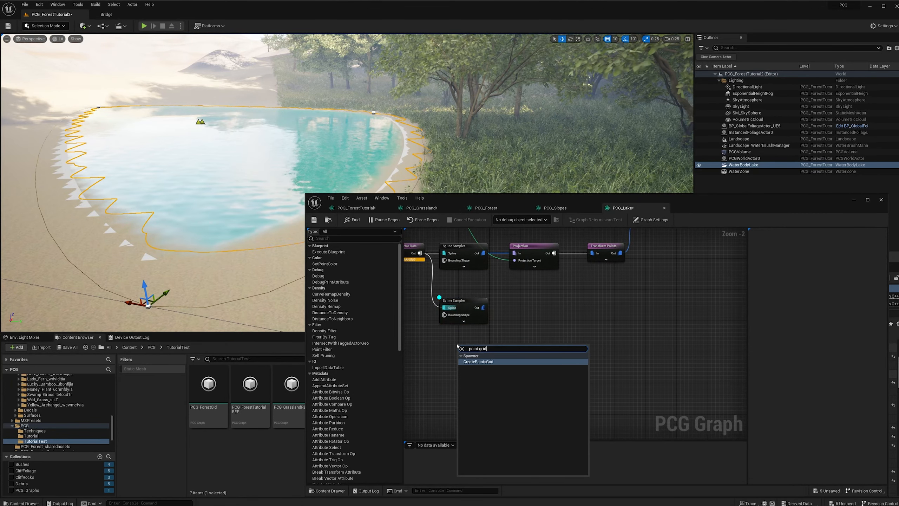
key(Return)
drag(474, 347, 465, 354)
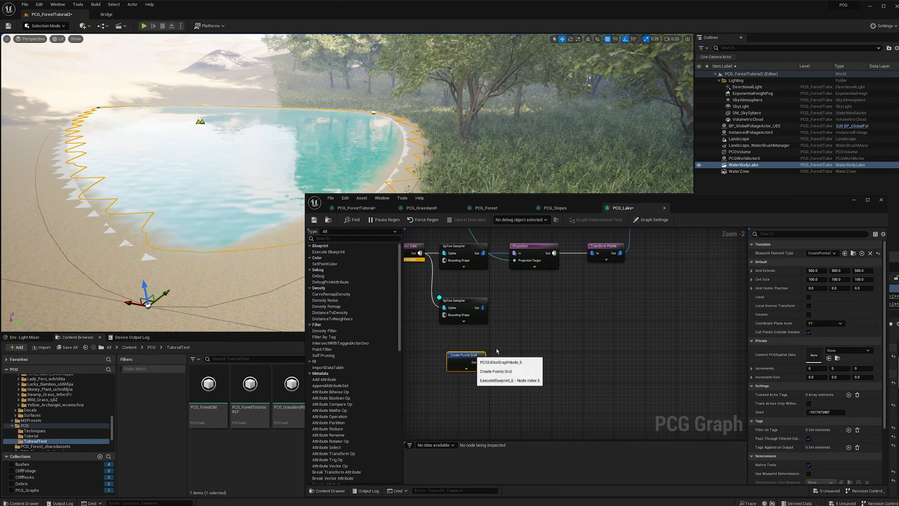
click(809, 297)
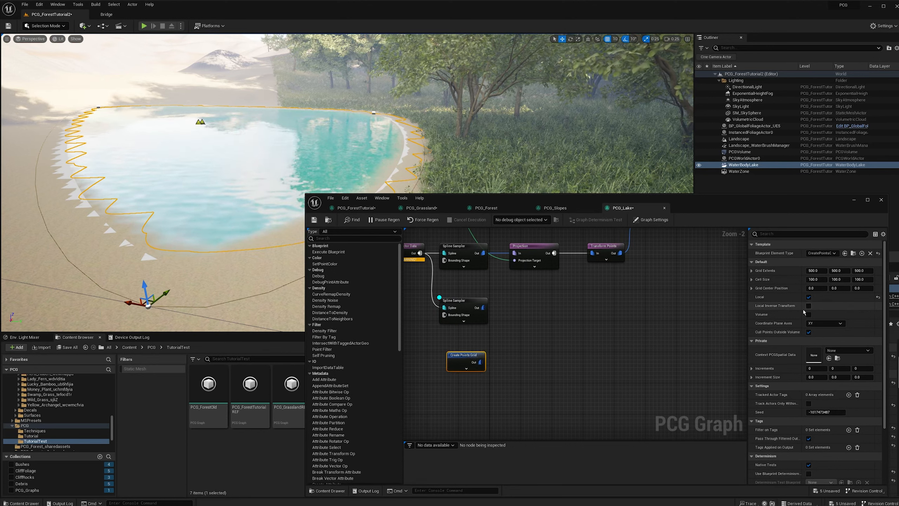
Step: Add a Copy Points node beside the Create Points Grid and the duplicated Spline Sampler
right_click(517, 334)
text(copy t)
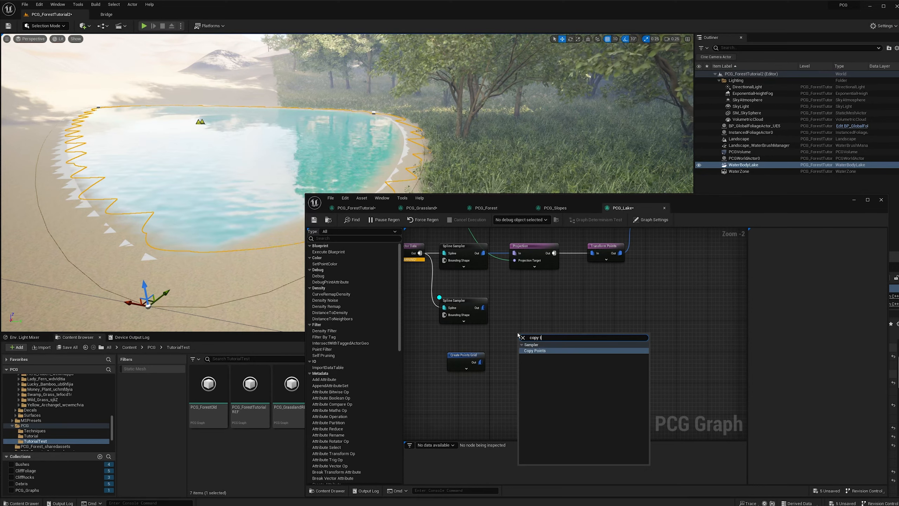
key(Return)
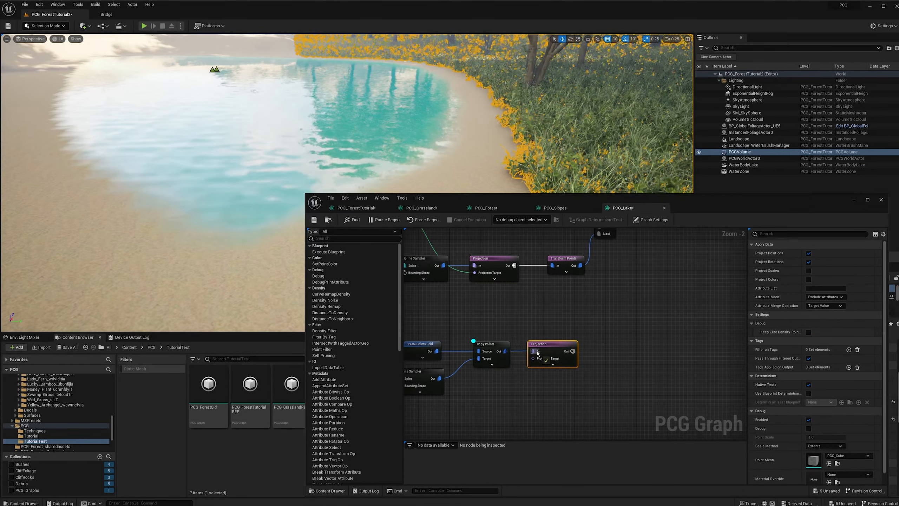
Step: Add a Transform Points node on the lower Spline Sampler's output and turn on Absolute Scale
right_drag(548, 315, 581, 320)
scroll(517, 337, down, 2)
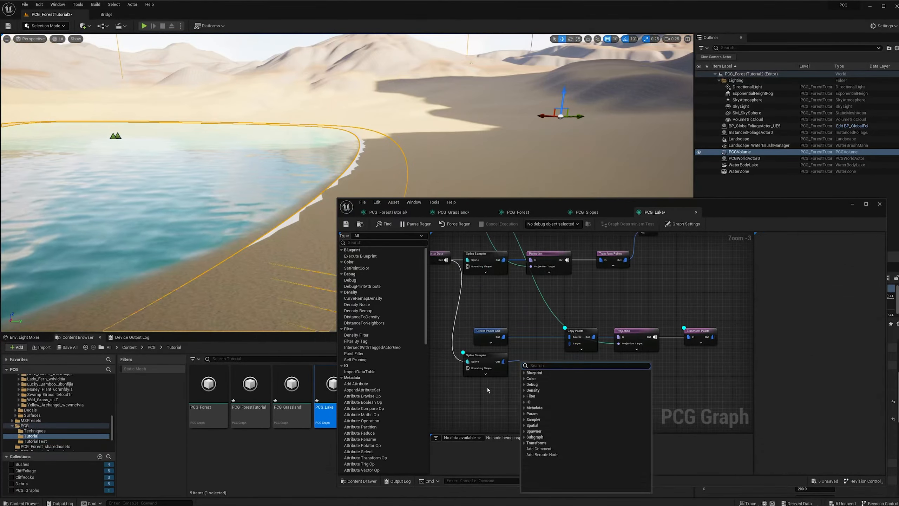
key(Return)
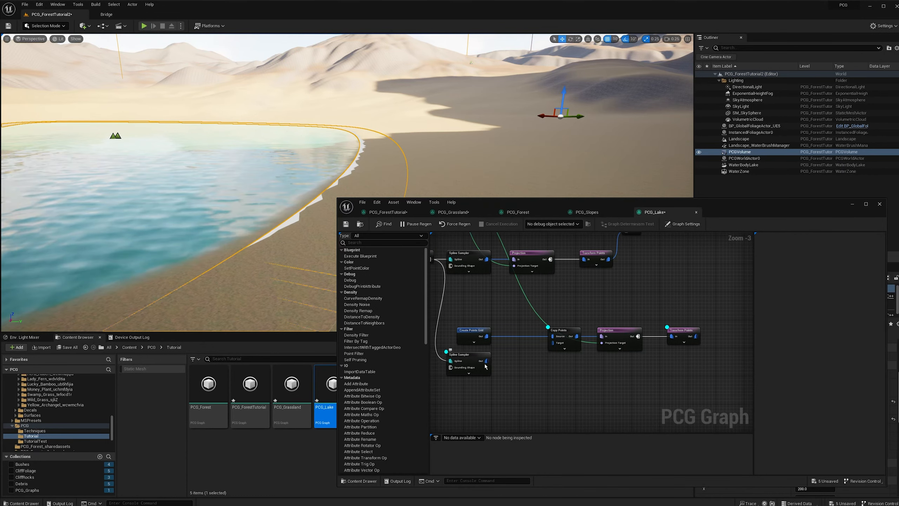
drag(485, 361, 506, 364)
text(transform)
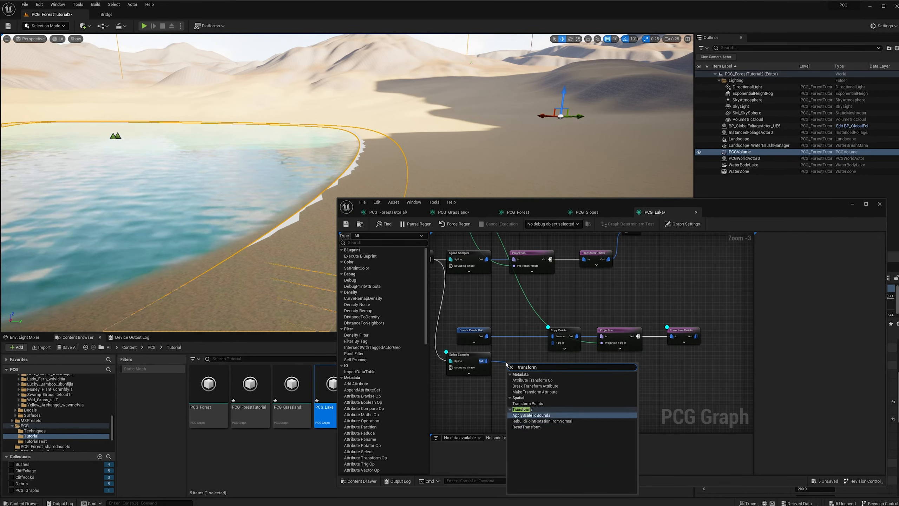
key(Return)
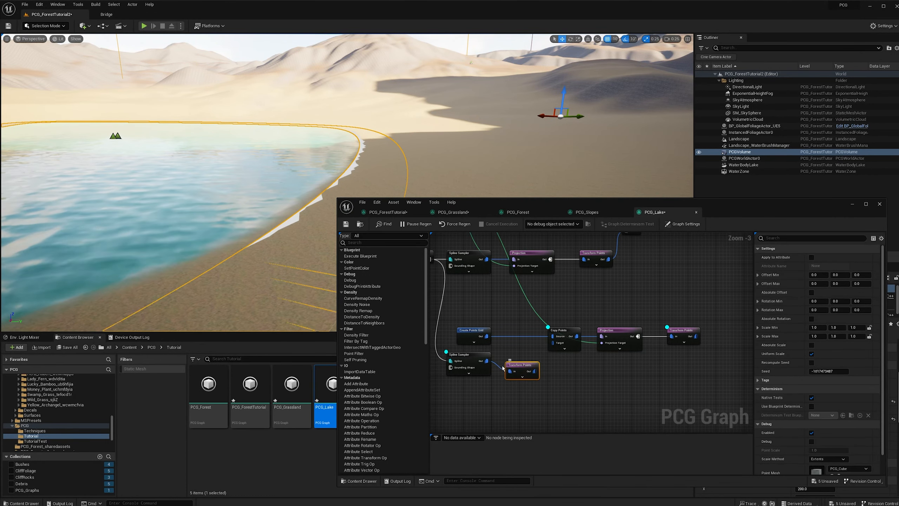
click(811, 346)
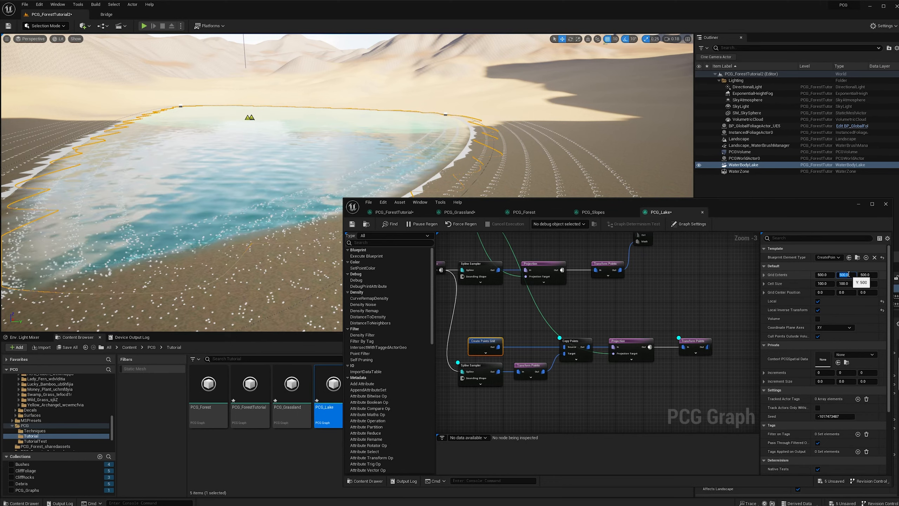
Step: Set the offset of the Transform Points node after the lower Projection to -500 minimum and 500 maximum in X and Y
right_drag(389, 141, 311, 205)
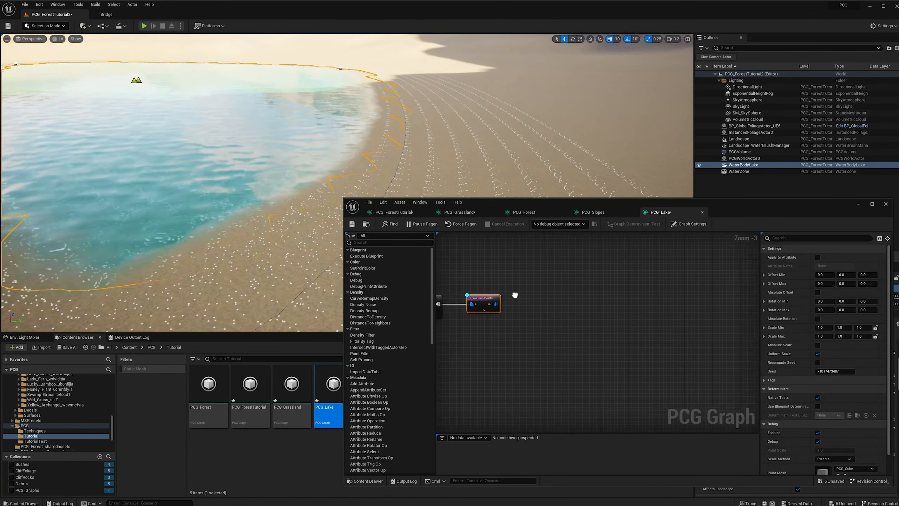
right_drag(515, 295, 544, 289)
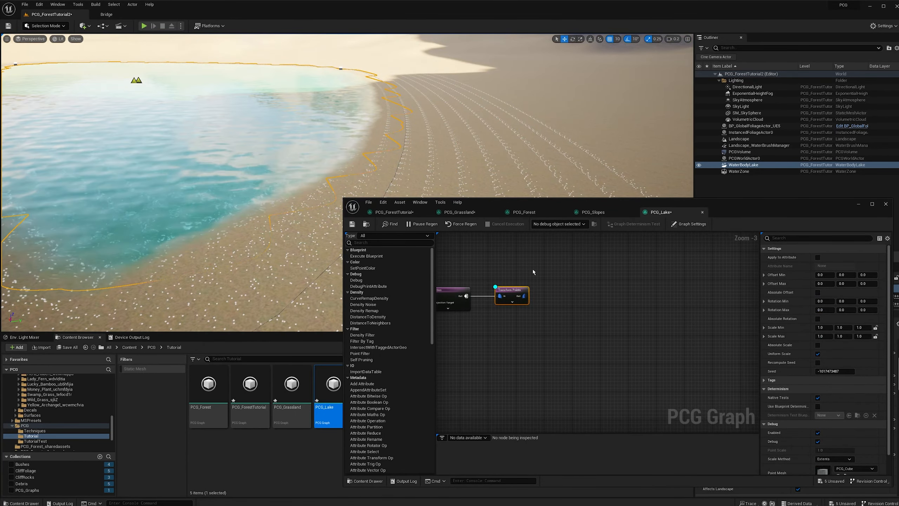
mouse_move(283, 141)
right_down()
mouse_move(244, 131)
mouse_move(265, 142)
mouse_move(247, 159)
mouse_move(191, 156)
mouse_move(206, 142)
mouse_move(318, 124)
mouse_move(328, 113)
mouse_move(276, 131)
right_up()
scroll(191, 156, down, 1)
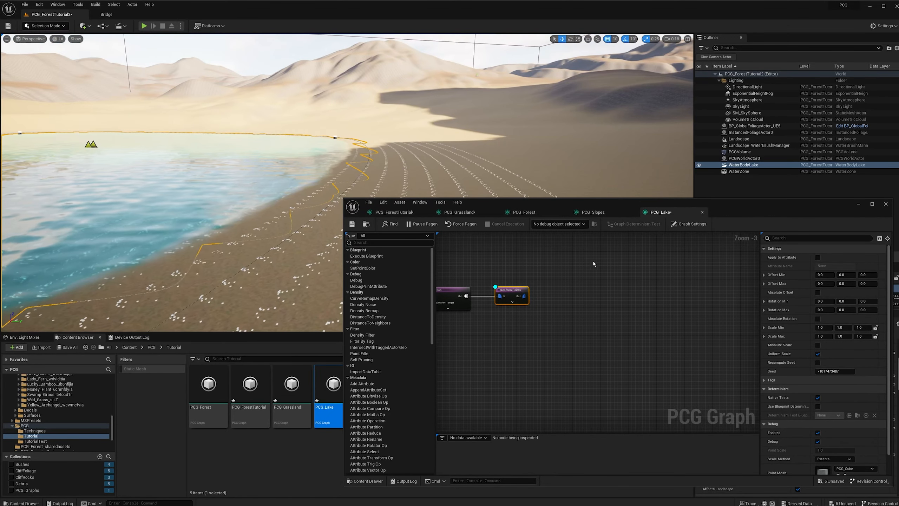
click(827, 274)
text(-500)
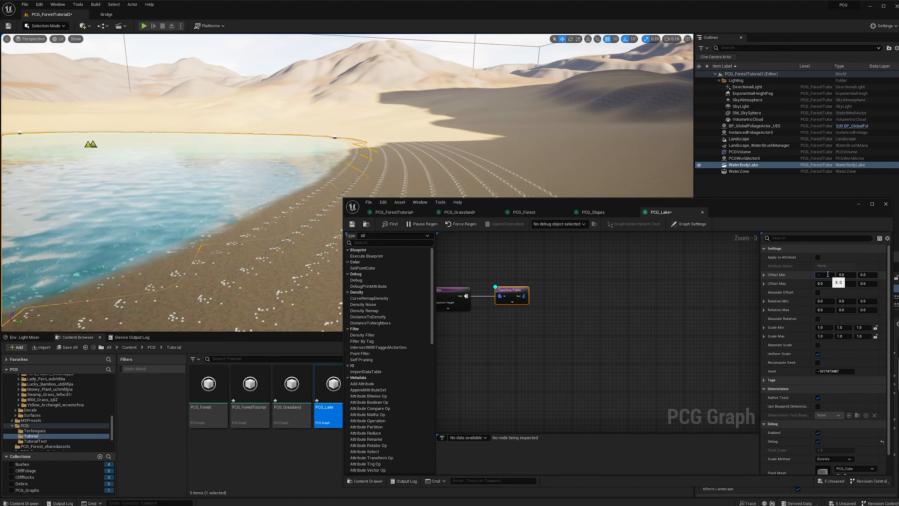
key(Tab)
key(Tab)
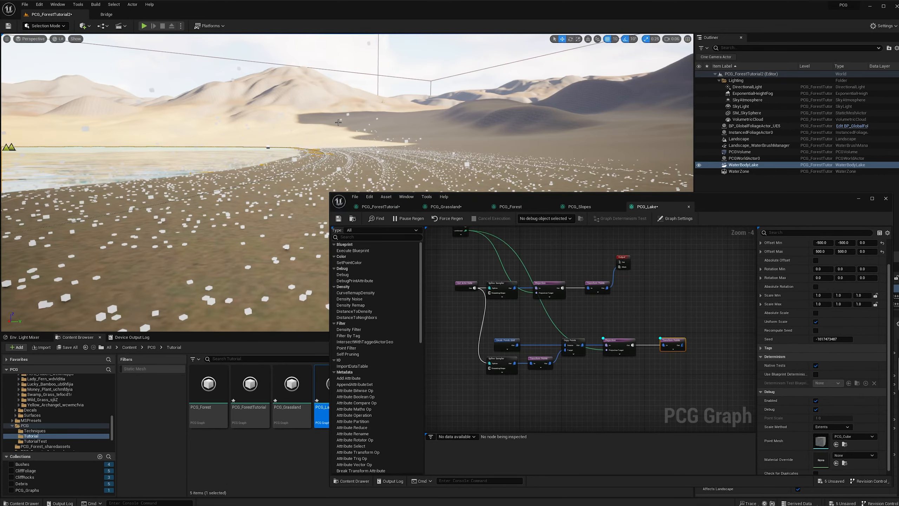
Step: Reorder the lower chain so the offset Transform Points follows Copy Points and feeds into the Projection node
right_drag(338, 122, 284, 113)
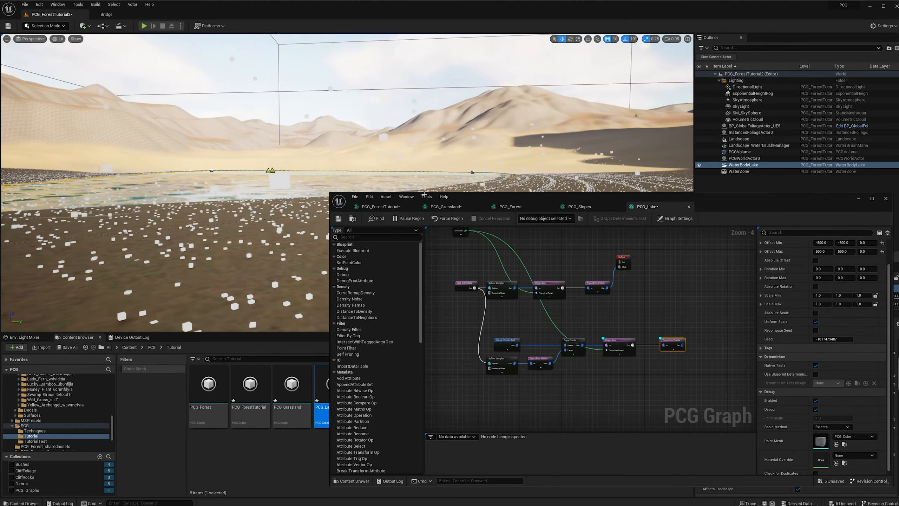
drag(690, 329, 672, 347)
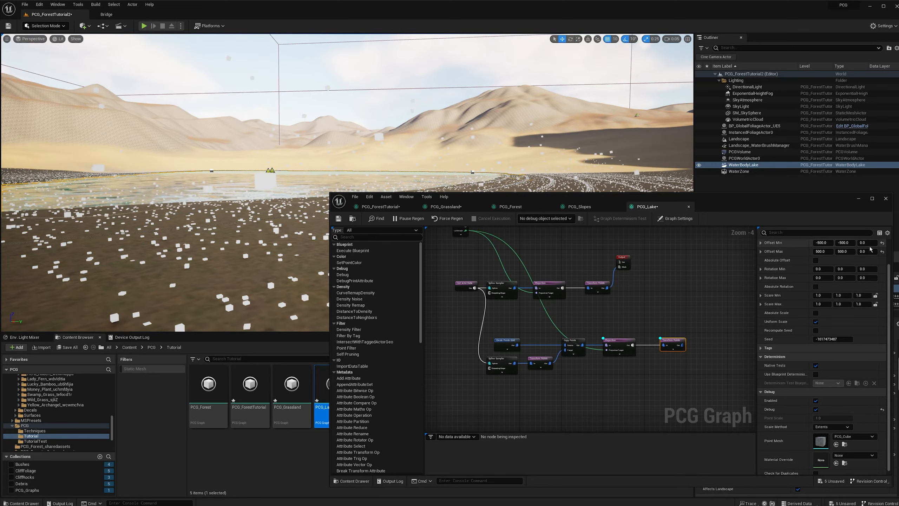
right_drag(319, 117, 213, 122)
key(d)
scroll(248, 121, up, 1)
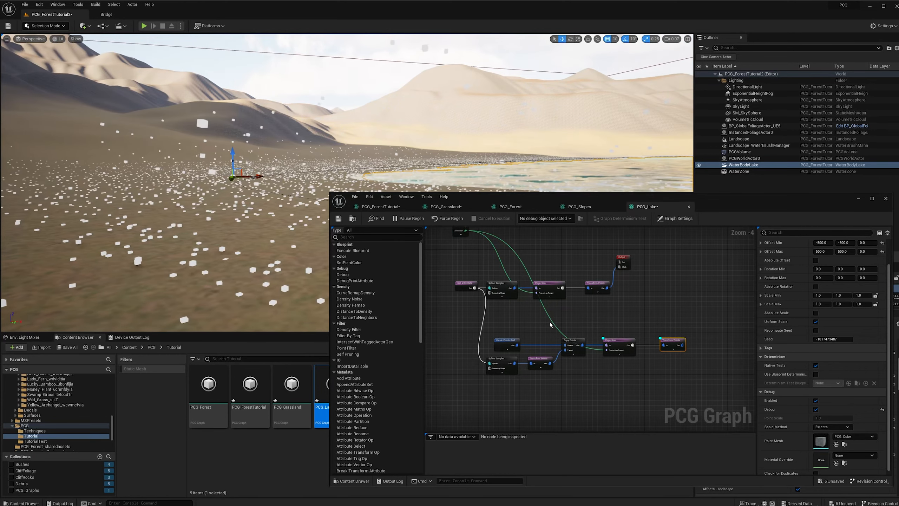
click(604, 346)
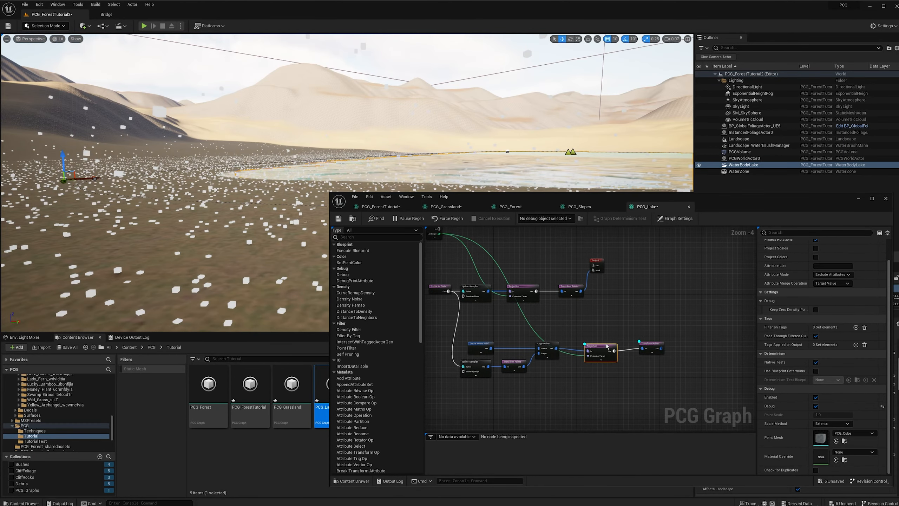
right_drag(599, 328, 574, 316)
scroll(614, 342, up, 1)
right_drag(594, 353, 581, 357)
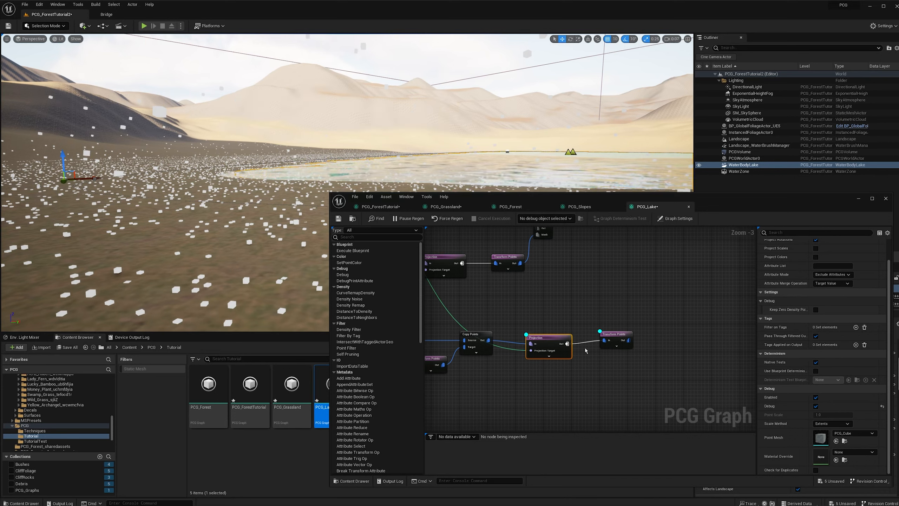
drag(612, 341, 615, 344)
drag(604, 342, 608, 342)
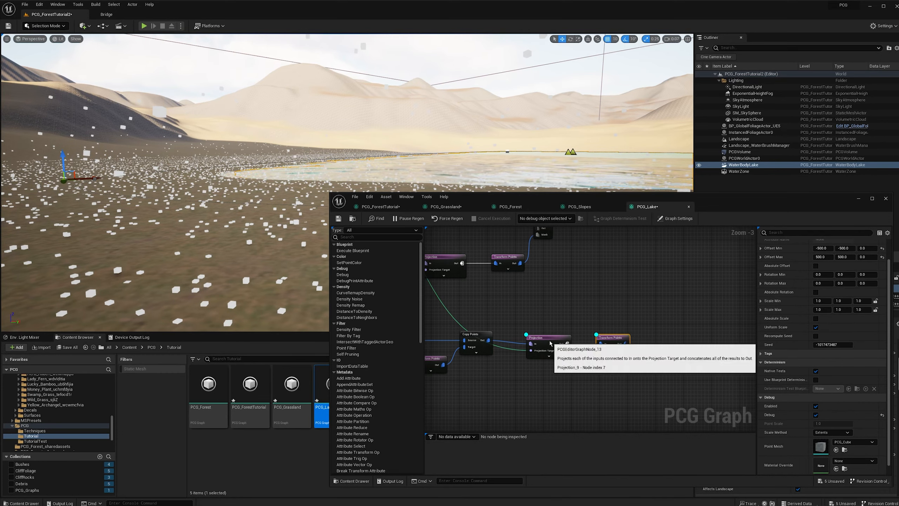
ctrl+drag(530, 343, 601, 355)
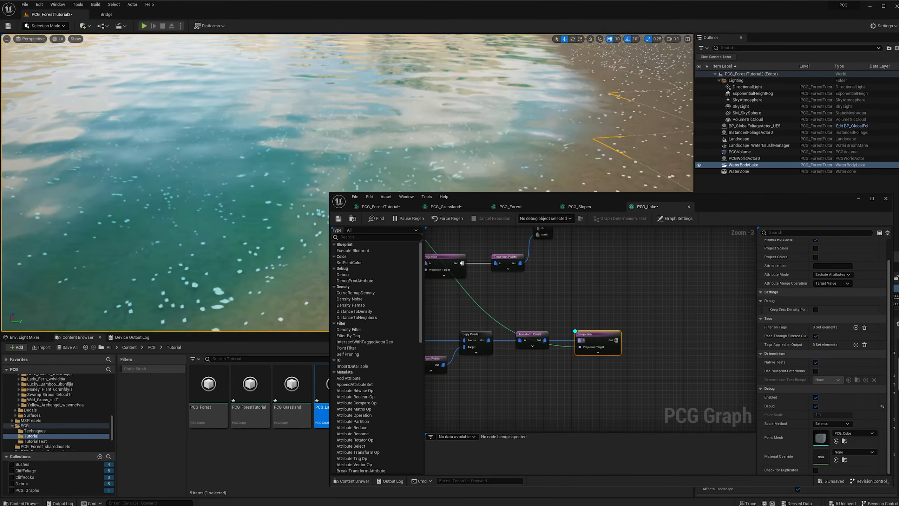
Step: Add a Distance node connected to the output of the lower Projection node
right_drag(327, 160, 358, 131)
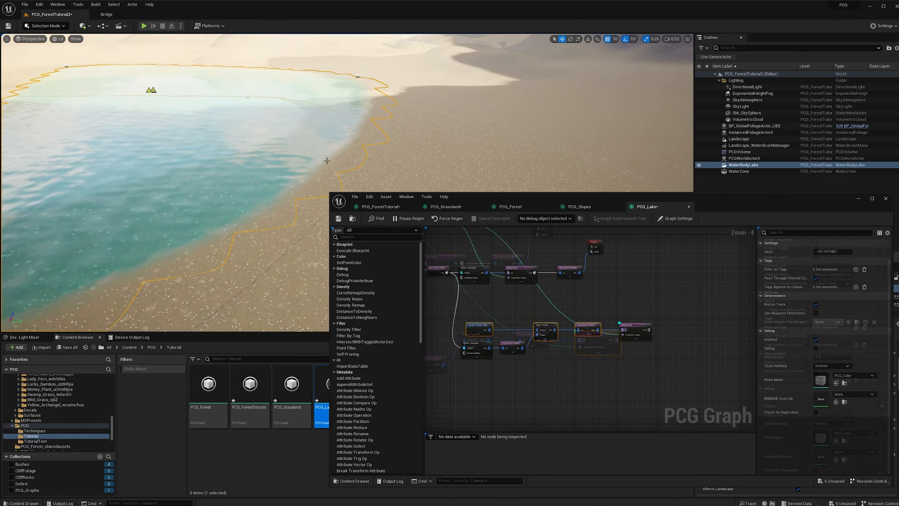
right_drag(289, 161, 346, 175)
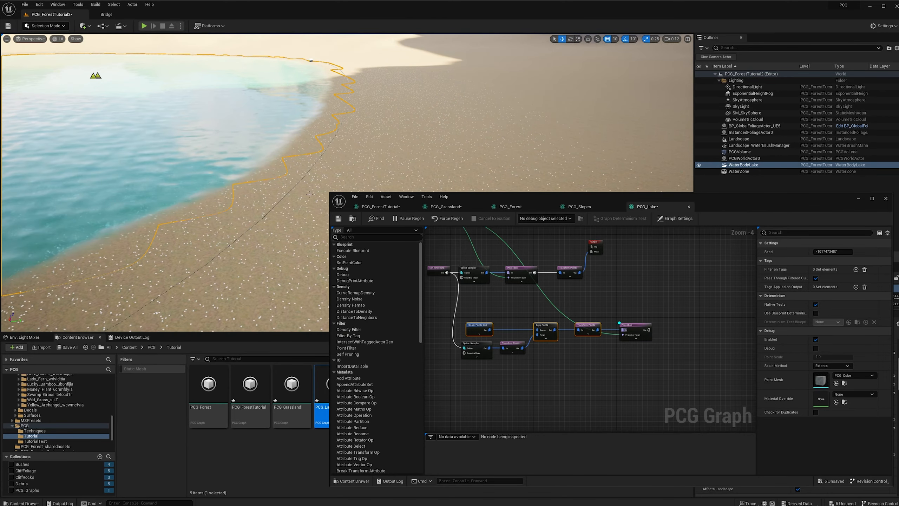
right_drag(239, 255, 200, 244)
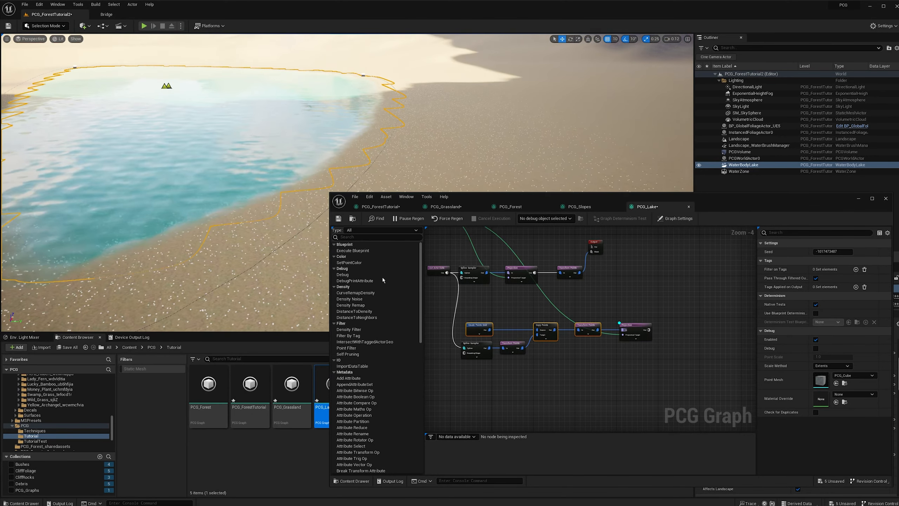
drag(572, 320, 608, 320)
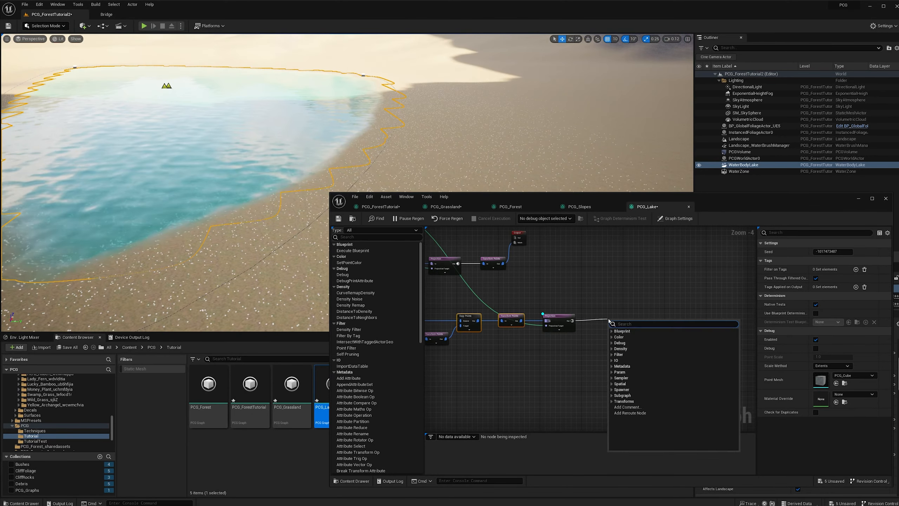
text(dens)
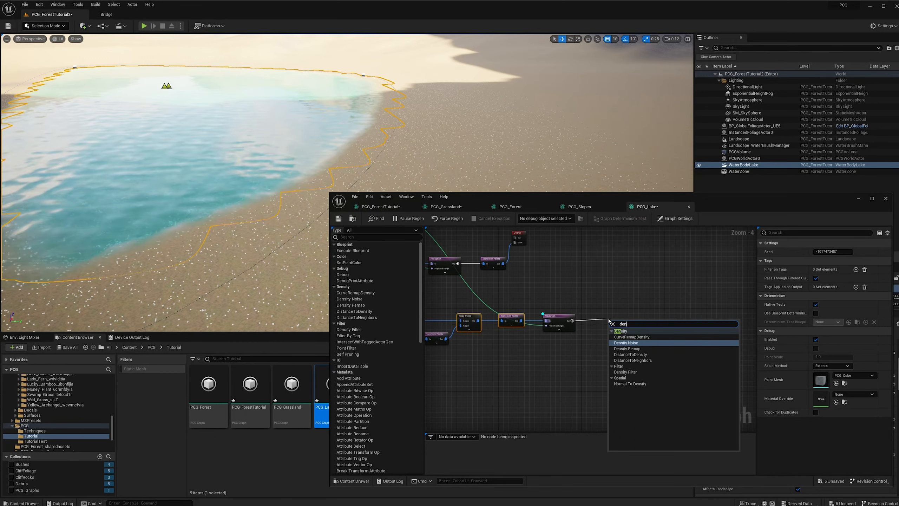
key(BackSpace)
key(BackSpace)
text(istance)
key(Return)
drag(615, 327, 620, 322)
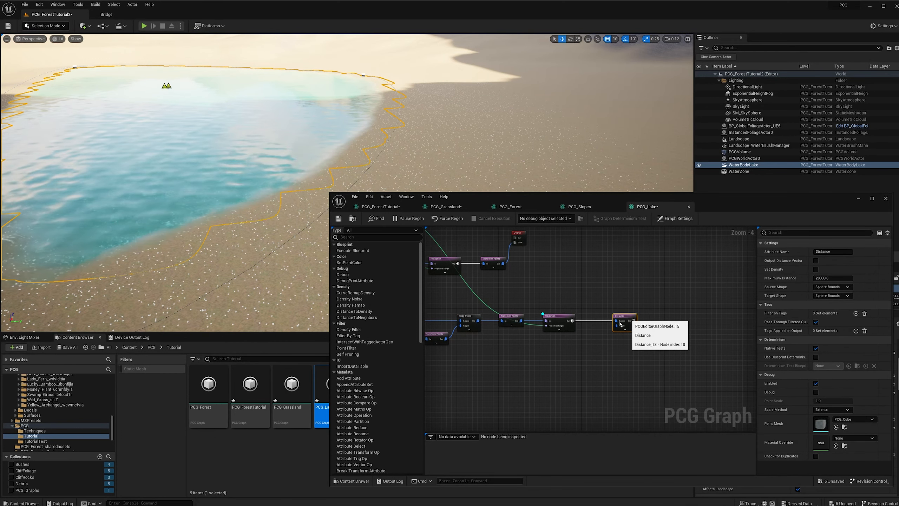
Step: Connect the Transform Points after the lower Spline Sampler to the Distance node's Target and enable Set Density
right_drag(549, 357, 586, 361)
click(598, 327)
click(659, 326)
right_drag(499, 362, 515, 338)
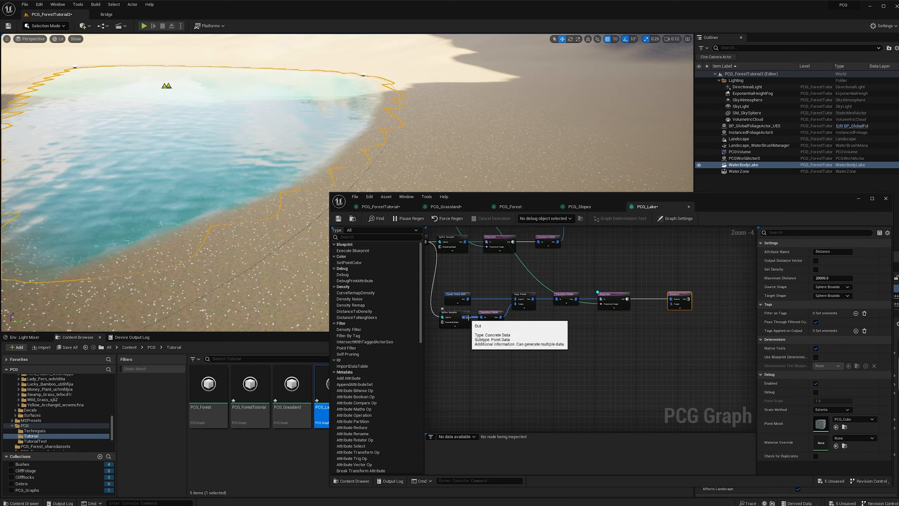
click(456, 321)
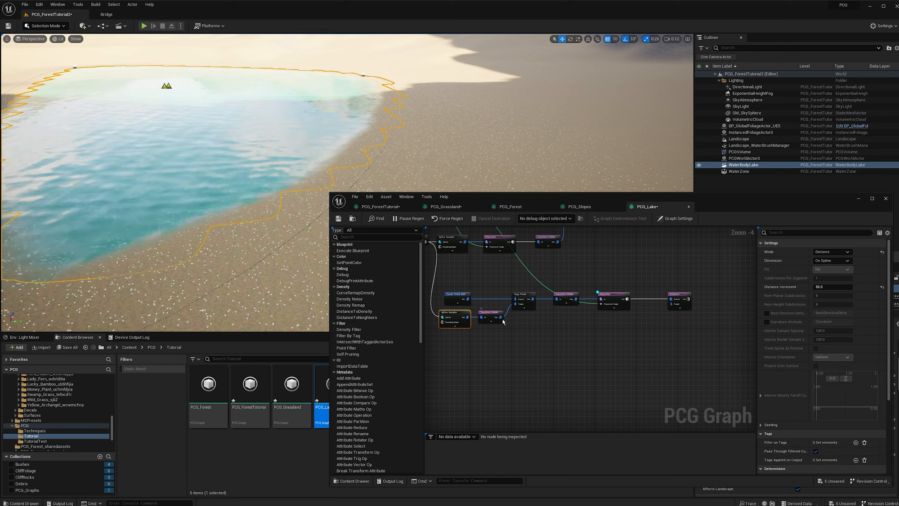
drag(500, 317, 670, 307)
click(679, 304)
right_drag(694, 340, 596, 344)
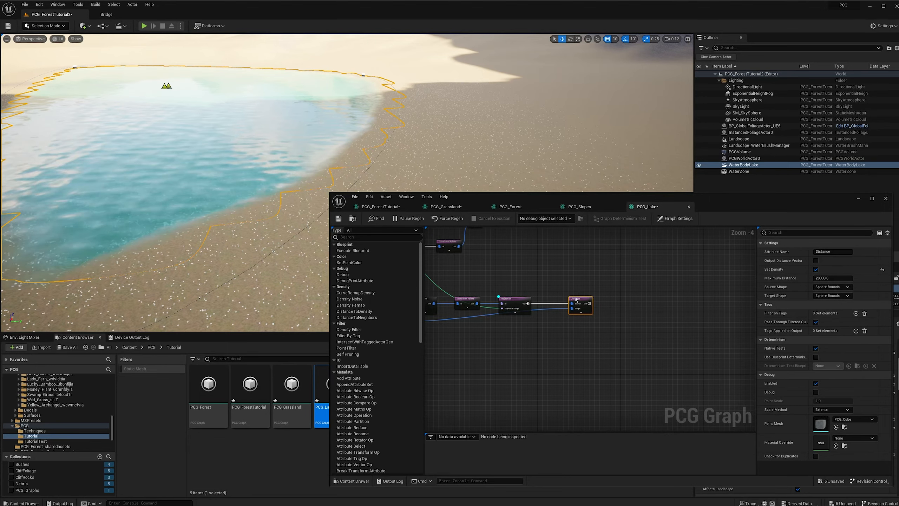
Step: Turn on debug display for the Distance node and set its Maximum Distance to 500
right_drag(249, 137, 272, 96)
scroll(249, 137, up, 1)
key(w)
scroll(290, 120, up, 1)
key(s)
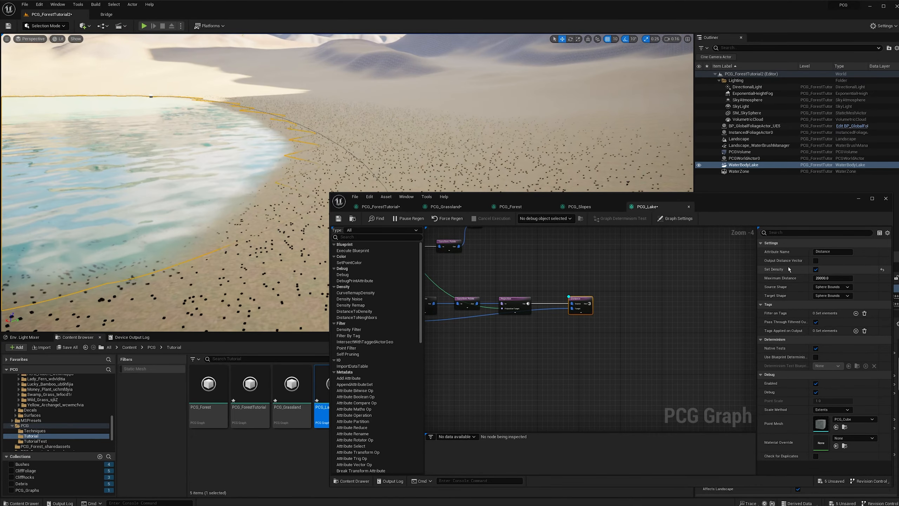
click(827, 278)
text(50)
text(0)
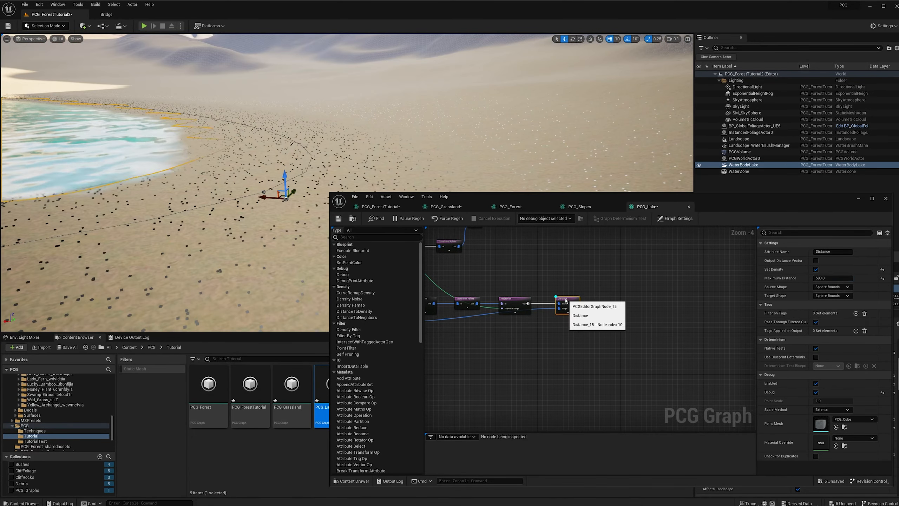
Step: Set the Distance node's debug Scale Method to Absolute with a Point Scale of 0.15
right_drag(448, 155, 424, 148)
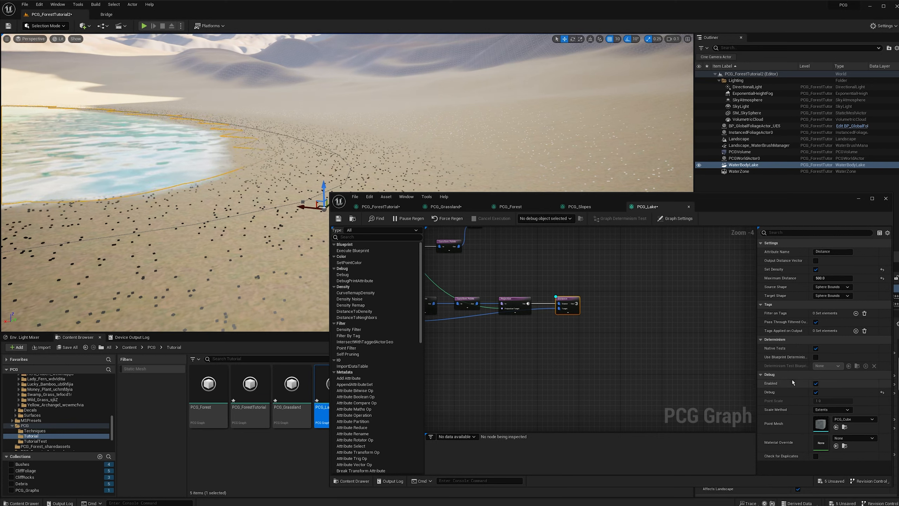
click(594, 298)
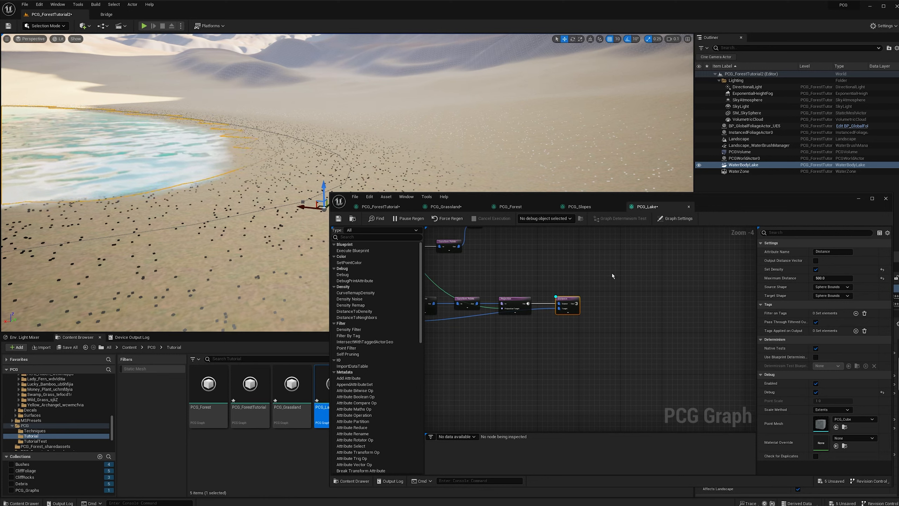
click(830, 410)
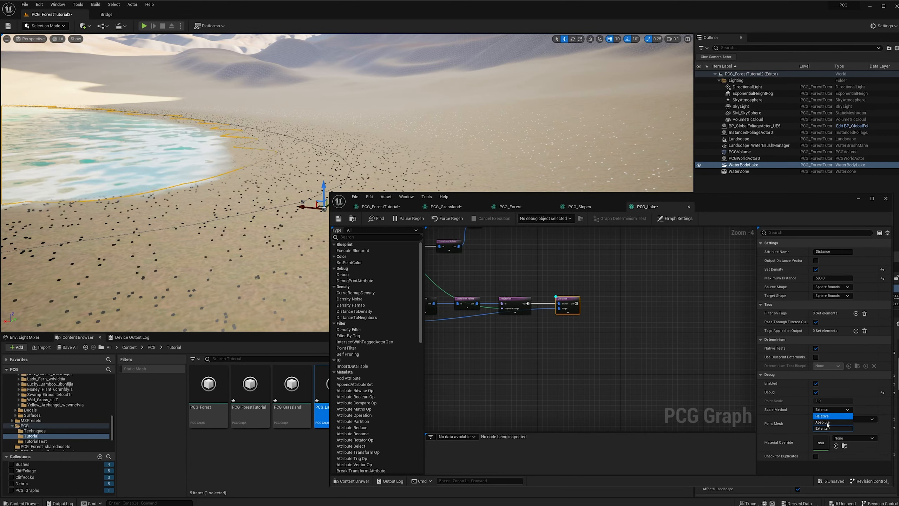
click(832, 422)
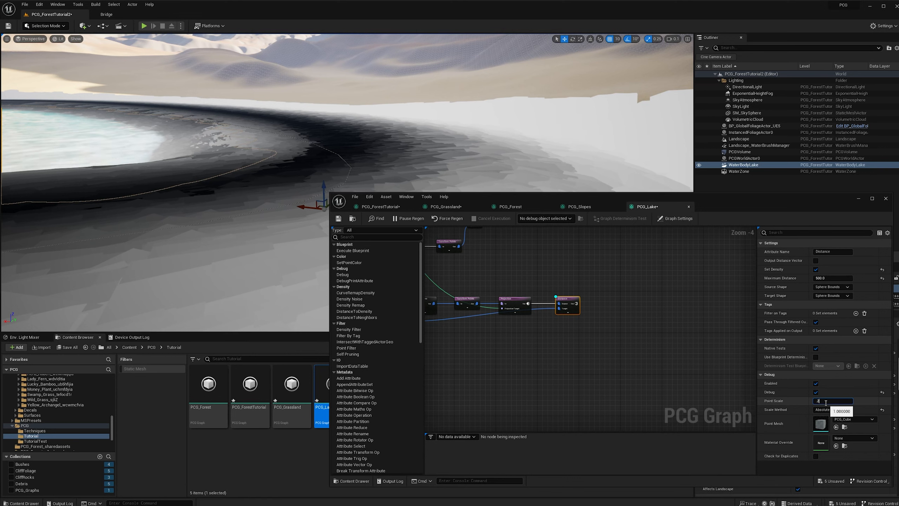
key(Return)
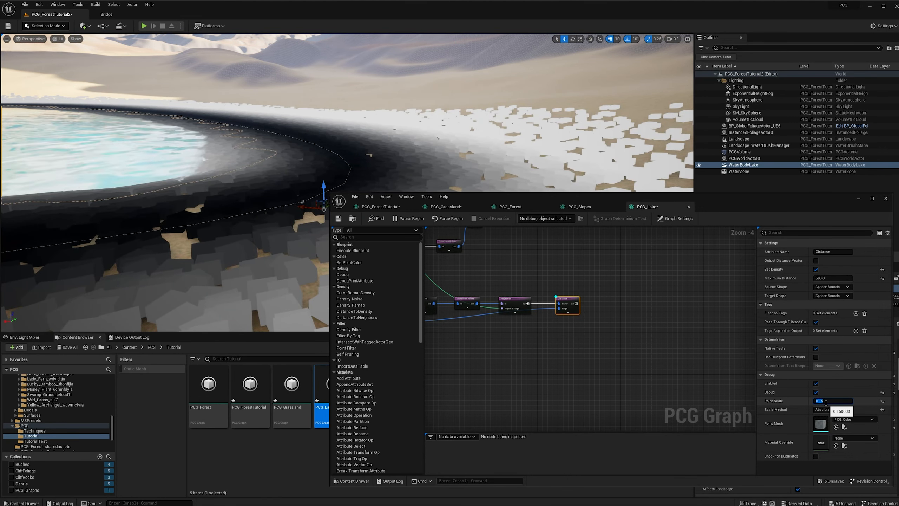
Step: Change the Distance node's Maximum Distance and add a Density Filter node to its output
right_drag(535, 145, 484, 153)
key(s)
scroll(531, 160, up, 3)
key(s)
scroll(496, 153, up, 1)
right_drag(507, 276, 552, 285)
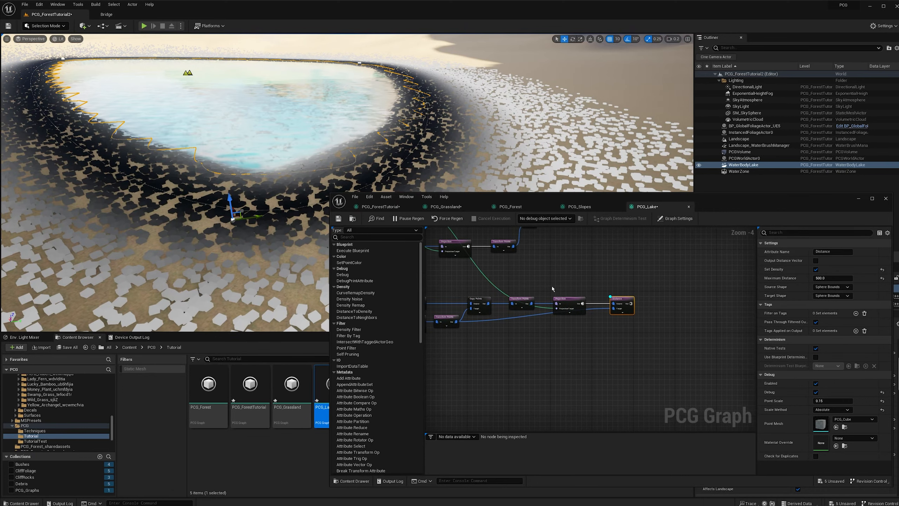
click(837, 278)
key(Return)
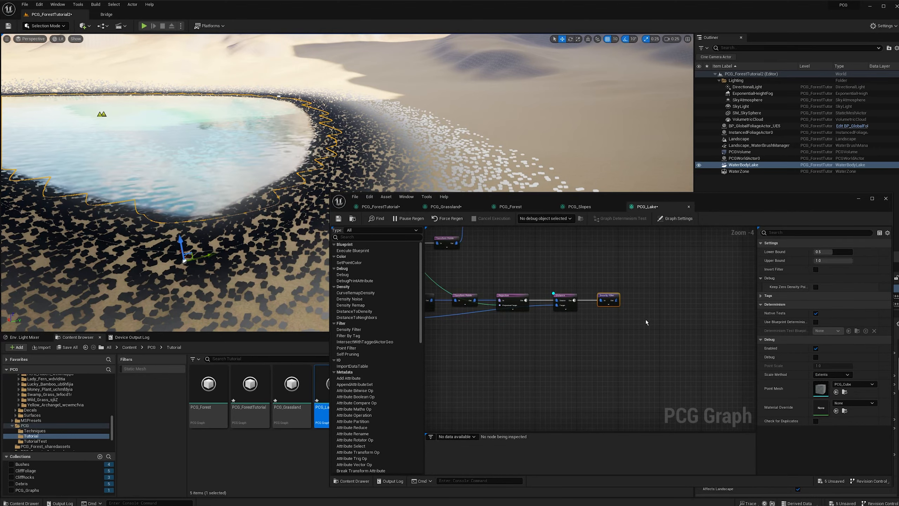
Step: Set the Density Filter's Lower Bound to 0 and Upper Bound to 0.632, with debug points at Absolute scale 0.15
mouse_move(308, 157)
right_down()
mouse_move(313, 162)
mouse_move(299, 163)
right_up()
scroll(306, 158, down, 1)
right_drag(254, 124, 246, 121)
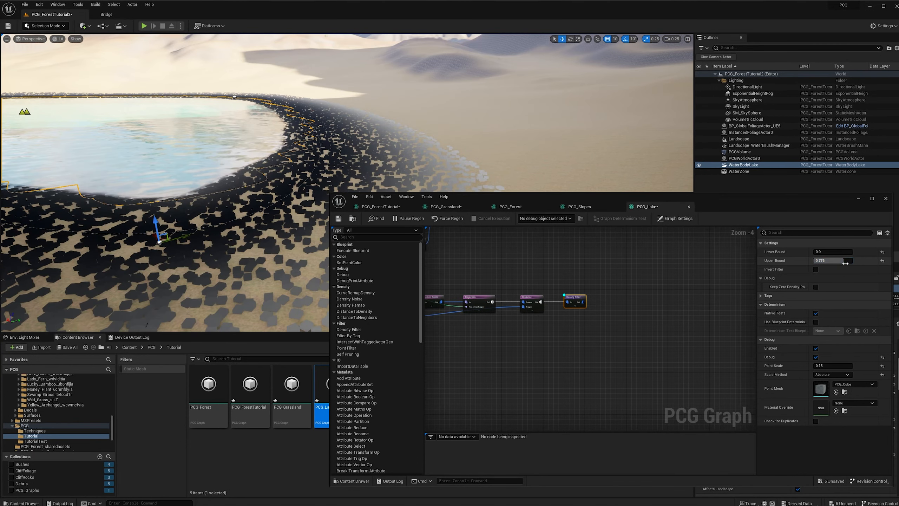
mouse_move(842, 260)
mouse_down()
mouse_move(863, 261)
mouse_move(837, 261)
mouse_up()
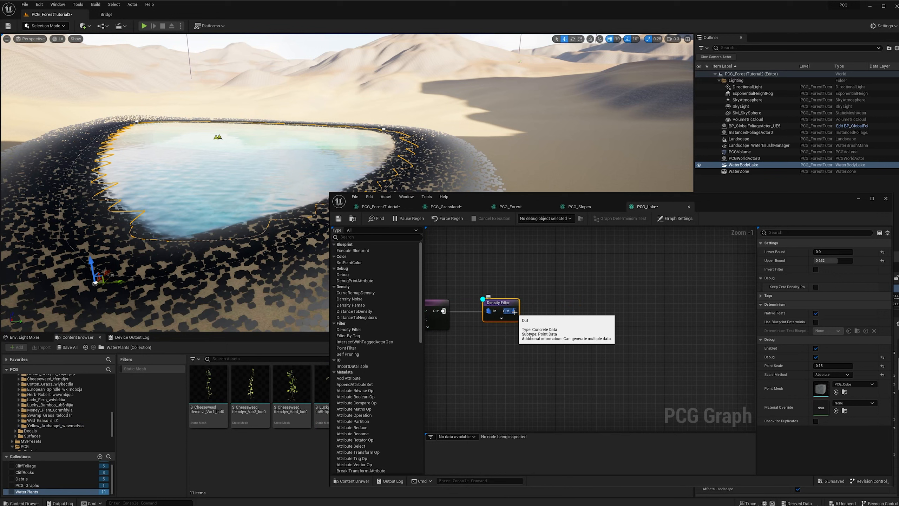
Step: Add a Density Noise node connected to the output of the Density Filter
drag(513, 311, 547, 310)
text(density)
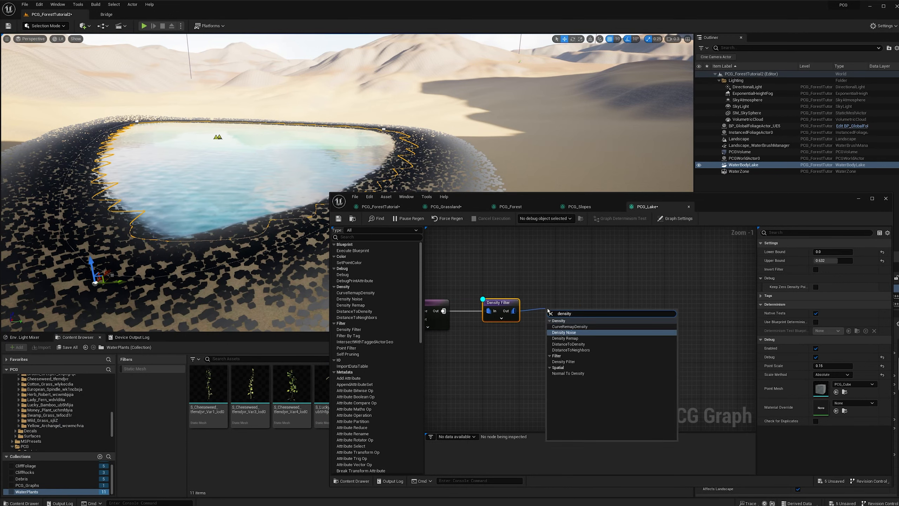
key(Return)
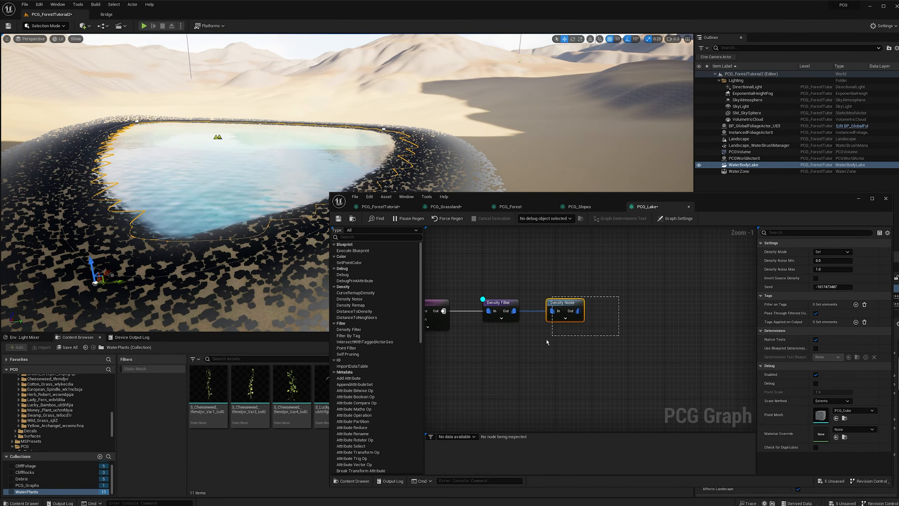
Step: Add a second Density Filter after the Density Noise node and set its Lower Bound to about 0.896
right_drag(578, 309, 521, 319)
drag(522, 320, 548, 320)
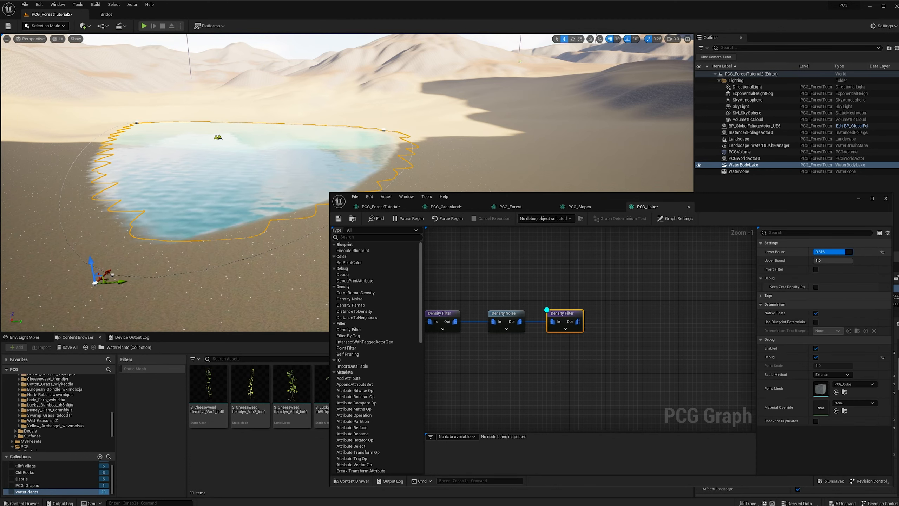
drag(845, 252, 843, 252)
Step: Add a Static Mesh Spawner connected to the output of the second Density Filter
right_drag(623, 299, 599, 294)
drag(554, 317, 594, 317)
text(static)
key(Return)
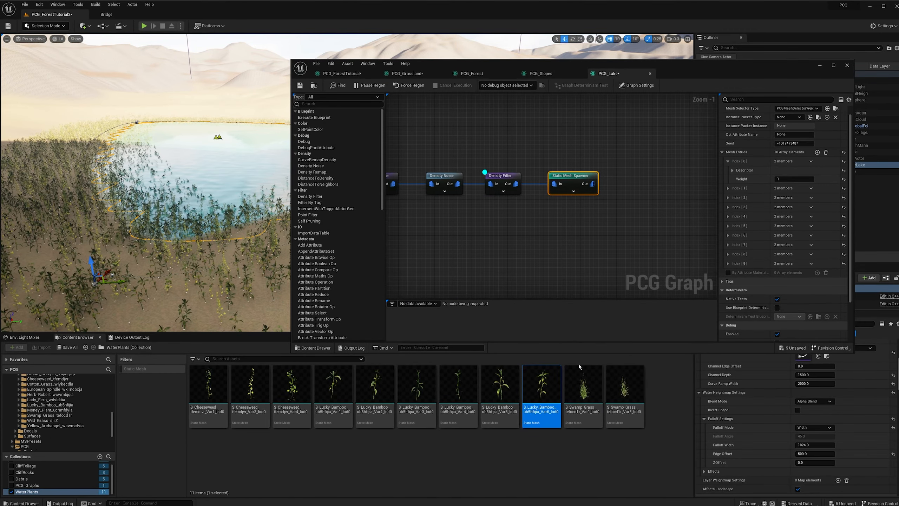
Step: Assign the Swamp Grass Var1 mesh to the Static Mesh Spawner's mesh entry at Index [9]
click(727, 264)
click(733, 273)
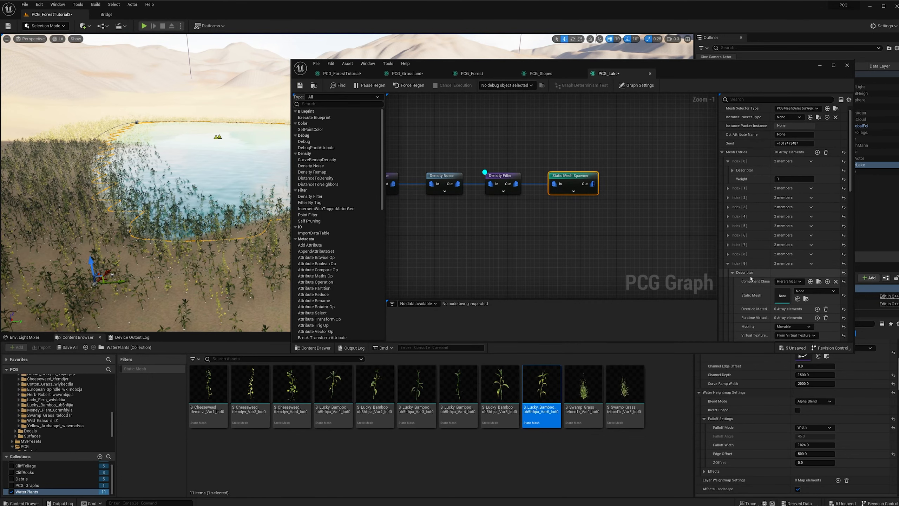
drag(582, 389, 782, 295)
drag(782, 295, 782, 296)
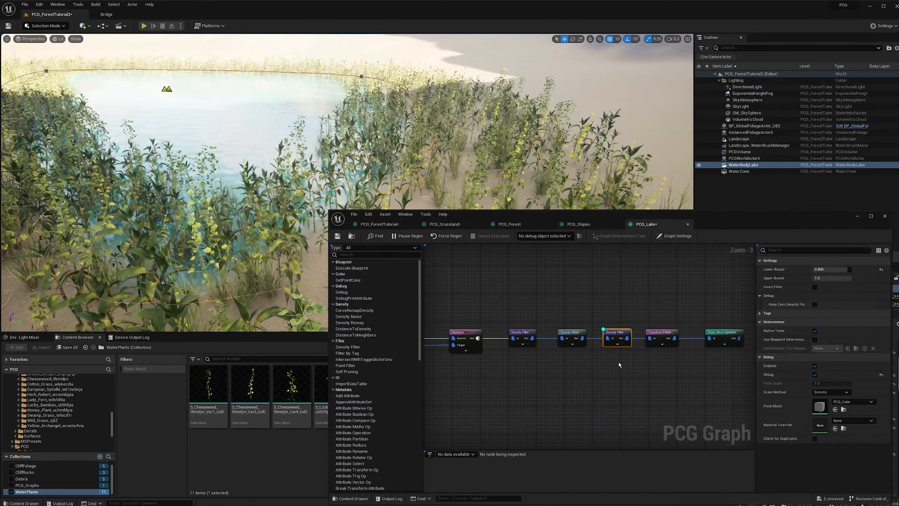
Step: Group the Distance node and the first Density Filter in a comment box titled "Density distance"
mouse_move(618, 362)
right_down()
mouse_move(569, 347)
mouse_move(624, 368)
right_up()
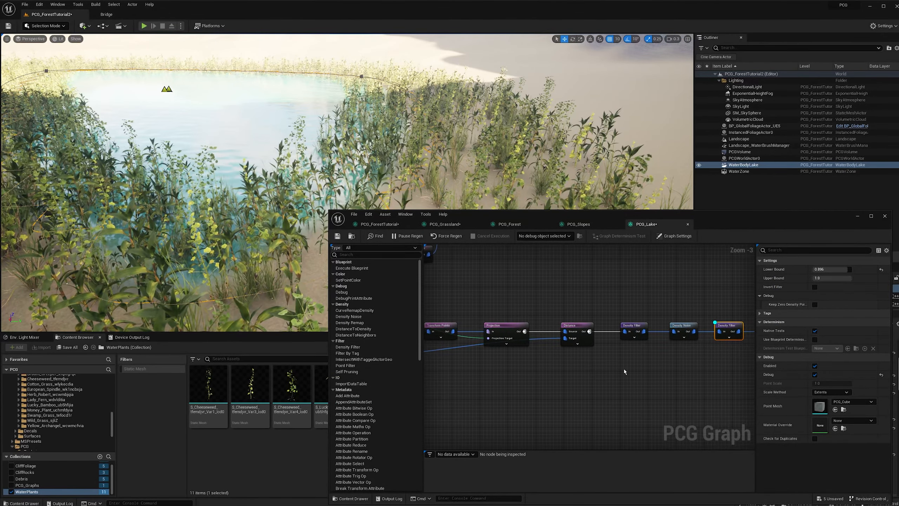
drag(623, 368, 589, 308)
key(c)
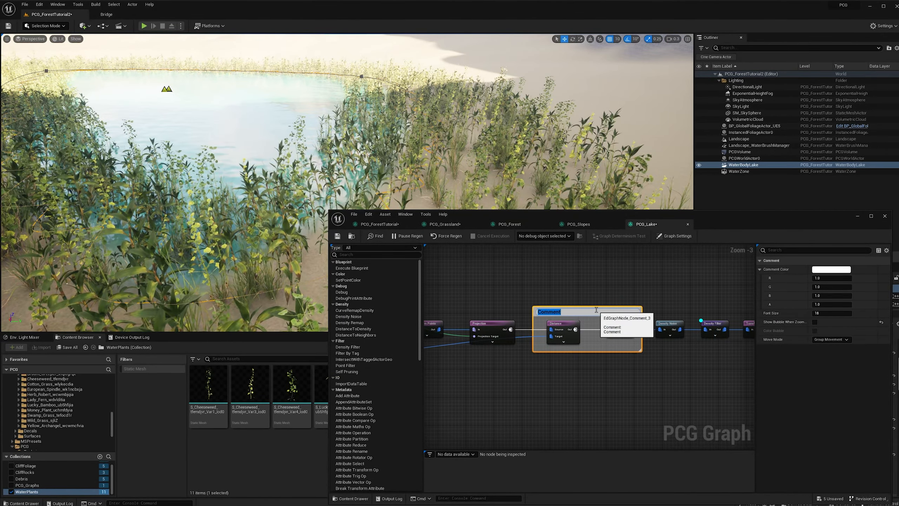
text(Density based)
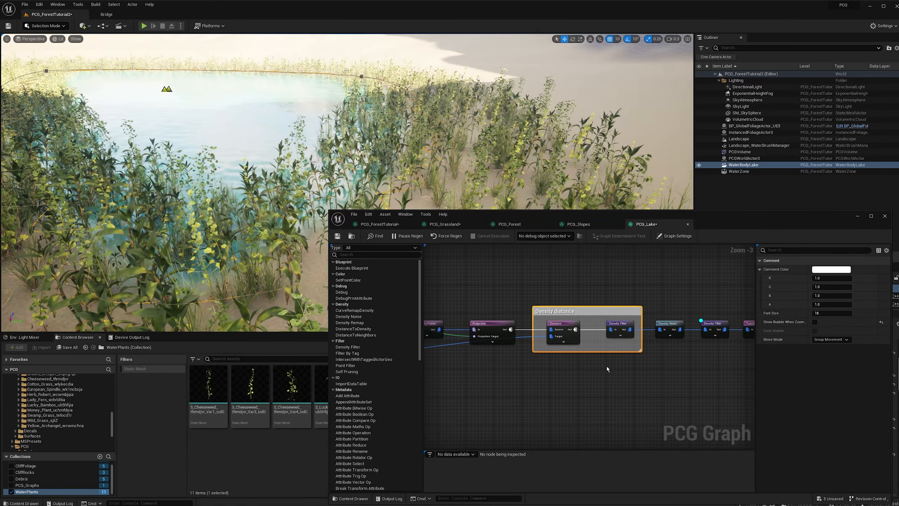
click(619, 361)
Step: Set the first Density Filter's Upper Bound to 0.824 and fine-tune the second Density Filter's Lower Bound
click(618, 331)
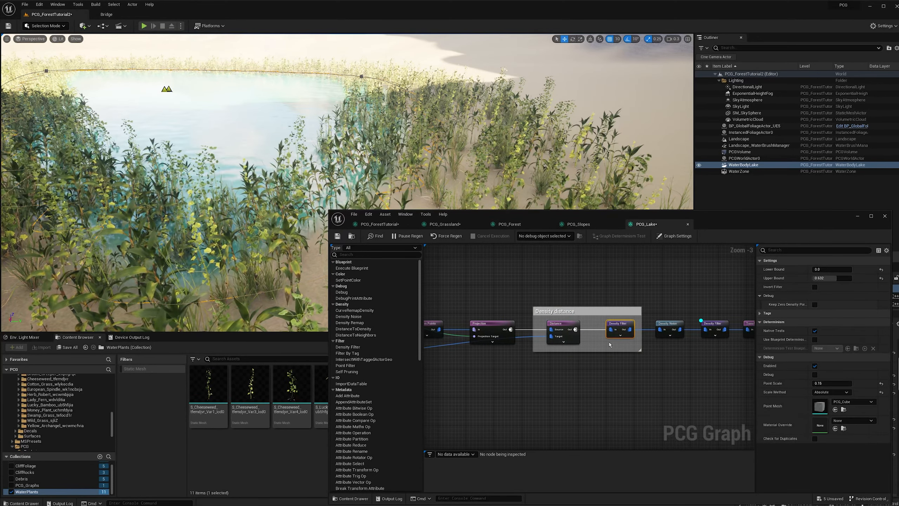
mouse_move(531, 160)
right_down()
mouse_move(533, 167)
mouse_move(530, 157)
right_up()
key(s)
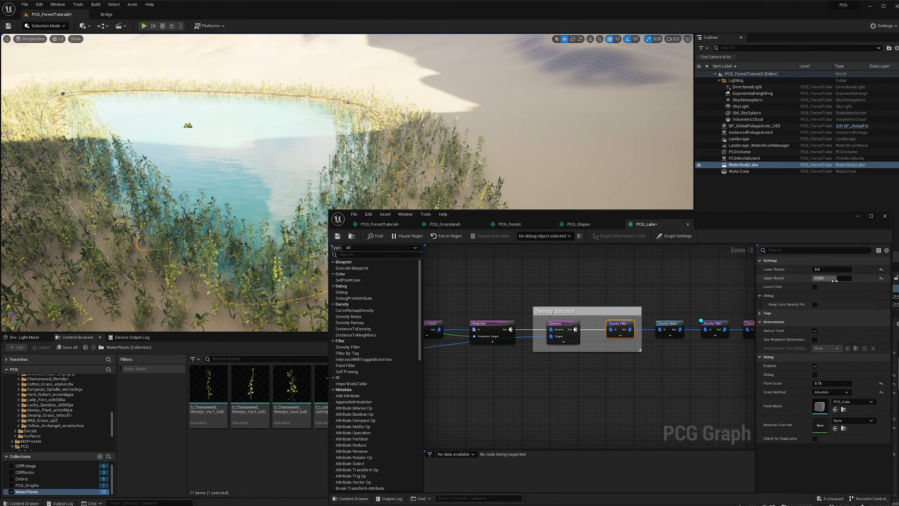
drag(835, 280, 844, 278)
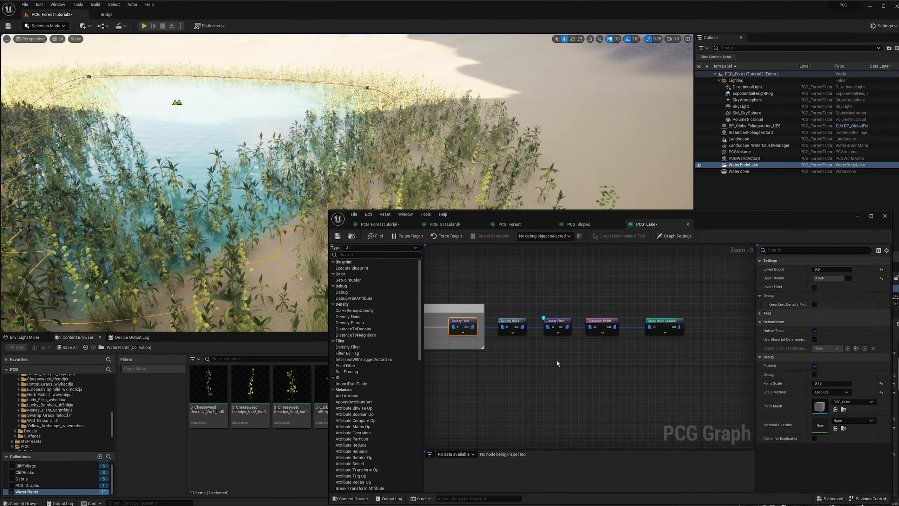
click(550, 323)
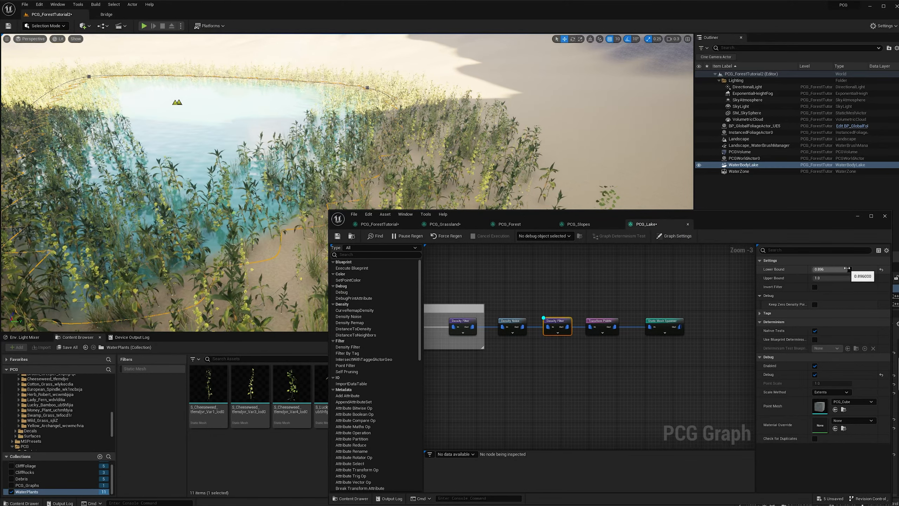
drag(848, 269, 849, 269)
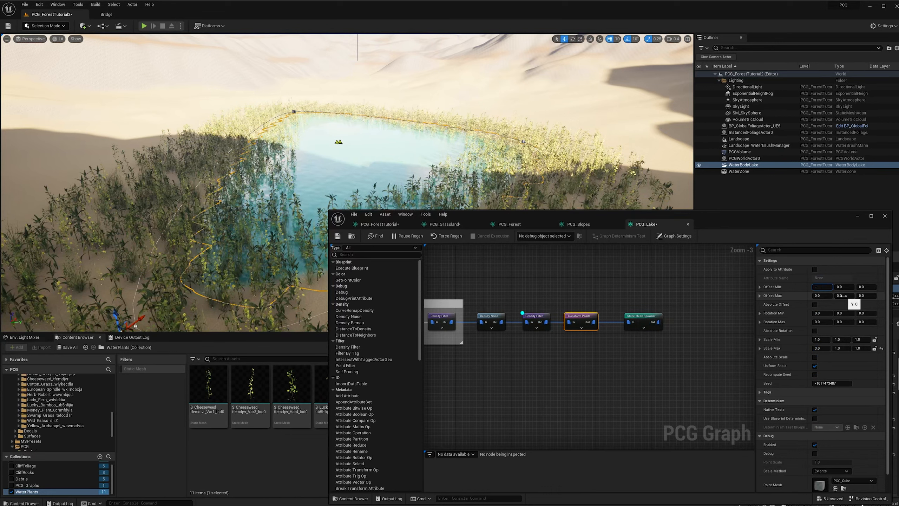
Step: Set the Transform Points offset before the spawner to -150 minimum and 150 maximum in X and Y, and open its Z Rotation Min for editing
text(-150)
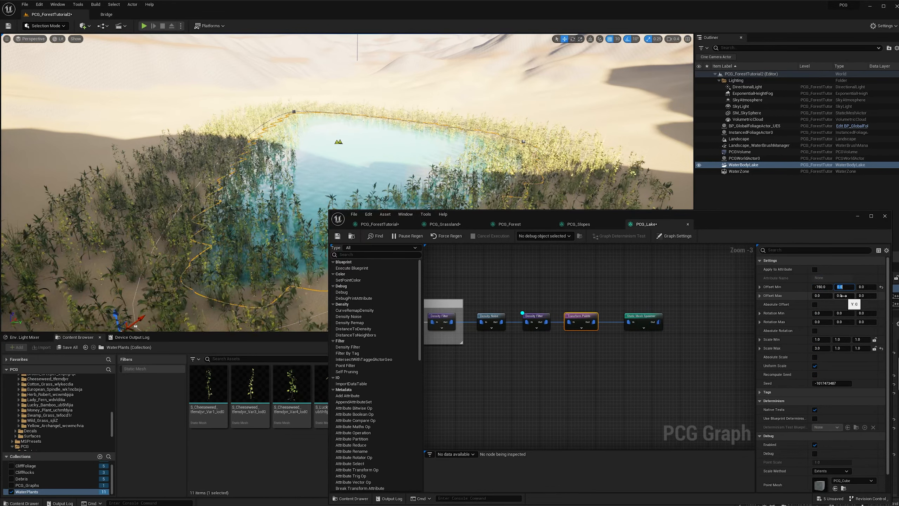
key(Tab)
key(Tab)
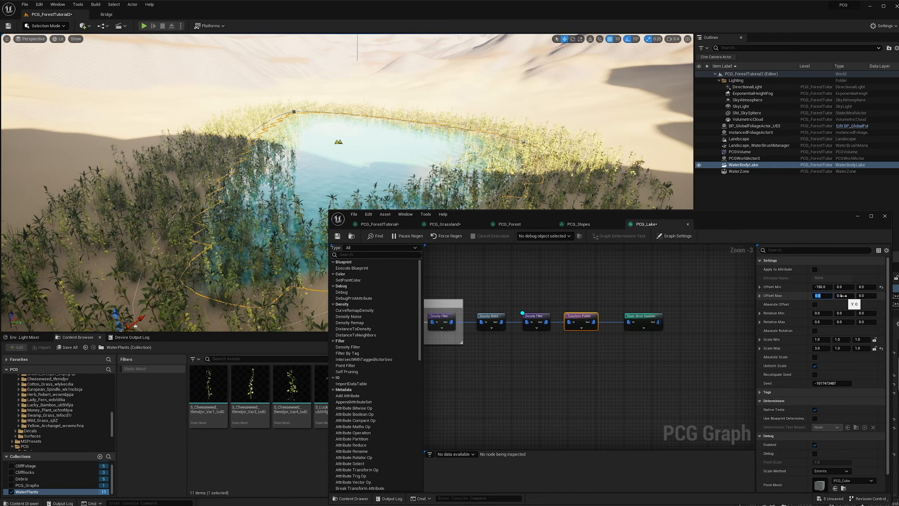
key(shift+Tab)
key(shift+Tab)
key(shift+Tab)
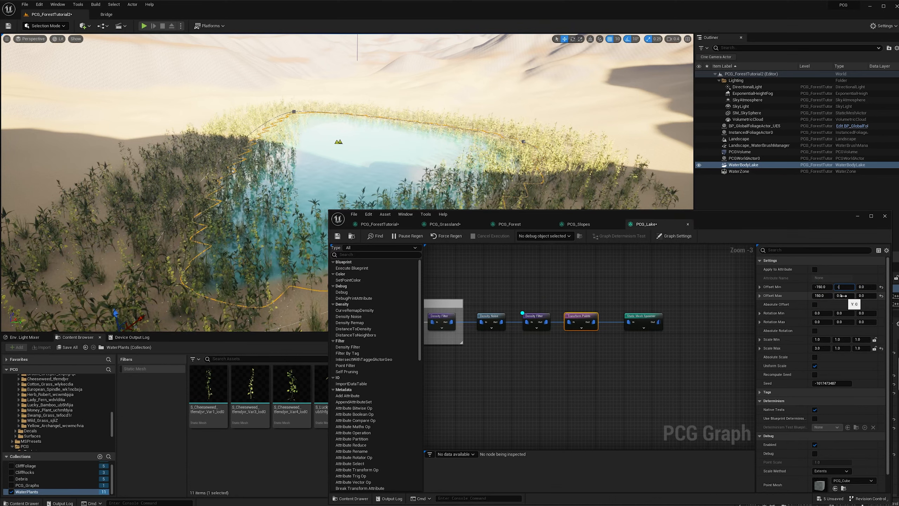
click(843, 295)
text(150)
key(Return)
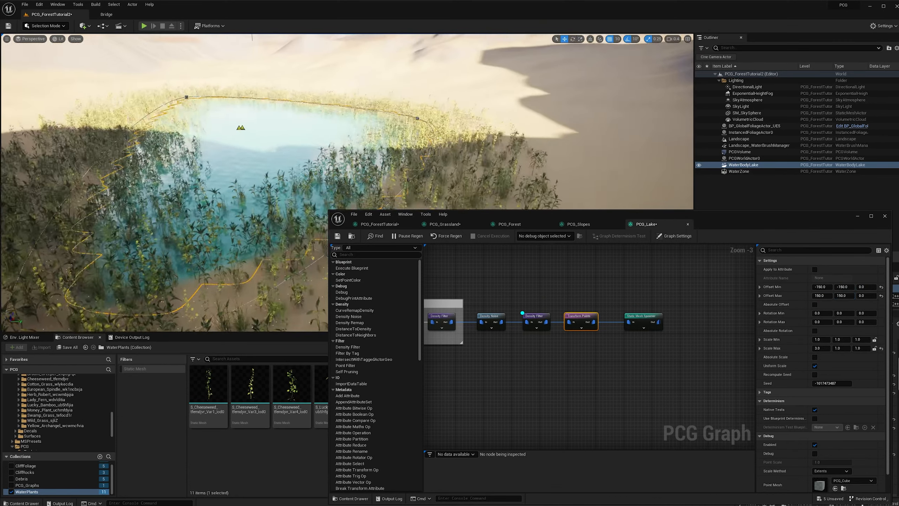
click(866, 313)
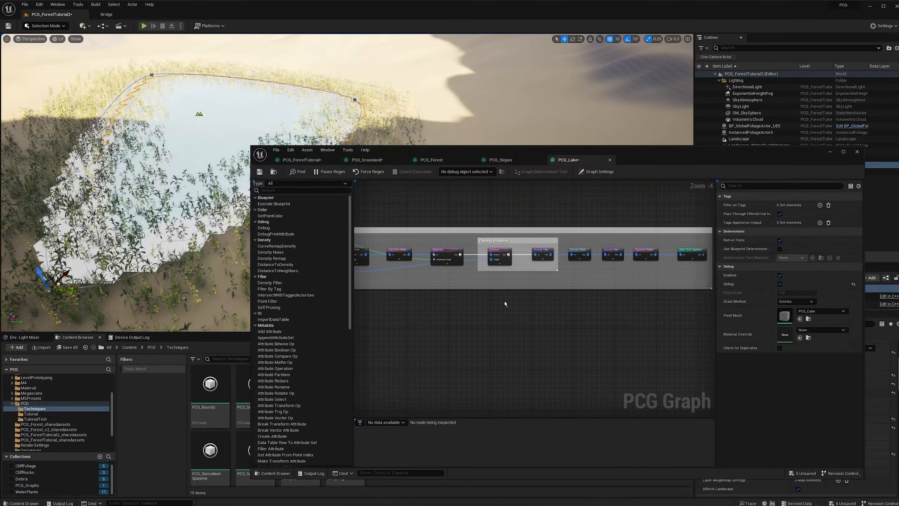
Step: Duplicate the Density distance group and the nodes after it through the Static Mesh Spawner, placing the copy below the commented chain
right_drag(494, 305, 475, 291)
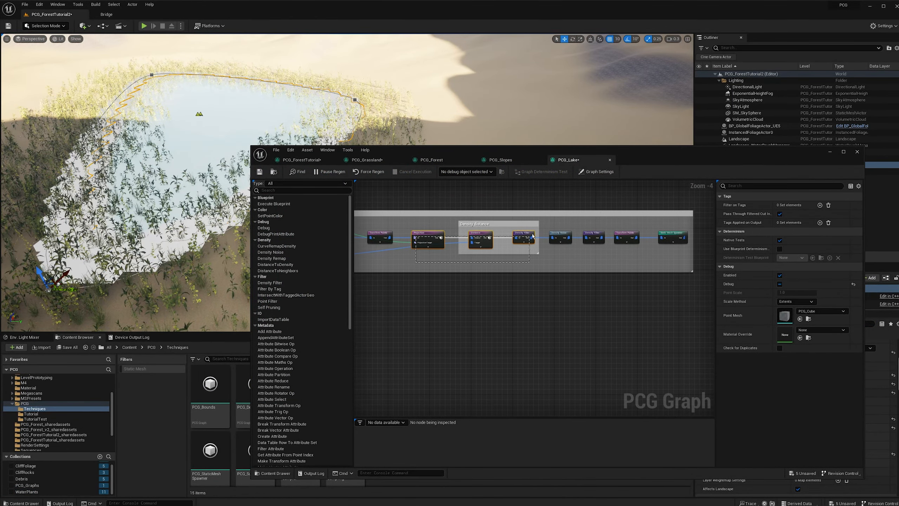
drag(532, 235, 530, 230)
mouse_move(449, 272)
right_down()
mouse_move(491, 280)
mouse_move(483, 272)
mouse_move(505, 267)
mouse_move(443, 260)
right_up()
scroll(491, 279, up, 1)
right_drag(531, 264, 596, 258)
scroll(476, 259, down, 1)
right_drag(476, 260, 397, 257)
drag(397, 257, 606, 225)
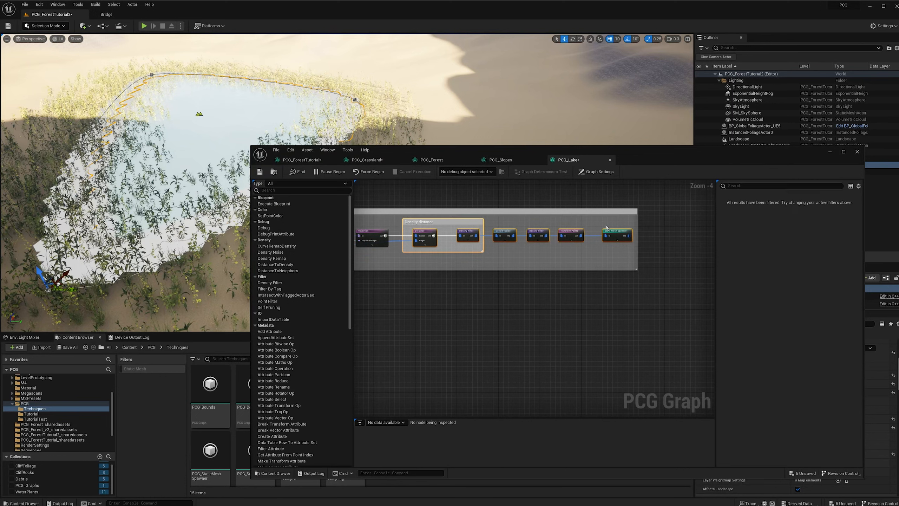
key(ctrl+d)
Step: Connect the Projection output to the duplicated Distance node's Source and the spline's Transform Points to its Target
right_drag(412, 284, 437, 286)
scroll(438, 285, up, 2)
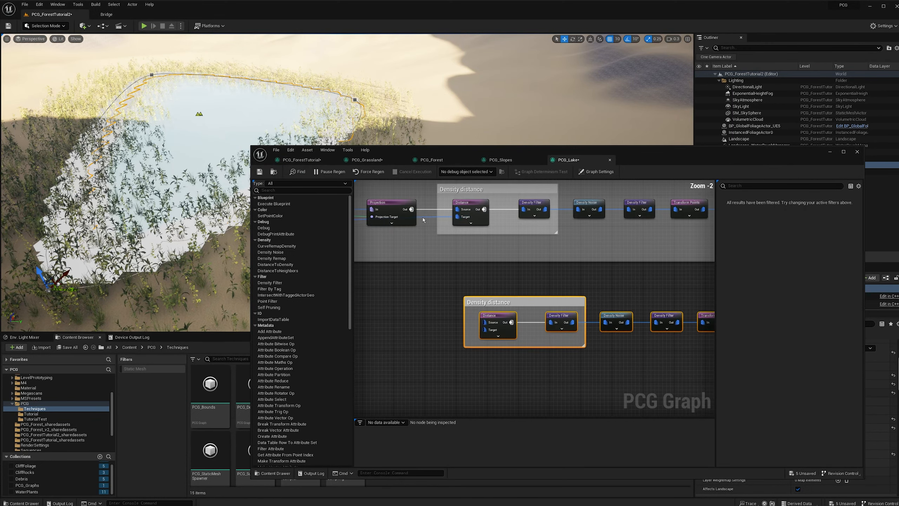
drag(426, 230, 485, 325)
scroll(477, 293, down, 2)
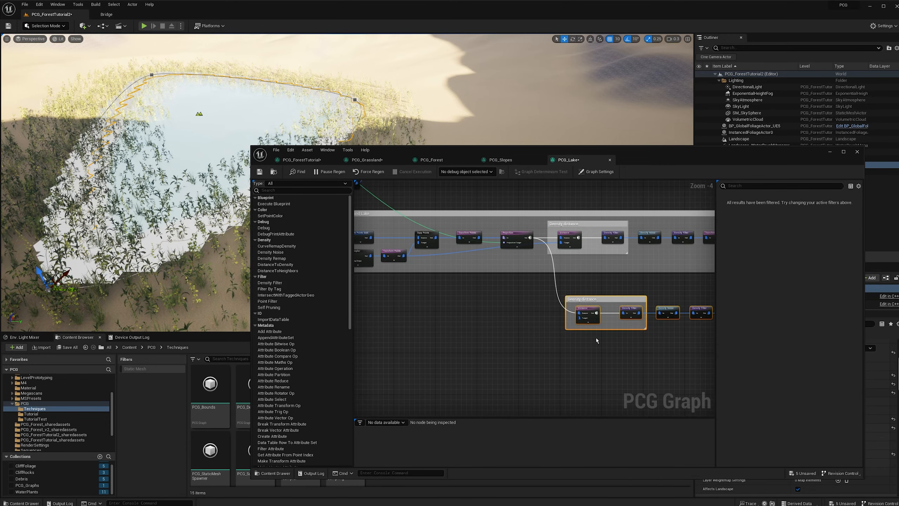
drag(579, 318, 405, 258)
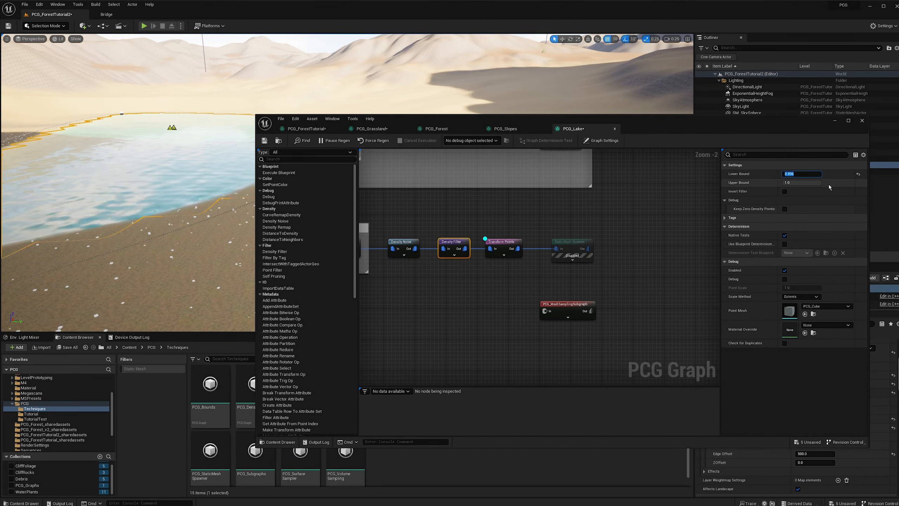
Step: Set the Lower Bound of the Density Filter before the duplicated chain's Transform Points to 0.95
text(.)
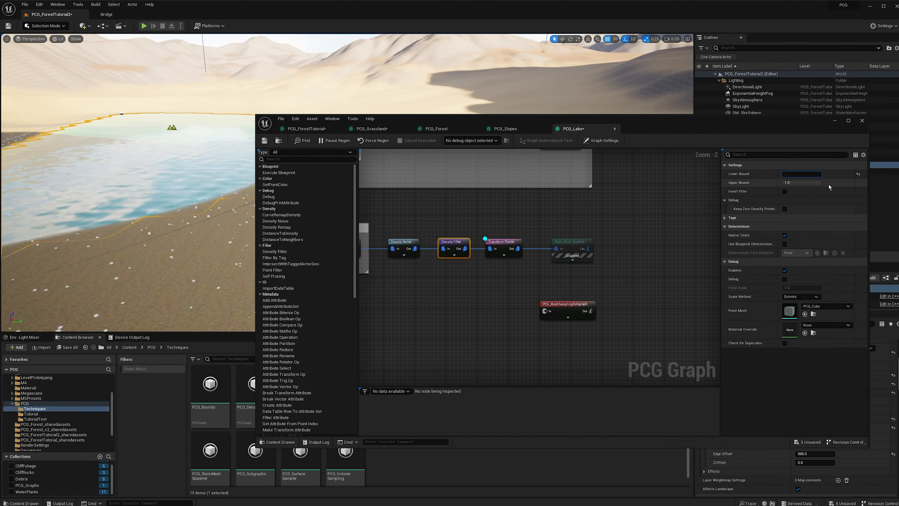
text(95)
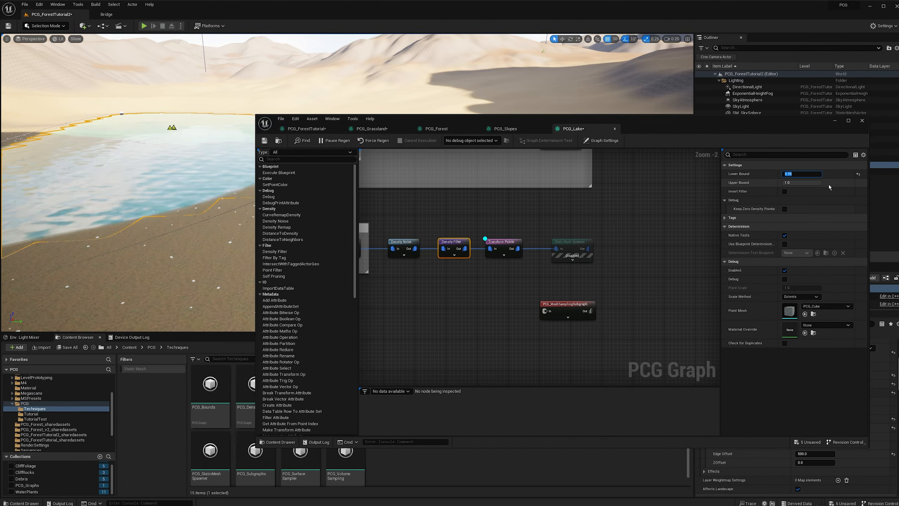
key(Return)
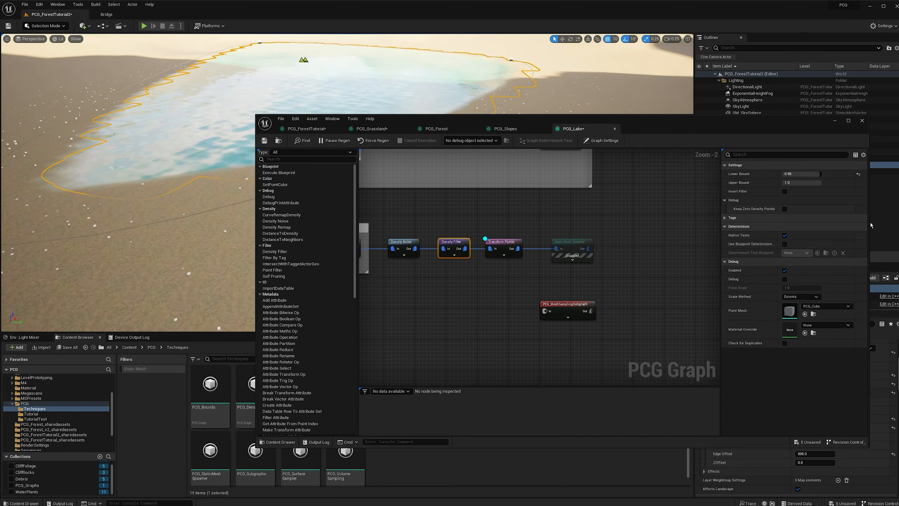
click(813, 173)
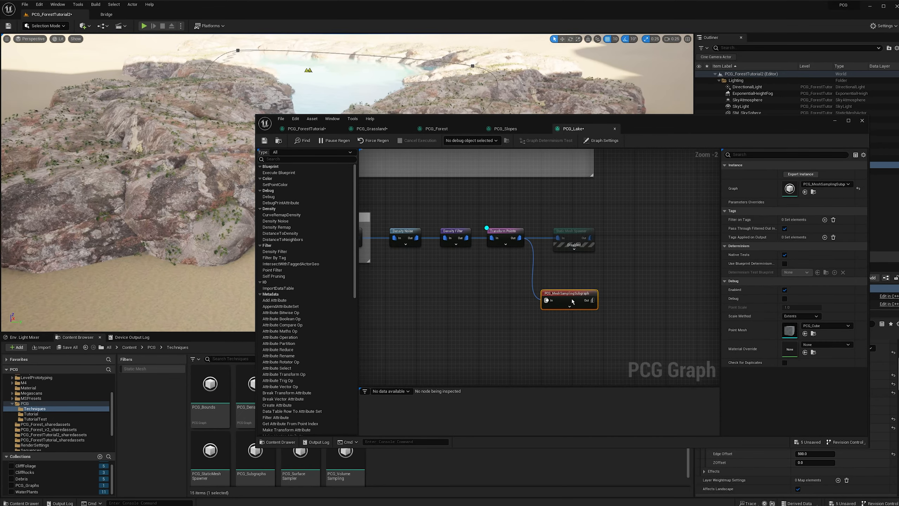
Step: Reposition the PCG_MeshSamplingSubgraph node and set the Transform Points feeding it to Scale Min X 0.1 and Scale Max X 0.4
drag(571, 297, 577, 297)
click(522, 271)
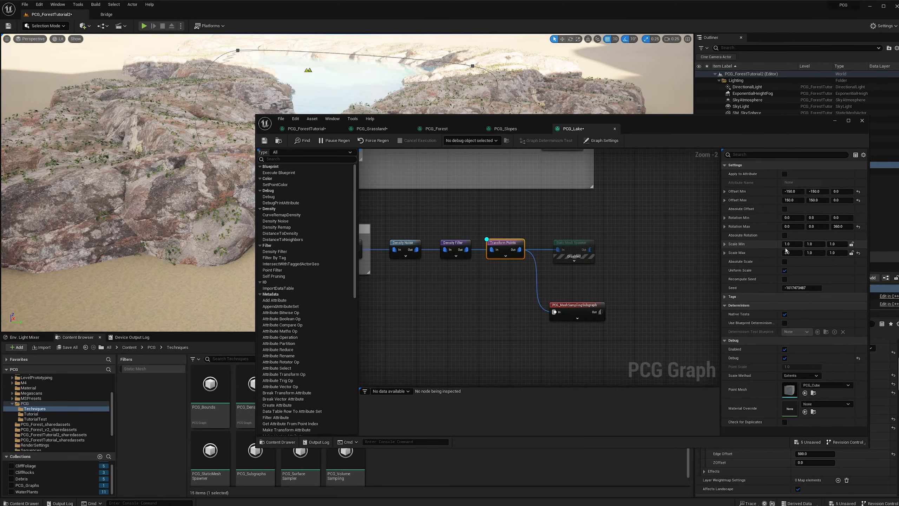
text(0.1)
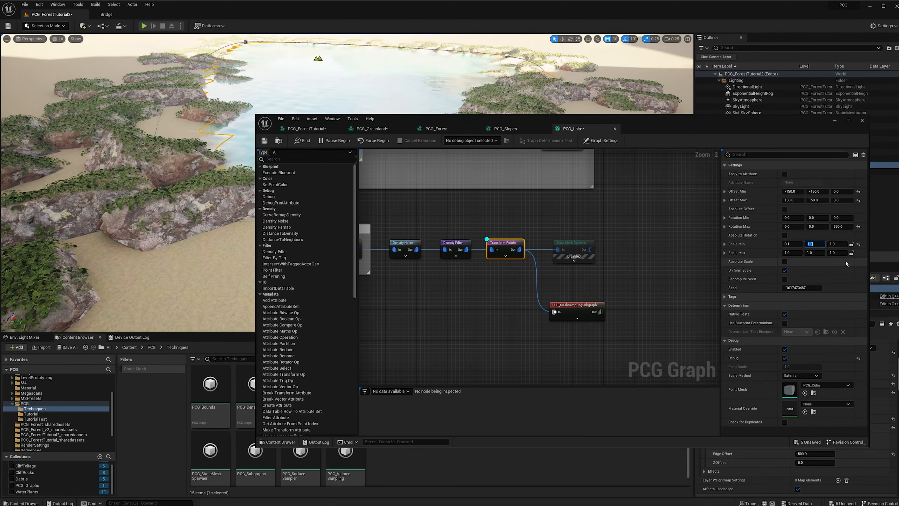
key(Tab)
key(Tab)
text(.4)
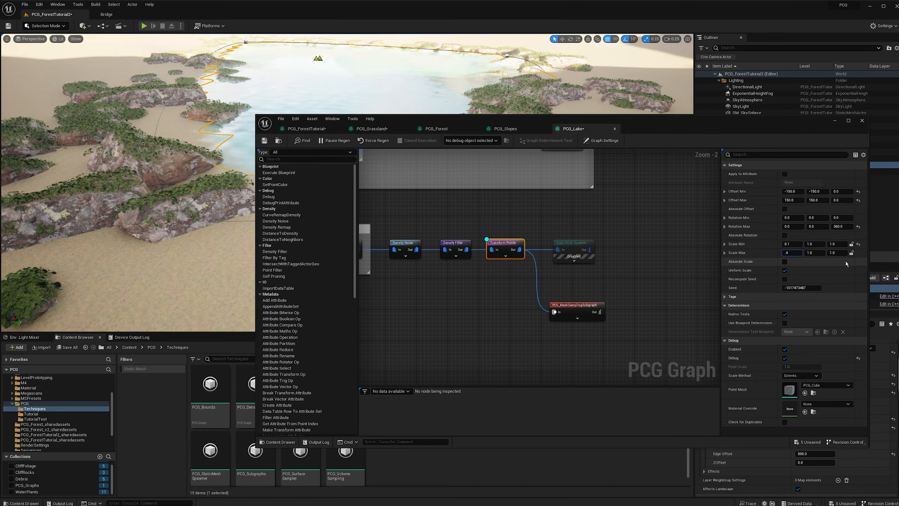
key(Return)
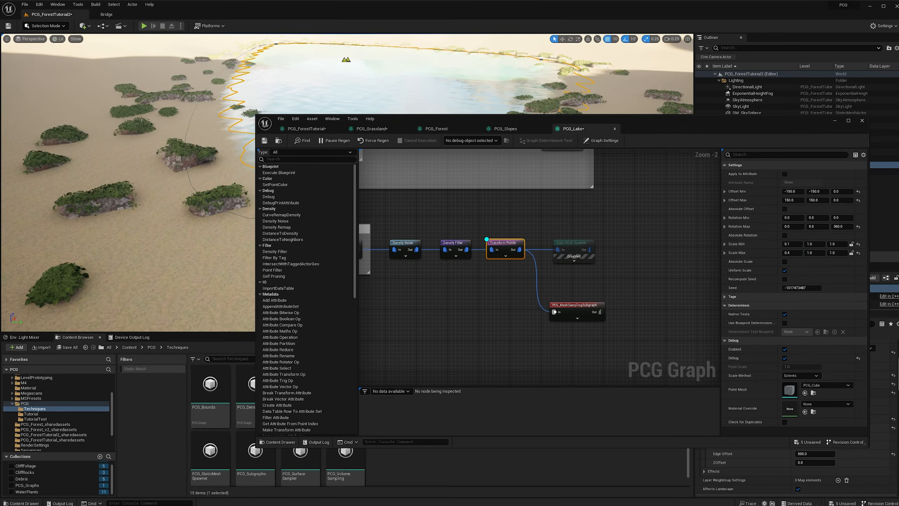
right_drag(142, 120, 156, 117)
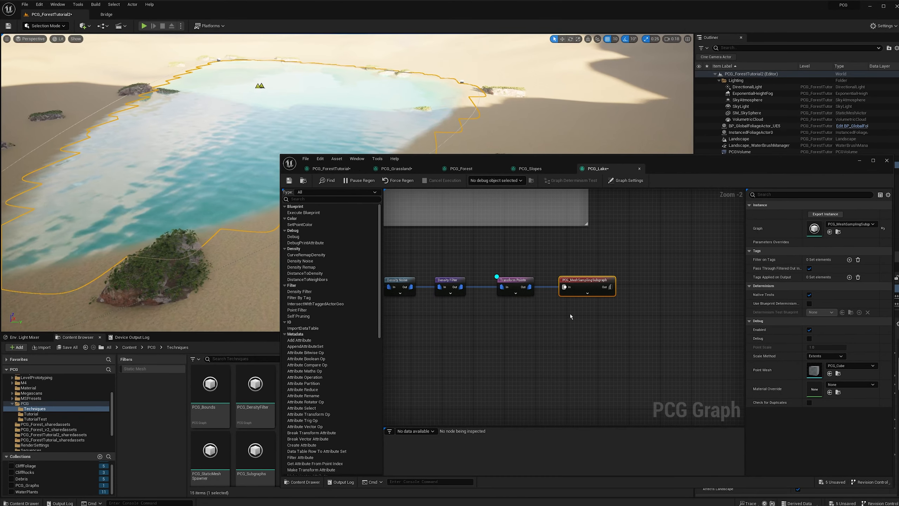
Step: Open the mesh sampling subgraph and insert a Bounds Modifier between its Input and Transform Points nodes
double_click(587, 283)
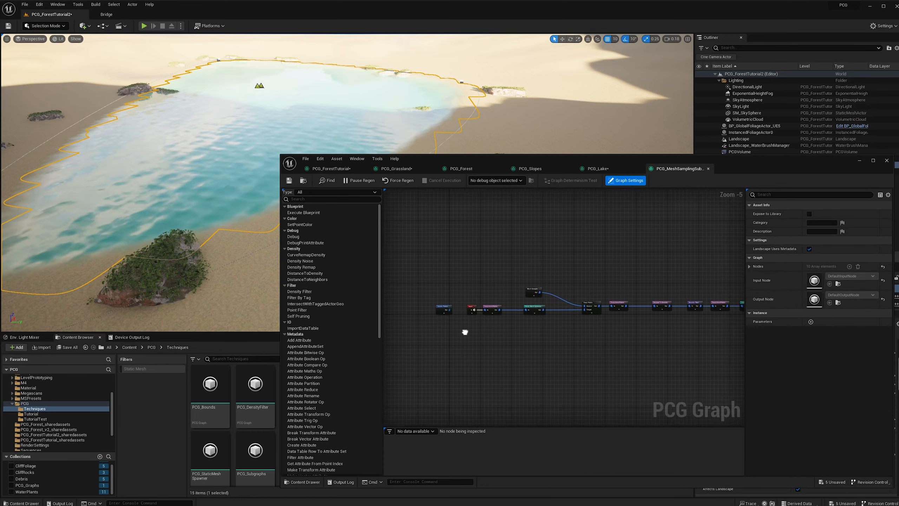
right_drag(465, 332, 455, 325)
scroll(501, 333, up, 2)
right_drag(543, 322, 469, 315)
right_drag(702, 309, 526, 309)
right_drag(677, 299, 565, 289)
scroll(542, 301, down, 1)
drag(657, 282, 658, 282)
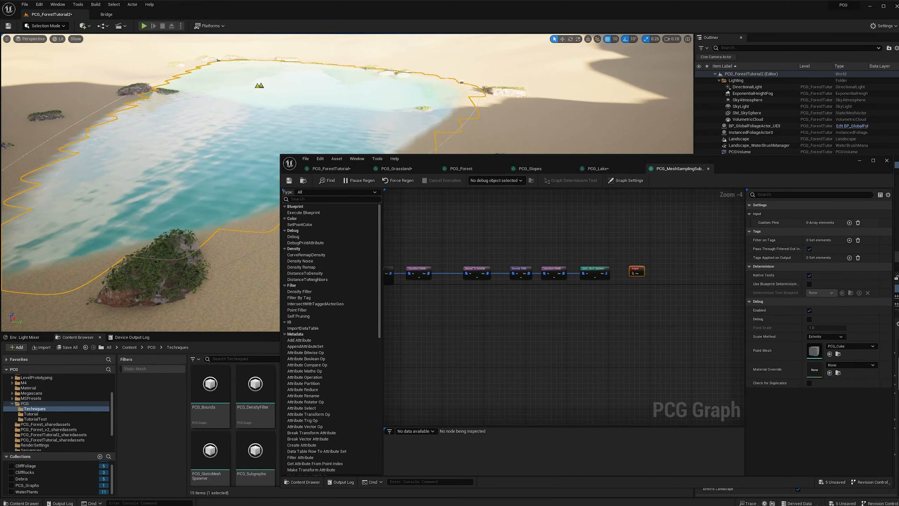
right_drag(658, 283, 630, 279)
right_drag(380, 135, 400, 163)
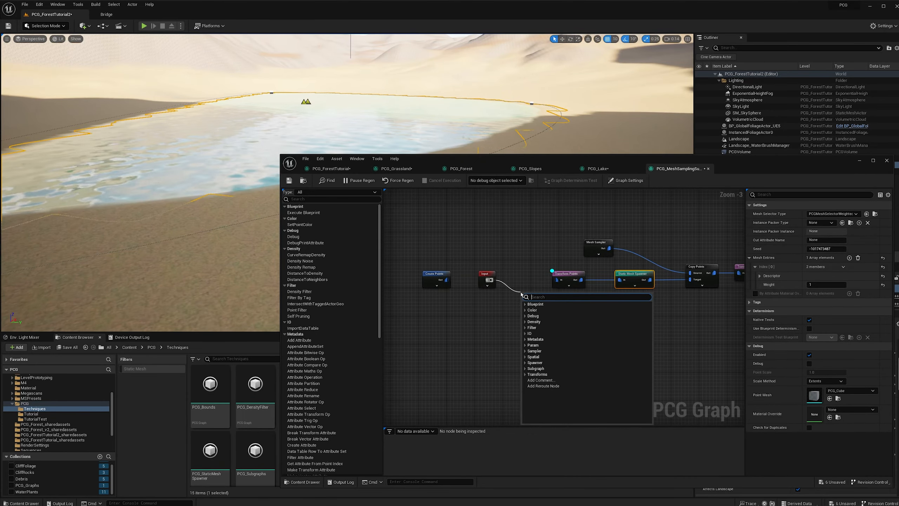
text(bou)
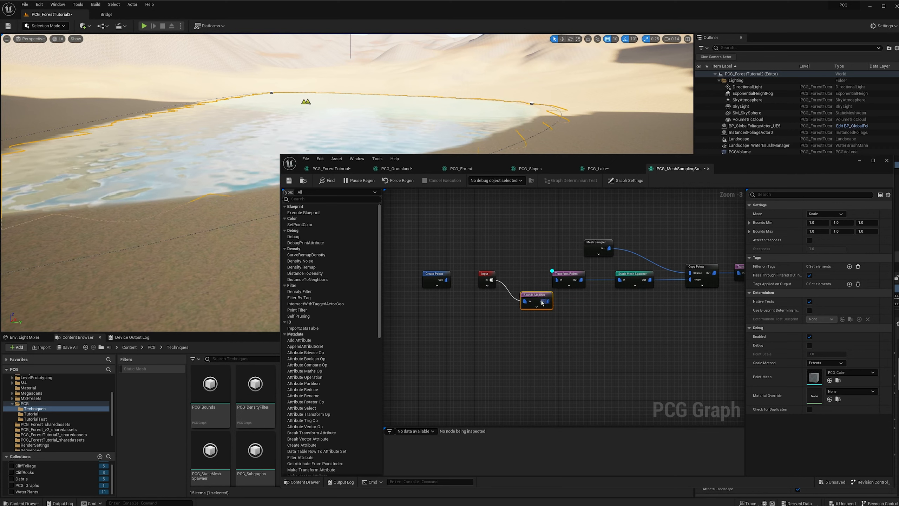
drag(534, 295, 532, 288)
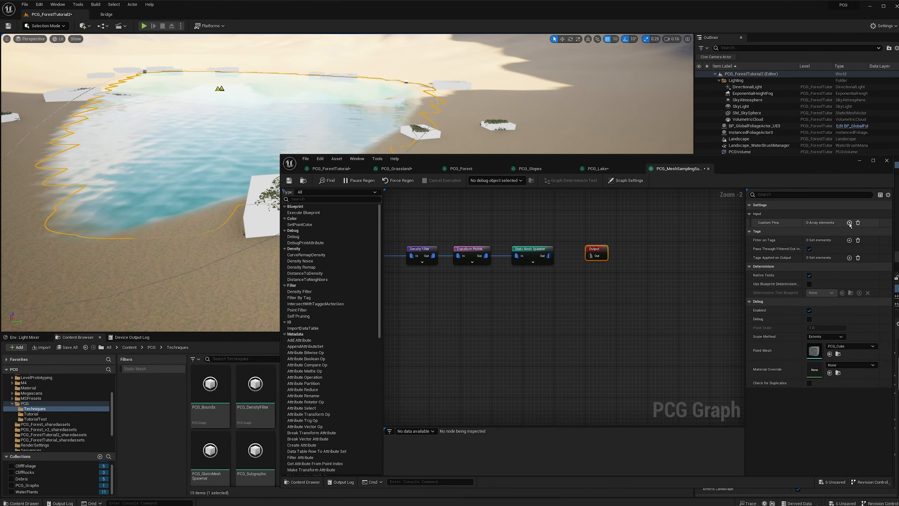
Step: Add a custom pin labelled Mask to the subgraph's Output node and connect the first Static Mesh Spawner's output to it
click(849, 223)
click(760, 231)
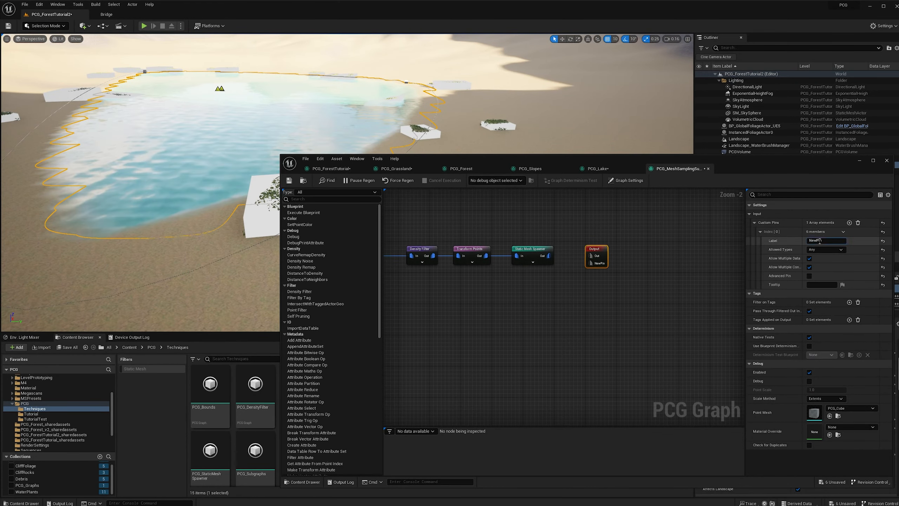
scroll(432, 276, down, 3)
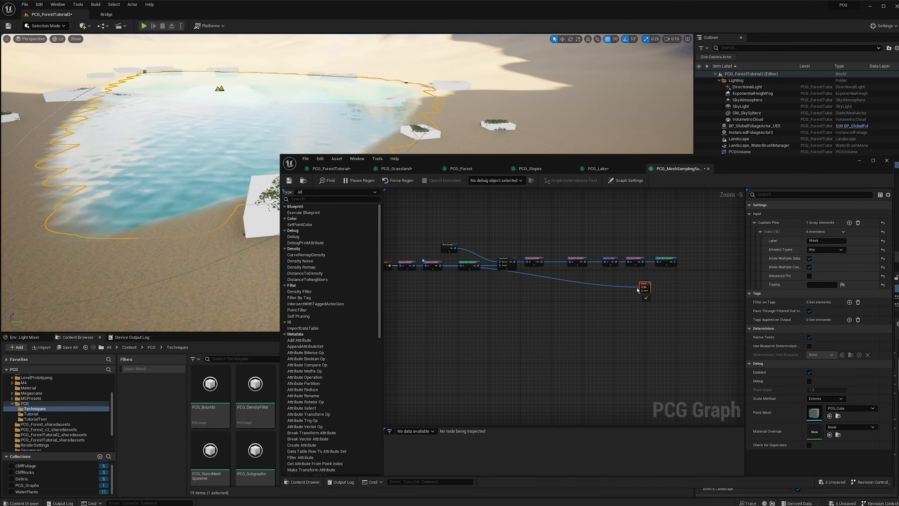
drag(624, 298, 643, 294)
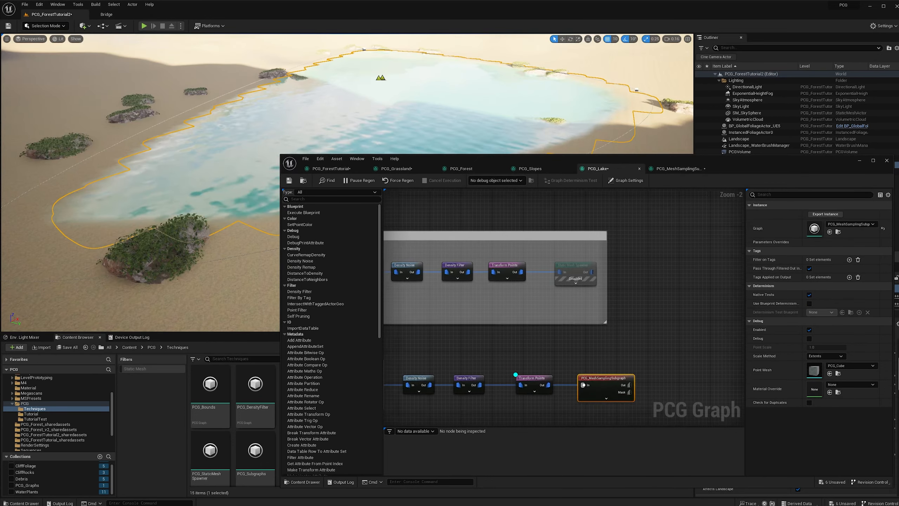
Step: In the PCG_Lake graph, widen the upper comment box and move its disabled Static Mesh Spawner farther from Transform Points
scroll(601, 318, up, 2)
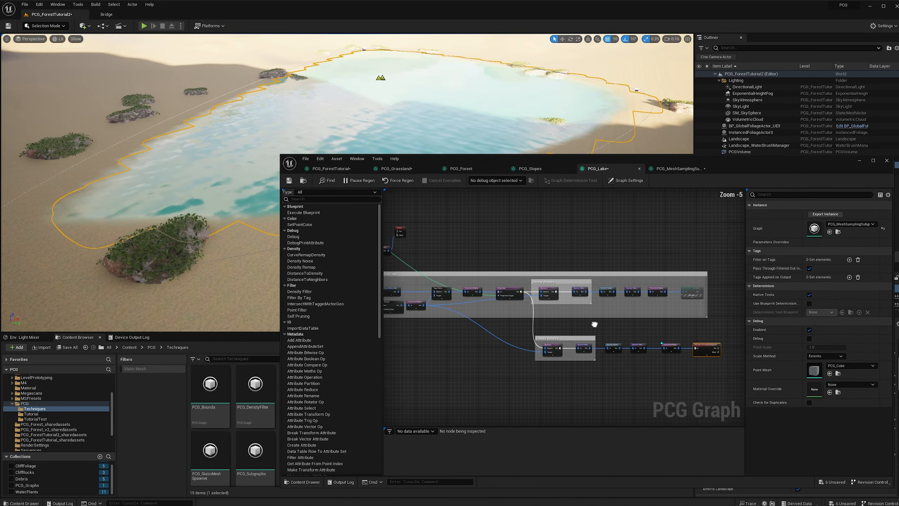
right_drag(617, 318, 522, 318)
right_drag(645, 322, 608, 314)
scroll(608, 308, up, 2)
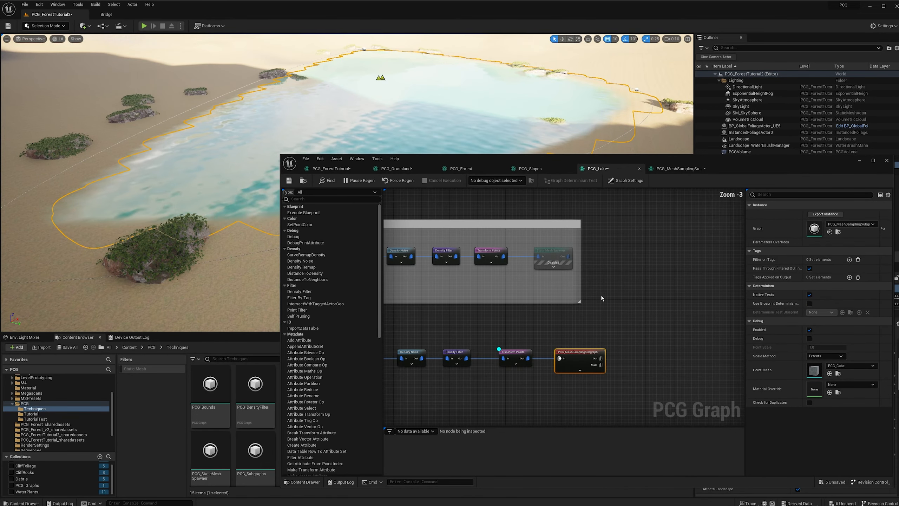
click(553, 258)
right_drag(592, 265, 584, 261)
drag(572, 259, 679, 259)
drag(539, 245, 595, 245)
Step: Insert a Difference node between the upper Transform Points and Static Mesh Spawner, with the subgraph's Mask output connected to its Differences input
right_click(518, 265)
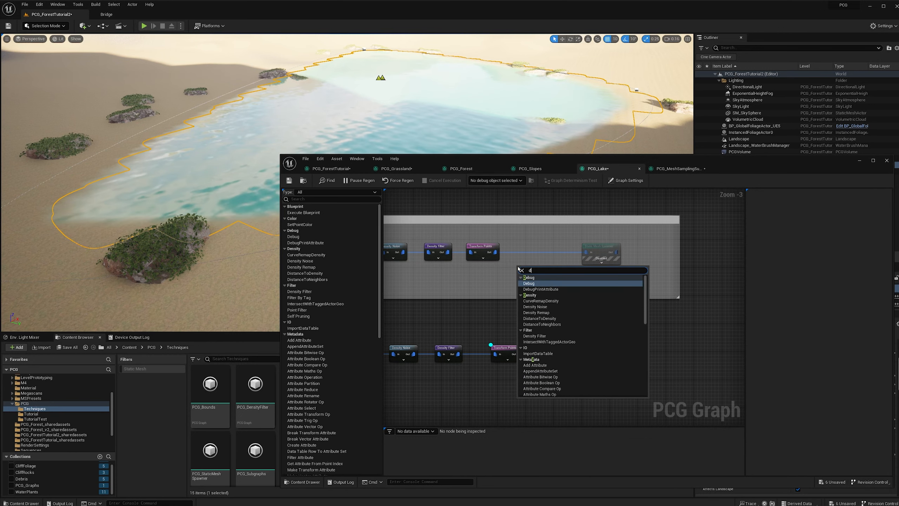
text(differ)
key(Return)
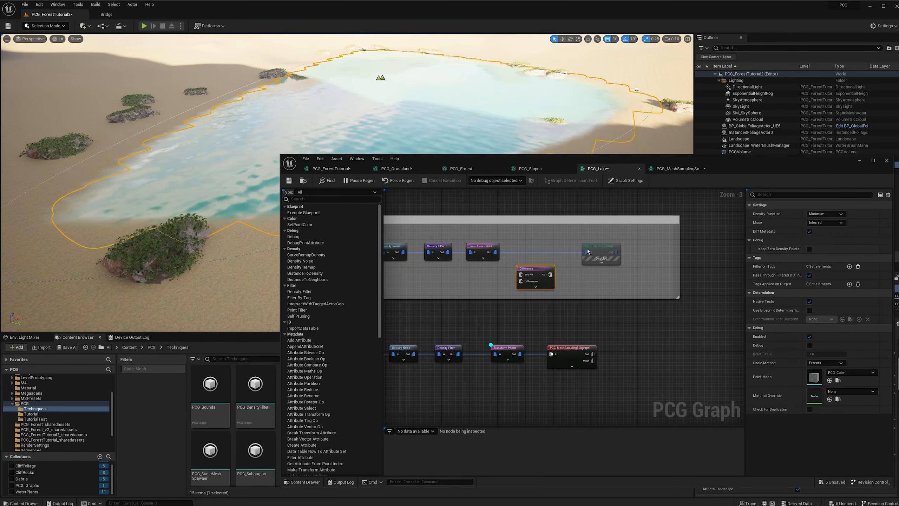
drag(537, 269, 546, 247)
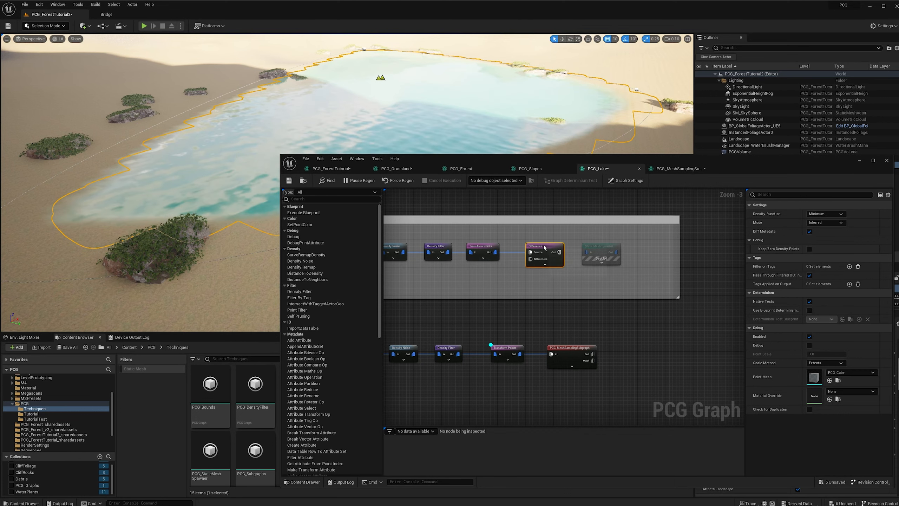
drag(585, 252, 586, 261)
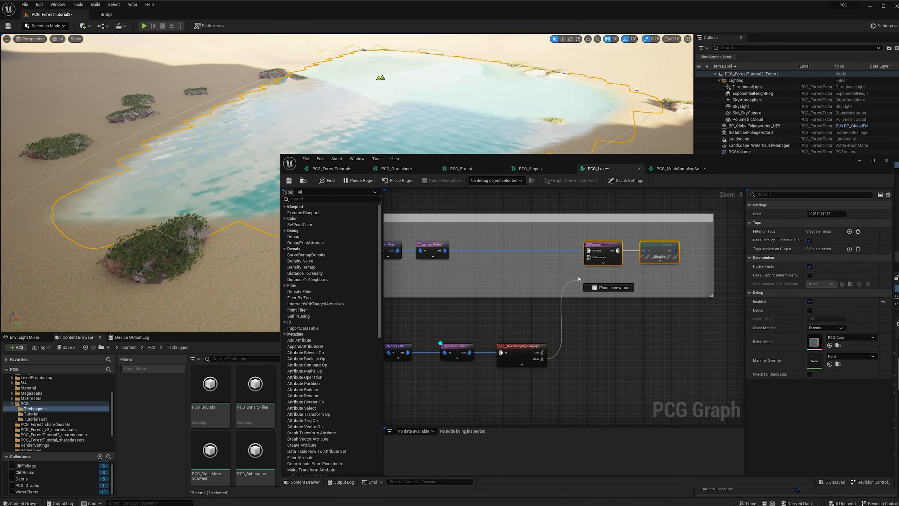
scroll(643, 291, down, 2)
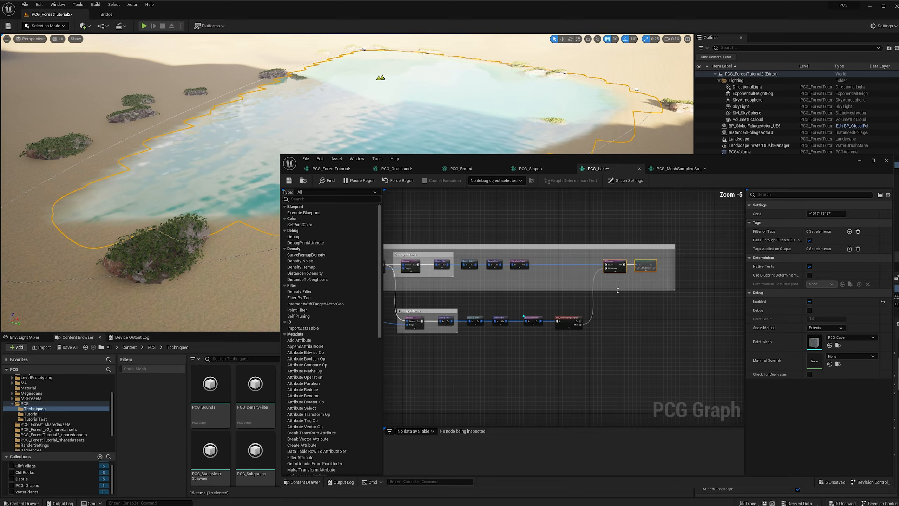
click(635, 254)
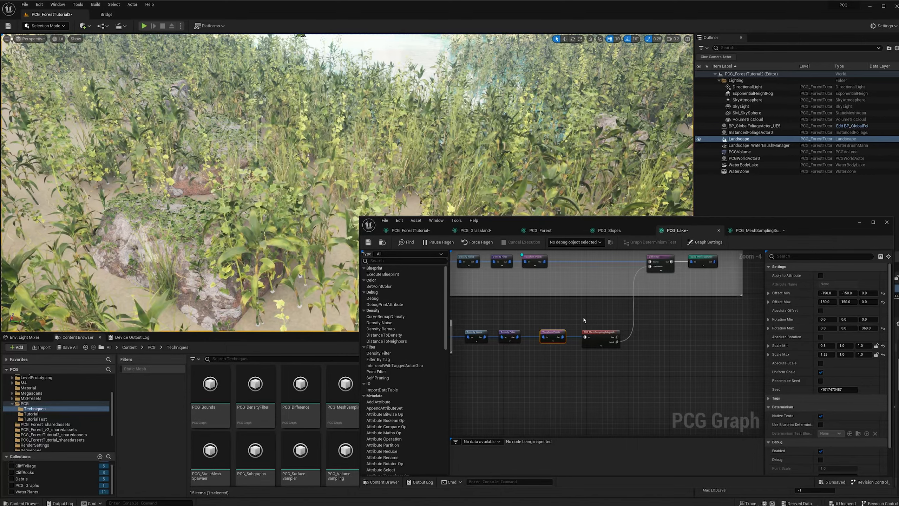
Step: Shift the mesh sampling subgraph node to make room and insert a Self Pruning node between Transform Points and it
drag(582, 318, 632, 376)
right_drag(614, 360, 596, 358)
drag(585, 333, 615, 330)
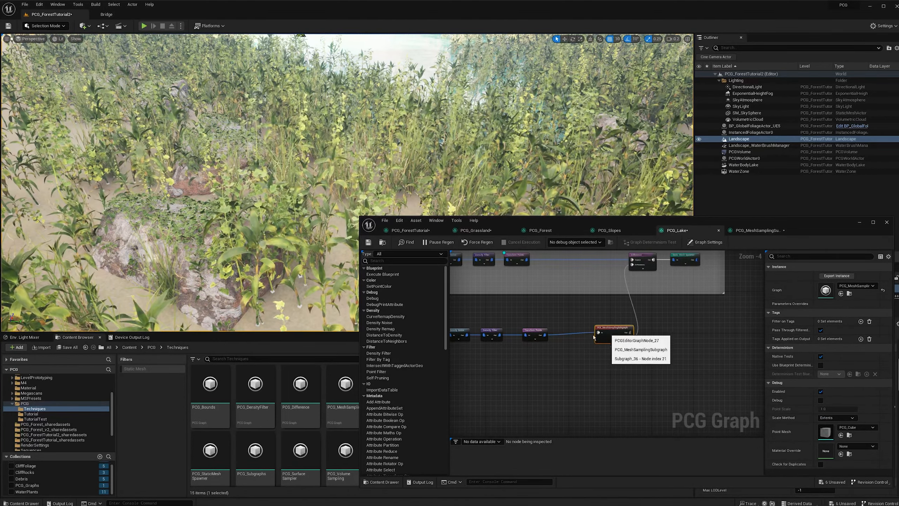
right_click(563, 349)
text(self p)
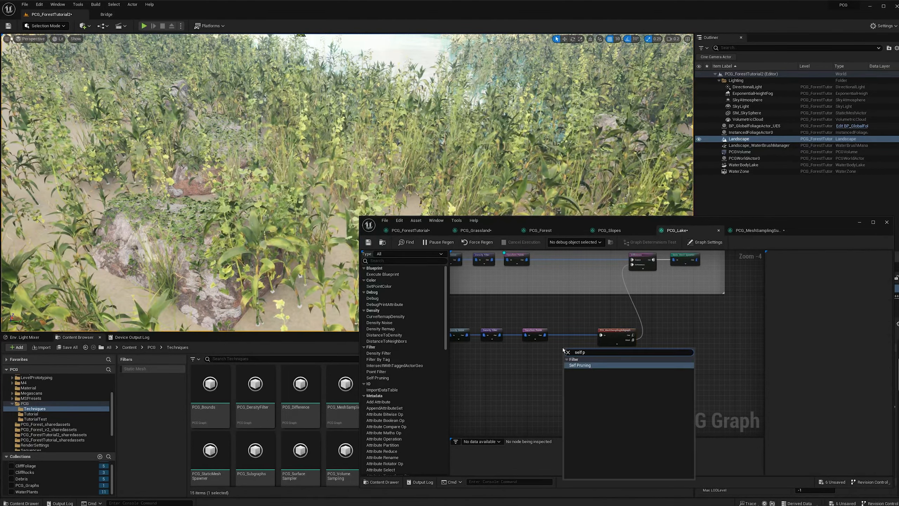
key(Return)
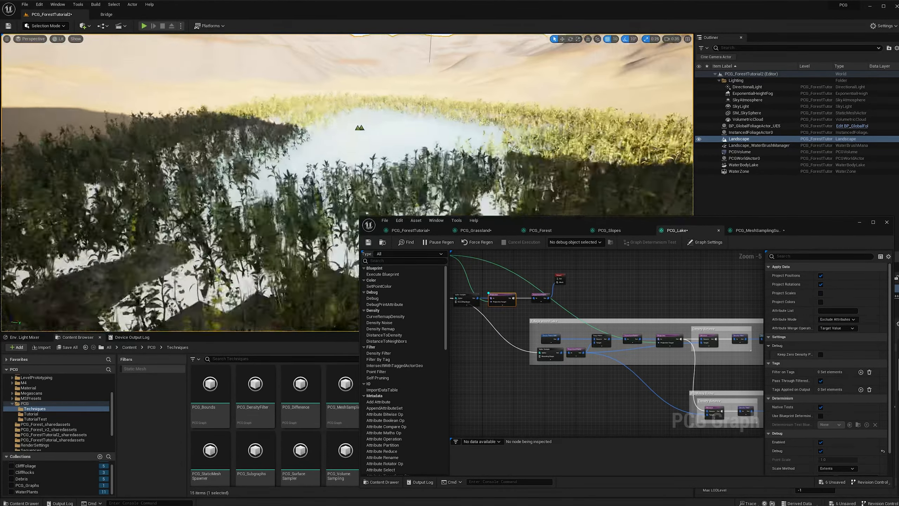
Step: Add a Density Noise node from the first Projection's output and place it below the lower commented chain
right_drag(383, 154, 357, 168)
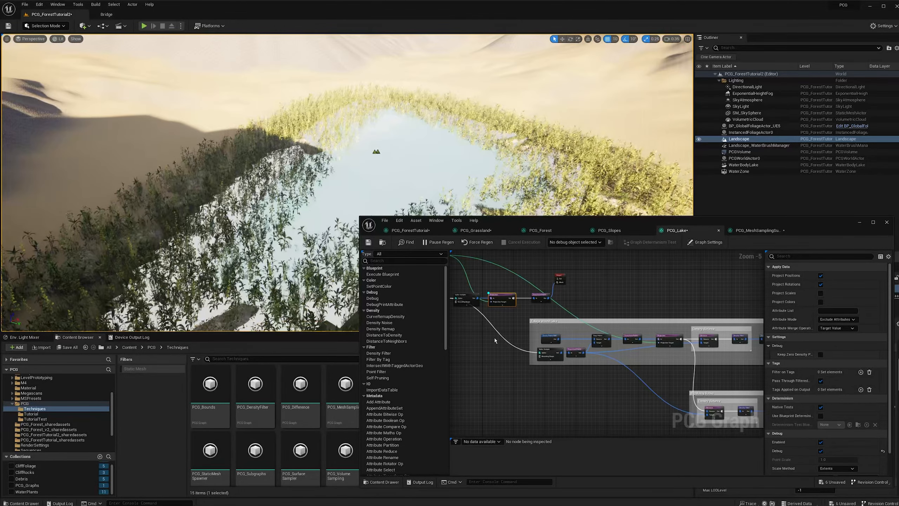
right_drag(515, 316, 504, 296)
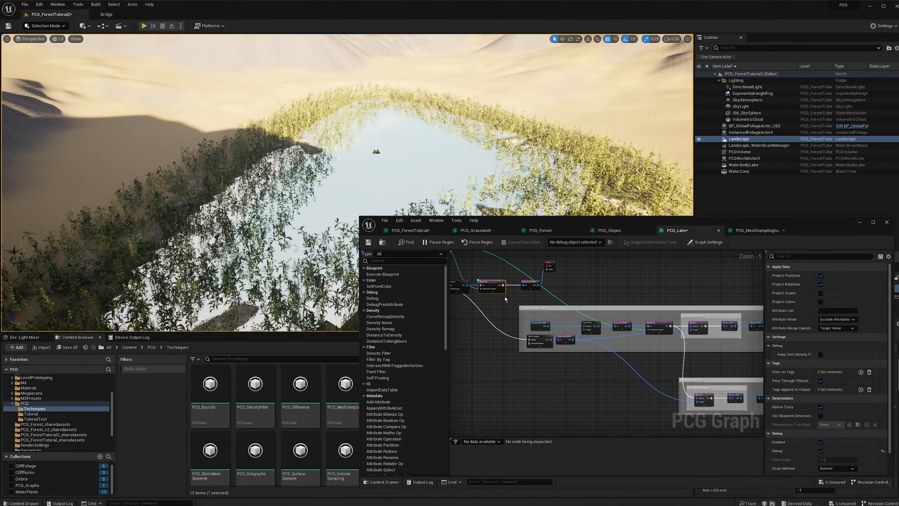
drag(504, 286, 530, 393)
text(densit)
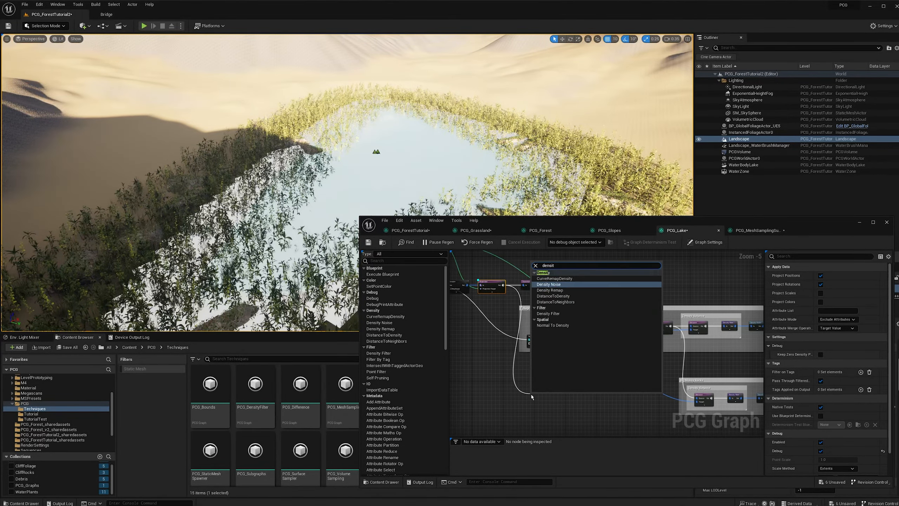
key(Return)
right_drag(566, 371, 534, 288)
scroll(531, 286, down, 2)
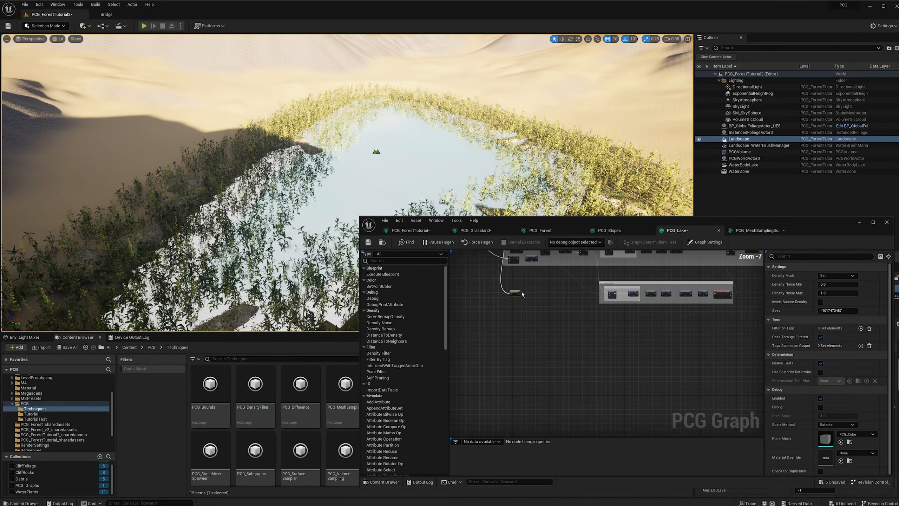
drag(523, 293, 613, 336)
right_drag(642, 323, 580, 336)
scroll(580, 335, up, 3)
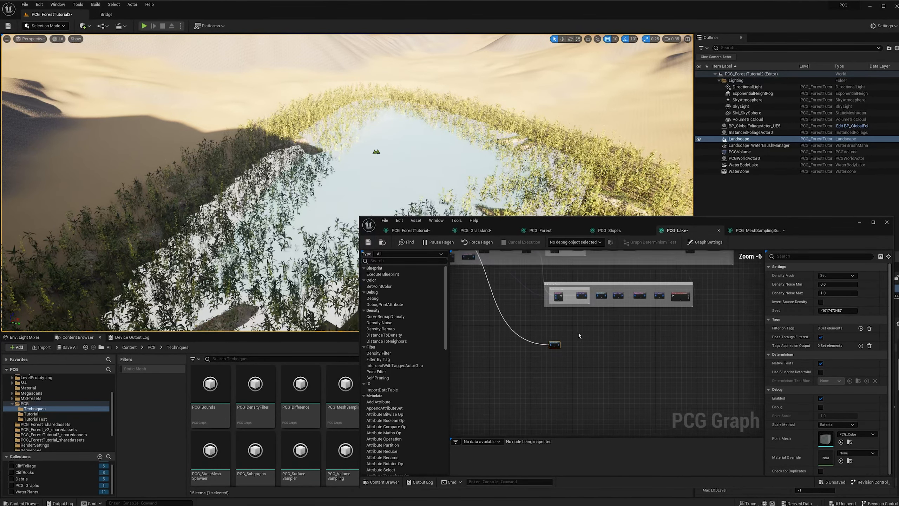
Step: Add a Density Filter after the new Density Noise node and set its Lower Bound to about 0.84
drag(513, 341, 540, 339)
text(filter)
key(Up)
key(Up)
key(Up)
key(Return)
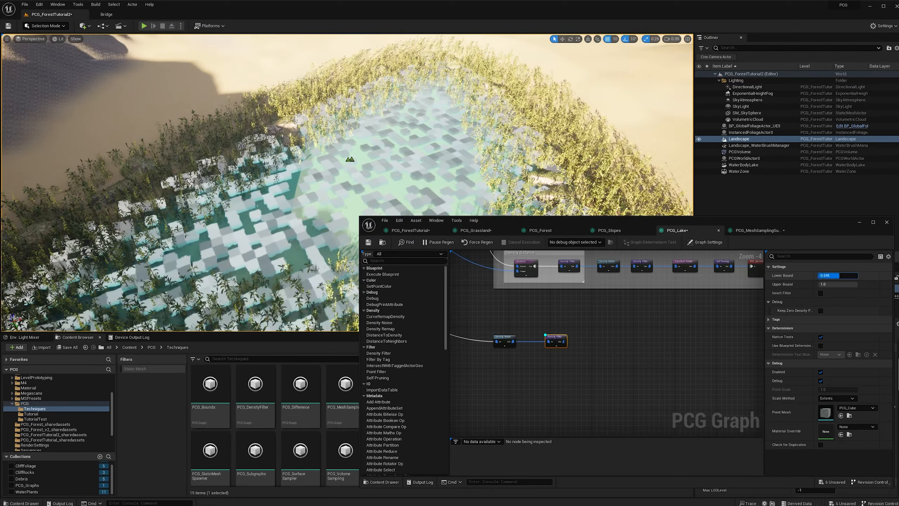
drag(556, 337, 553, 337)
Step: Continue the lower chain after the Density Filter with a Transform Points node and a Static Mesh Spawner holding one mesh entry
drag(561, 341, 590, 345)
text(transform po)
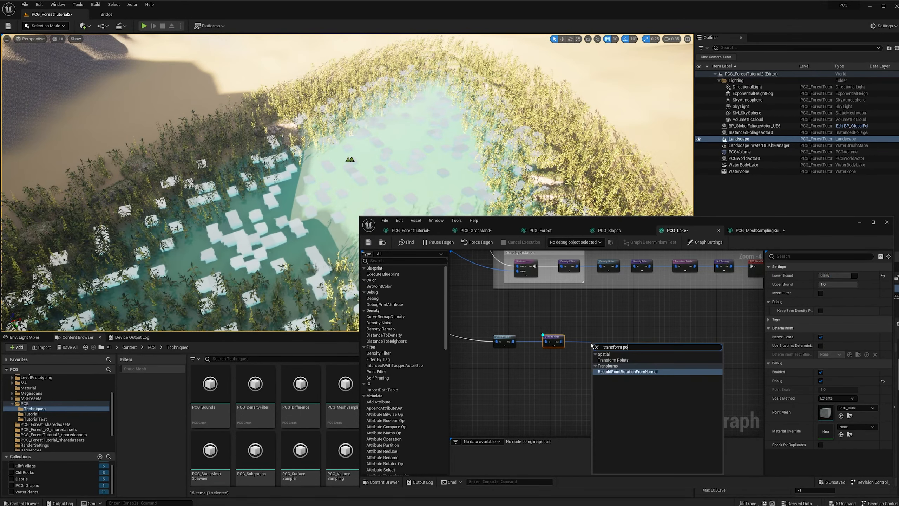
key(Return)
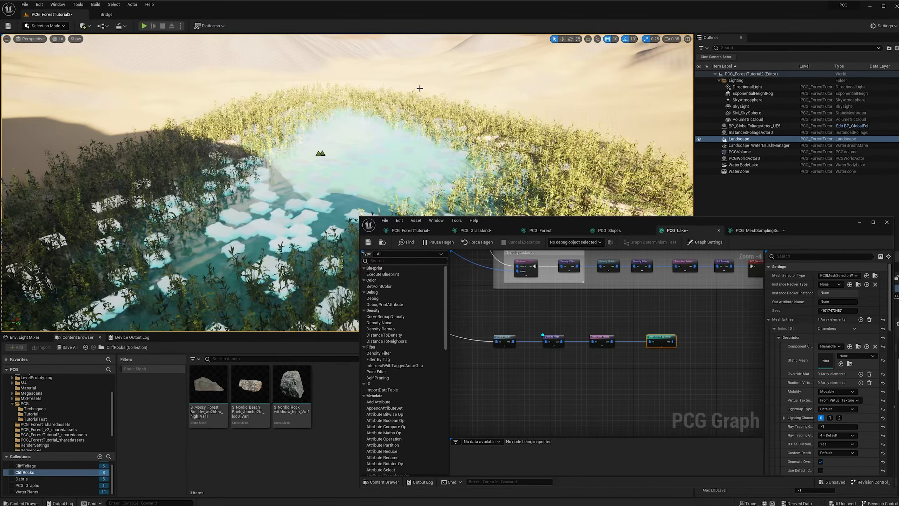
right_drag(419, 88, 419, 88)
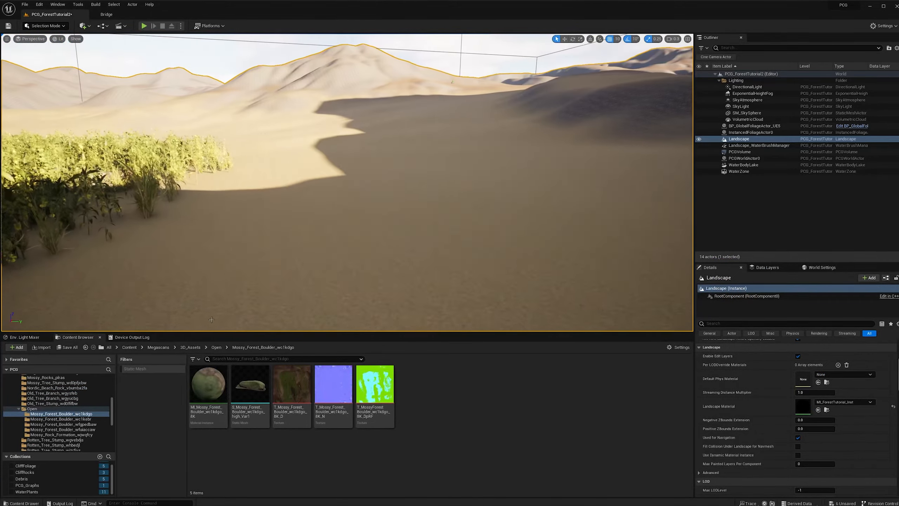
Step: Place the S_Mossy_Forest_Boulder_wc1kdgo_high_Var1 mesh on the sand near the lake, inspect it from several angles and delete it
drag(250, 385, 318, 258)
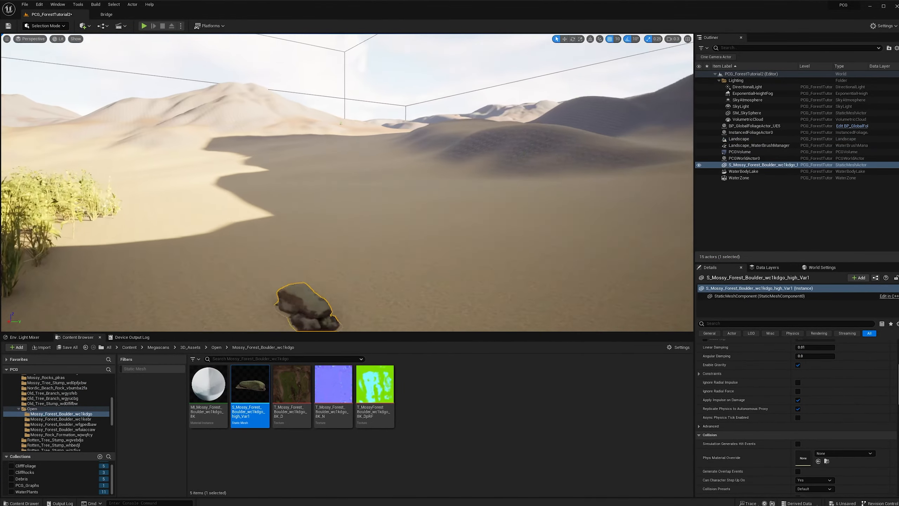
mouse_move(319, 257)
right_down()
mouse_move(389, 269)
mouse_move(389, 258)
mouse_move(390, 269)
mouse_move(318, 276)
mouse_move(389, 261)
mouse_move(389, 272)
mouse_move(354, 247)
mouse_move(354, 187)
mouse_move(350, 280)
mouse_move(361, 269)
mouse_move(347, 287)
mouse_move(360, 259)
mouse_move(340, 283)
mouse_move(357, 241)
mouse_move(361, 276)
mouse_move(371, 252)
right_up()
scroll(389, 273, down, 1)
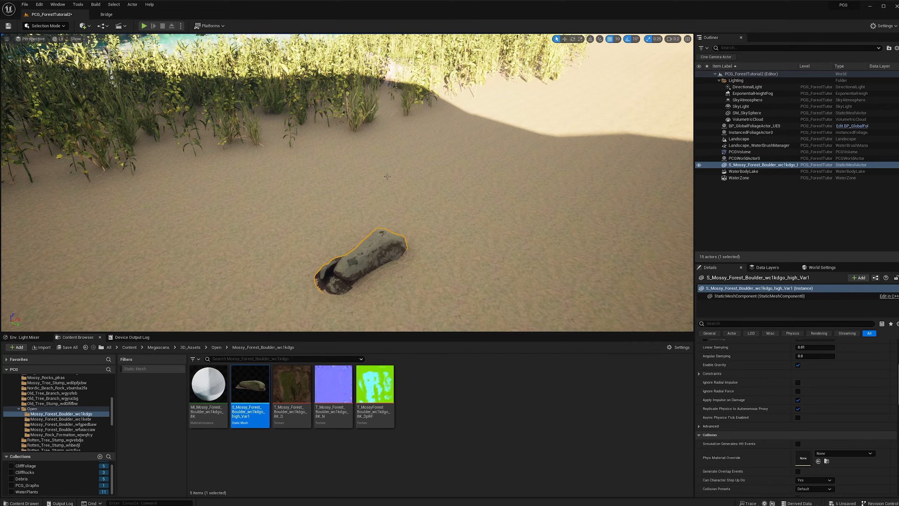
key(Delete)
right_drag(387, 176, 387, 138)
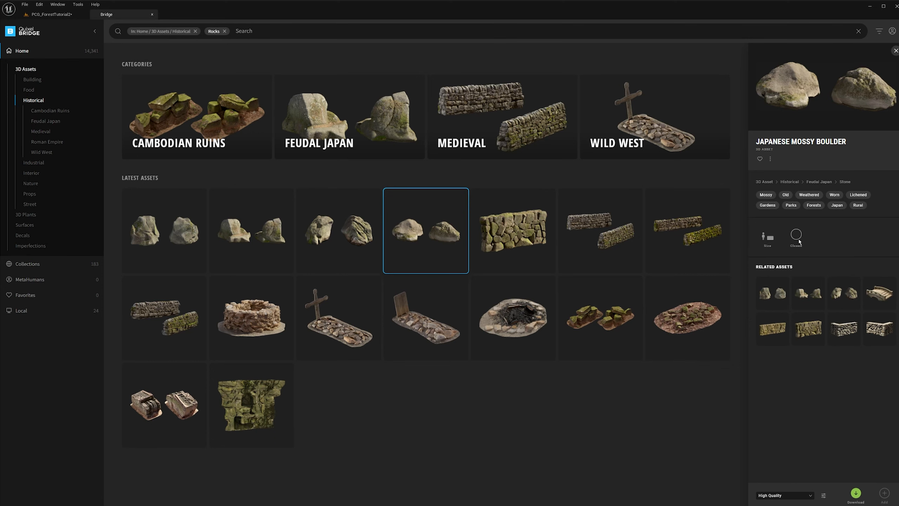
click(696, 312)
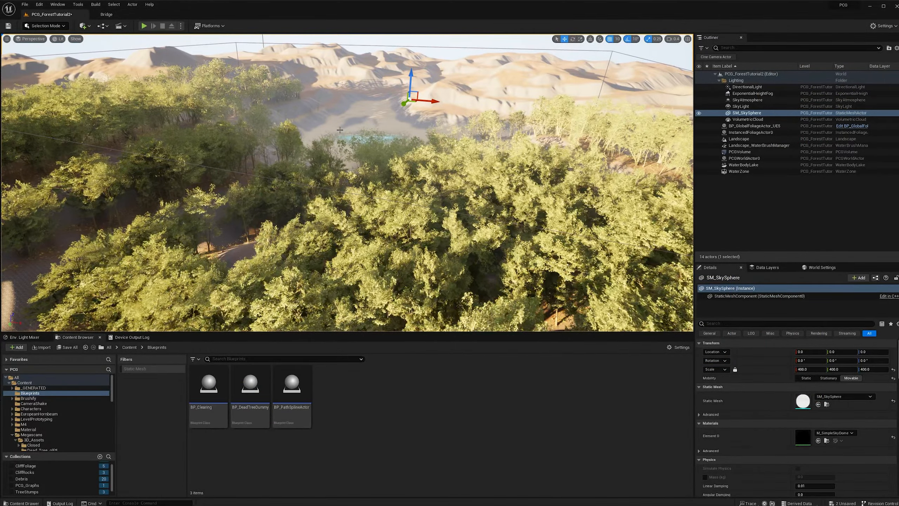
right_drag(344, 156, 427, 211)
key(w)
key(w)
key(s)
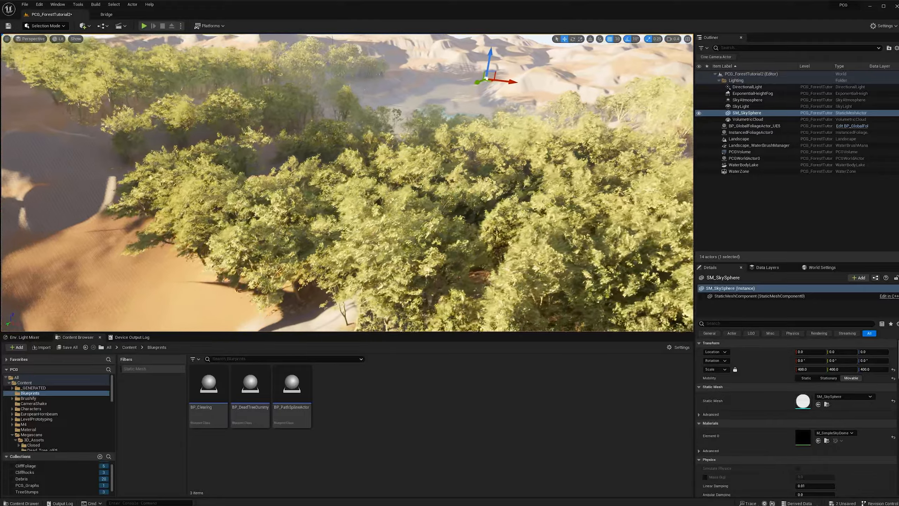
right_drag(426, 211, 426, 209)
scroll(57, 418, down, 2)
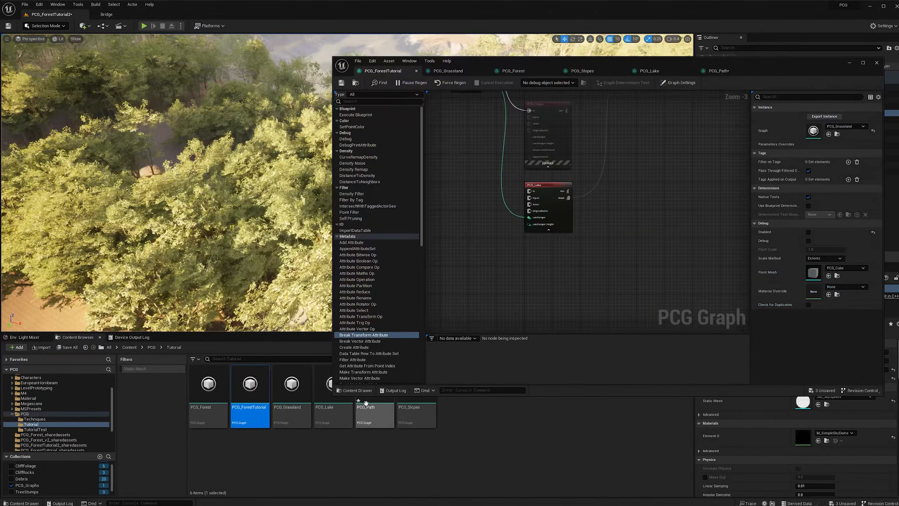
Step: Add the PCG_Path graph as a subgraph node below the PCG_Lake node in the PCG_ForestTutorial graph
drag(366, 403, 533, 259)
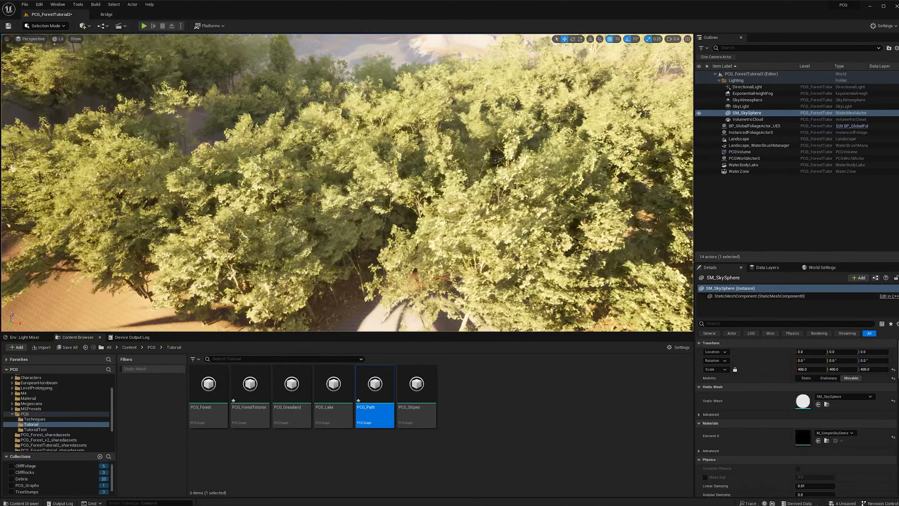
Step: Clear the SM_SkySphere selection and place an empty Actor in the level above the forest
click(733, 192)
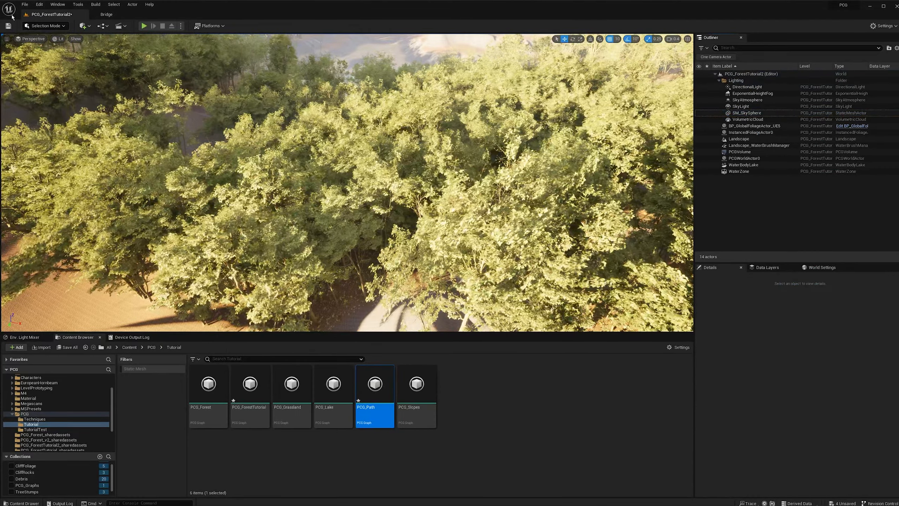
click(83, 25)
click(324, 116)
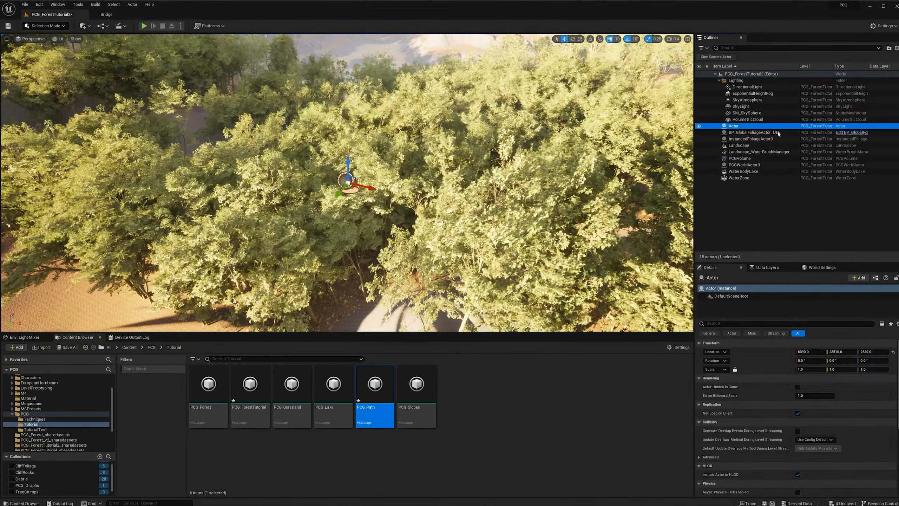
Step: Convert the empty actor into a new Blueprint subclass named BP_ForestPath in the Blueprints folder
click(876, 278)
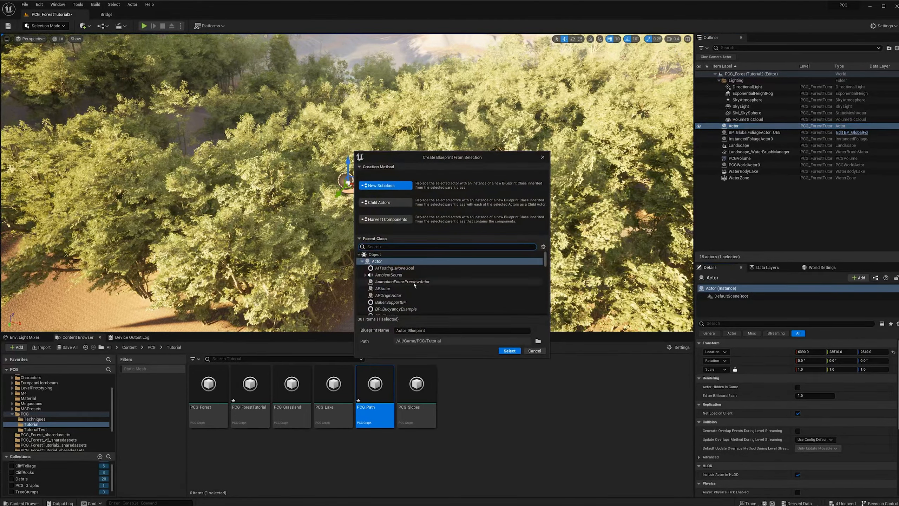
text(BP)
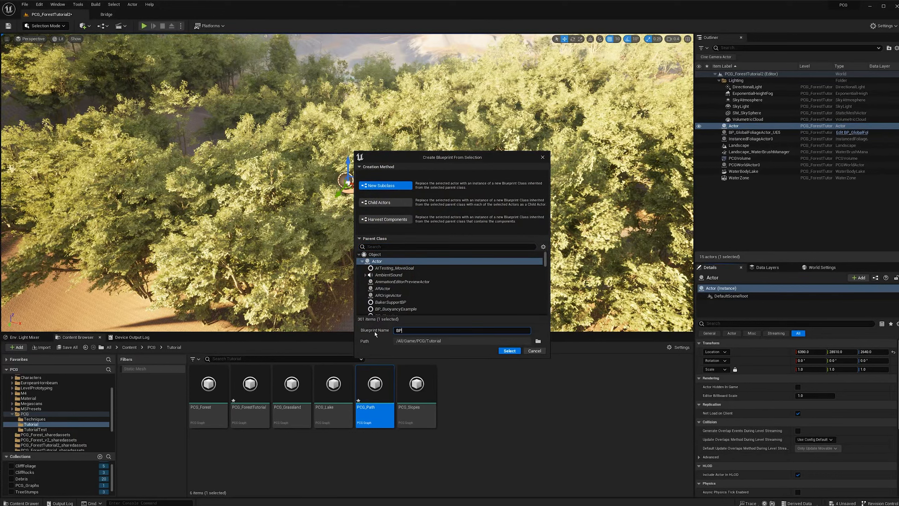
text(_ForestPa)
key(Return)
Step: Add a Spline component to the BP_ForestPath blueprint, save it and close the blueprint
click(361, 207)
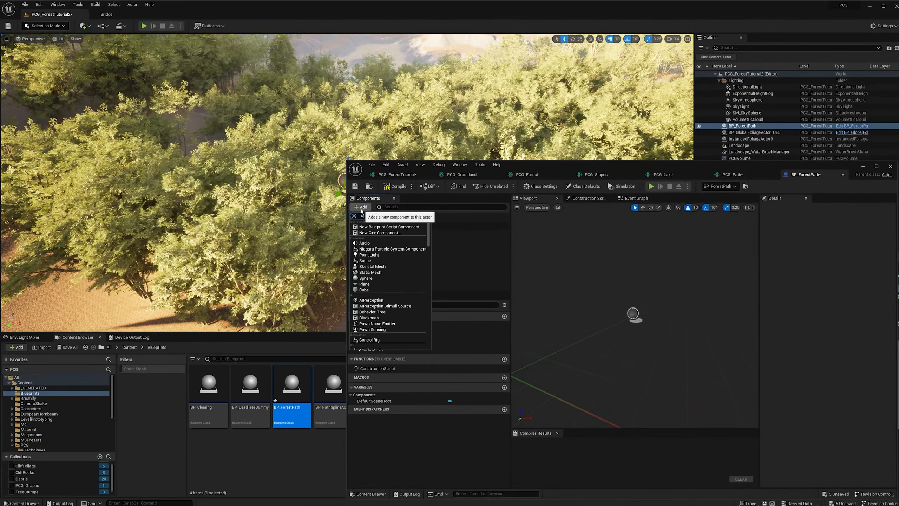
text(s)
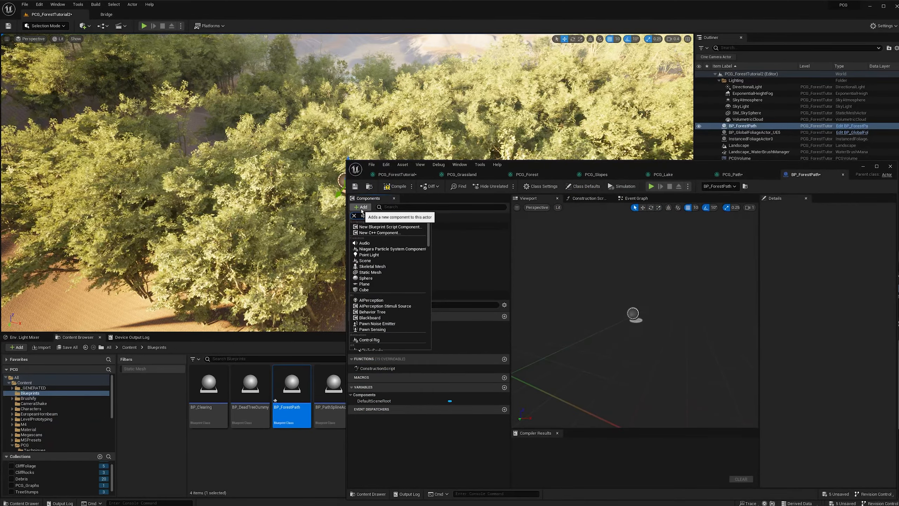
text(pline)
click(368, 247)
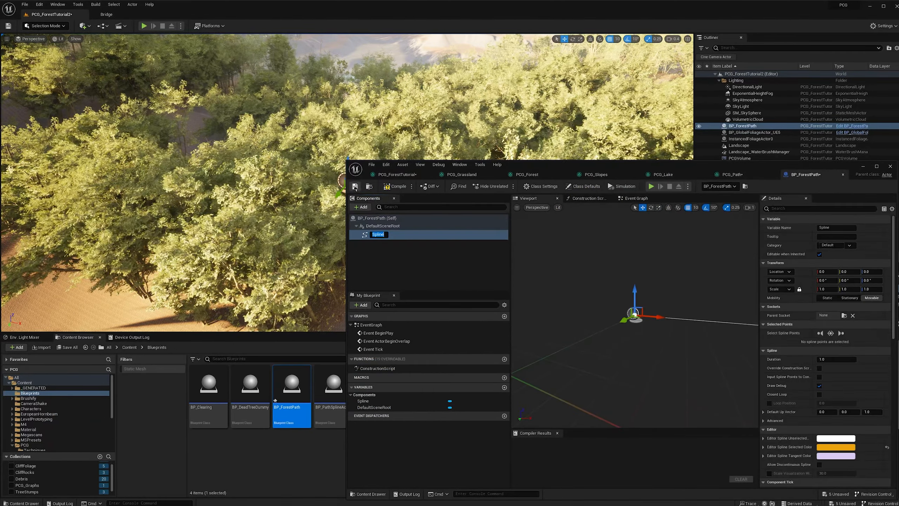
click(355, 186)
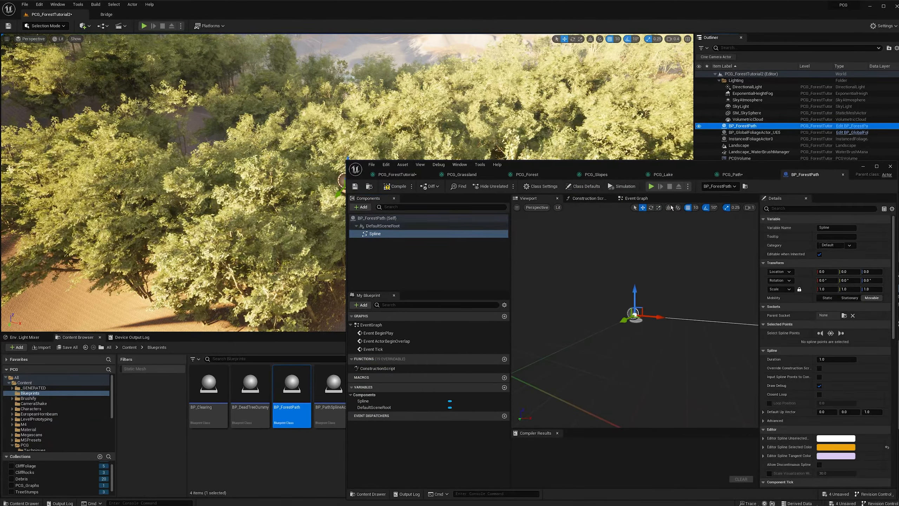
click(842, 175)
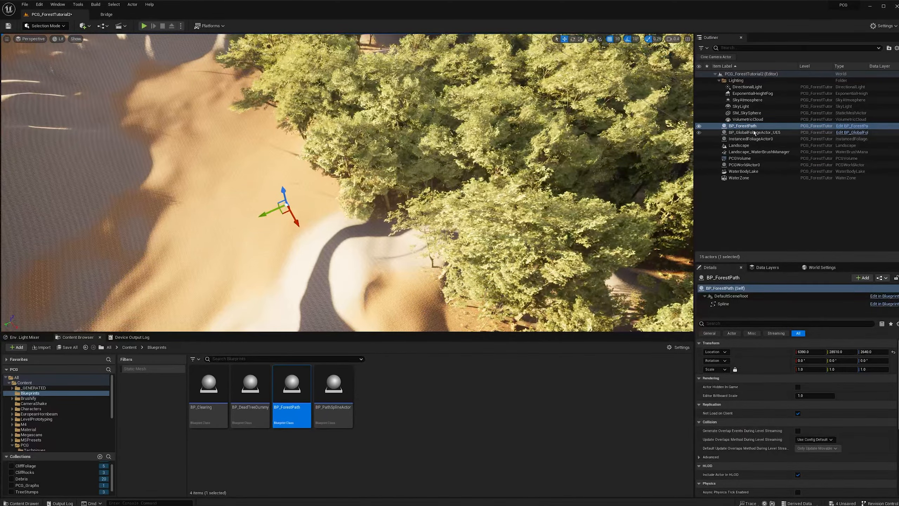
Step: Stretch the BP_ForestPath spline by moving its end point from the sand far into the forest
click(771, 132)
click(750, 126)
right_drag(207, 213, 283, 216)
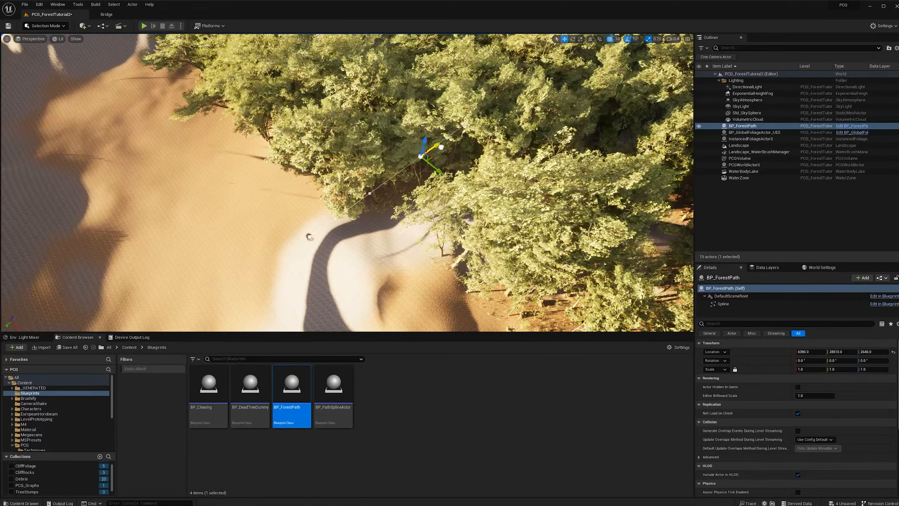
right_drag(345, 182, 276, 177)
right_drag(370, 215, 370, 208)
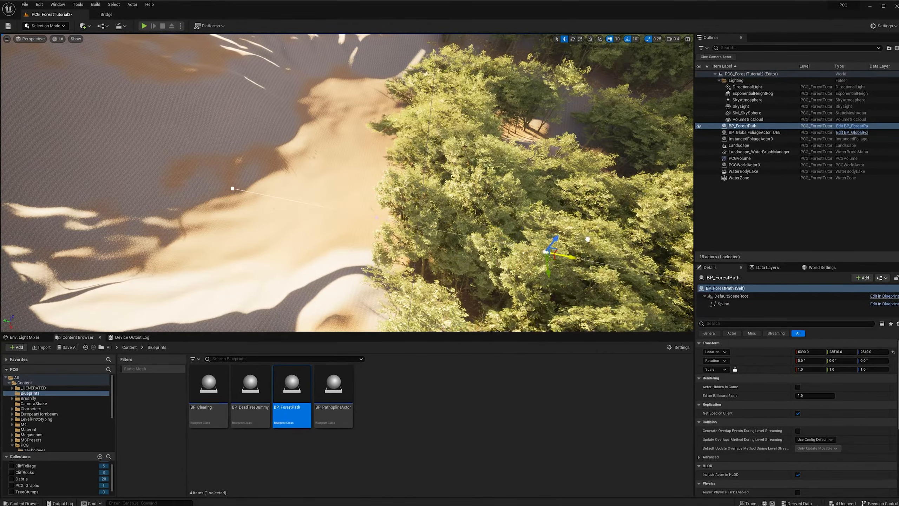
right_drag(587, 240, 626, 191)
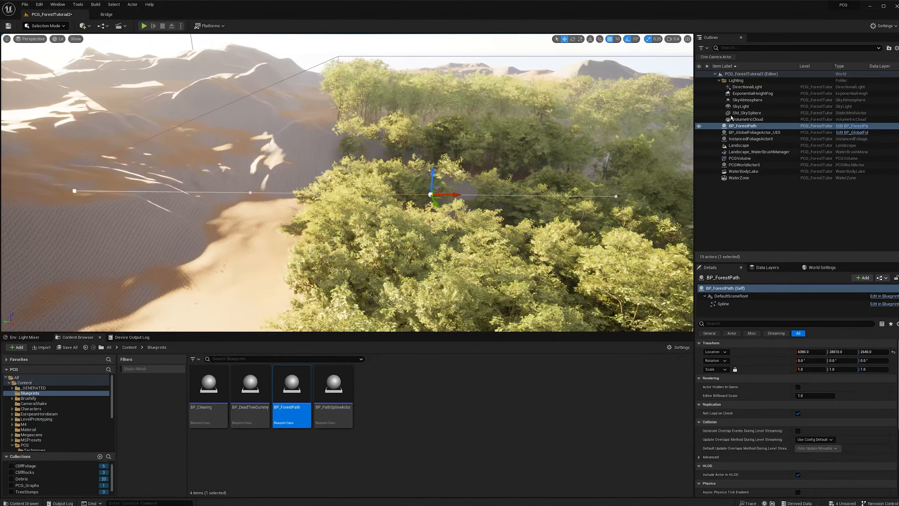
Step: Reselect the BP_ForestPath actor and move it along its Y axis so the spline starts at the forest's edge
click(746, 120)
click(750, 127)
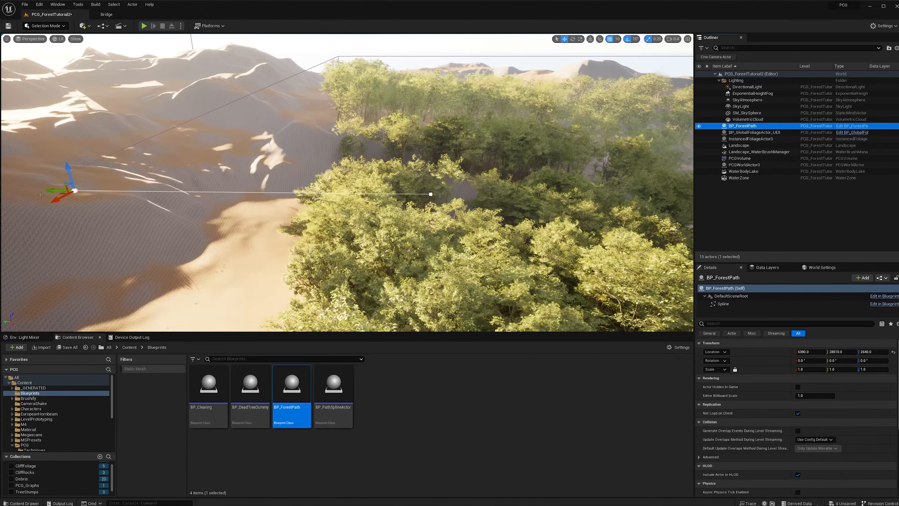
drag(48, 192, 107, 193)
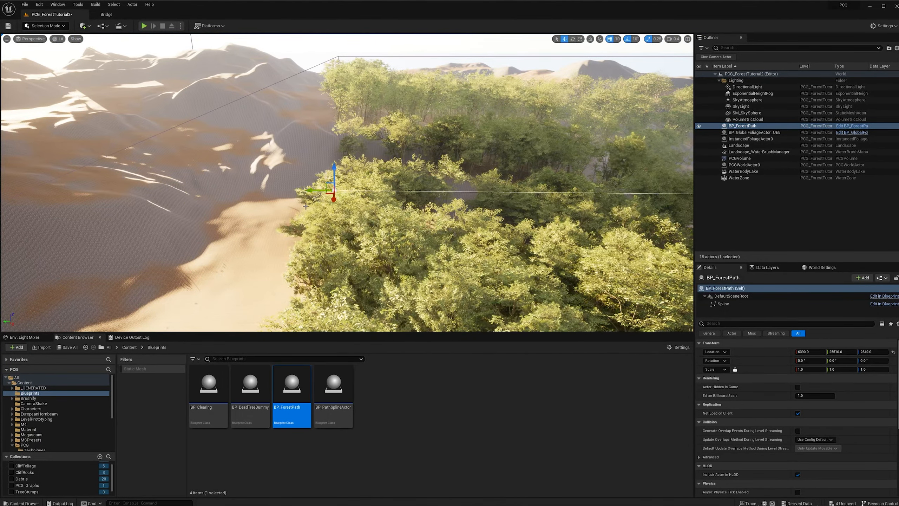
right_drag(306, 206, 411, 208)
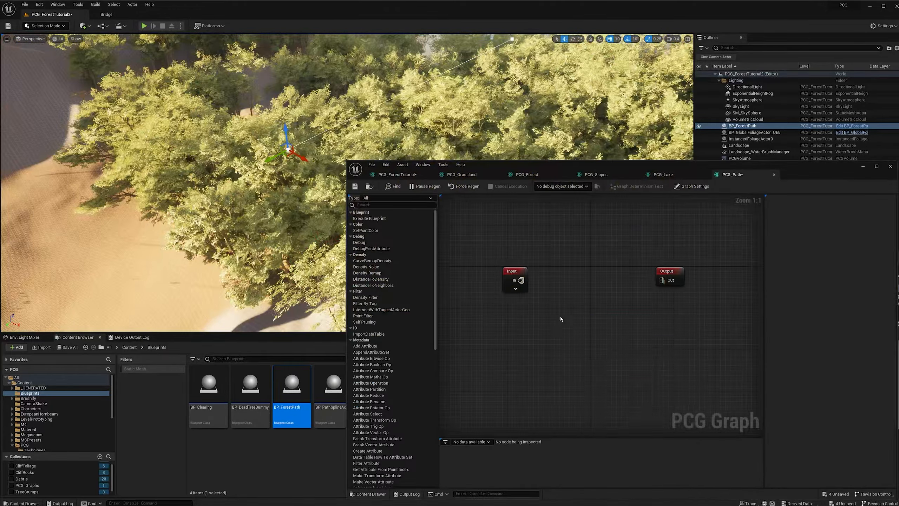
Step: Add a Get Actor Data node to the PCG_Path graph with its Actor Filter set to All World Actors
right_click(561, 318)
text(get ac)
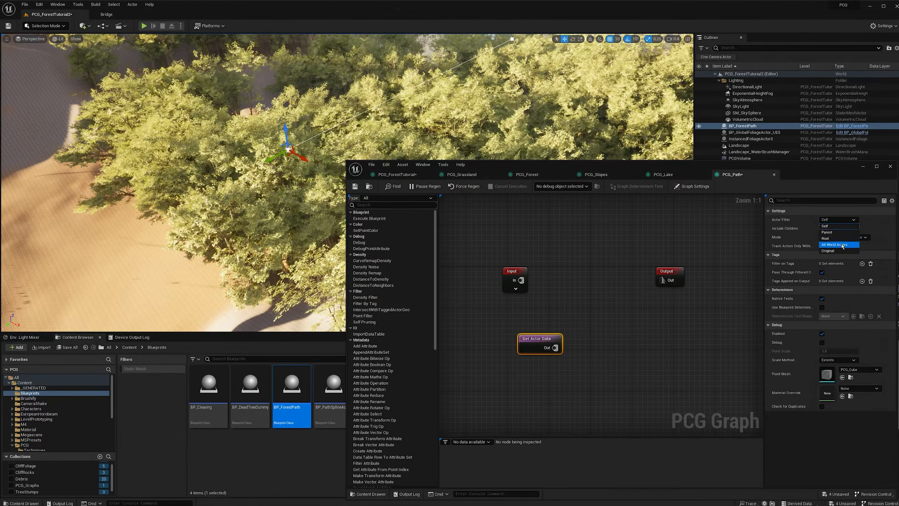
click(840, 246)
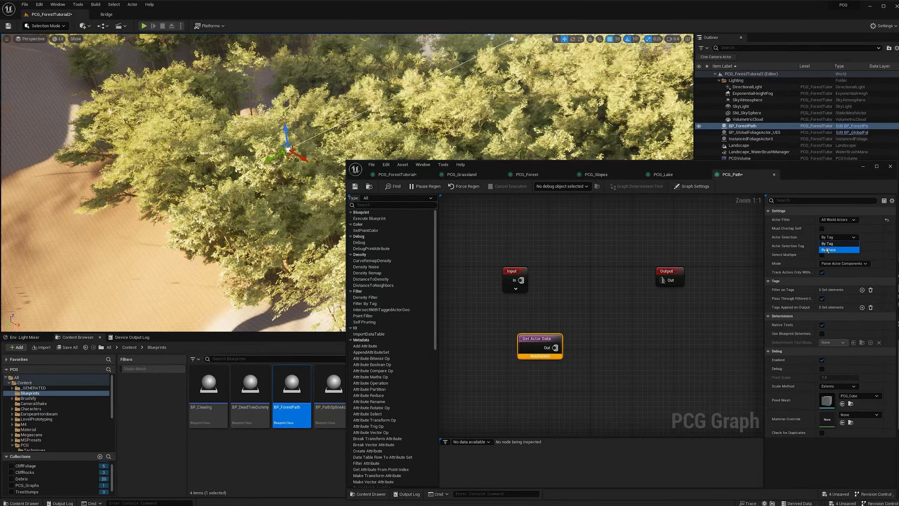
Step: Set the Get Actor Data node's Actor Selection to By Class with BP_ForestPath as the class, and save the graph
click(829, 250)
click(835, 246)
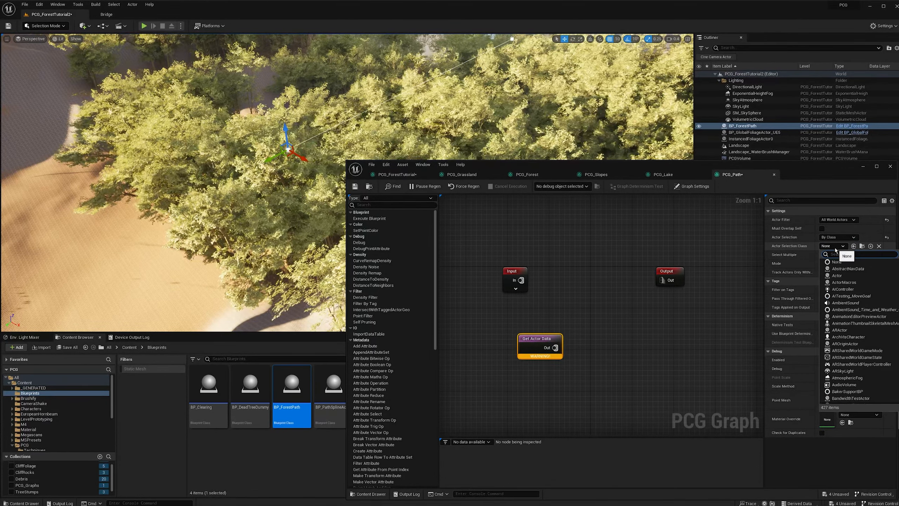
text(BP_)
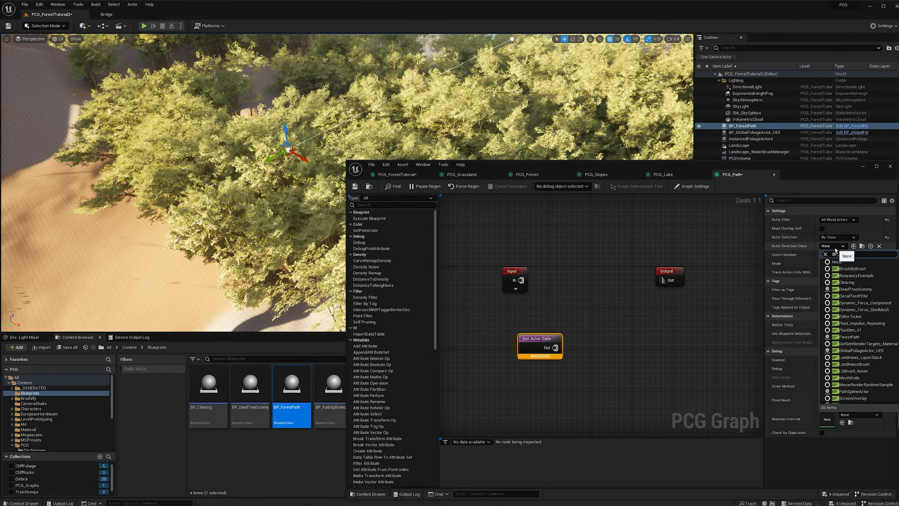
text(Forest)
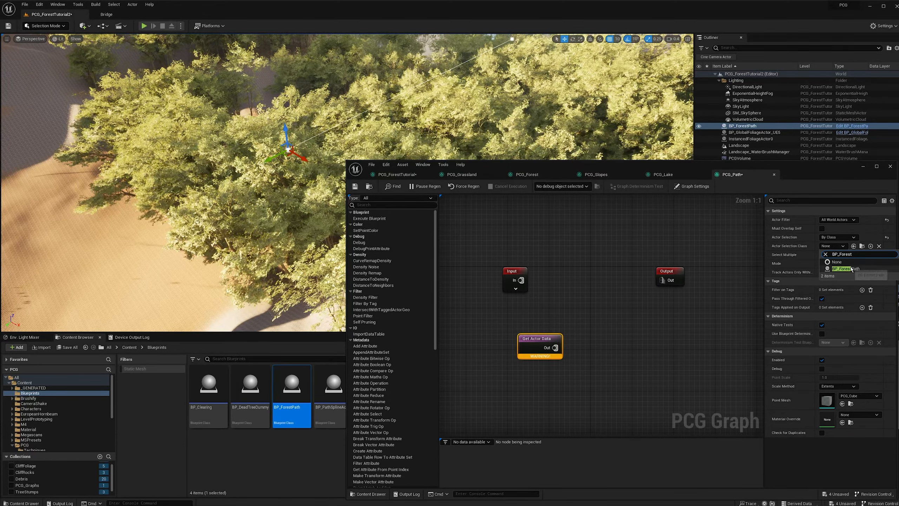
click(845, 268)
key(ctrl+s)
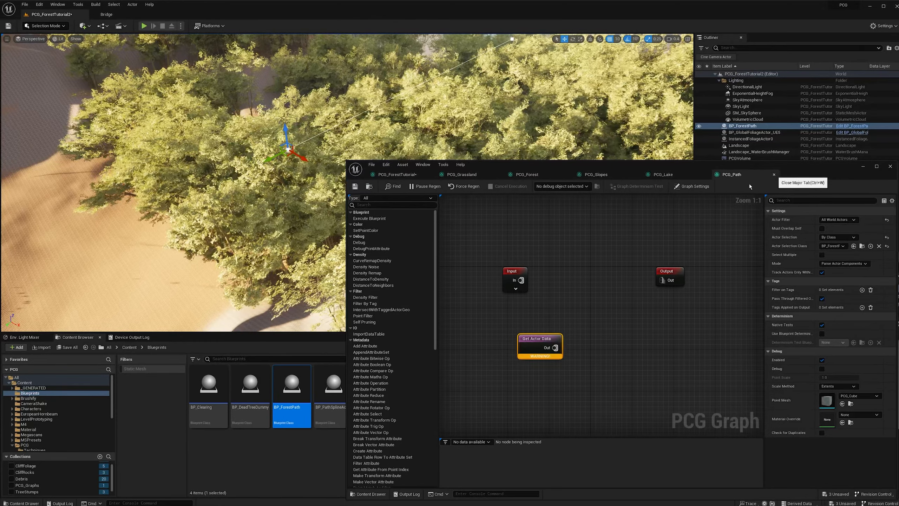
Step: Reopen the PCG_Path graph and add a Spline Sampler node from the Get Actor Data output
double_click(293, 391)
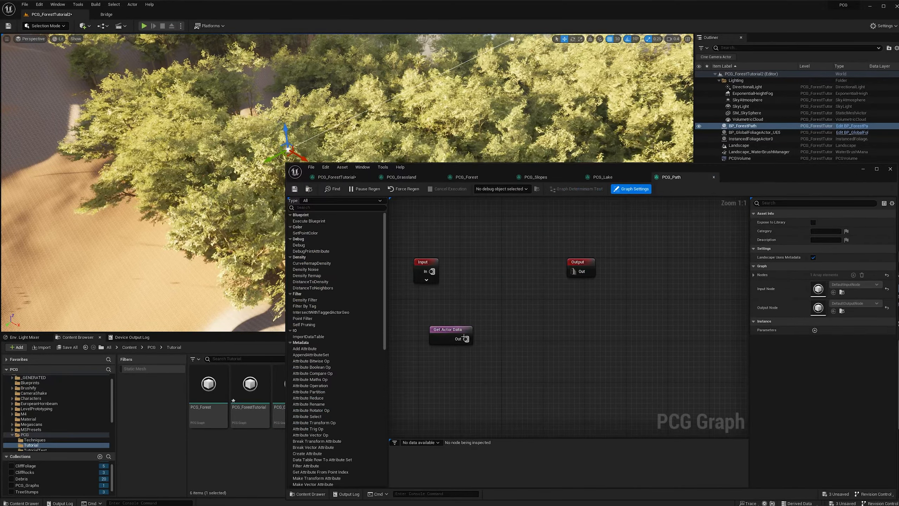
drag(465, 339, 510, 343)
text(spline n)
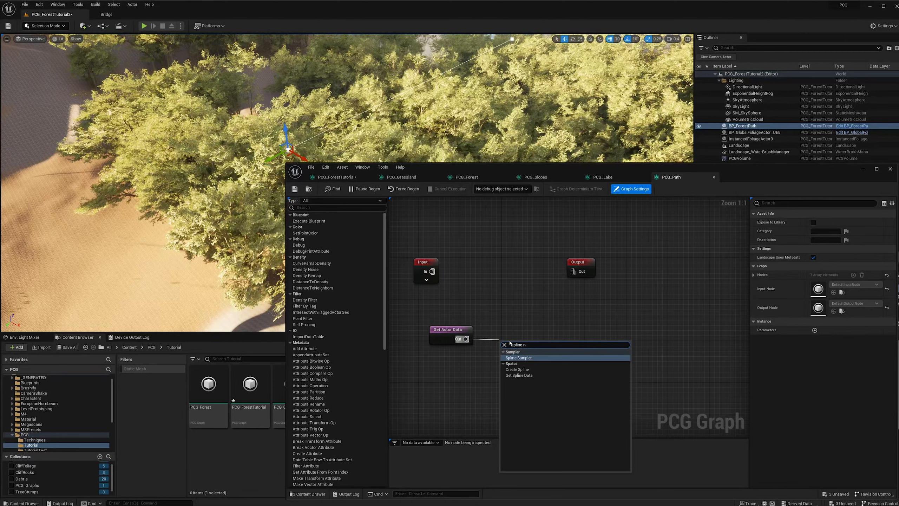
key(Return)
Step: Add a Transform Points node from the Spline Sampler's output
drag(552, 338, 604, 340)
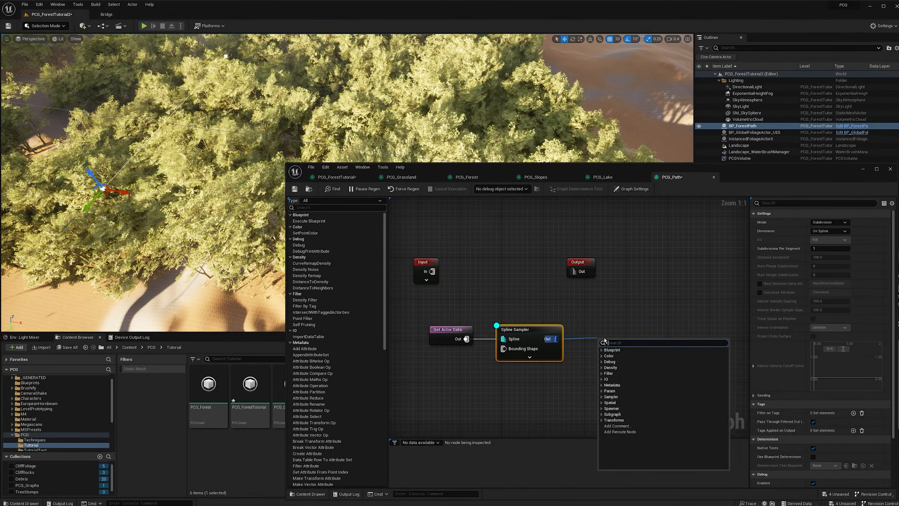
text(transform)
click(619, 379)
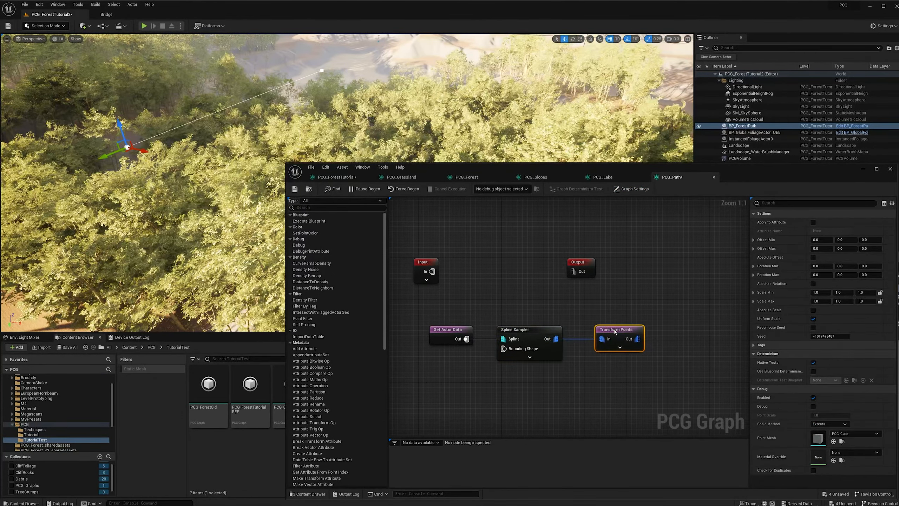
Step: Give the Transform Points node absolute, non-uniform scaling with Scale Min and Max of 1.0, 150.0, 1.0, and show its debug points
mouse_move(615, 331)
mouse_down()
mouse_move(667, 331)
mouse_move(616, 329)
mouse_up()
click(813, 309)
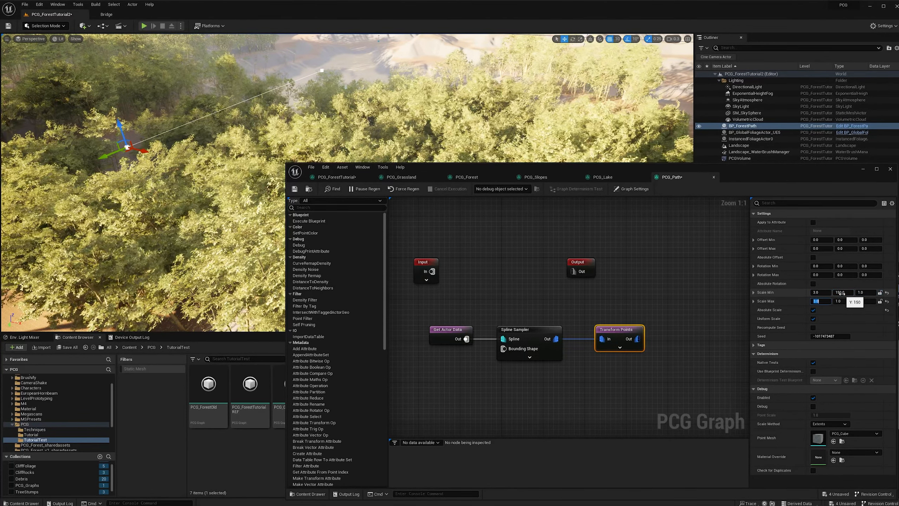
key(Return)
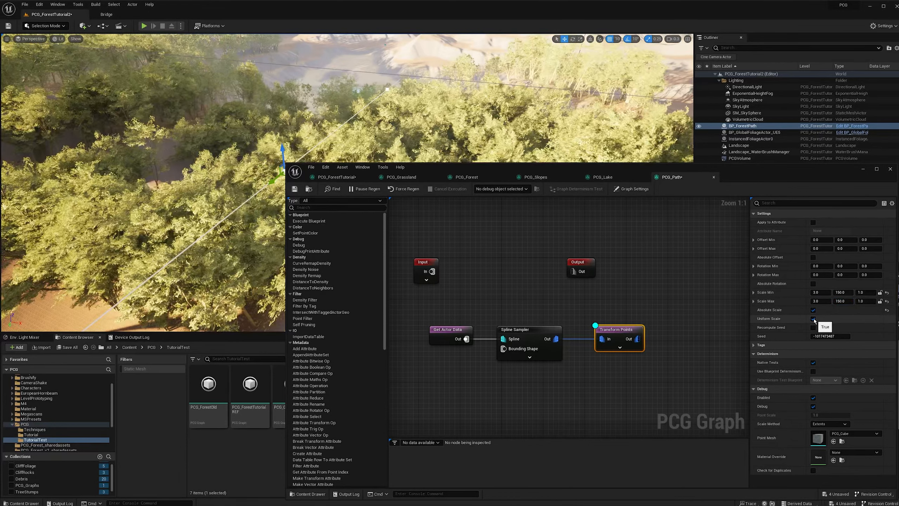
click(813, 318)
right_drag(389, 107, 364, 122)
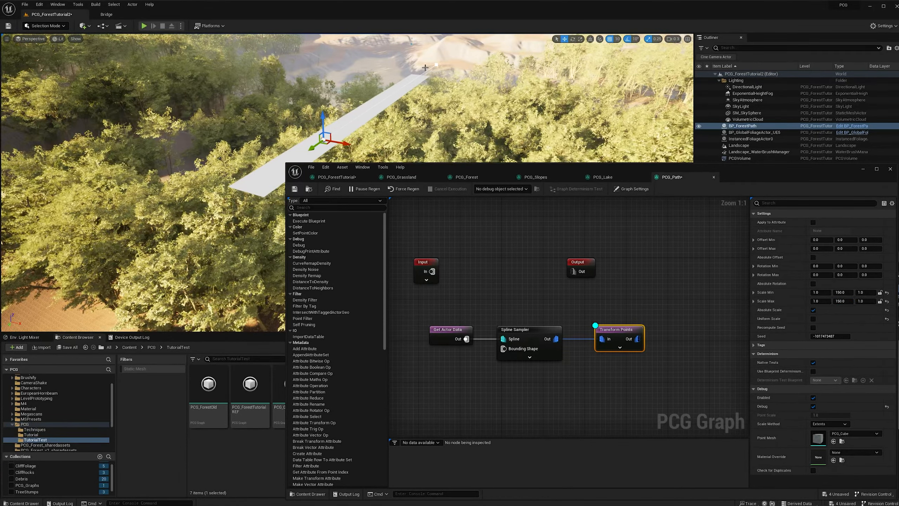
right_drag(425, 67, 452, 59)
right_drag(407, 106, 289, 142)
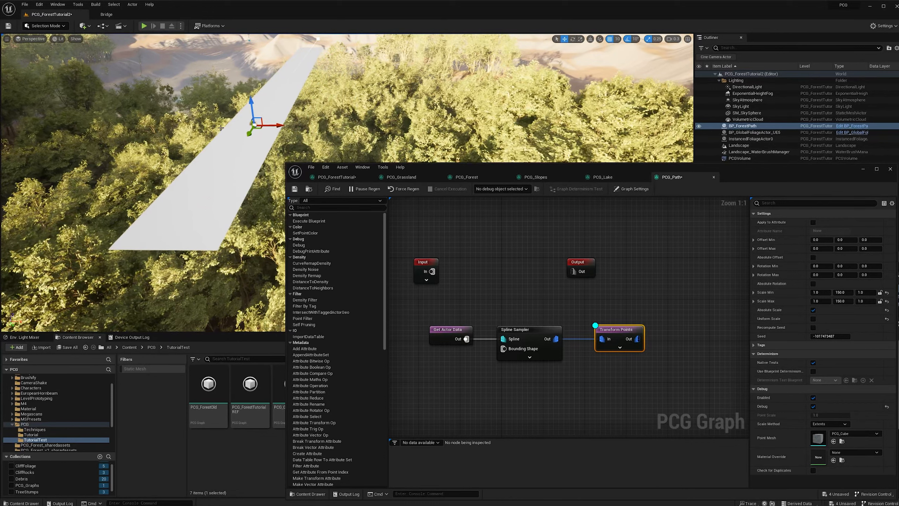
right_drag(235, 128, 220, 128)
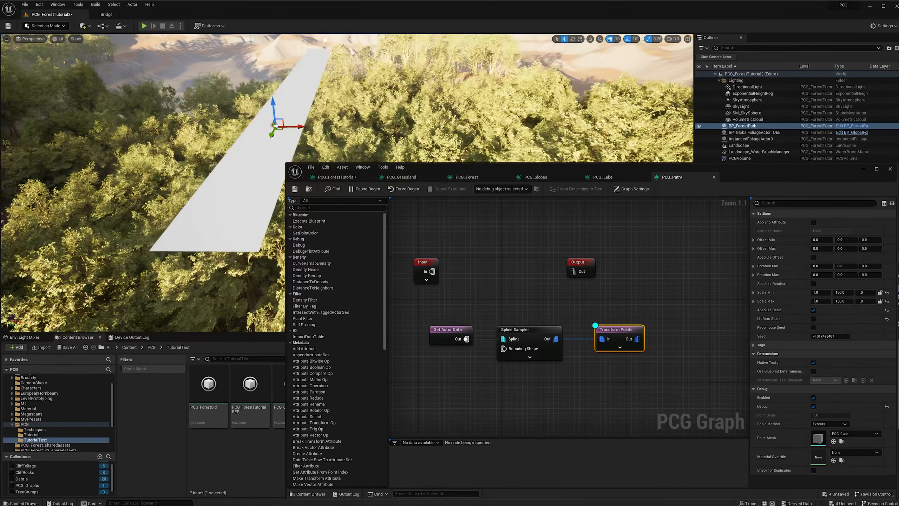
Step: Set the Transform Points node's Scale Max Y to 200
click(629, 357)
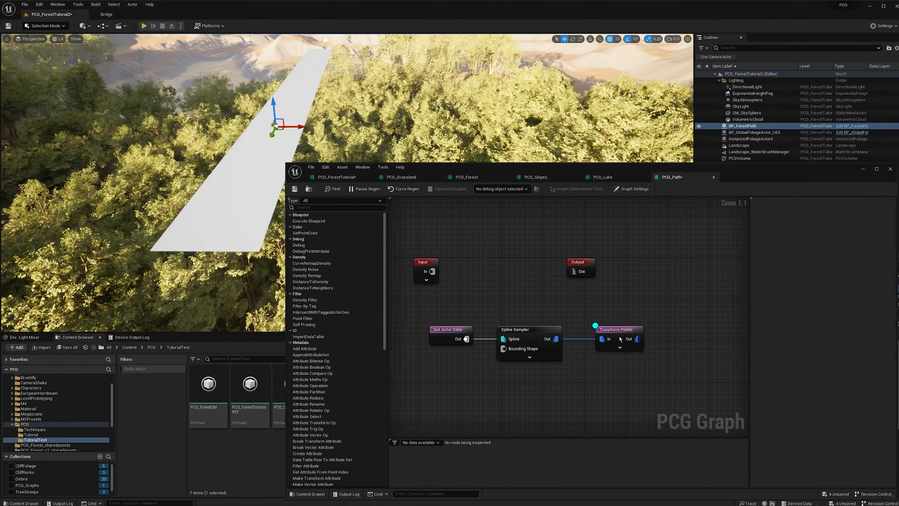
click(620, 339)
click(846, 301)
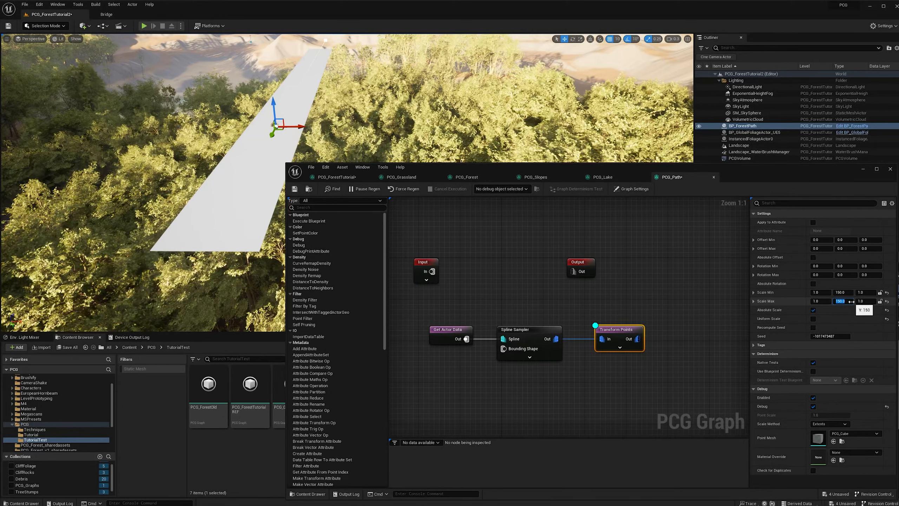
key(Return)
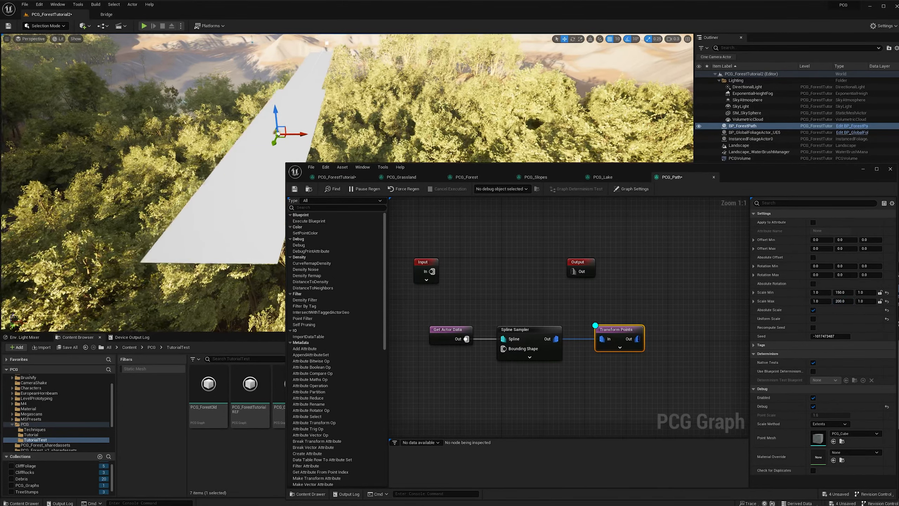
Step: Set the Spline Sampler node's Distance Increment to 5
click(521, 349)
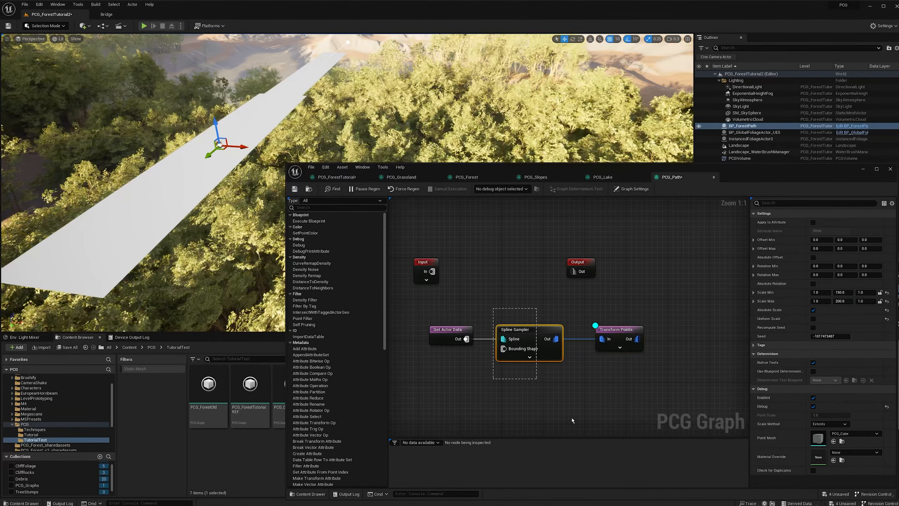
click(848, 257)
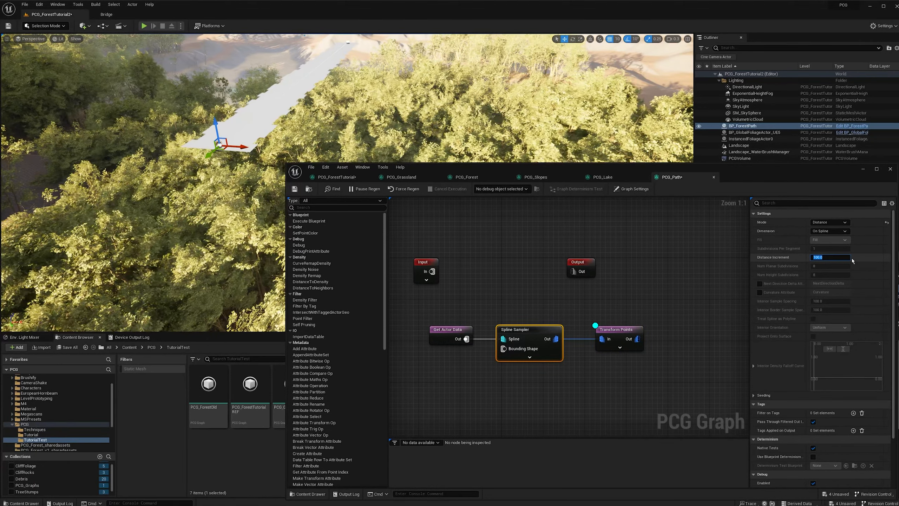
text(5)
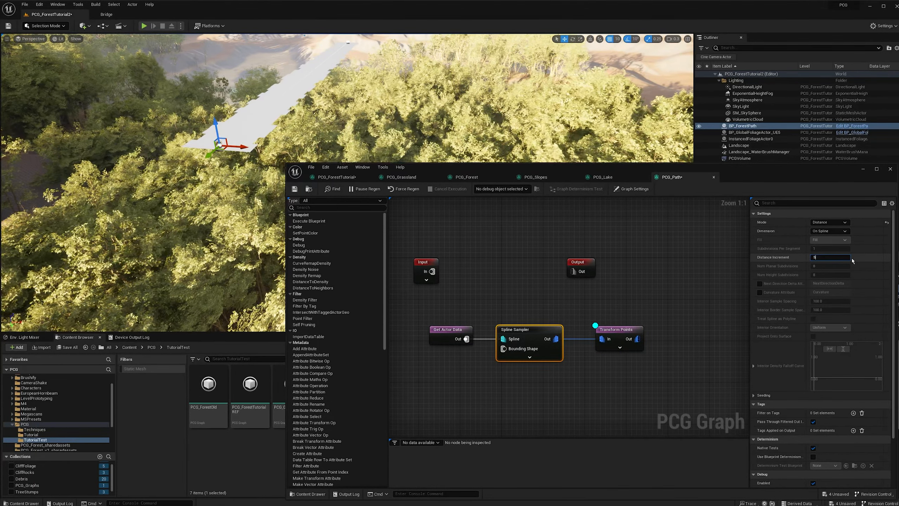
right_drag(354, 106, 248, 107)
Step: In the PCG_ForestTutorial graph, connect the Input node's Landscape output to the PCG_Path node's Landscape input
click(336, 177)
right_drag(433, 271, 485, 366)
scroll(478, 368, down, 1)
click(519, 412)
scroll(484, 330, down, 1)
right_drag(474, 302, 465, 286)
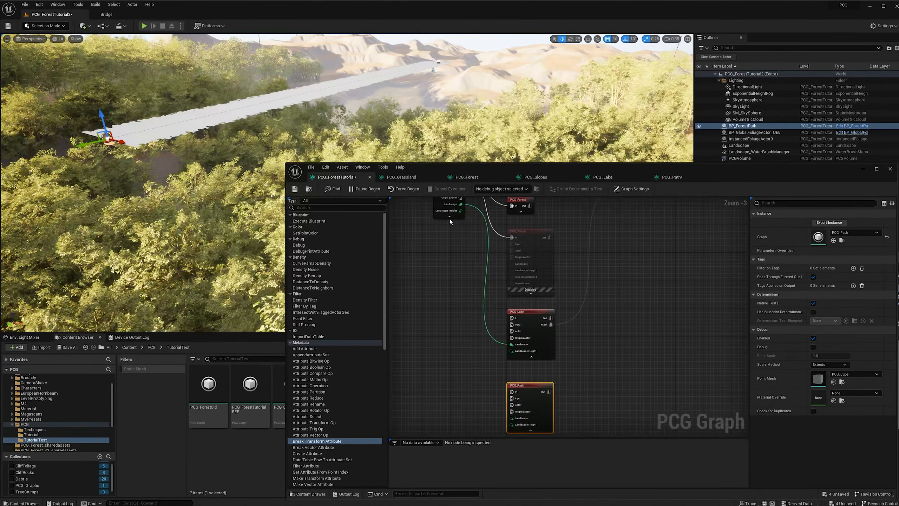
drag(461, 203, 513, 420)
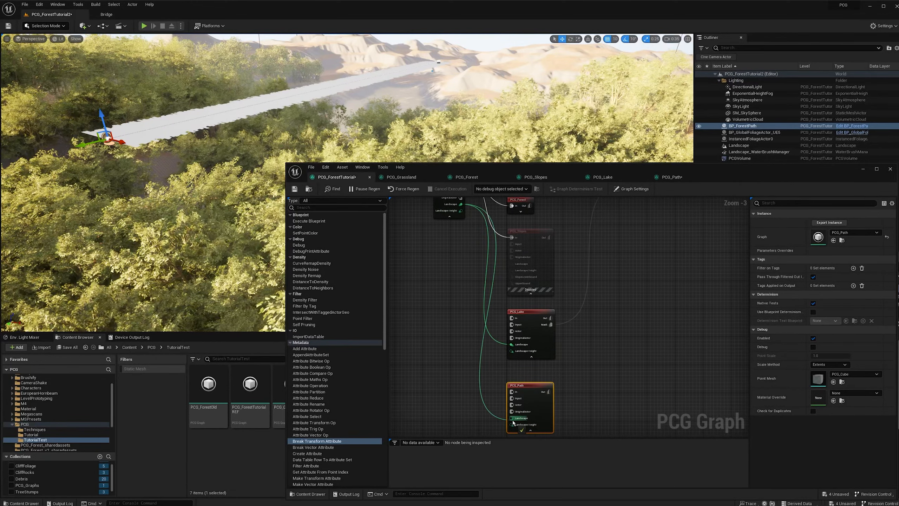
Step: In the PCG_Path graph, add a Projection node after Transform Points and connect the Input's Landscape pin to its Projection Target
double_click(530, 404)
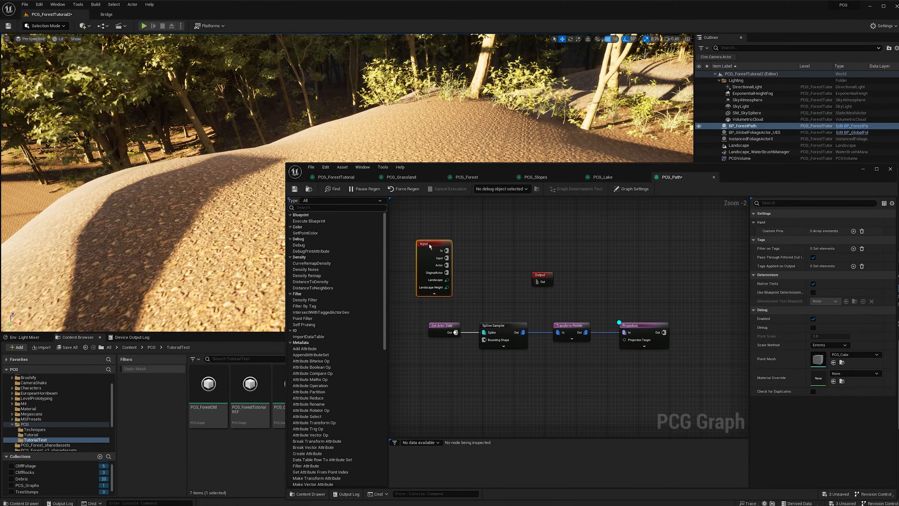
drag(447, 279, 625, 333)
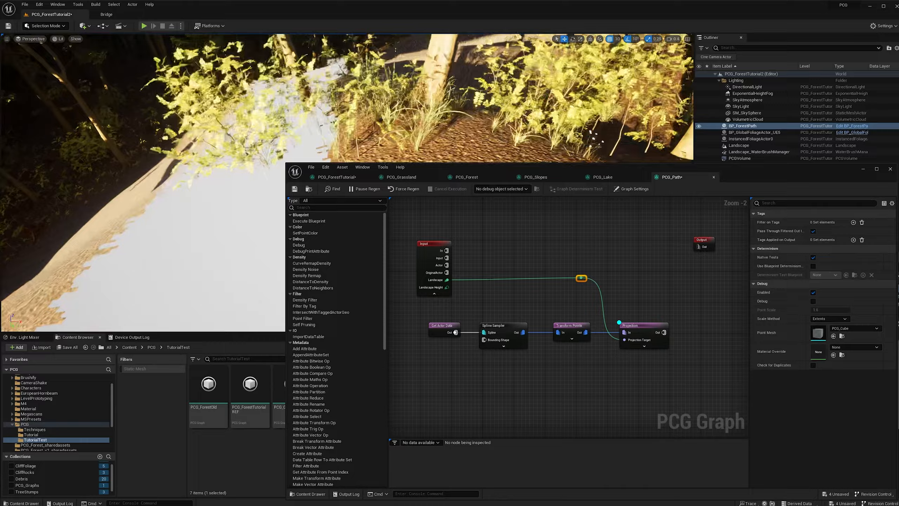
right_drag(247, 149, 230, 166)
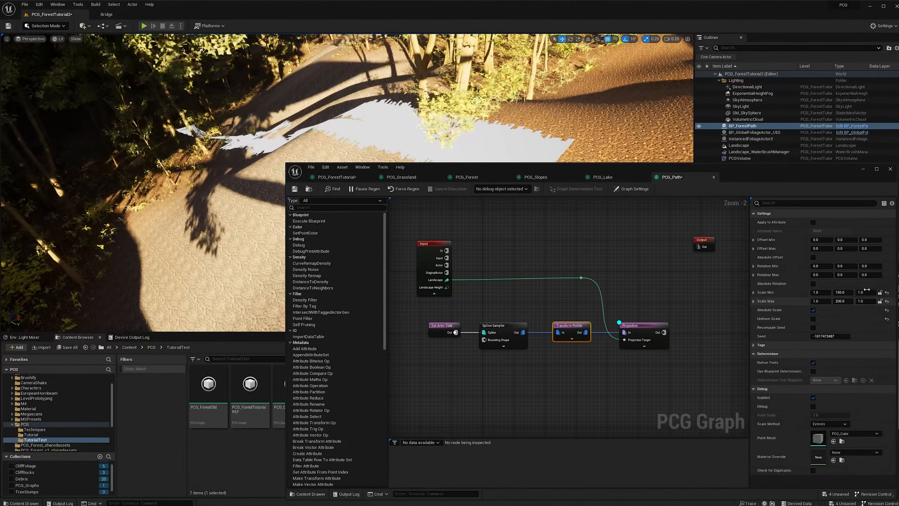
Step: Set the Transform Points node's Scale Min Z to 150 and enter its Scale Max value
click(864, 292)
text(15)
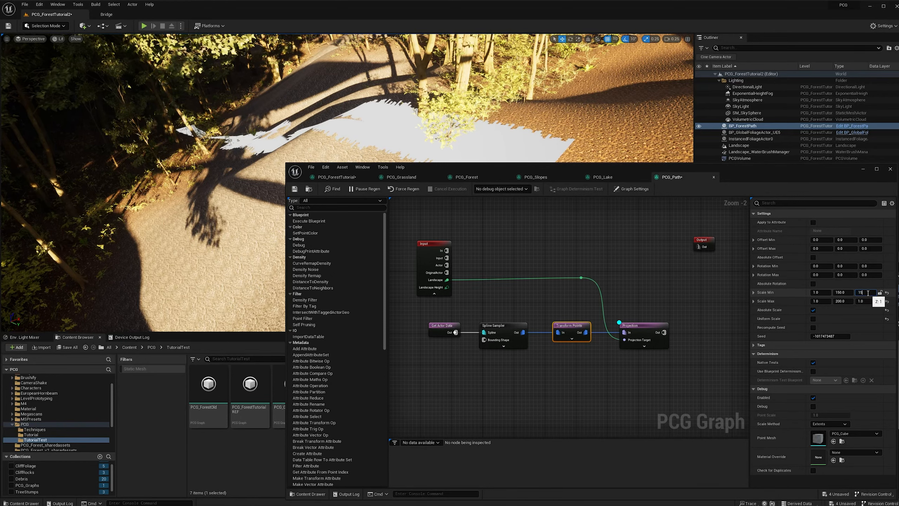
text(0)
key(Tab)
text(1)
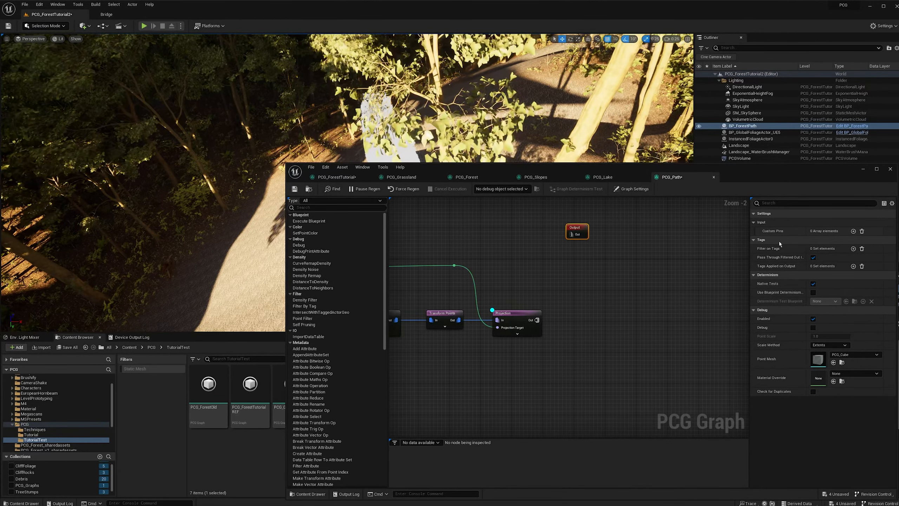
Step: Add a custom pin labelled Mask to the Output node, connect the Projection output to it, and save the graph
click(853, 231)
click(835, 249)
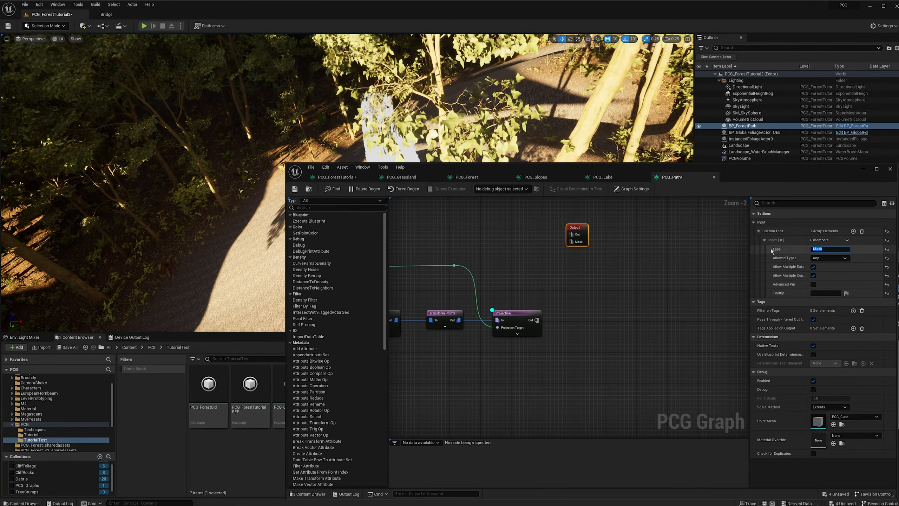
key(Return)
right_drag(595, 254, 611, 262)
drag(552, 328, 587, 250)
right_drag(603, 275, 655, 287)
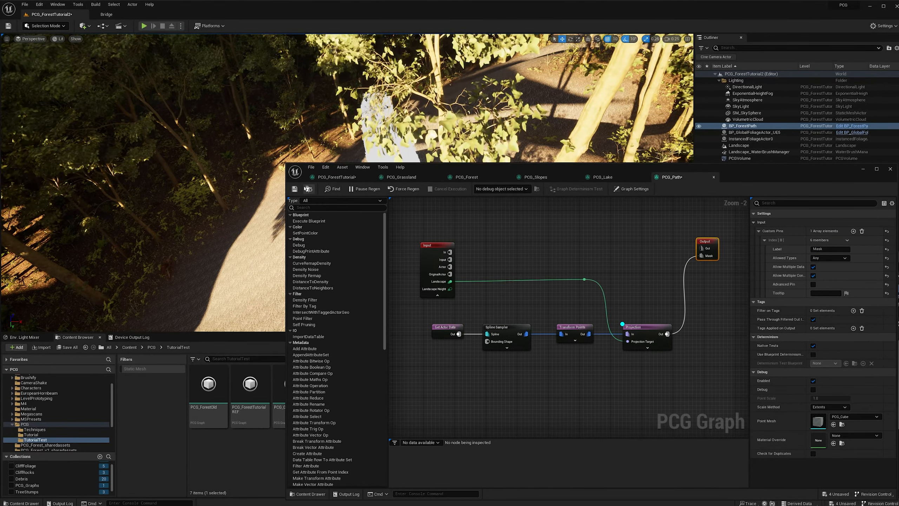
Step: Return to the PCG_ForestTutorial graph and re-enable the PCG_Grassland node
click(332, 177)
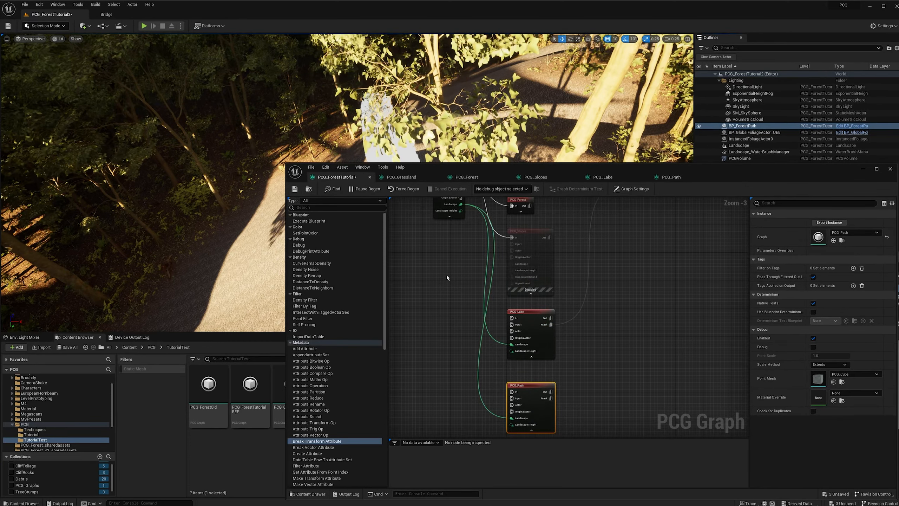
right_drag(573, 286, 530, 335)
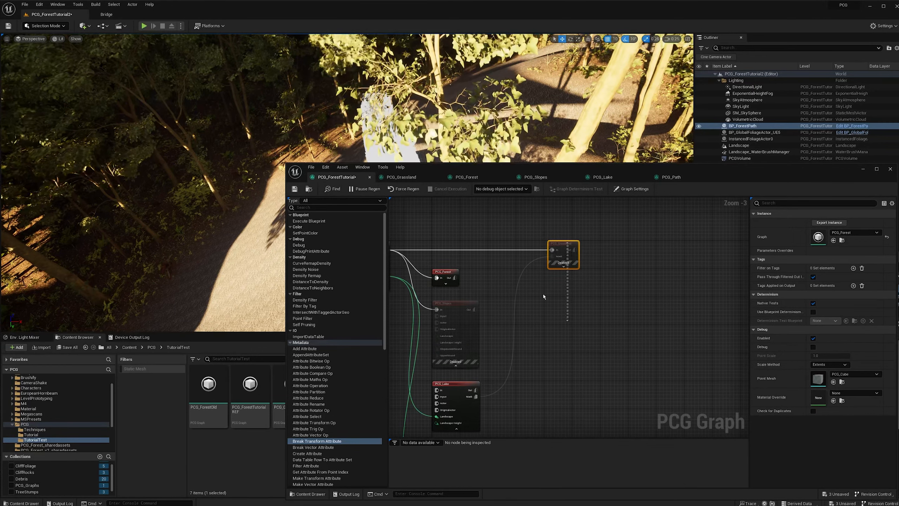
right_drag(543, 296, 583, 269)
drag(535, 261, 480, 313)
right_drag(570, 298, 582, 297)
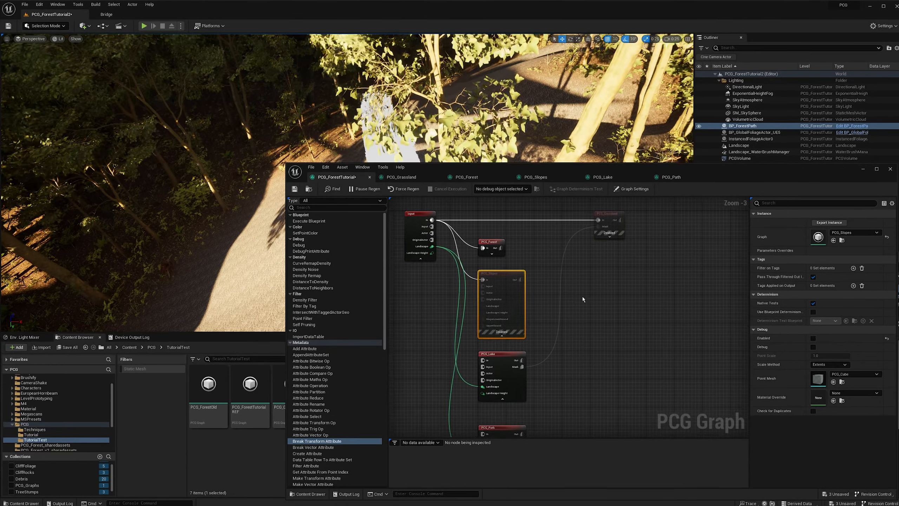
click(602, 227)
right_drag(629, 223, 570, 232)
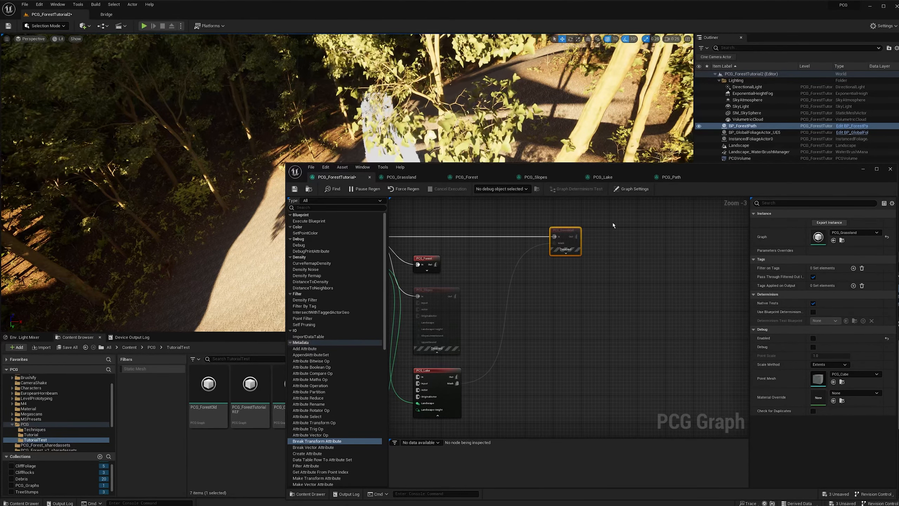
key(e)
Step: Connect PCG_Path's Mask output to PCG_Grassland's Mask input and move the PCG_Forest node beneath PCG_Grassland
right_drag(576, 306, 566, 261)
scroll(566, 261, down, 1)
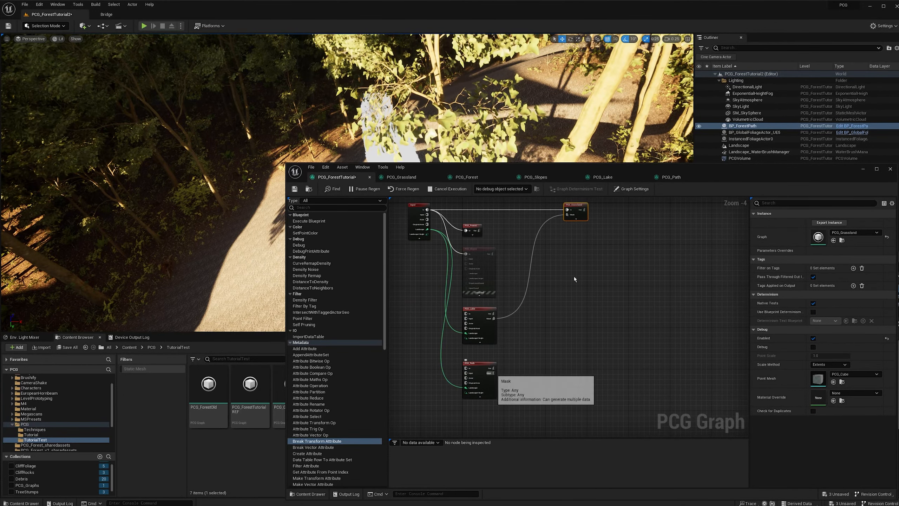
drag(493, 373, 568, 215)
scroll(568, 217, up, 2)
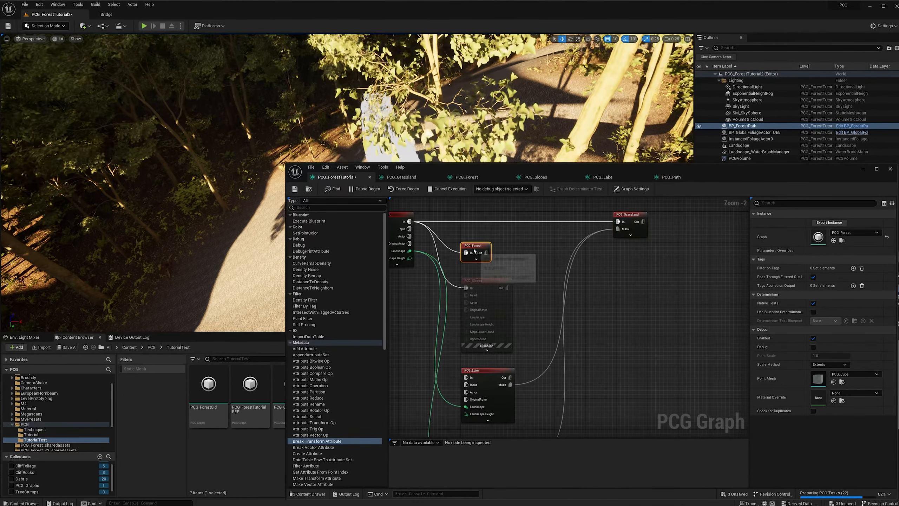
drag(475, 249, 626, 257)
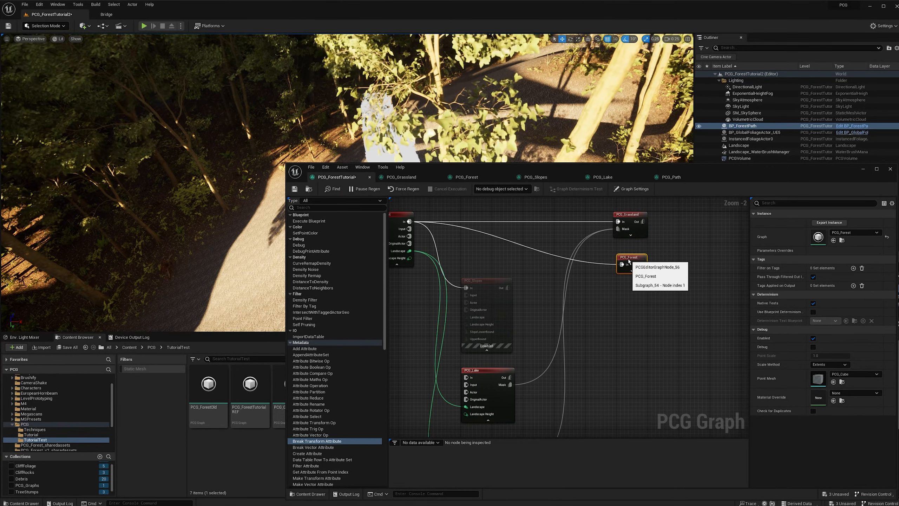
Step: In the PCG_Forest graph, insert a Difference node with Binary density function between the top group's Transform Points and Static Mesh Spawner
double_click(621, 257)
drag(539, 225, 583, 227)
right_click(547, 237)
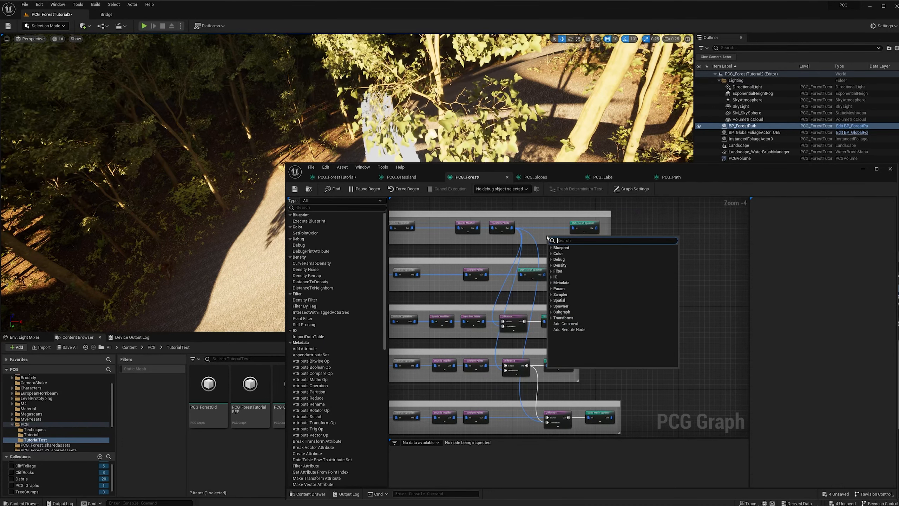
text(differ)
key(Return)
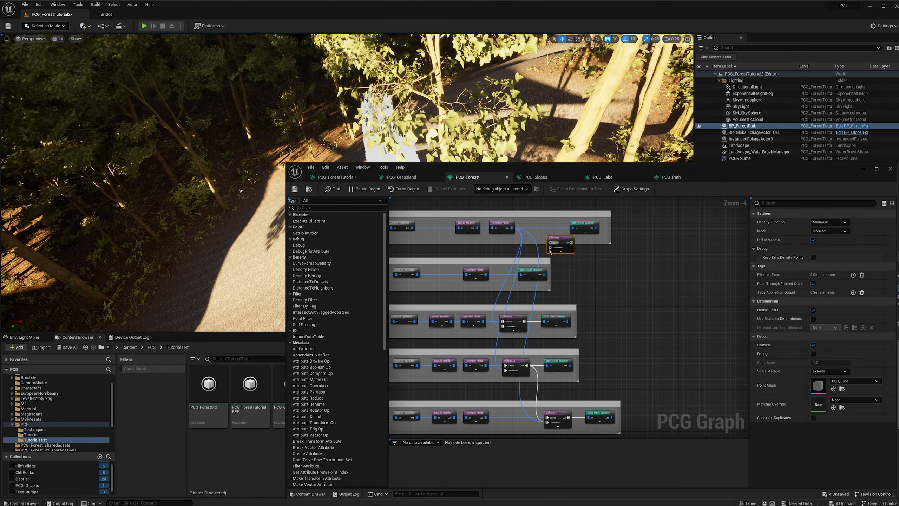
right_drag(549, 234, 566, 247)
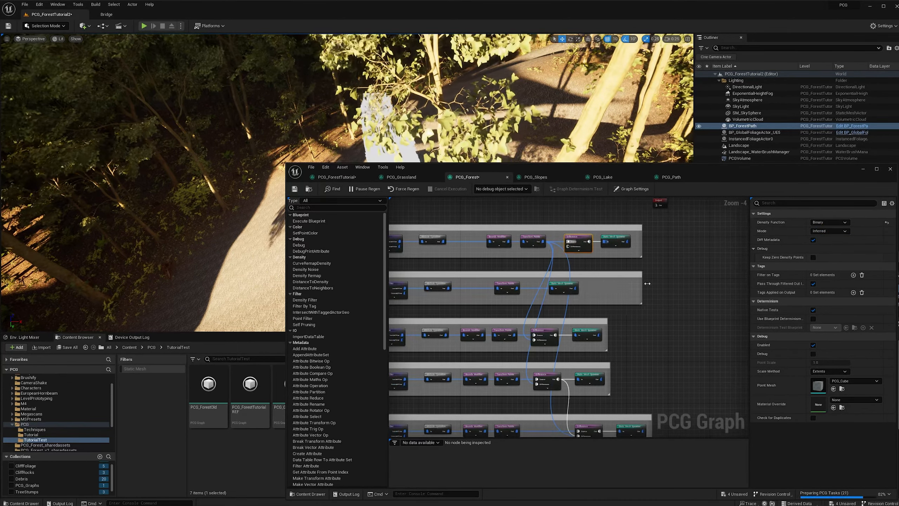
Step: Insert a Binary Difference node between Transform Points and the Static Mesh Spawner in the second group of PCG_Forest
click(638, 288)
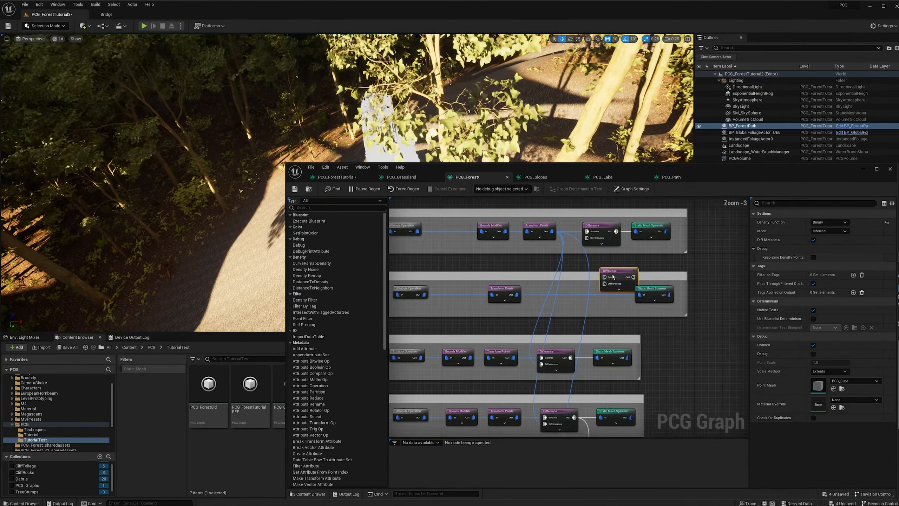
right_click(597, 295)
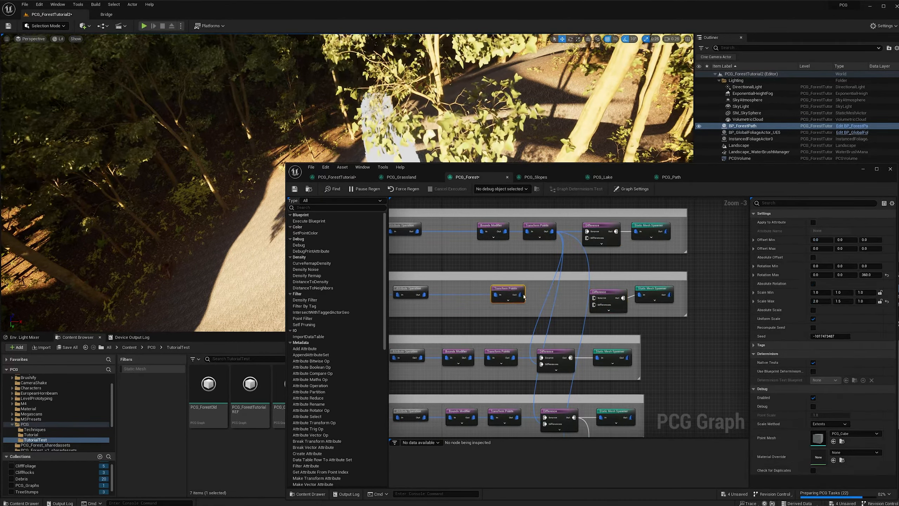
drag(596, 293, 585, 289)
Step: Widen the third and fourth group boxes and move their Difference and Static Mesh Spawner nodes farther from the Transform Points nodes
right_drag(613, 354, 576, 325)
drag(582, 328, 628, 329)
drag(530, 342, 572, 342)
right_drag(572, 342, 555, 315)
scroll(566, 324, down, 2)
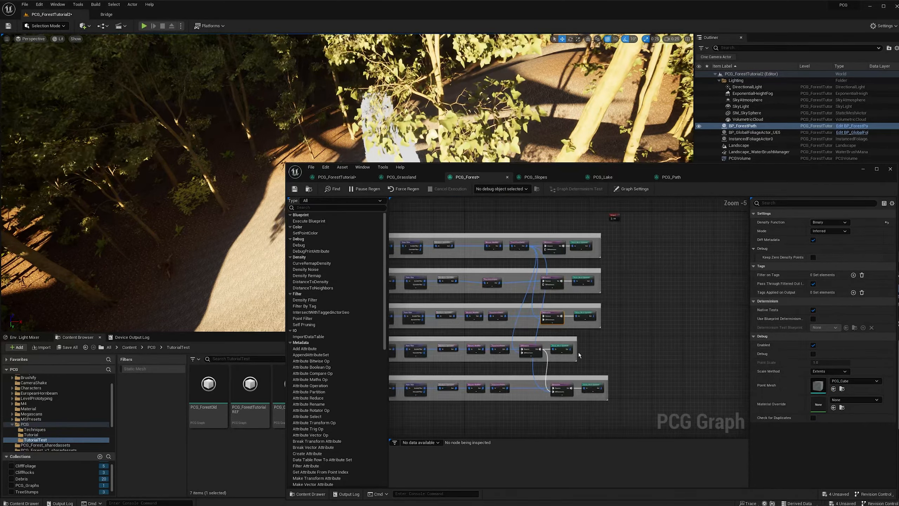
drag(604, 334, 542, 361)
scroll(559, 357, up, 1)
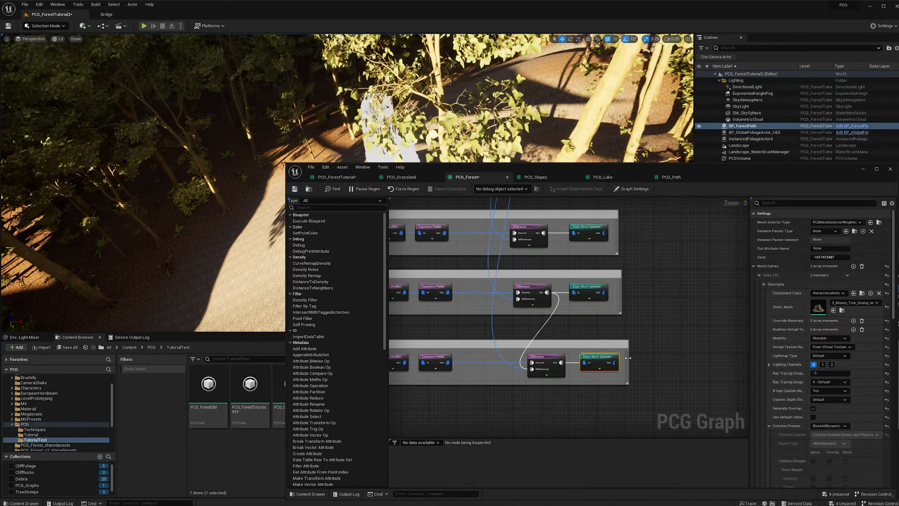
scroll(492, 321, down, 1)
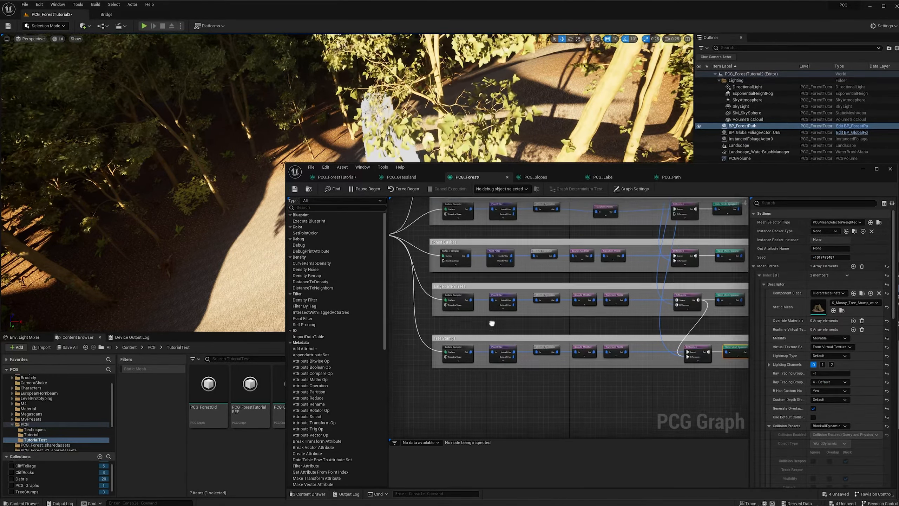
Step: Add a custom input pin labelled Mask to the Input node of the PCG_Forest graph
right_drag(482, 392, 555, 396)
click(445, 306)
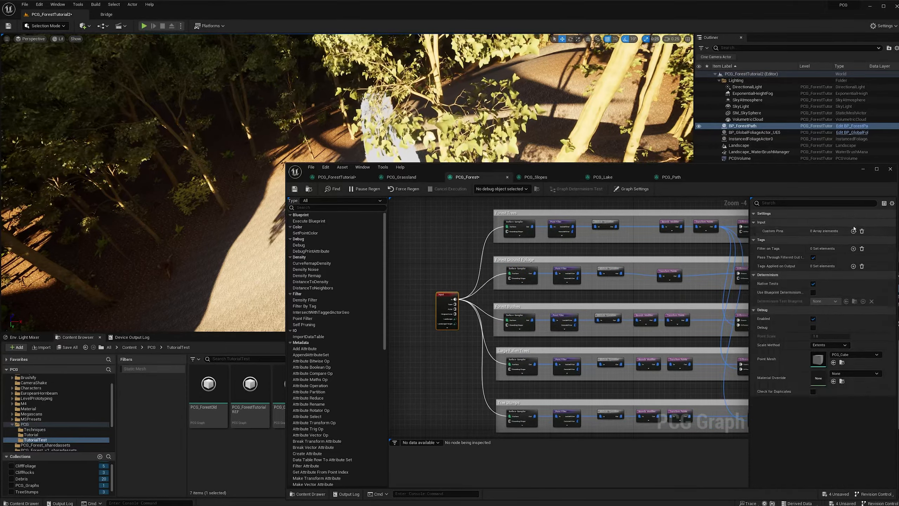
click(853, 231)
click(764, 240)
click(832, 249)
Step: Wire the Mask input to the forest Difference nodes and, in PCG_ForestTutorial, connect PCG_Path's Mask output to PCG_Forest's Mask input
right_drag(696, 252, 654, 237)
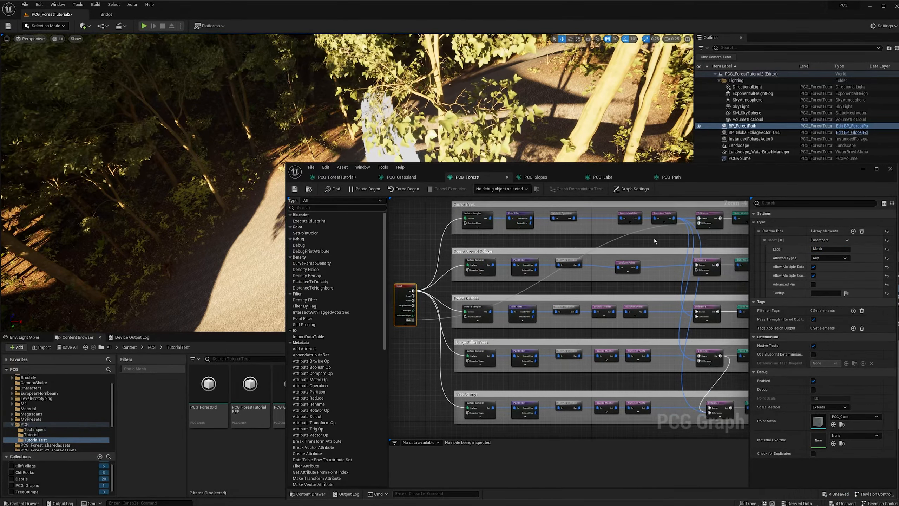
scroll(546, 285, down, 1)
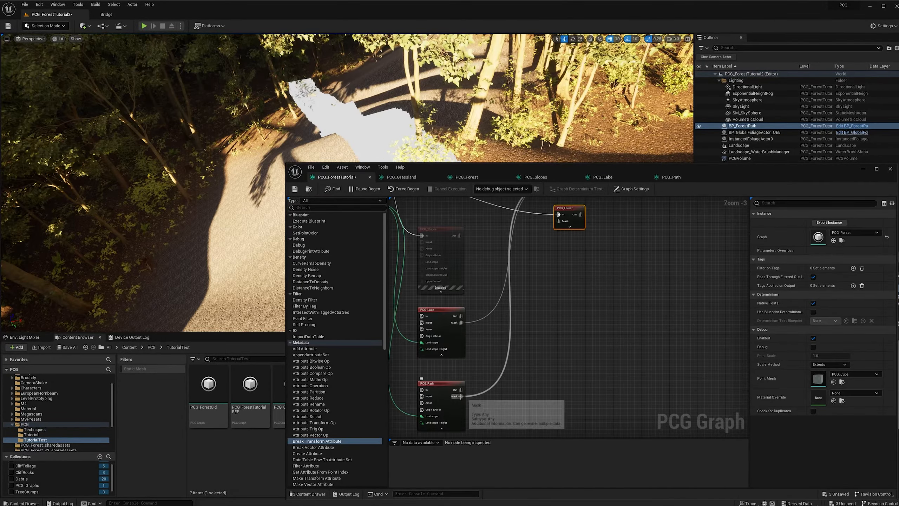
drag(553, 268, 558, 221)
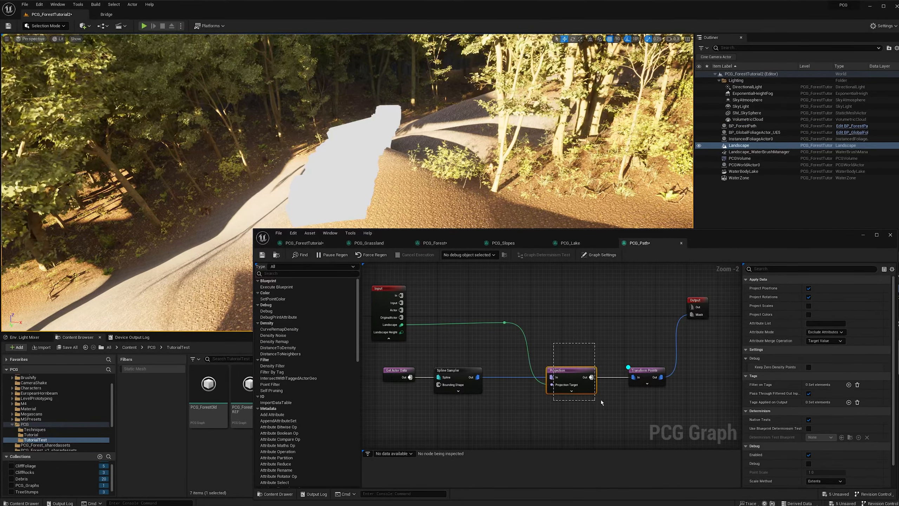
Step: Examine the Projection and Transform Points nodes in the PCG_Path graph against the path mask shown in the viewport
drag(600, 399, 601, 403)
right_drag(616, 405, 559, 403)
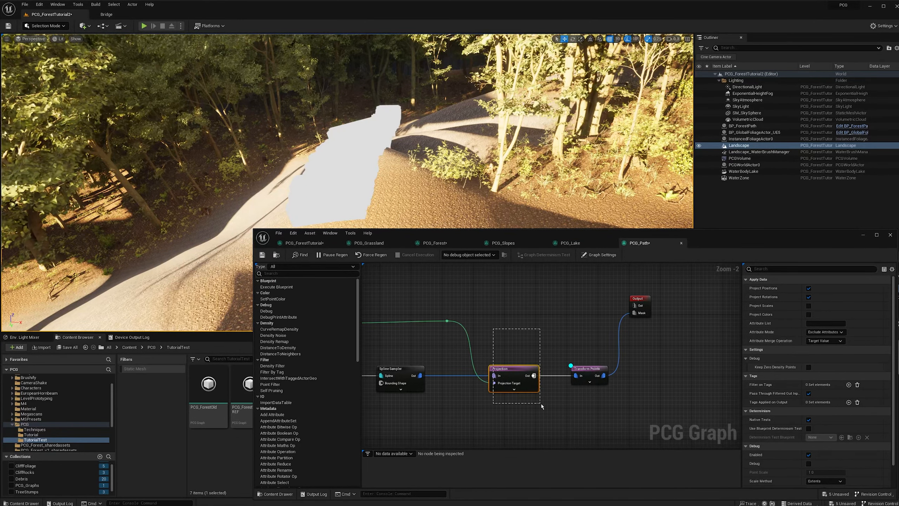
drag(609, 403, 566, 360)
right_drag(566, 360, 528, 359)
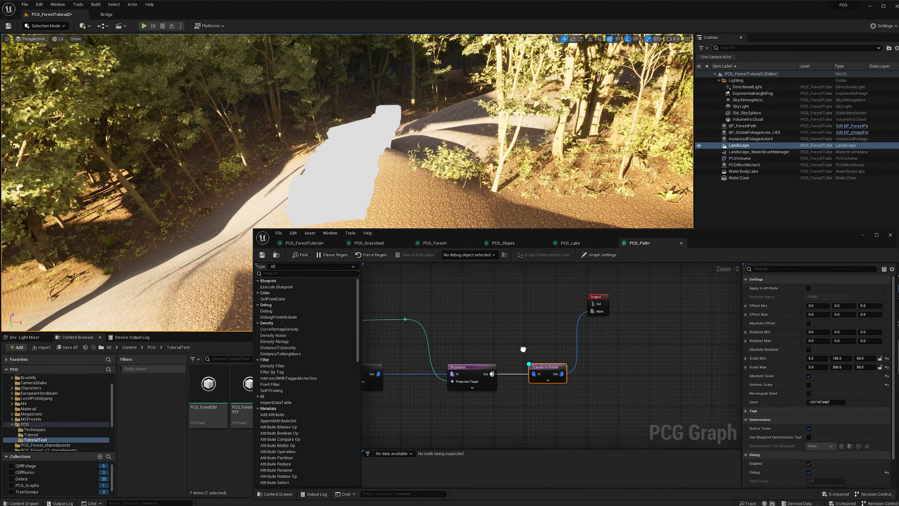
drag(508, 400, 543, 407)
right_drag(543, 407, 548, 411)
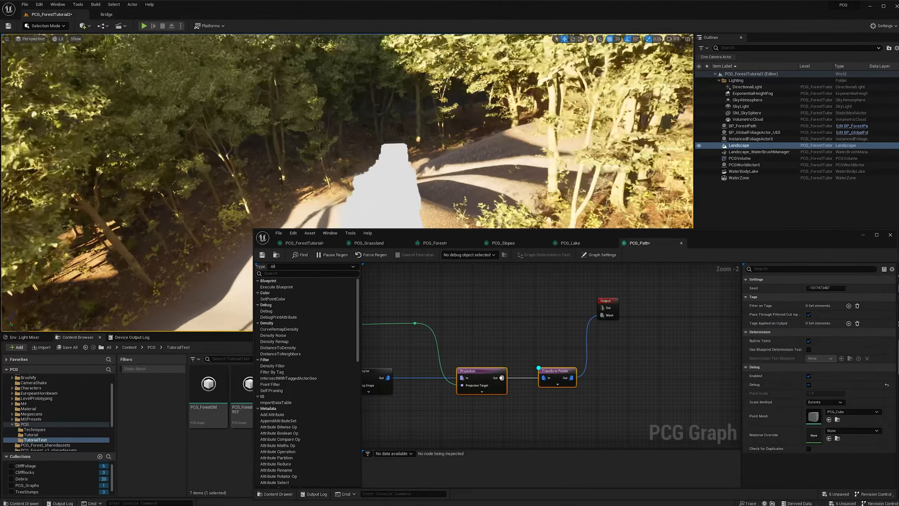
click(552, 384)
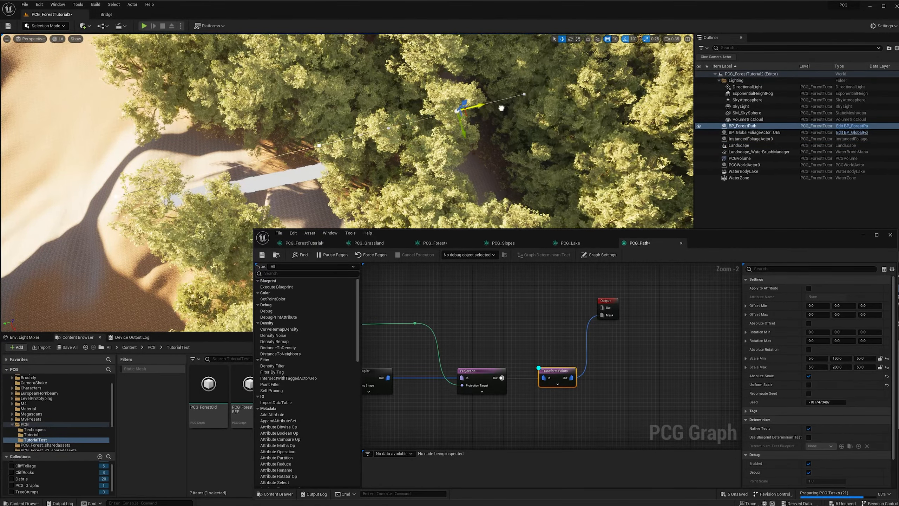
Step: Move BP_ForestPath's spline point farther through the forest and regenerate the PCG graph, leaving Transform Points debugging off
drag(501, 108, 537, 88)
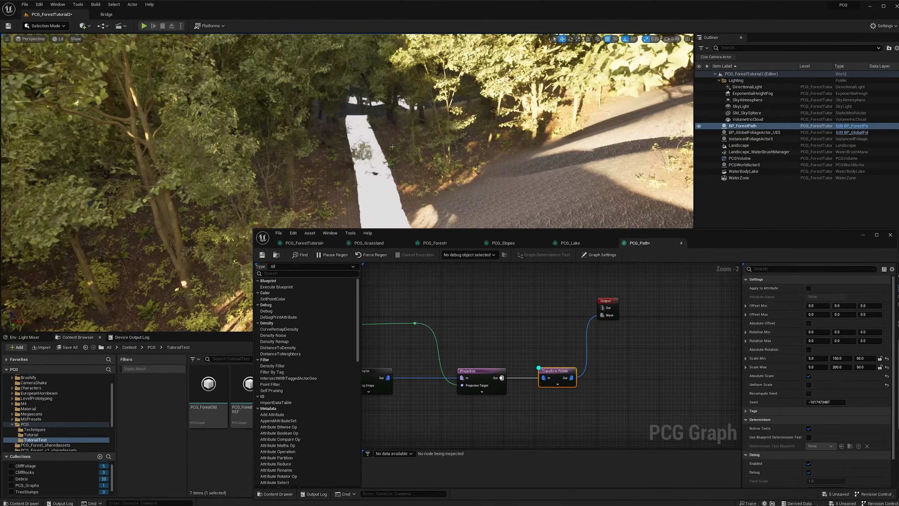
click(370, 254)
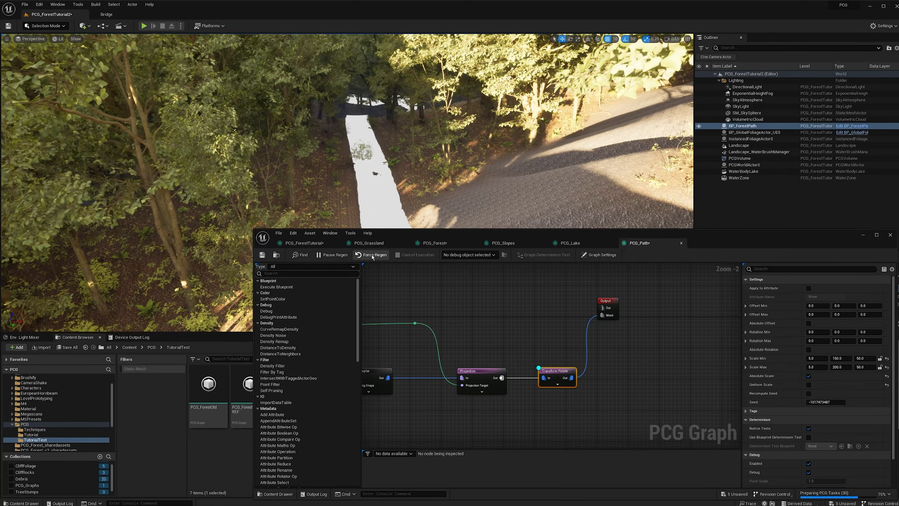
right_drag(461, 142, 453, 138)
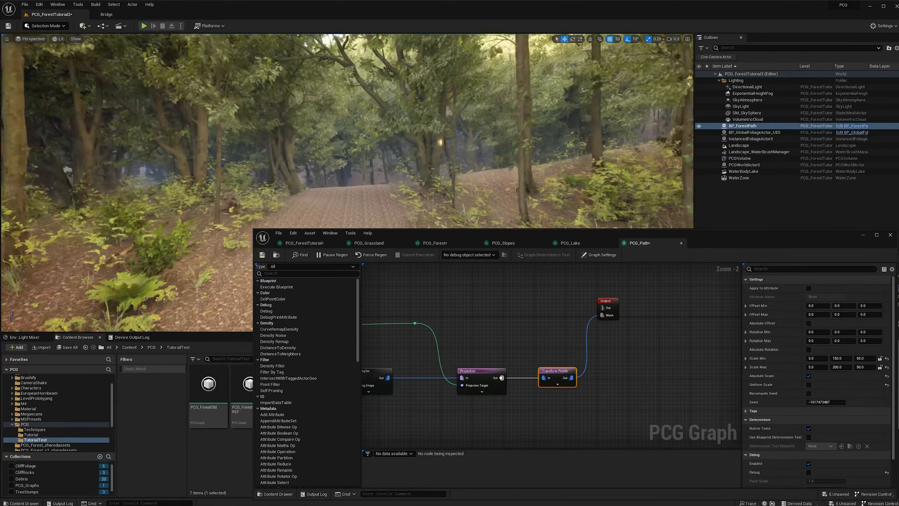
right_drag(462, 142, 485, 123)
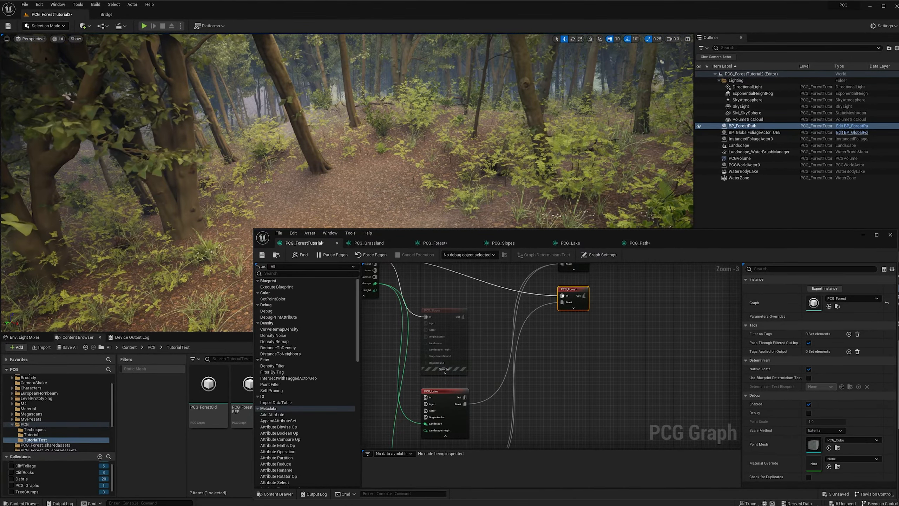
Step: In PCG_ForestTutorial, move PCG_Grassland and PCG_Forest farther from the path and lake nodes and shift PCG_Slopes out toward them
right_drag(534, 336, 514, 391)
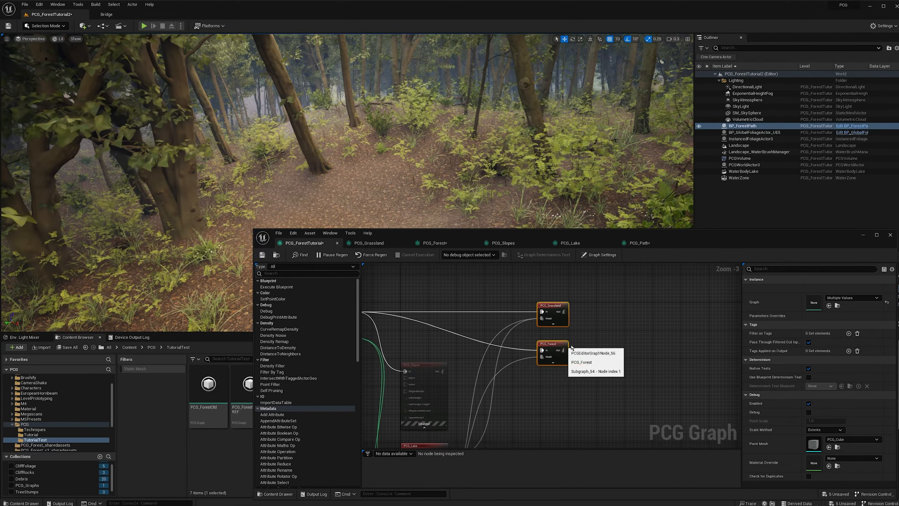
drag(548, 350, 633, 349)
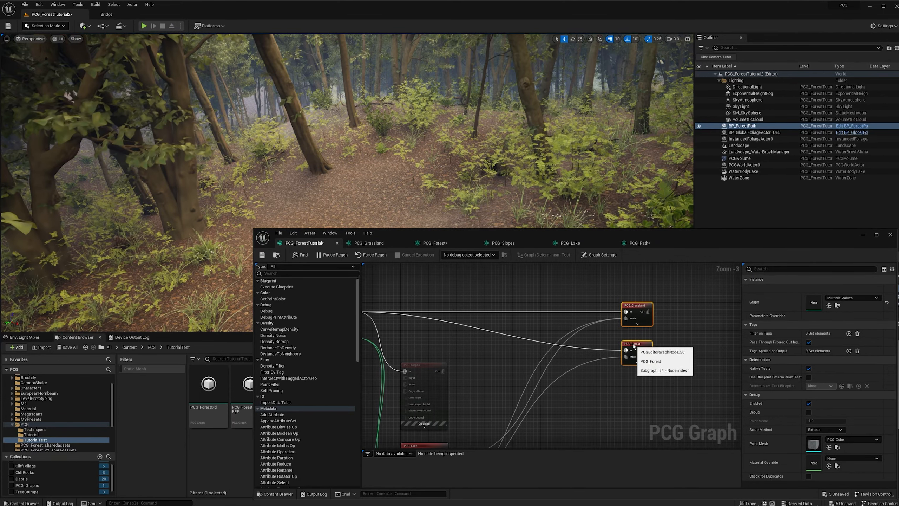
right_drag(601, 414, 608, 335)
drag(432, 290, 558, 293)
Step: Open the PCG_Slopes graph and add a third custom input pin labelled Mask to its Input node
double_click(559, 292)
right_drag(482, 372, 474, 377)
drag(470, 366, 460, 262)
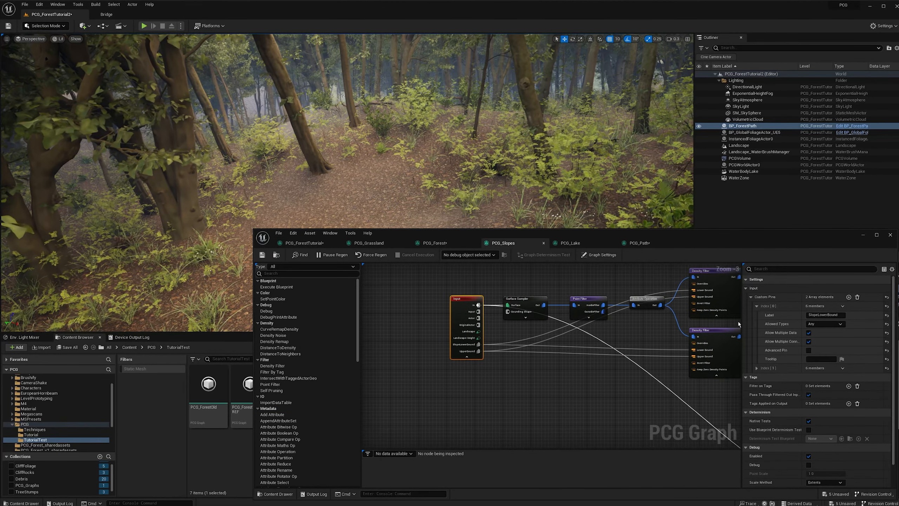
click(849, 297)
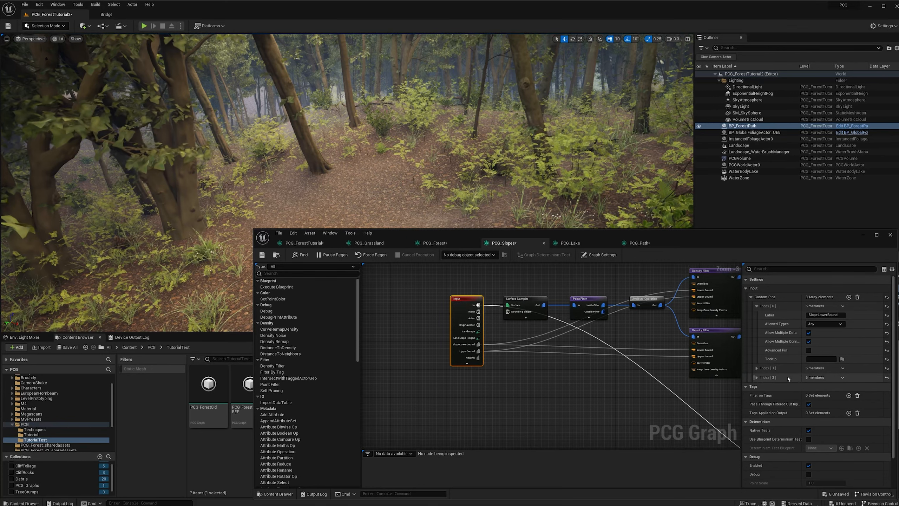
click(756, 377)
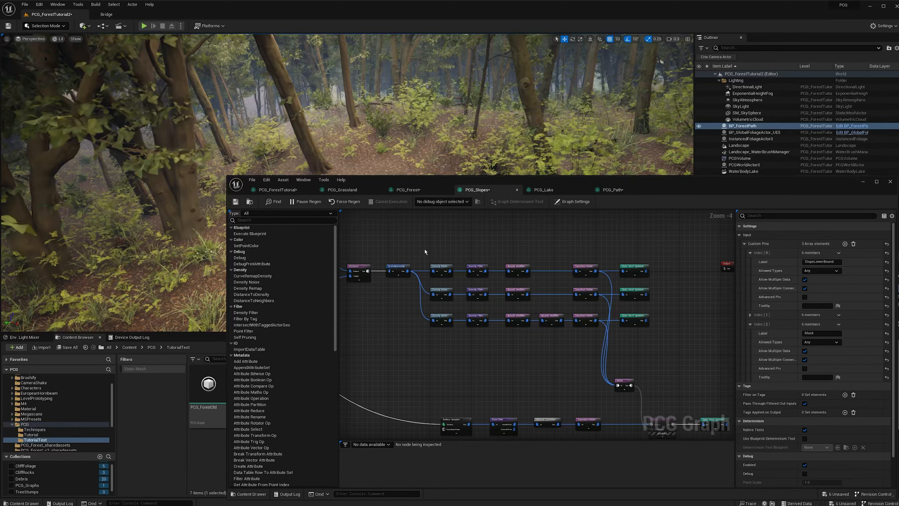
Step: Make room after ScaleByDensity and insert a Difference node that subtracts Mask before the three Density Noise branches
drag(425, 251, 673, 393)
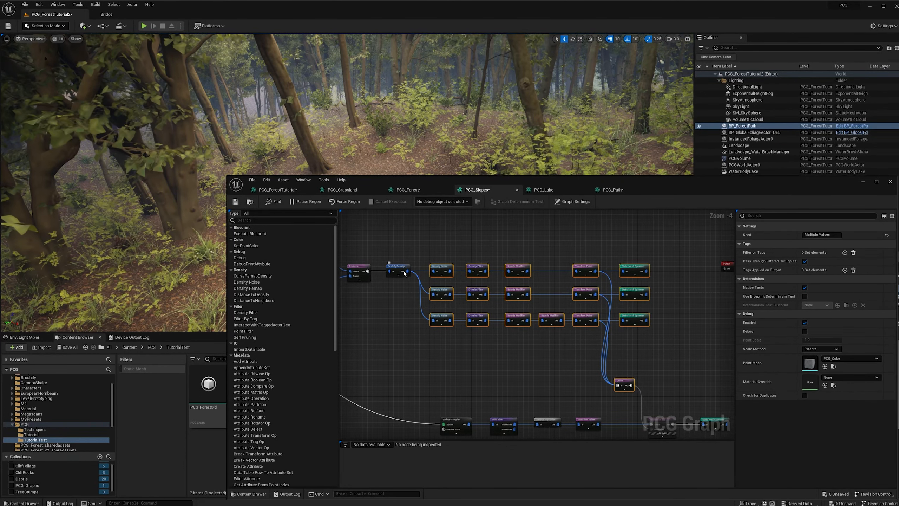
drag(411, 251, 658, 385)
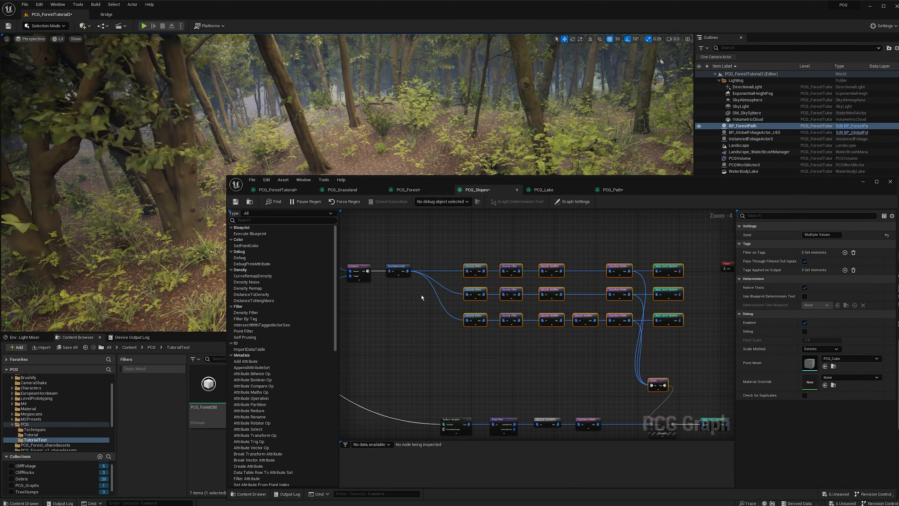
right_click(425, 295)
text(difference)
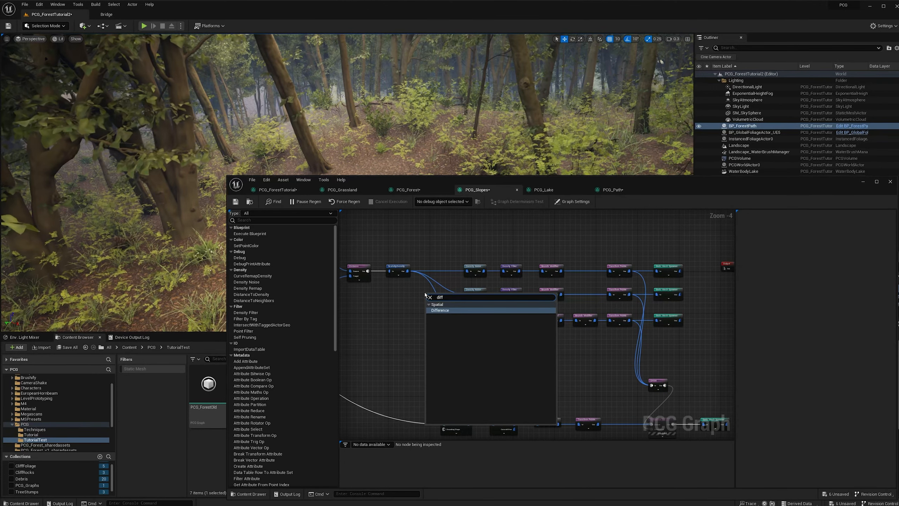
key(Return)
scroll(425, 287, up, 2)
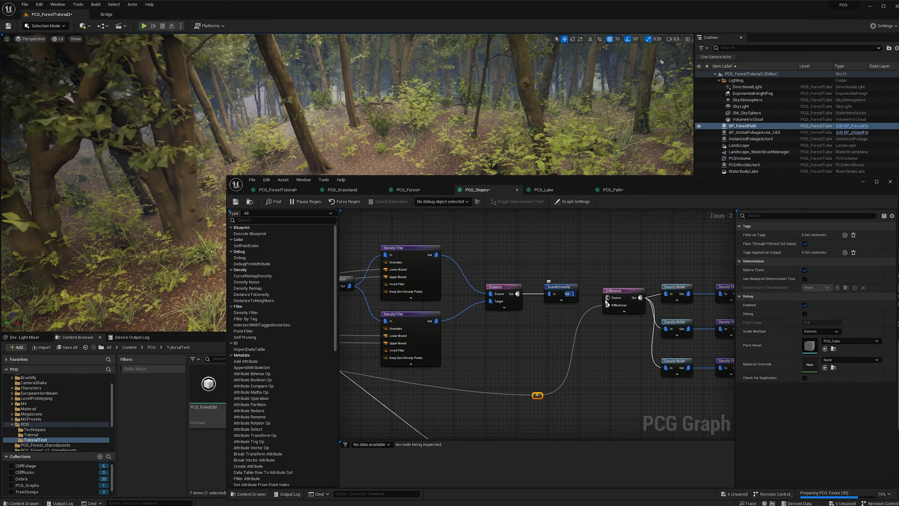
right_click(607, 297)
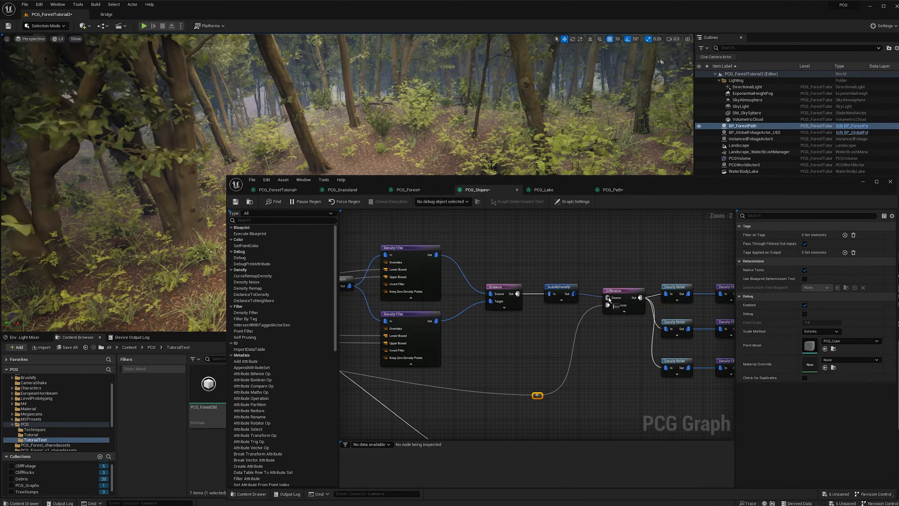
Step: Connect the Mask wire to the lower branch's Difference node and add a reroute point just before that node
right_drag(647, 286, 603, 281)
drag(647, 370, 377, 280)
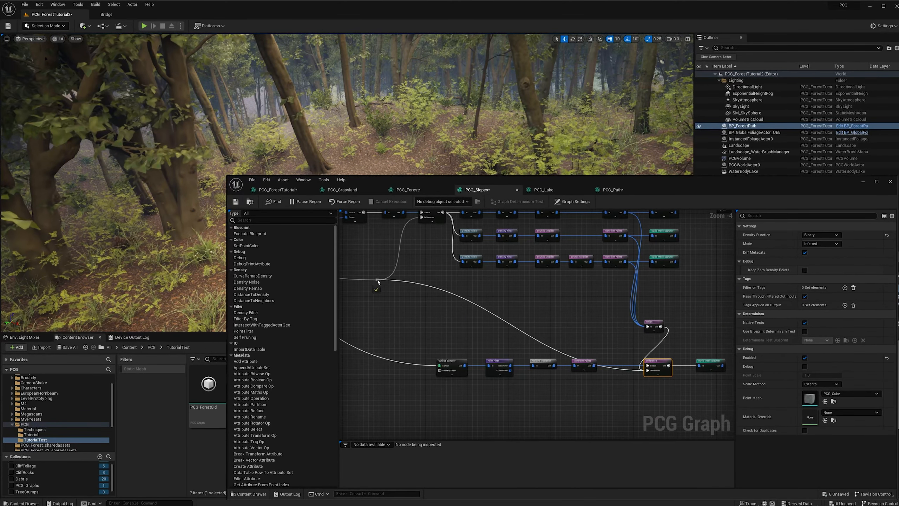
double_click(542, 352)
drag(539, 340, 616, 346)
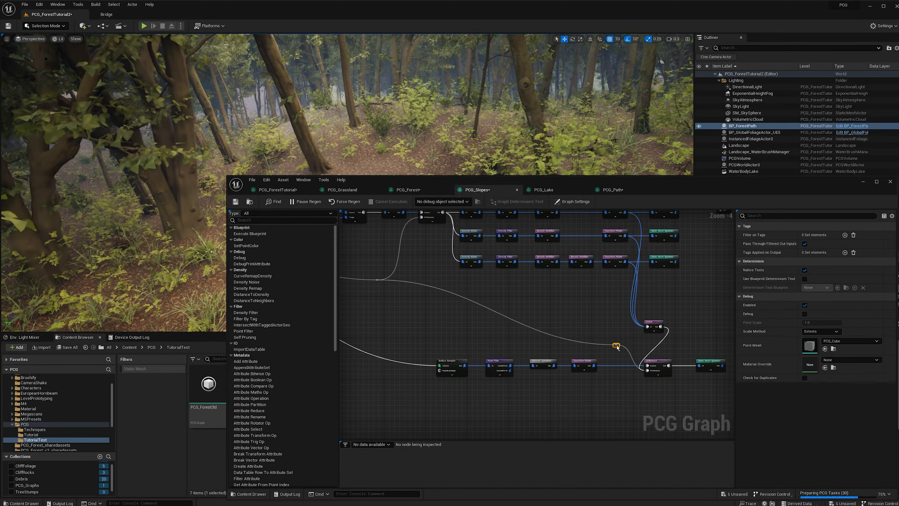
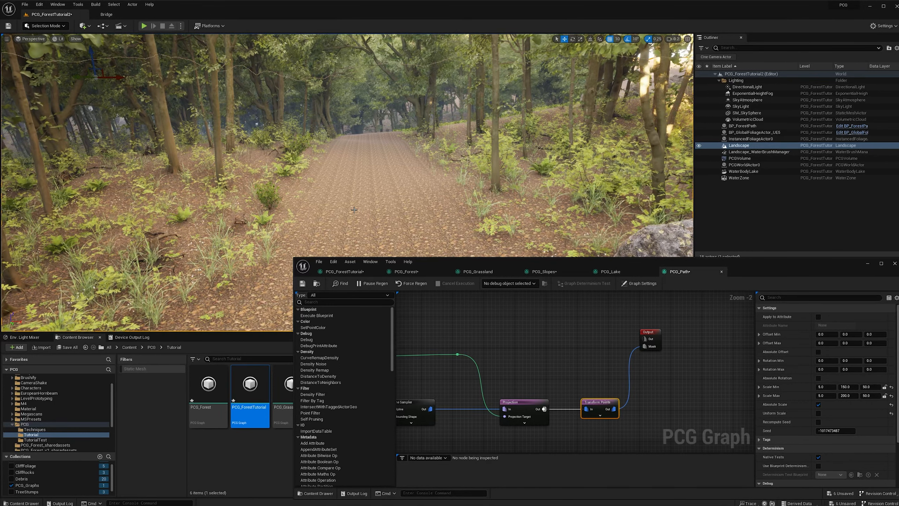
Step: Add a Create Points Grid node in the PCG_Path graph below the Spline Sampler and Projection nodes
scroll(474, 388, down, 1)
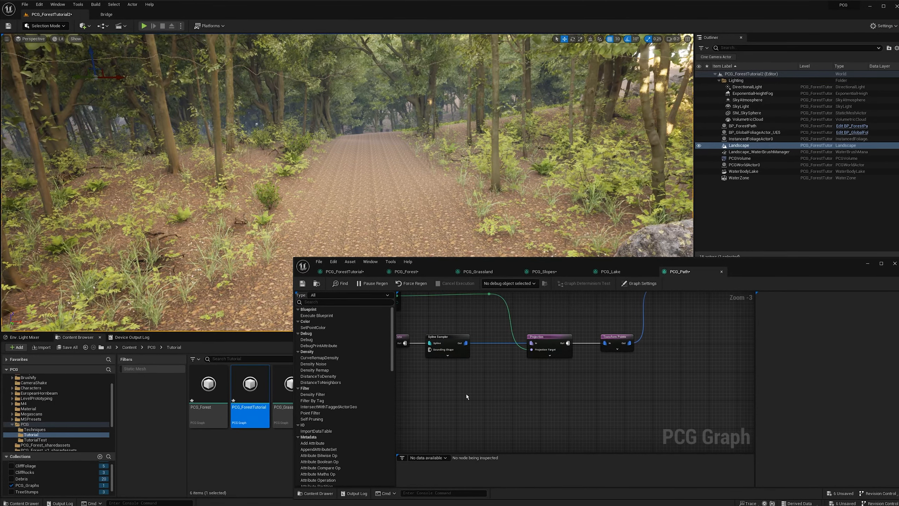
right_click(466, 394)
text(c)
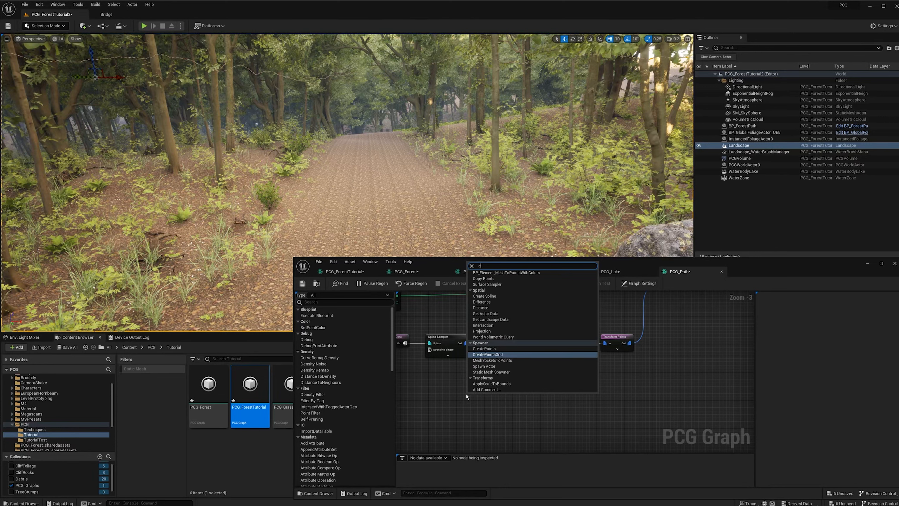
text(reate point)
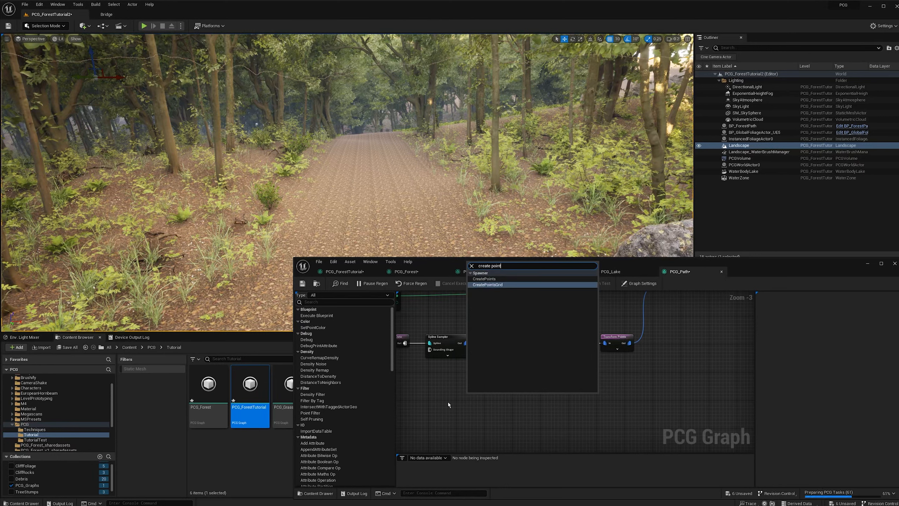
key(Return)
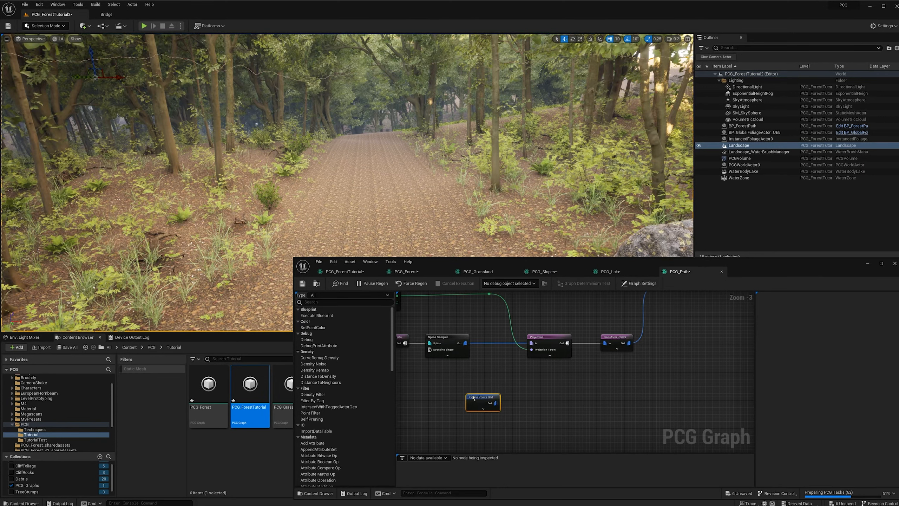
drag(490, 399, 495, 392)
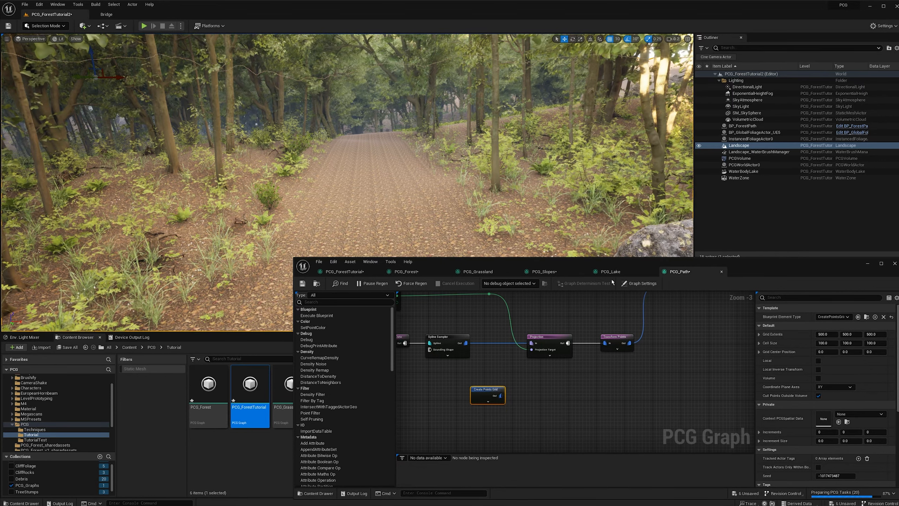
Step: Add a Copy Points node, feeding the points grid into its Source and the existing Projection output into its Target
scroll(478, 387, up, 1)
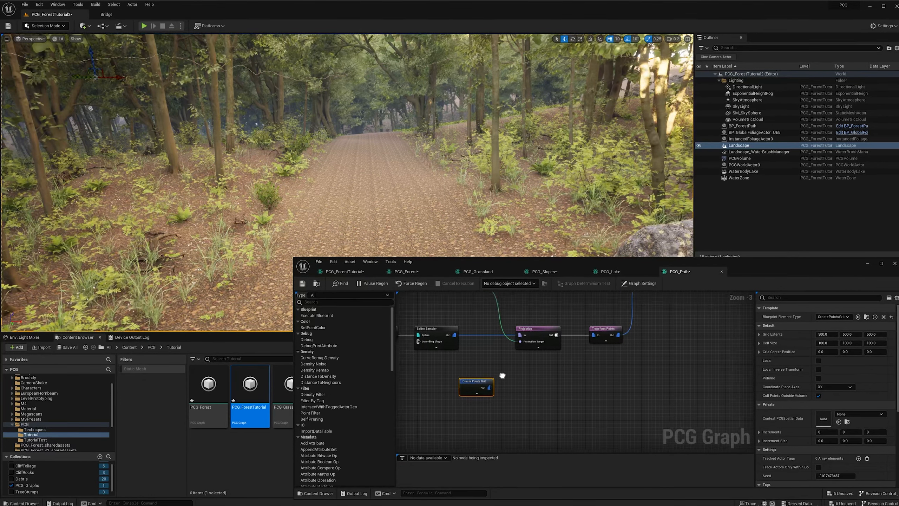
right_click(561, 394)
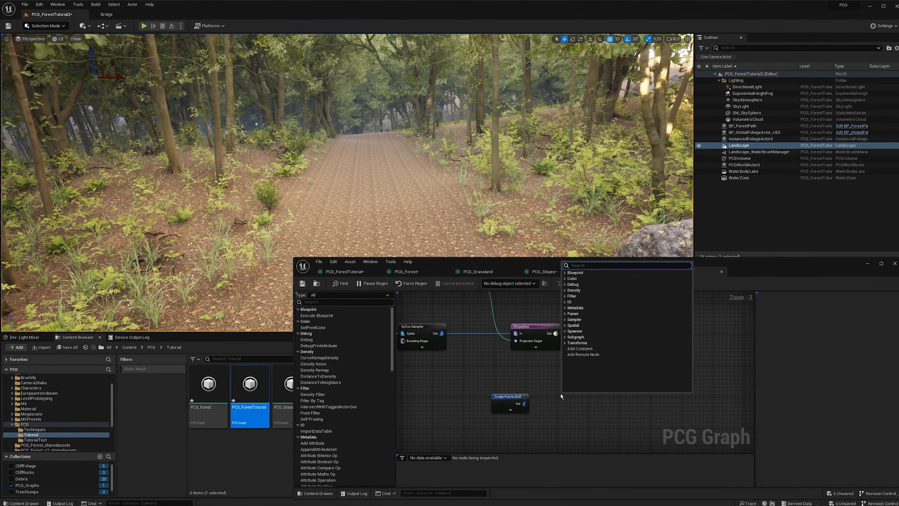
text(copy t)
key(Return)
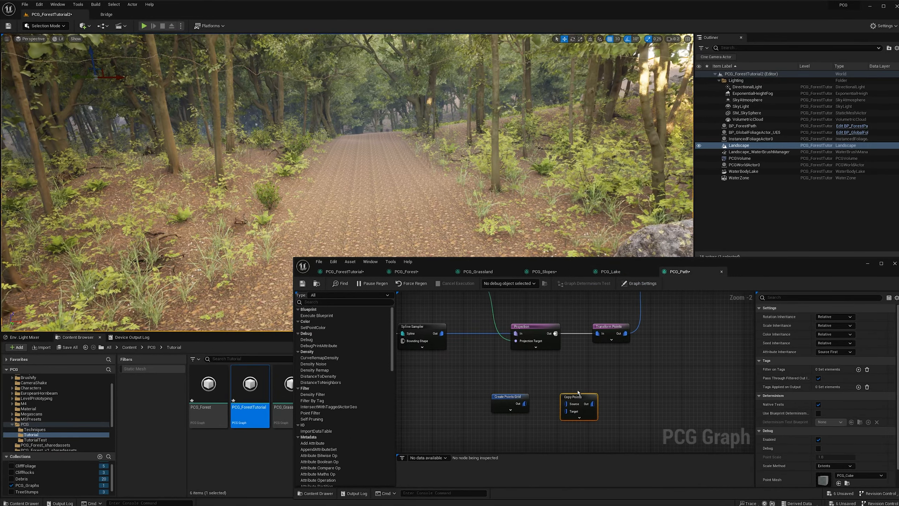
drag(525, 404, 612, 396)
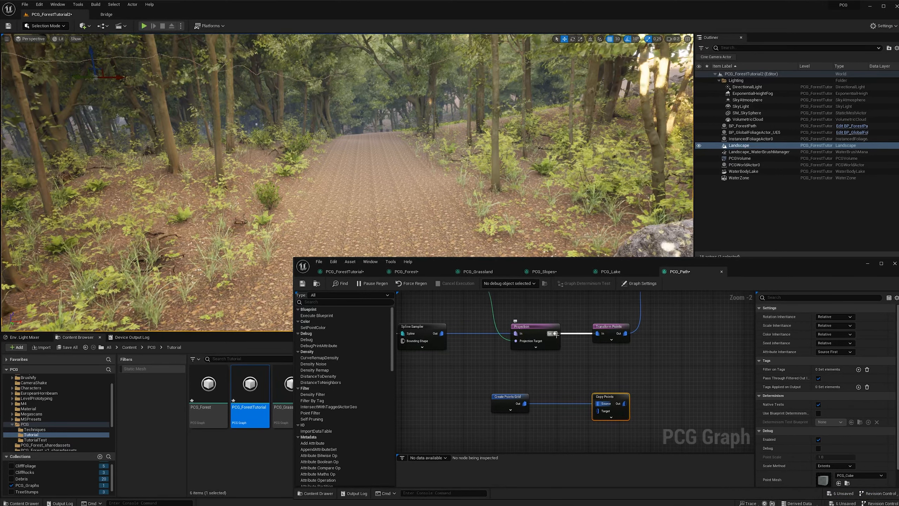
drag(555, 334, 600, 414)
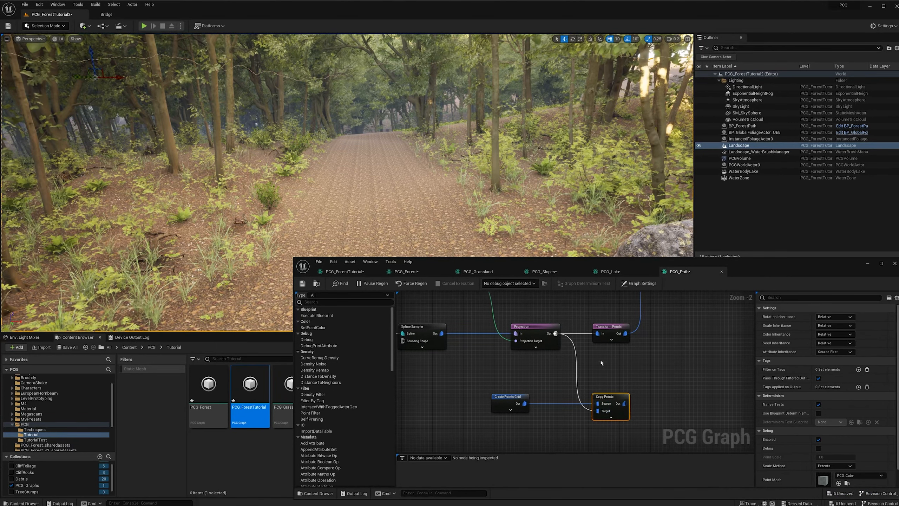
Step: Enable Local and Local Inverse Transform on the Create Points Grid node, and turn on Debug for the Copy Points node
scroll(600, 362, up, 1)
click(458, 378)
click(818, 360)
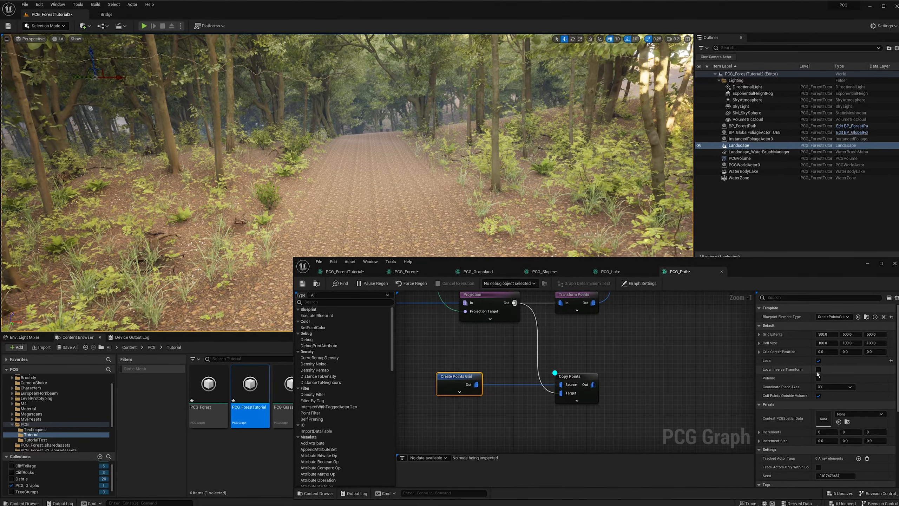
click(574, 384)
right_drag(606, 409, 581, 405)
scroll(471, 163, down, 1)
key(w)
right_drag(471, 163, 496, 185)
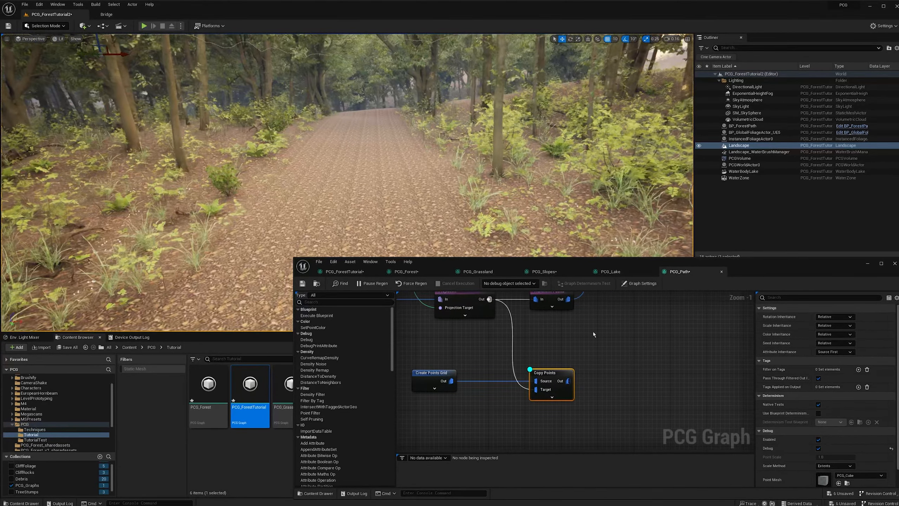
Step: Add a Projection node fed by the output of the Copy Points node
right_drag(593, 342, 547, 343)
scroll(546, 342, down, 1)
right_drag(525, 379, 492, 384)
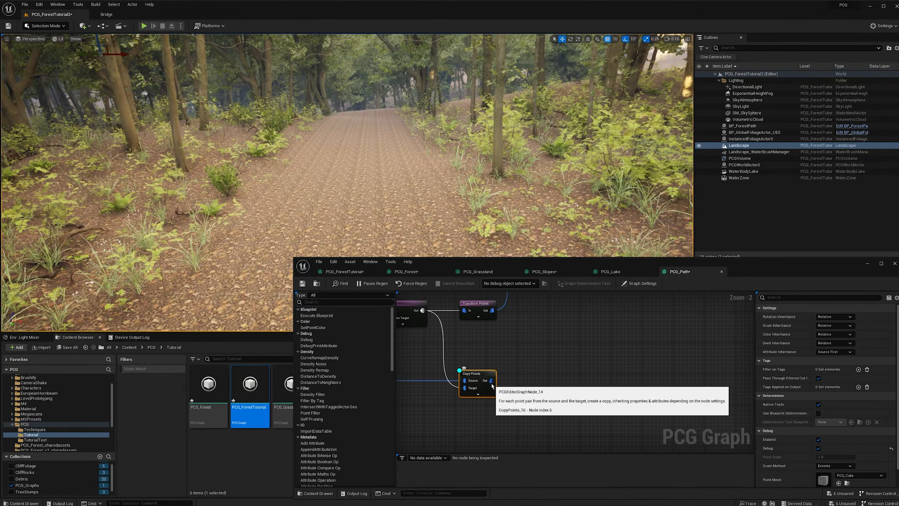
drag(492, 382, 524, 378)
text(projec)
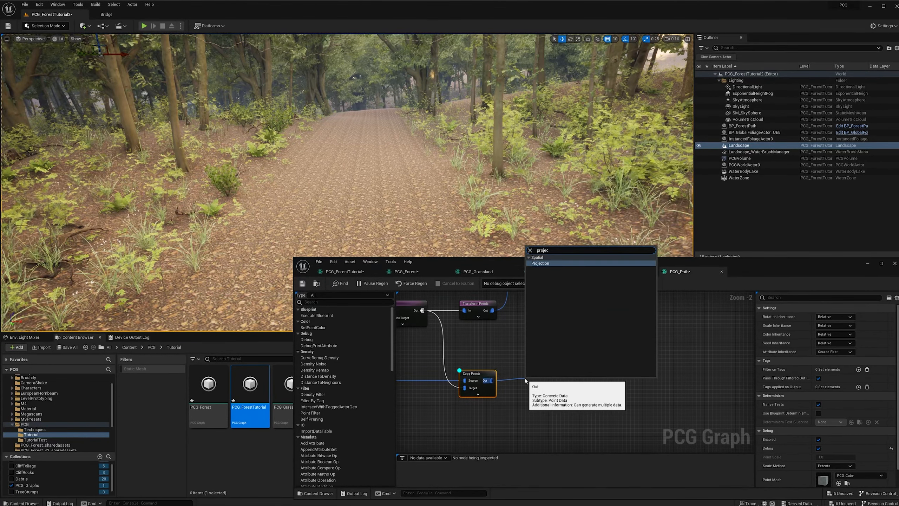
key(Return)
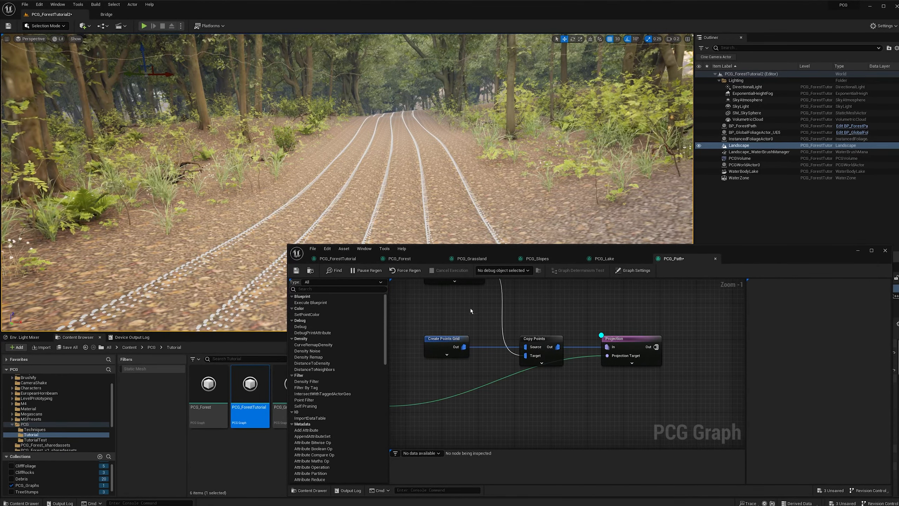
Step: Set the Create Points Grid node's Grid Extents to 50, 250, 1 and its Cell Size to 25 on every axis
click(444, 354)
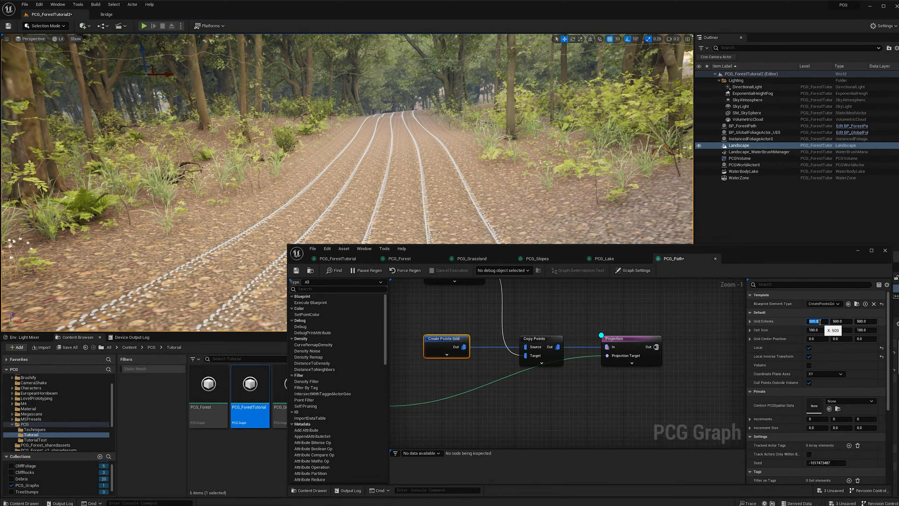
key(Tab)
text(25)
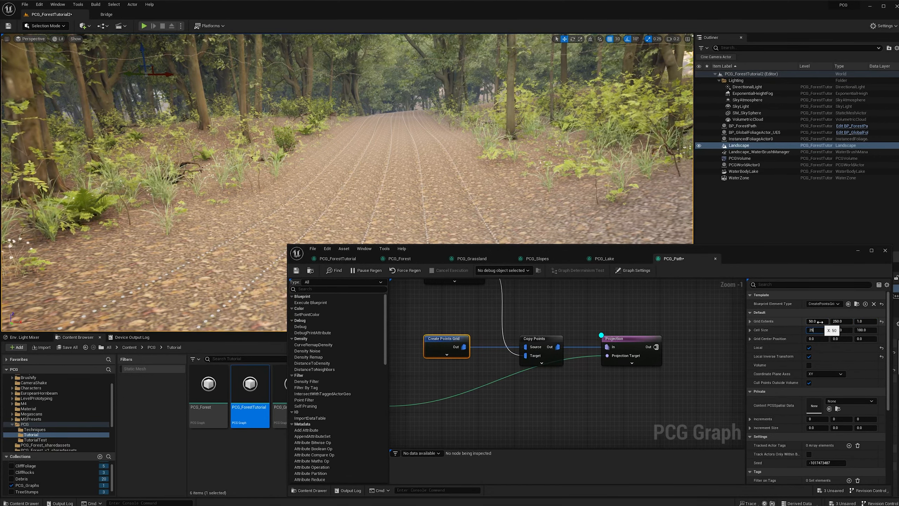
key(Tab)
text(25)
key(Tab)
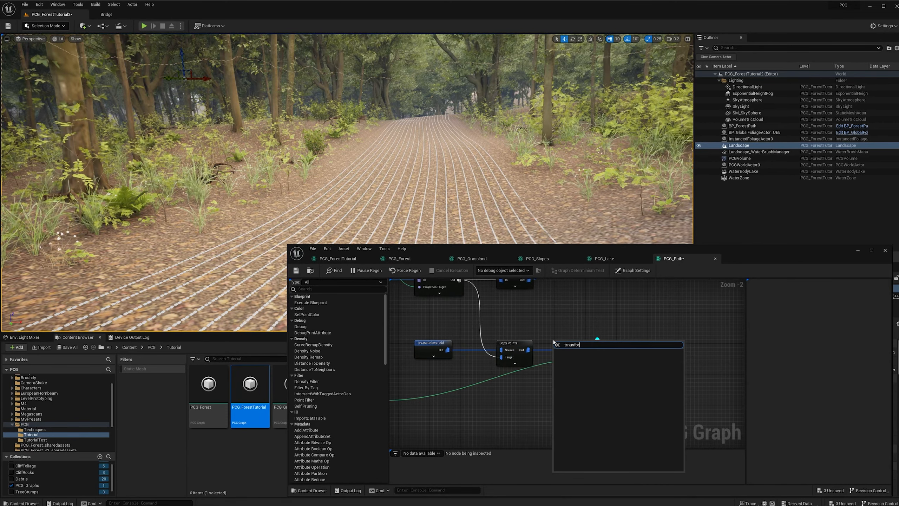
Step: Insert a Transform Points node between the Copy Points node and the new Projection node
key(BackSpace)
key(BackSpace)
text(asn)
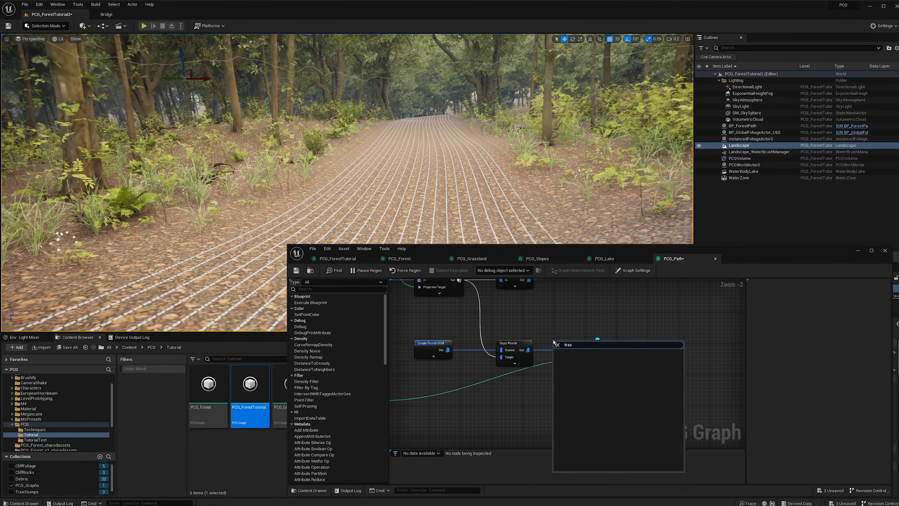
key(BackSpace)
text(ns)
key(Up)
key(Up)
key(Up)
key(Return)
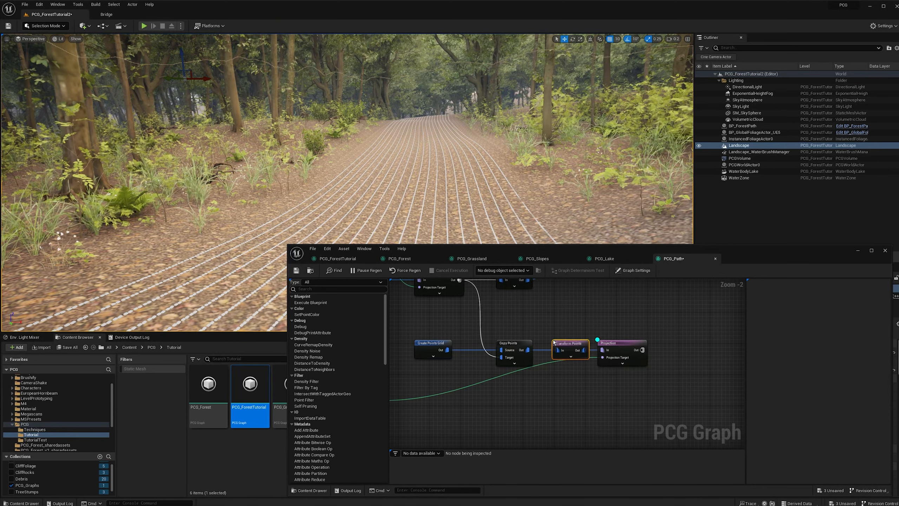
Step: Set the new Transform Points node's Offset Min to -150, -150, 0 and Offset Max to 150, 150, 0
click(553, 342)
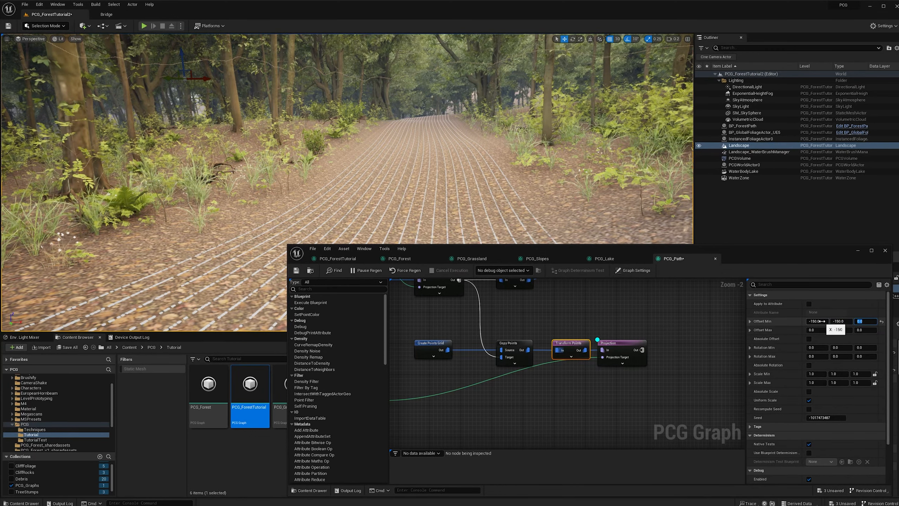
key(Tab)
key(Tab)
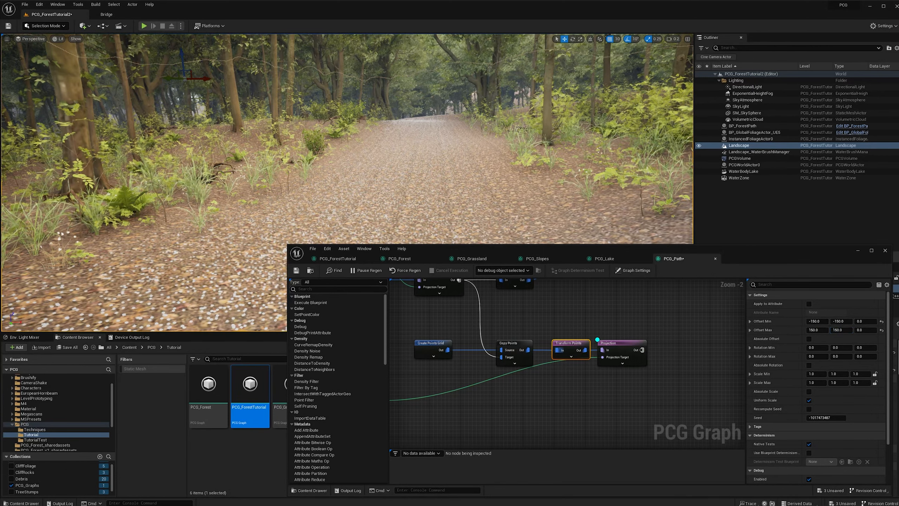
right_drag(460, 184, 460, 176)
Step: Space out the new Projection node, add a Distance node fed by its output, and enable Set Density on it
click(627, 345)
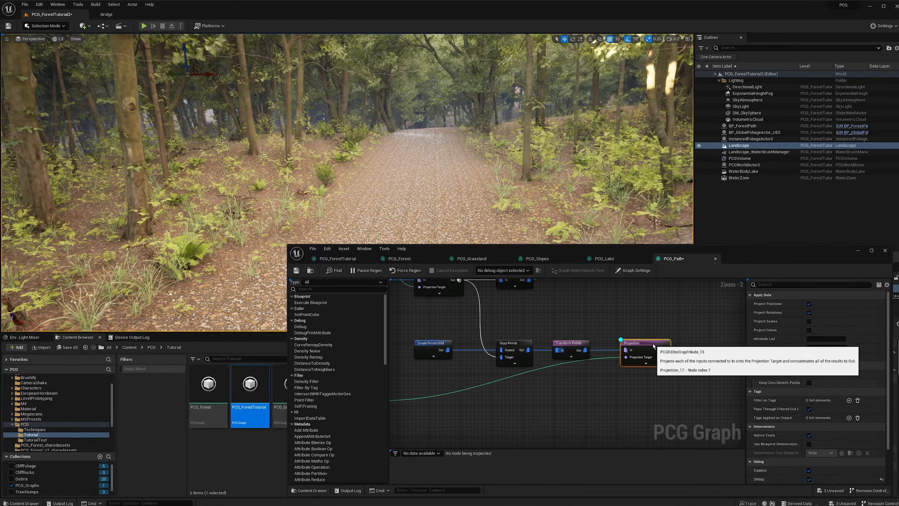
right_drag(622, 386, 561, 390)
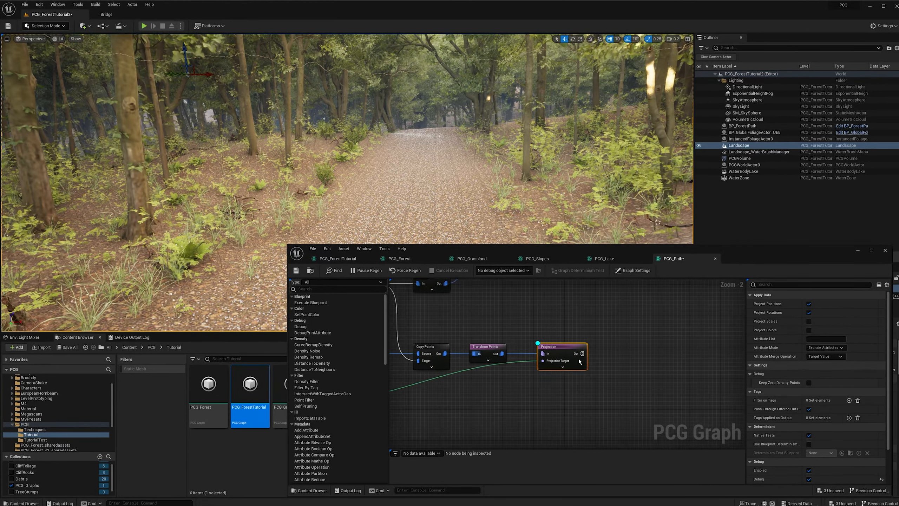
drag(582, 354, 623, 359)
text(distance)
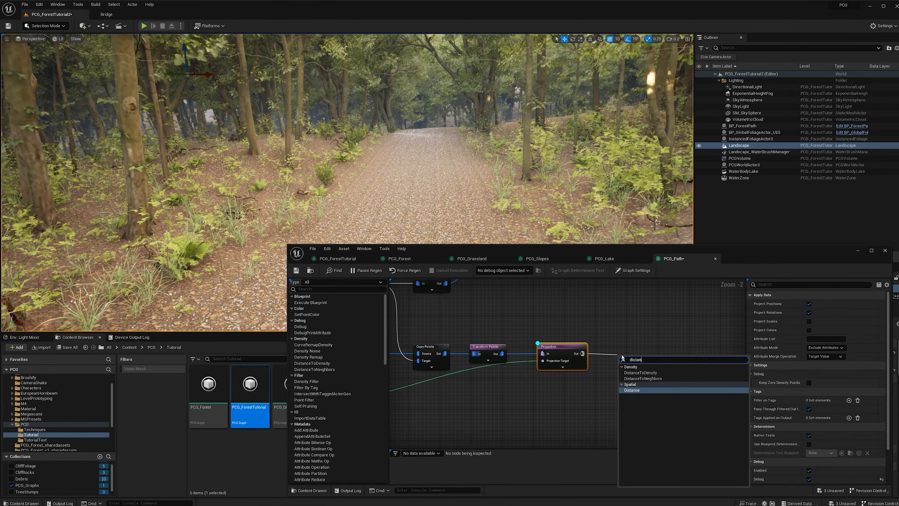
click(631, 373)
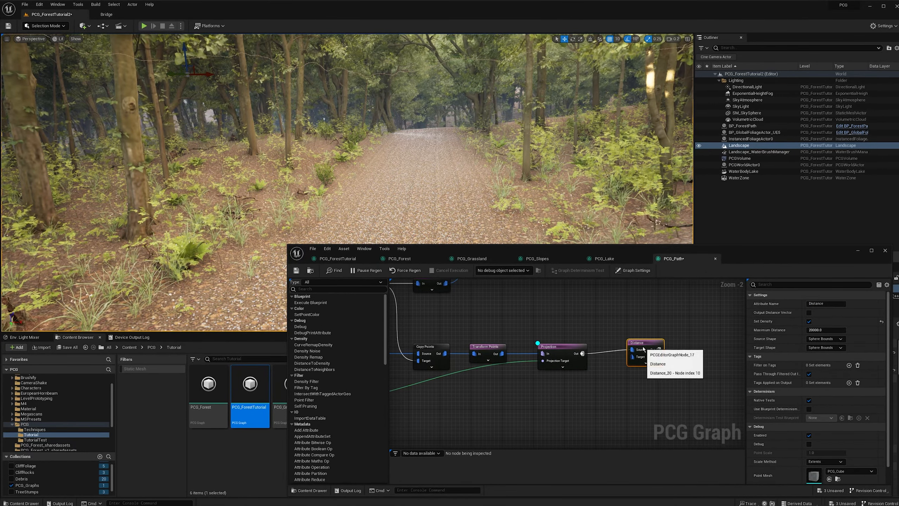
Step: Connect the original Projection output to the Distance node's Target, set Maximum Distance to 350 and enable Debug on the node
scroll(590, 319, down, 2)
right_drag(433, 322, 441, 352)
scroll(441, 351, down, 1)
scroll(470, 331, up, 1)
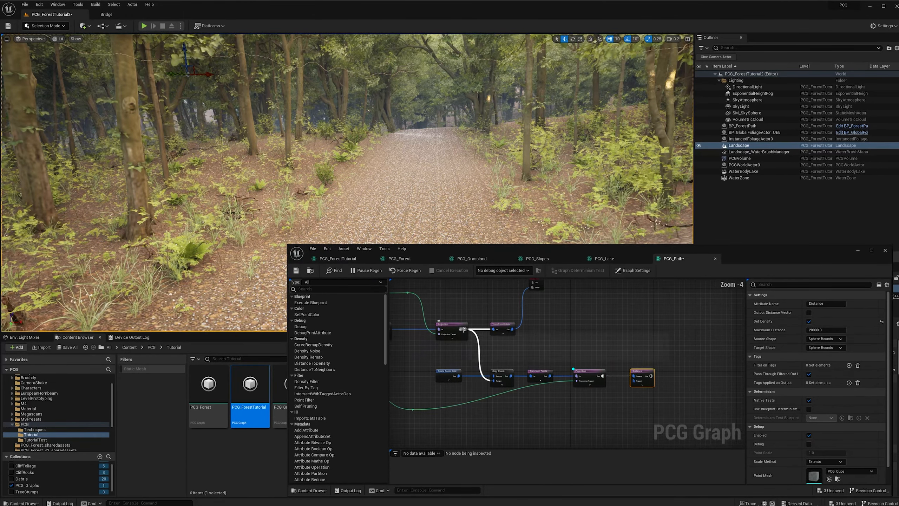
drag(465, 329, 633, 380)
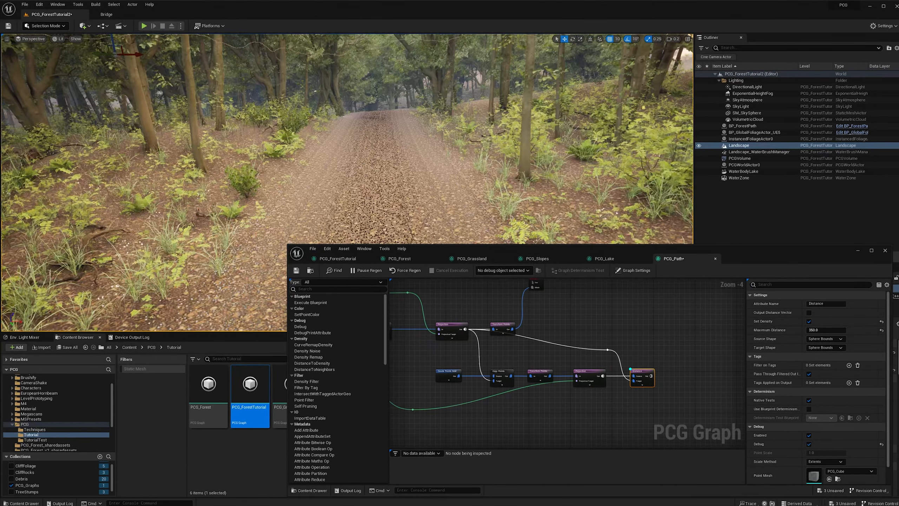
Step: Add a Density Filter node after the Distance node, set its Lower Bound to about 0.764 and reduce its Upper Bound
right_drag(369, 177, 385, 177)
right_drag(672, 397, 590, 394)
drag(568, 373, 616, 373)
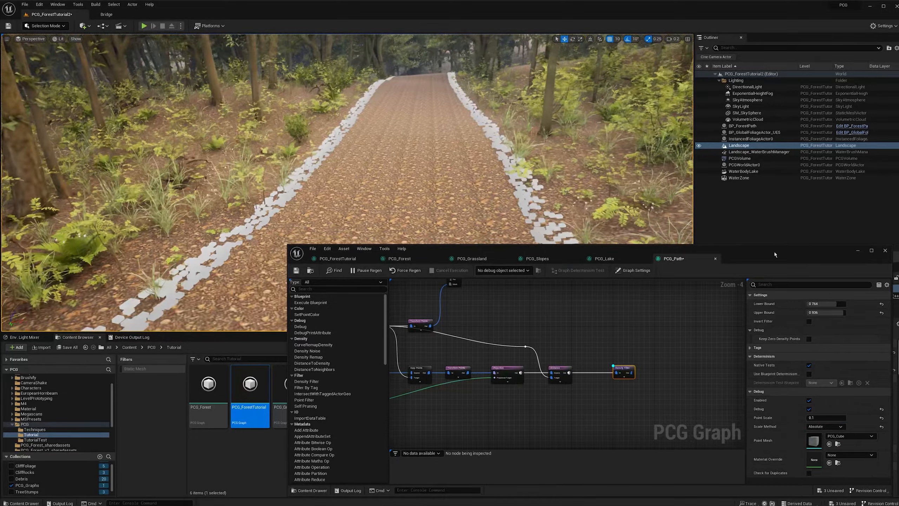
drag(845, 313, 838, 312)
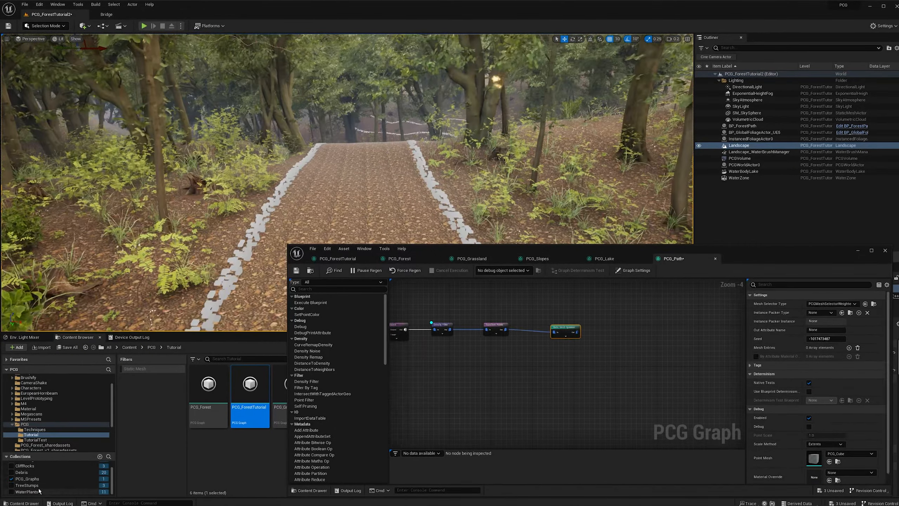
Step: Assign the three stump meshes from the TreeStumps collection as mesh entries of the Static Mesh Spawner node
click(36, 485)
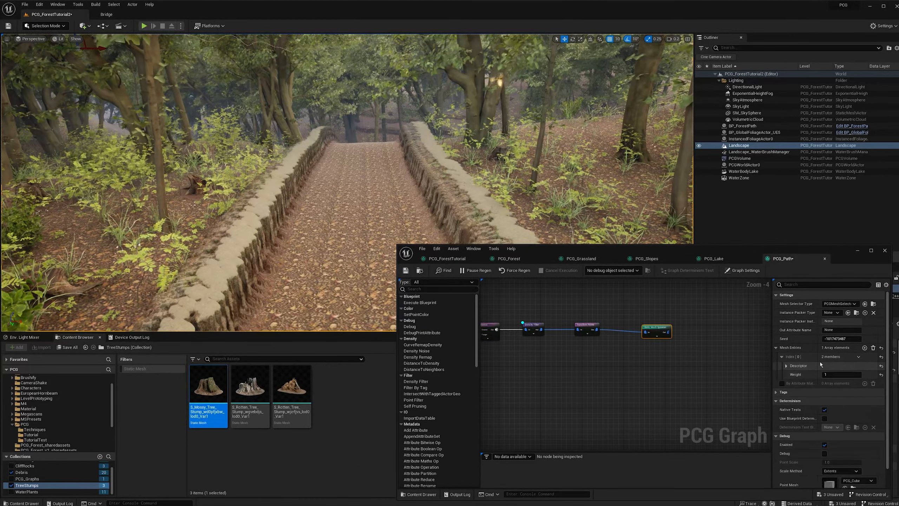
click(844, 365)
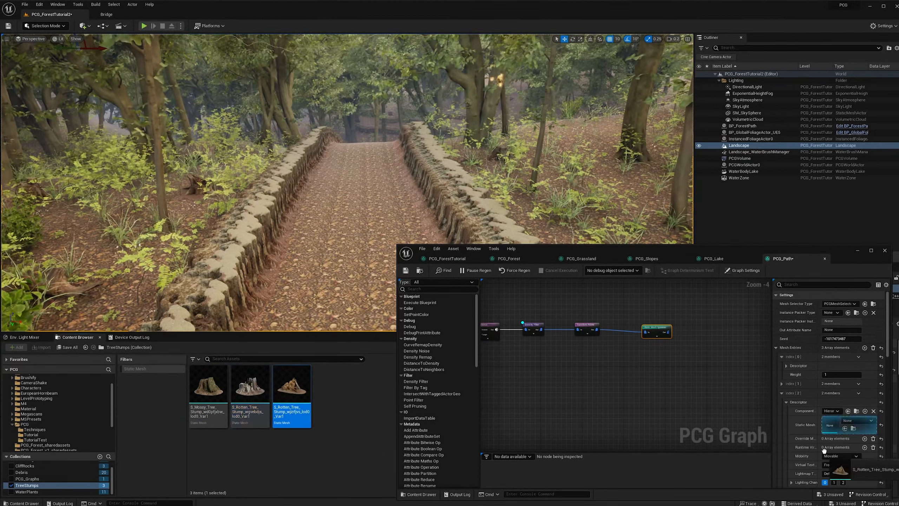
Step: Examine the chain of nodes feeding the stump spawner, including the grid settings of the Create Points Grid node
scroll(589, 347, up, 1)
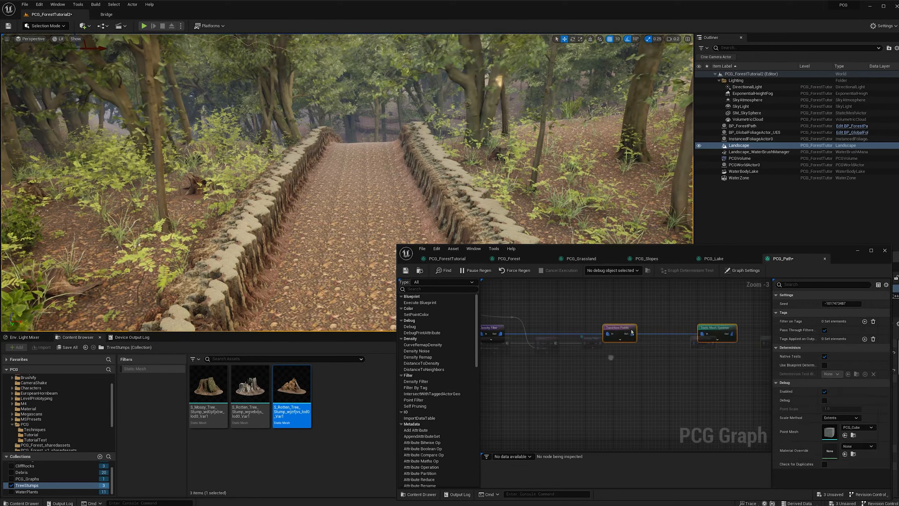
scroll(588, 351, down, 1)
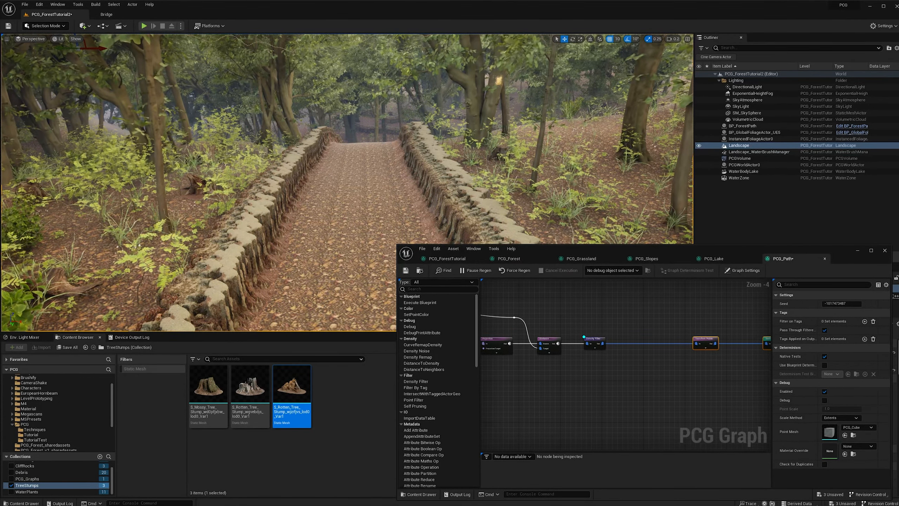
right_drag(589, 362, 704, 363)
right_drag(568, 390, 726, 385)
right_drag(630, 353, 562, 352)
click(573, 340)
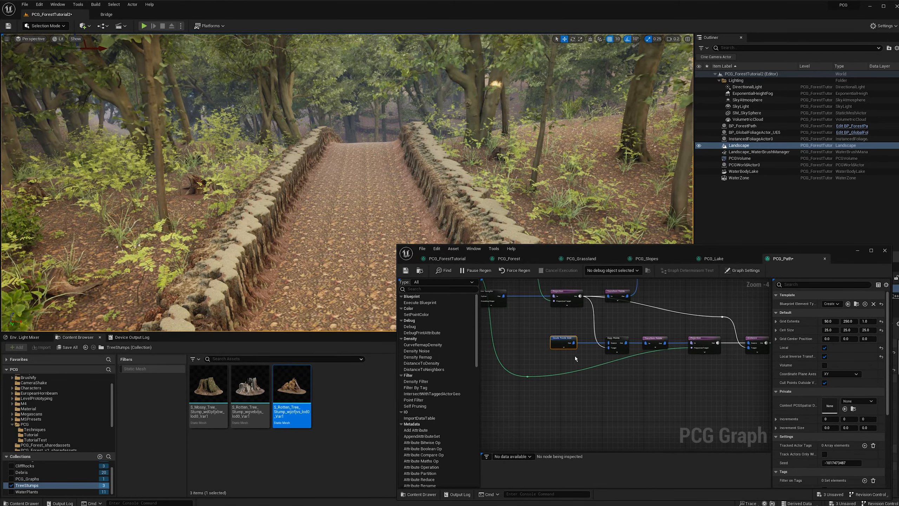
right_drag(575, 357, 410, 353)
right_drag(704, 378, 623, 372)
Step: Set the Lower Bound of the second Density Filter, placed after the Density Noise node, to 0.995
scroll(608, 357, up, 1)
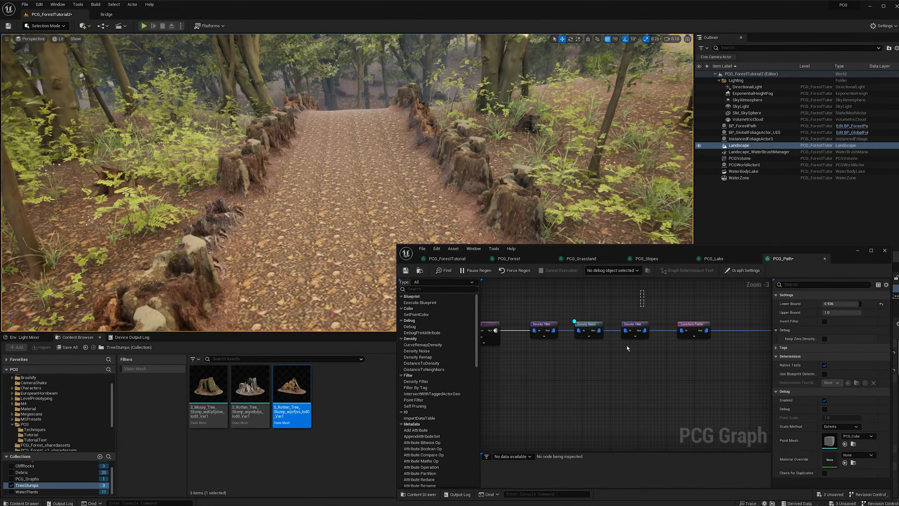
click(854, 304)
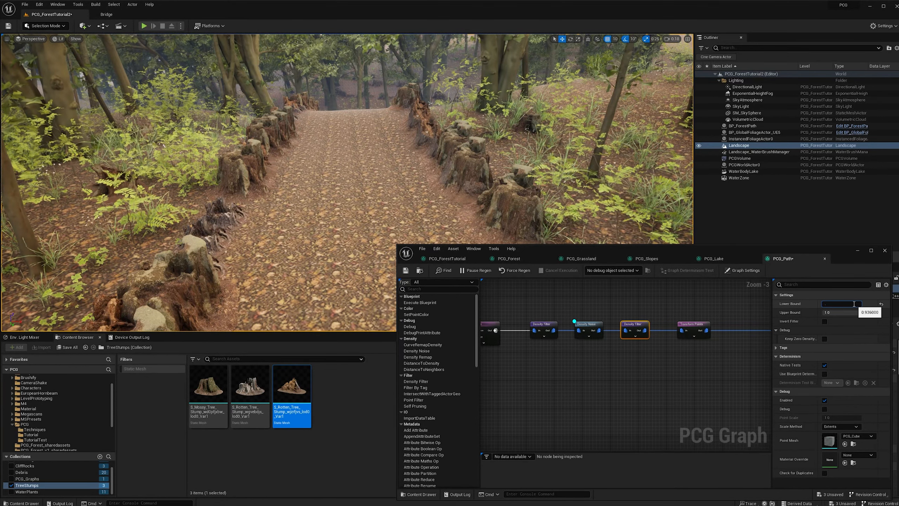
text(.995)
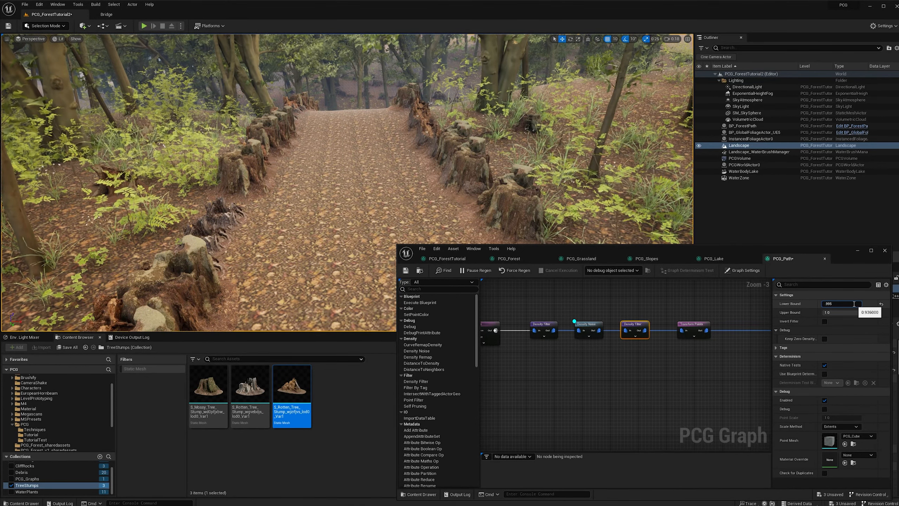
key(Return)
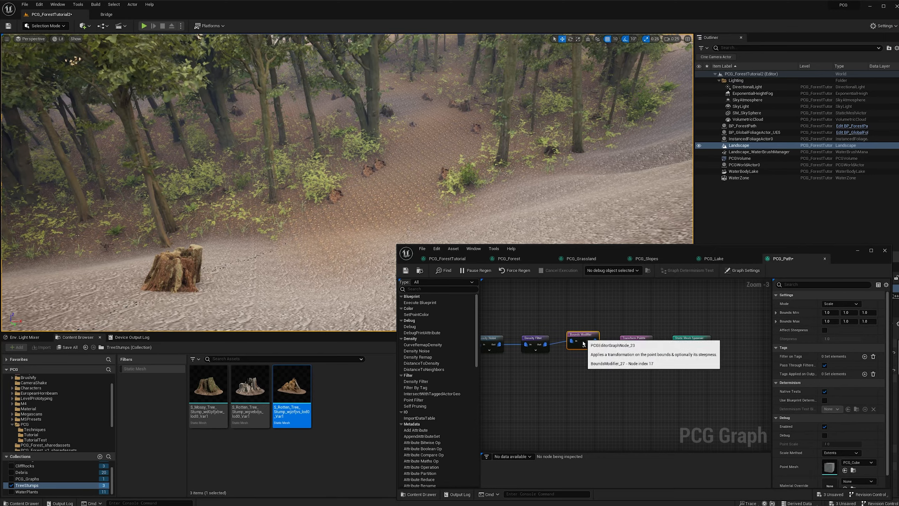
Step: On the Bounds Modifier node, set Bounds Min Y to -50 and Bounds Min Z to 0
click(595, 354)
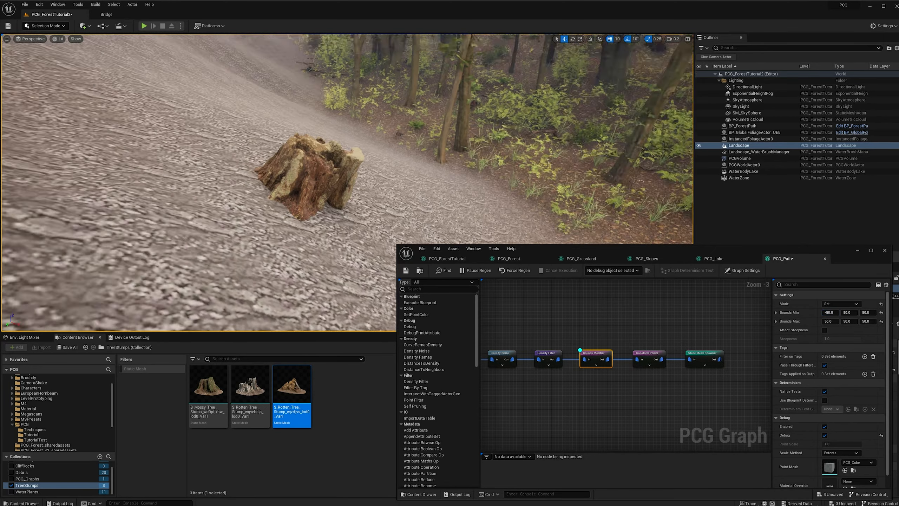
click(853, 314)
text(-50)
key(Return)
click(868, 312)
text(0)
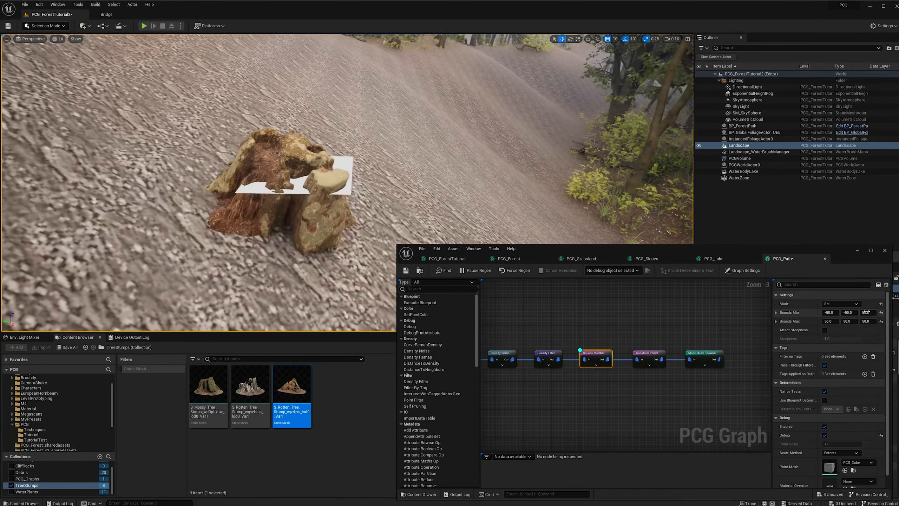
key(Tab)
key(Tab)
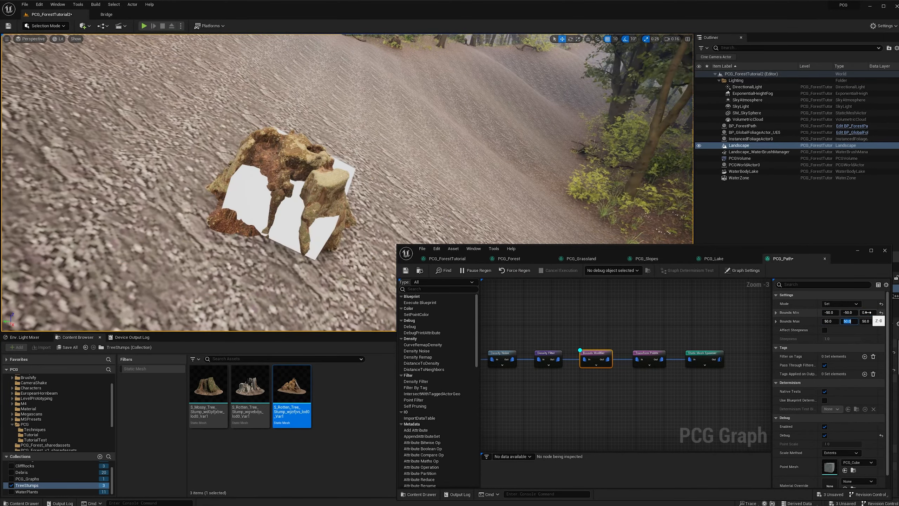
Step: Enlarge the Bounds Modifier's box by setting Bounds Min X and Y to -70
key(Tab)
text(-70)
key(Tab)
text(-70)
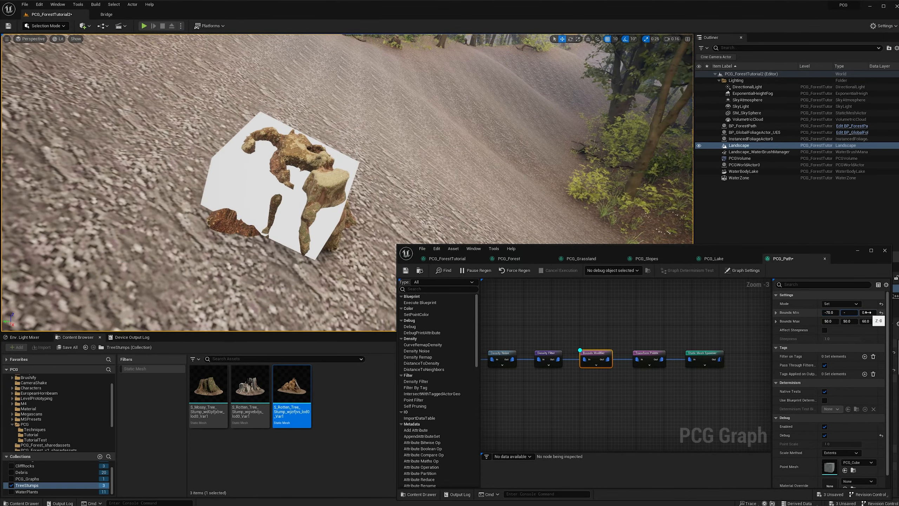
key(Tab)
key(Tab)
key(Tab)
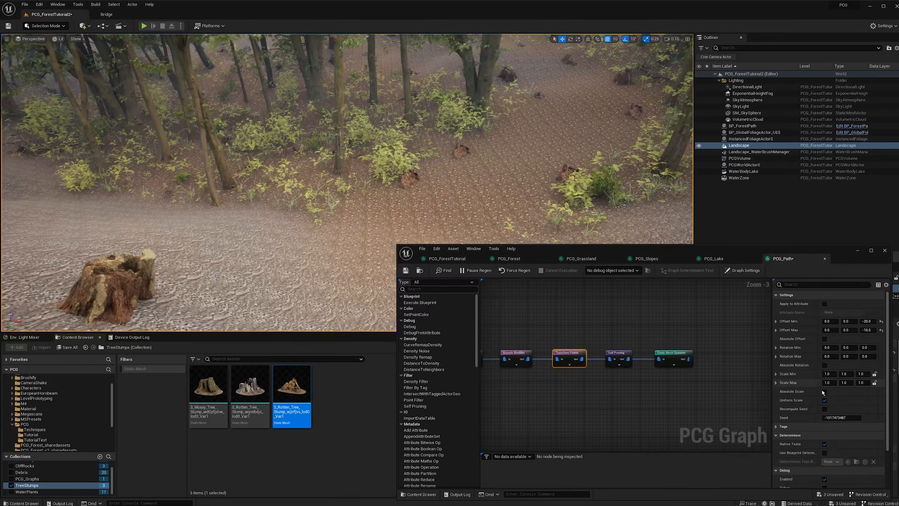
Step: Set the Transform Points node's Rotation Max Z to 360 and open its Scale Max for editing
click(867, 356)
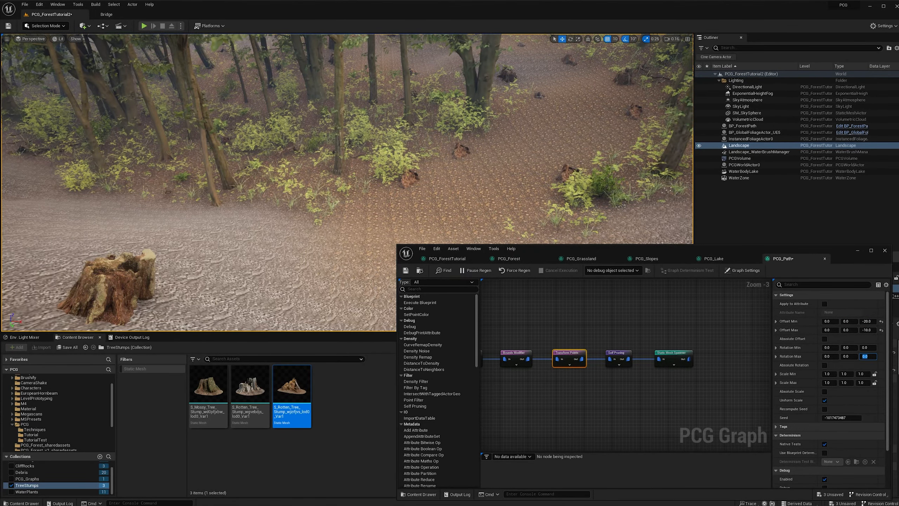
key(Return)
click(829, 383)
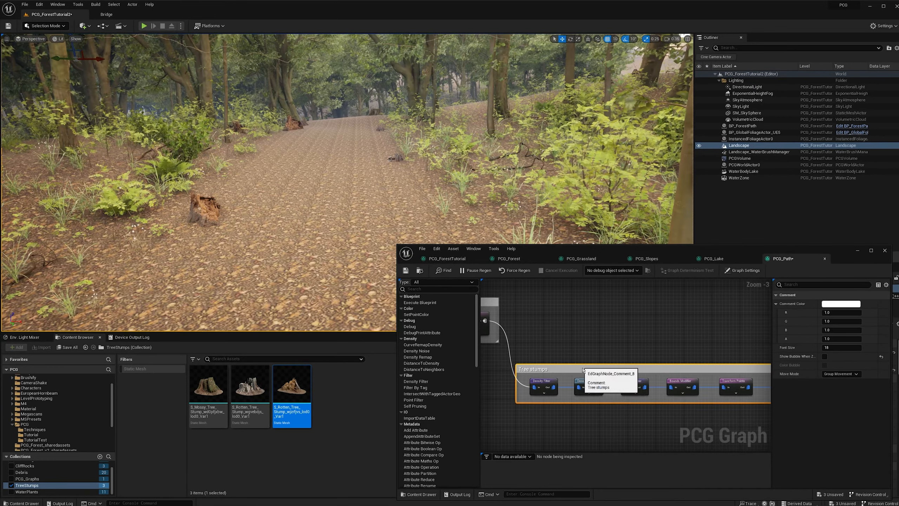
Step: Examine the Distance node's settings and its connection to the Tree stumps comment group
scroll(557, 334, down, 3)
scroll(606, 347, up, 2)
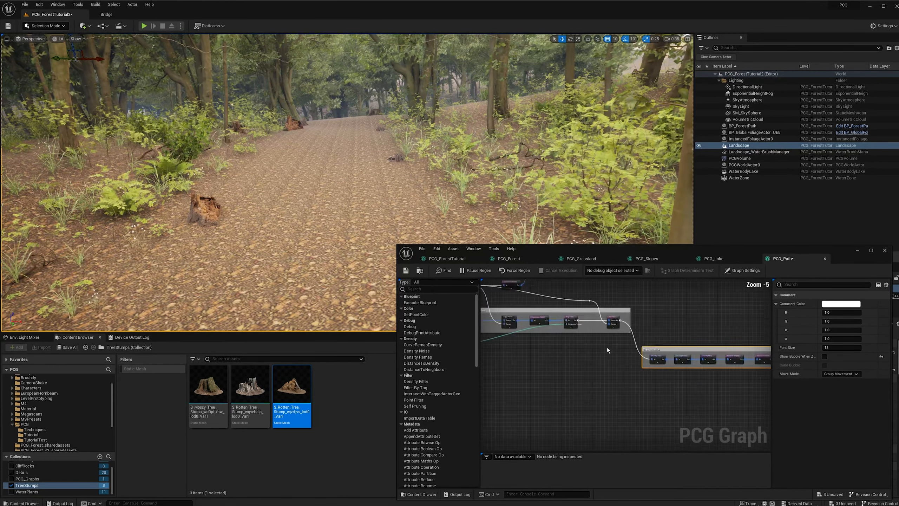
click(613, 306)
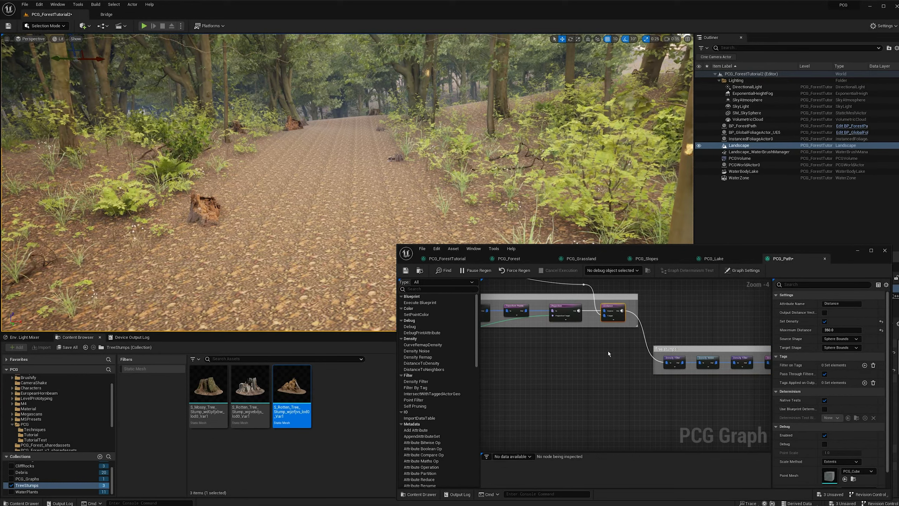
right_drag(608, 351, 487, 339)
scroll(580, 365, down, 2)
right_drag(580, 365, 542, 367)
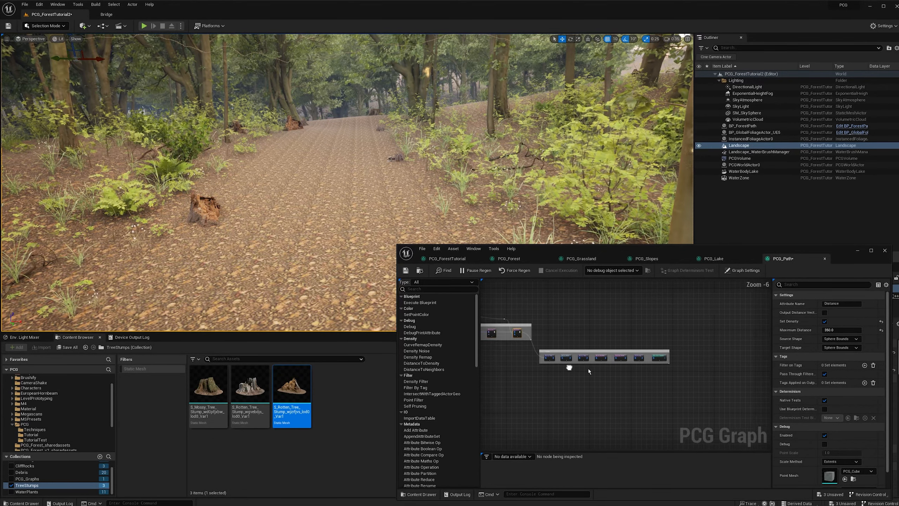
scroll(566, 370, up, 1)
scroll(553, 374, up, 1)
Step: Duplicate the Tree stumps node chain below its comment group and connect the Distance node's output to the copied Density Filter
key(ctrl+a)
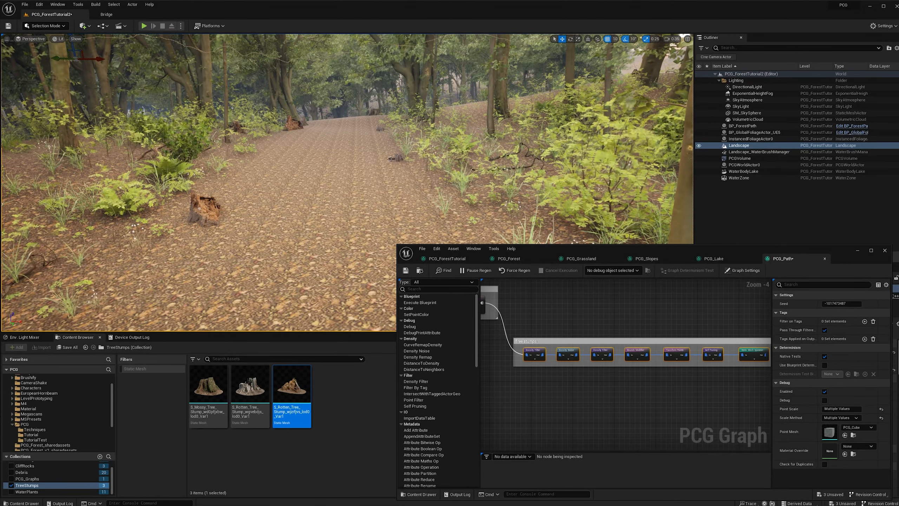
right_drag(302, 198, 283, 204)
right_drag(595, 392, 575, 351)
scroll(567, 357, down, 1)
key(ctrl+v)
drag(572, 375, 533, 372)
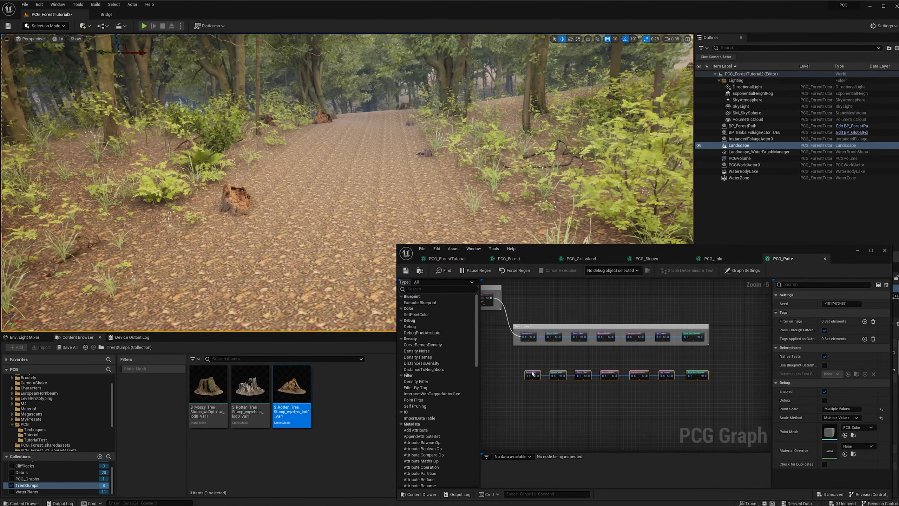
scroll(509, 299, up, 1)
drag(513, 295, 556, 388)
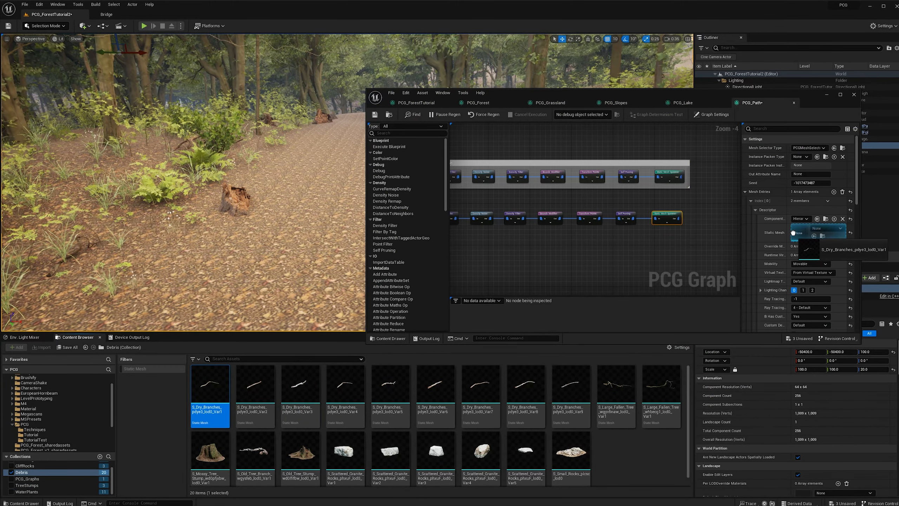
Step: Add two more mesh entries to the copied Static Mesh Spawner and assign them the S_Dry_Branches Var2 and Var3 meshes
click(756, 209)
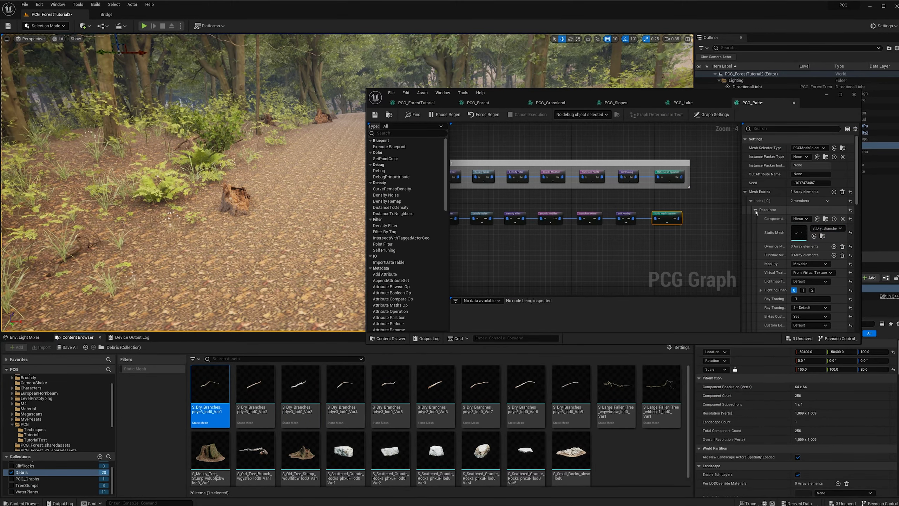
click(755, 209)
click(833, 192)
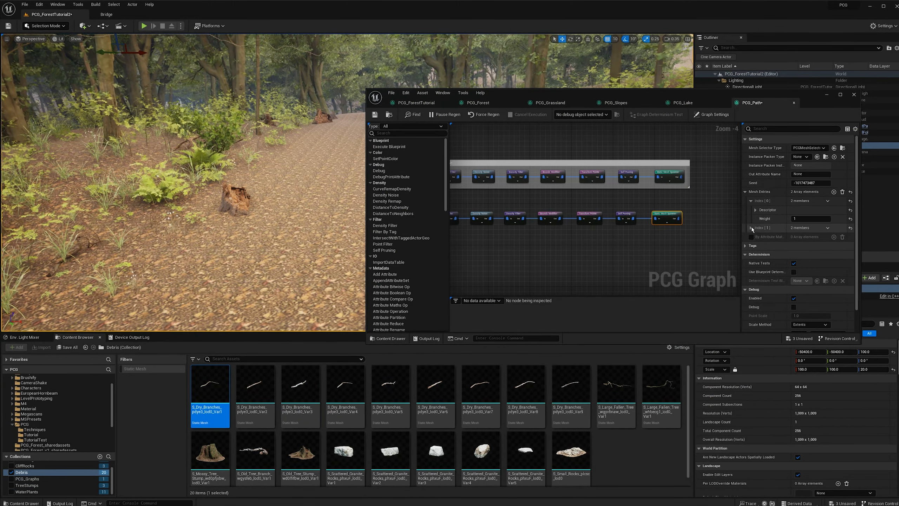
click(750, 227)
click(756, 237)
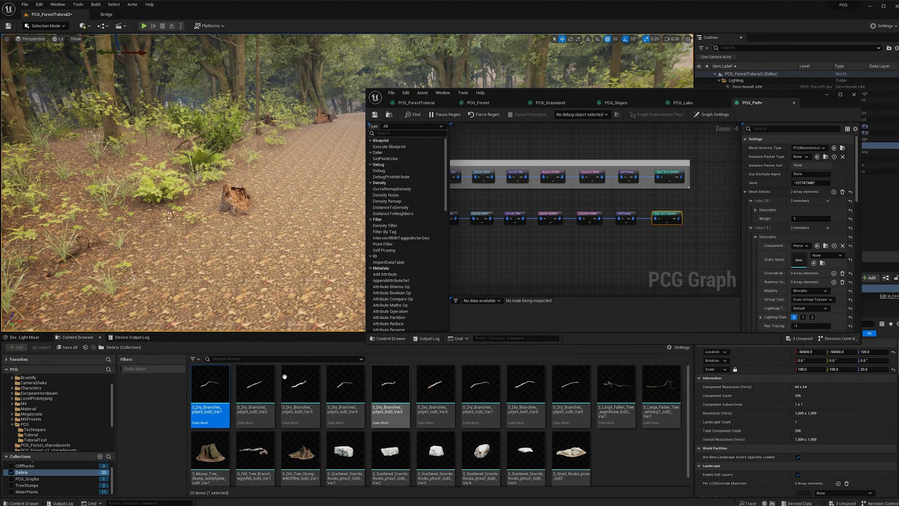
drag(255, 384, 798, 259)
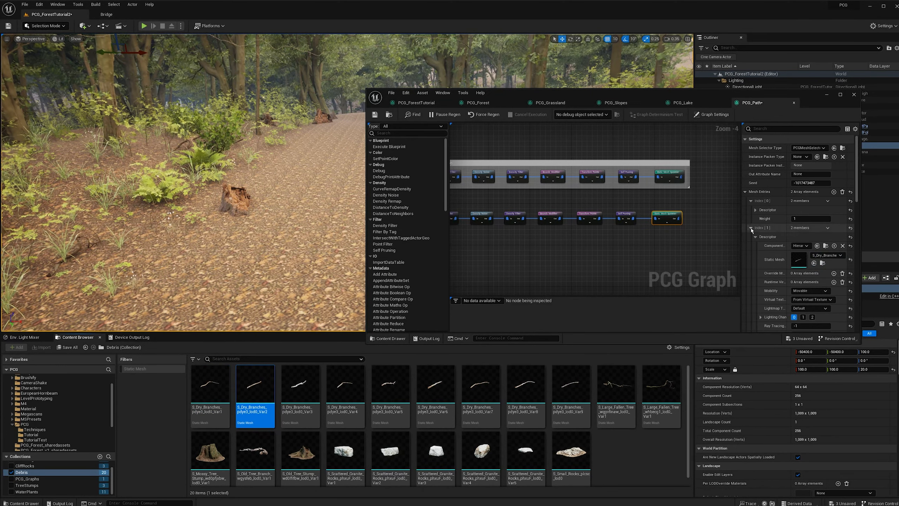
click(751, 228)
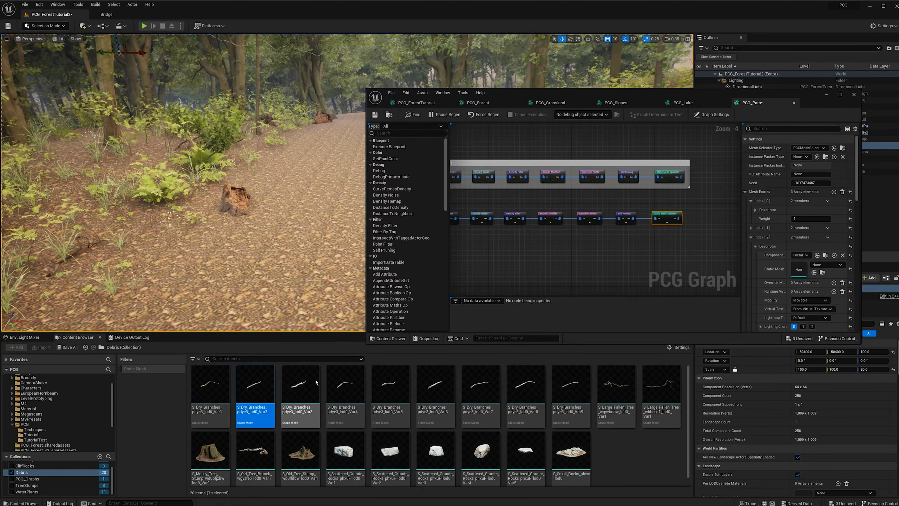
drag(315, 381, 799, 268)
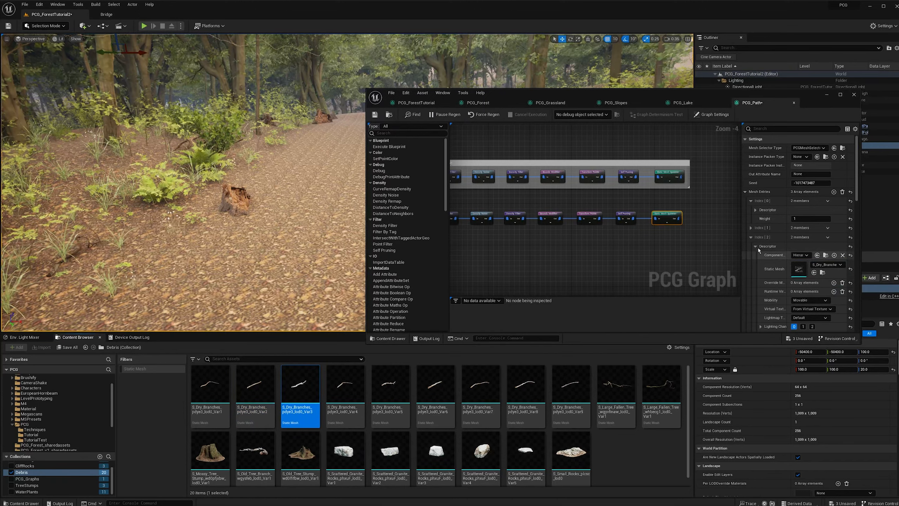
Step: Add a fourth mesh entry to the copied spawner and assign it the S_Dry_Branches Var5 mesh
click(751, 237)
click(834, 192)
click(751, 246)
drag(345, 386, 754, 258)
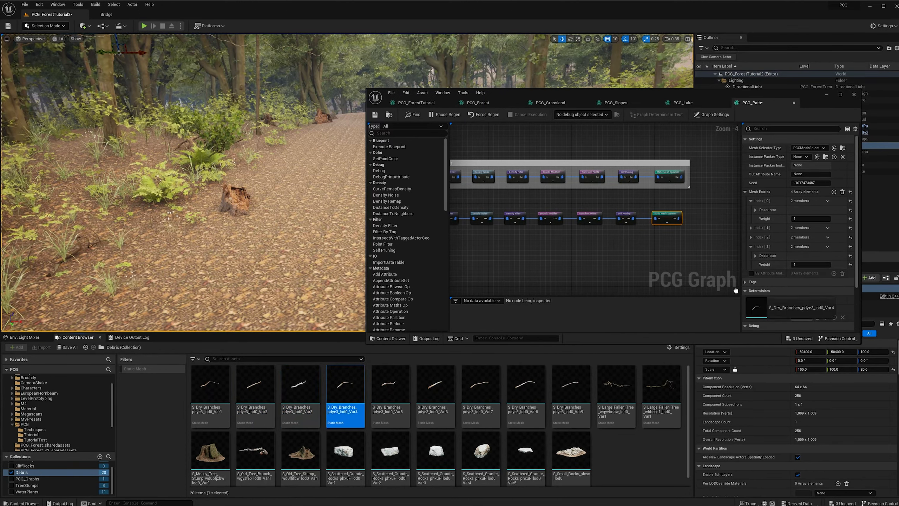
click(755, 255)
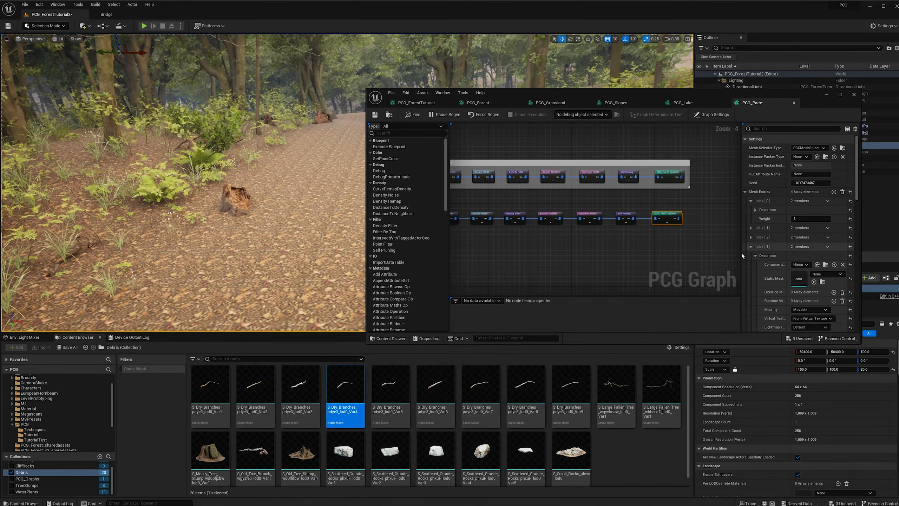
drag(391, 386, 798, 278)
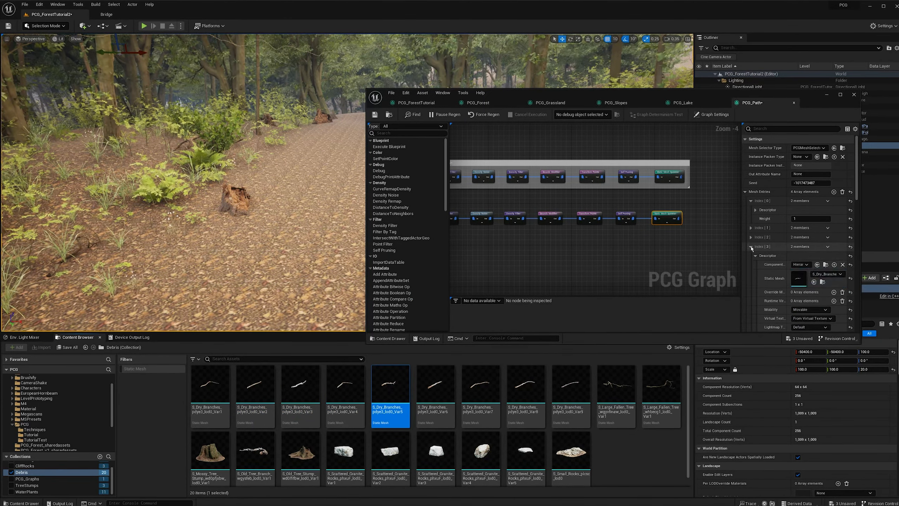
Step: Assign S_Dry_Branches Var6 and Var7 to the fifth and sixth mesh entries and add one more entry
click(436, 384)
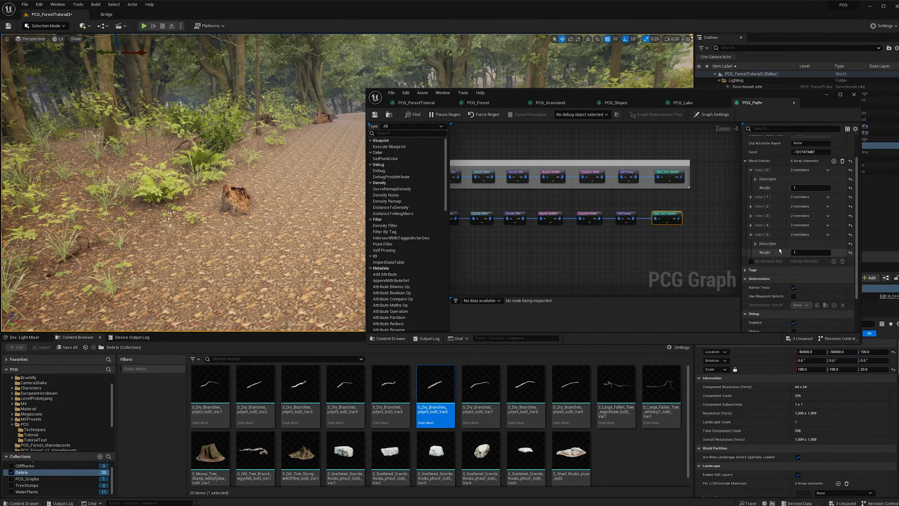
click(481, 384)
click(750, 234)
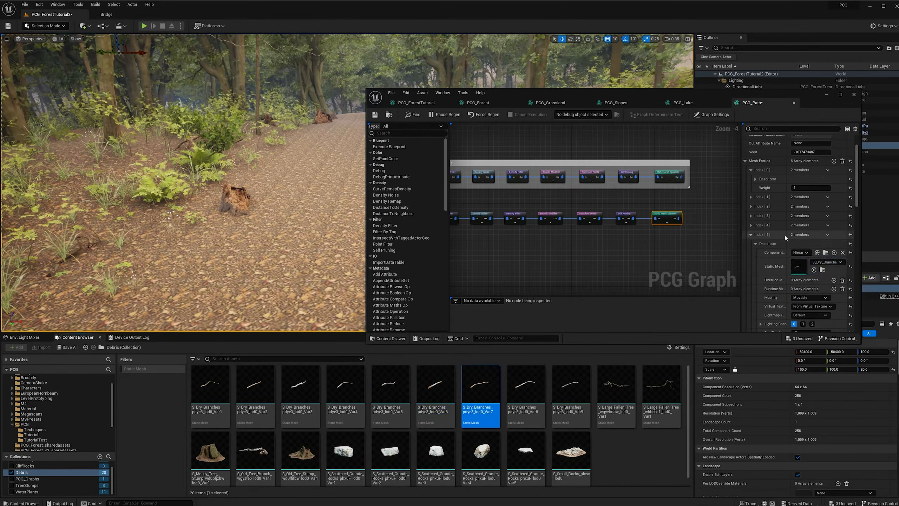
click(834, 160)
click(750, 243)
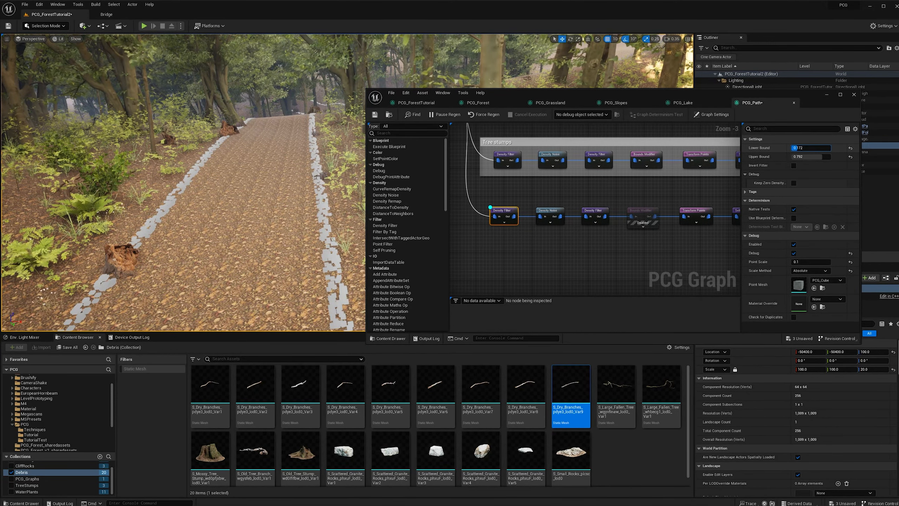
Step: In the copied chain, reduce the first Density Filter's Lower Bound and set the second Density Filter's Lower Bound to about 0.944
drag(798, 147, 792, 148)
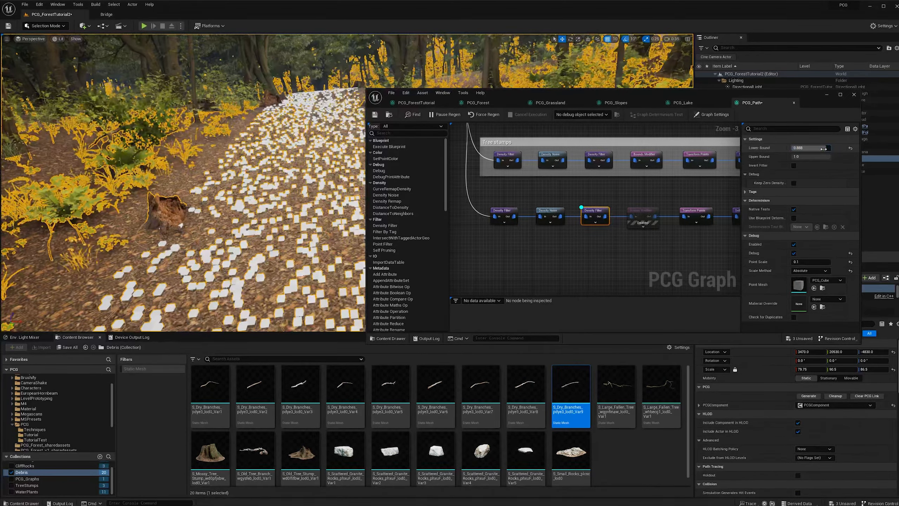
drag(825, 148, 828, 148)
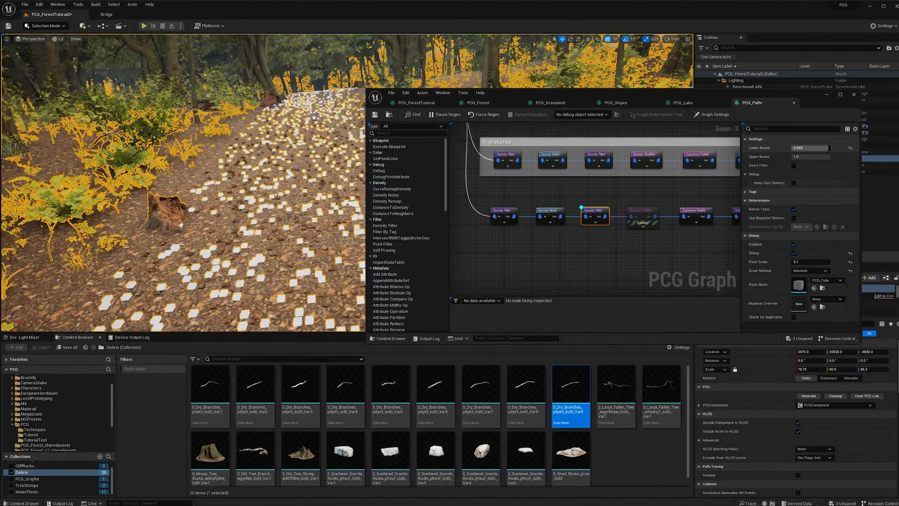
right_drag(318, 179, 332, 184)
key(w)
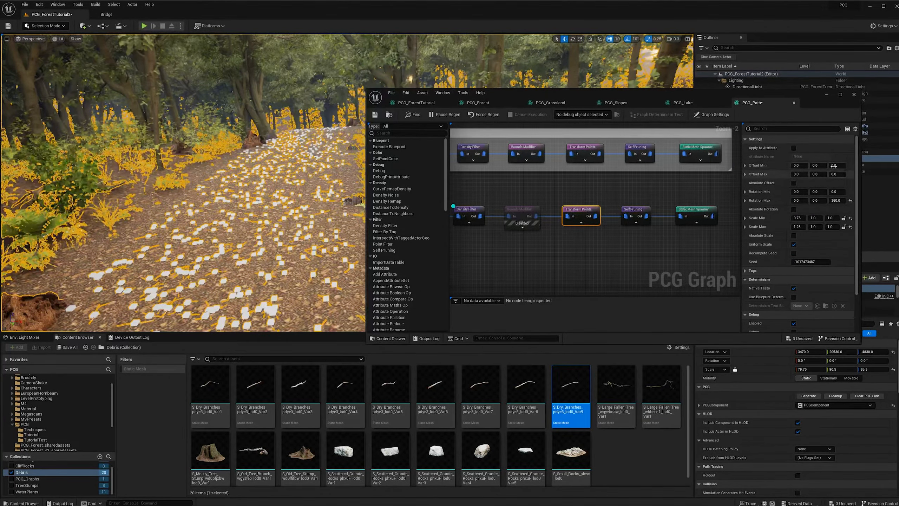
Step: Disable the Self Pruning node in the dry-branch chain of the path graph
right_drag(466, 191, 574, 232)
scroll(574, 232, down, 2)
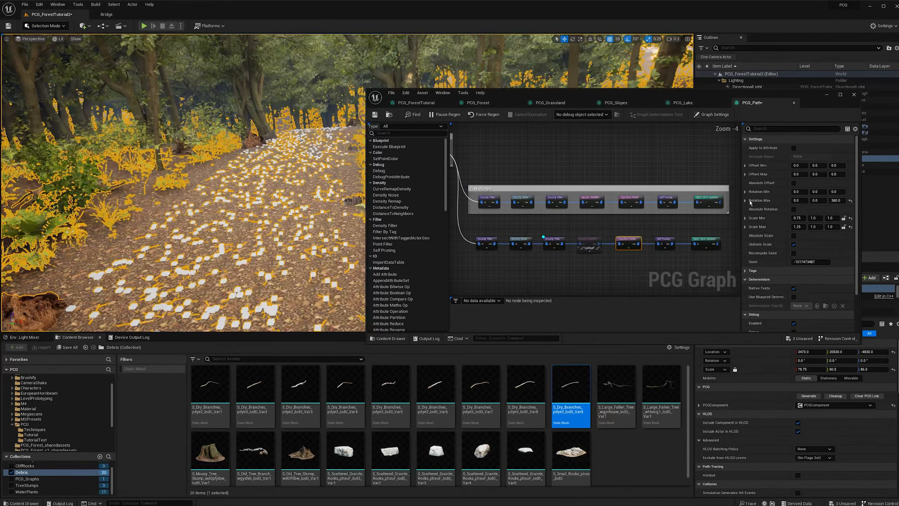
scroll(598, 221, up, 2)
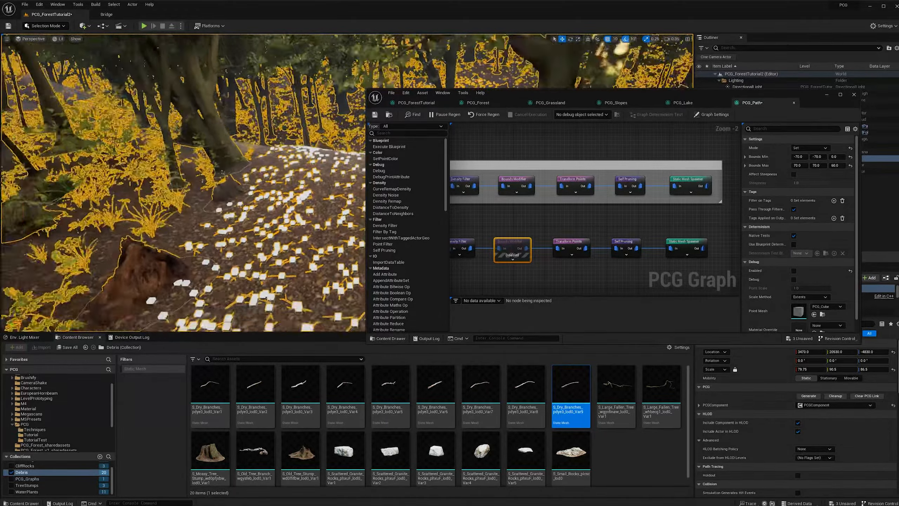
right_drag(545, 278, 518, 262)
drag(510, 259, 488, 218)
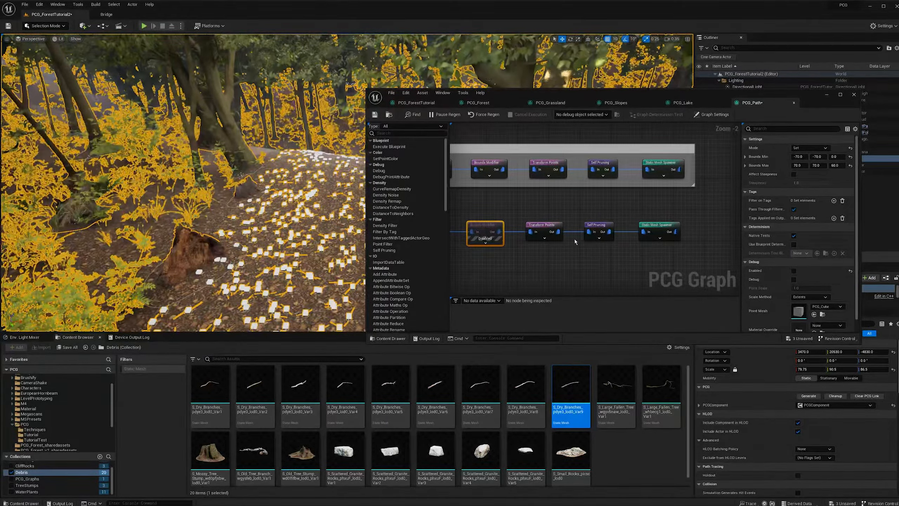
click(595, 257)
click(597, 227)
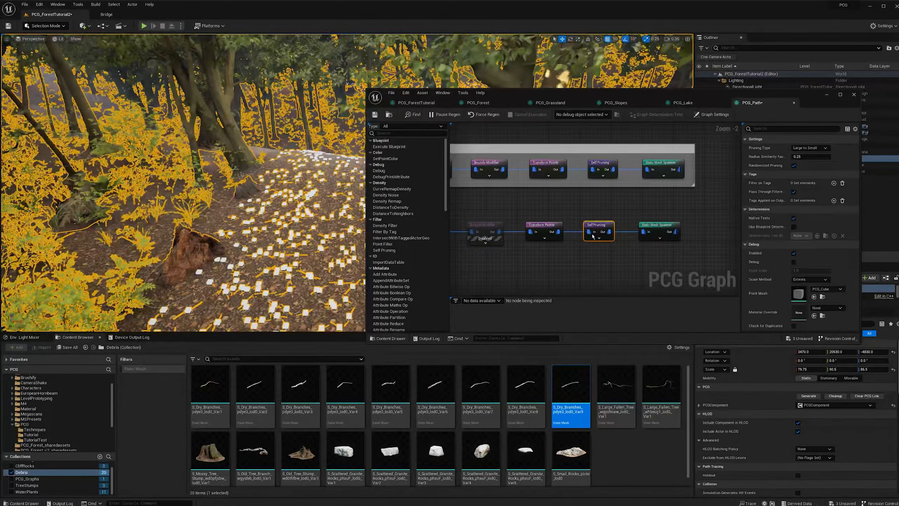
key(e)
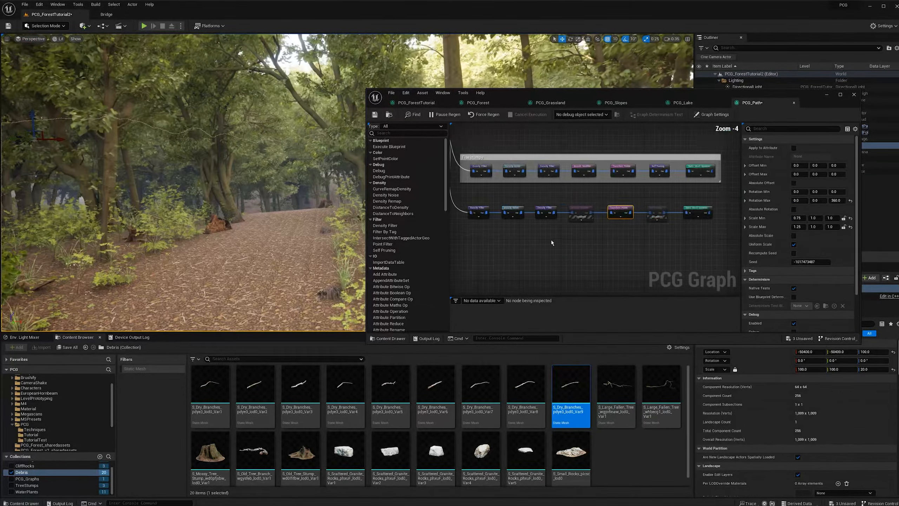
Step: Duplicate the whole dry-branch node chain and place the copy directly below it
drag(475, 233, 715, 197)
key(ctrl+c)
key(ctrl+v)
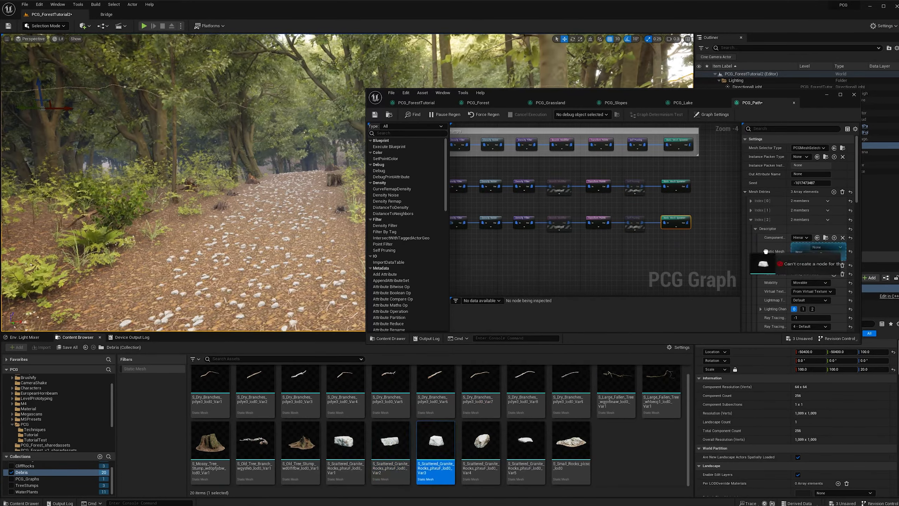
Step: Assign the S_Scattered_Granite_Rocks Var3, Var4 and Var5 meshes to the third, fourth and fifth mesh entries of the copied Static Mesh Spawner
click(749, 229)
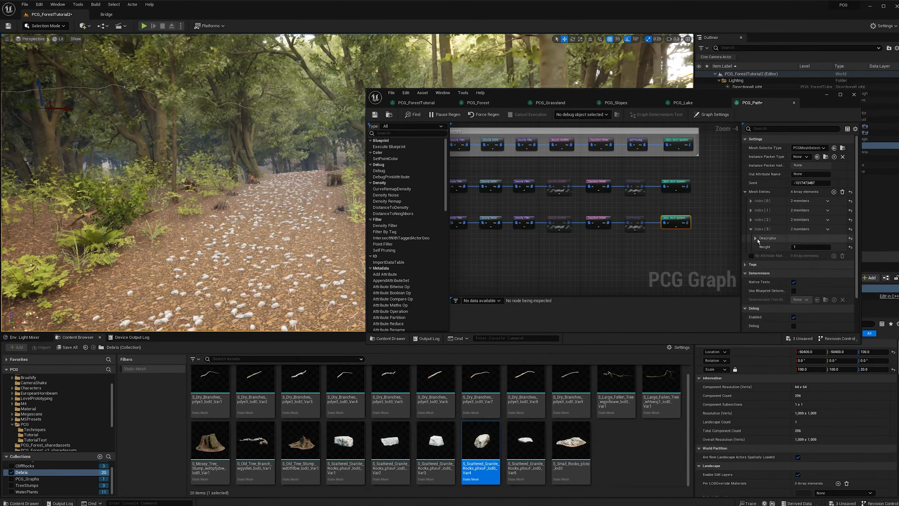
click(751, 238)
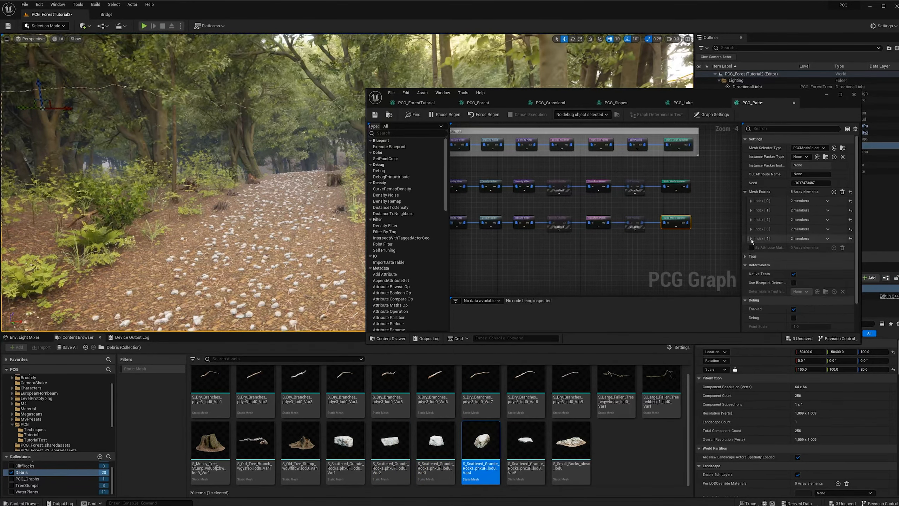
click(750, 239)
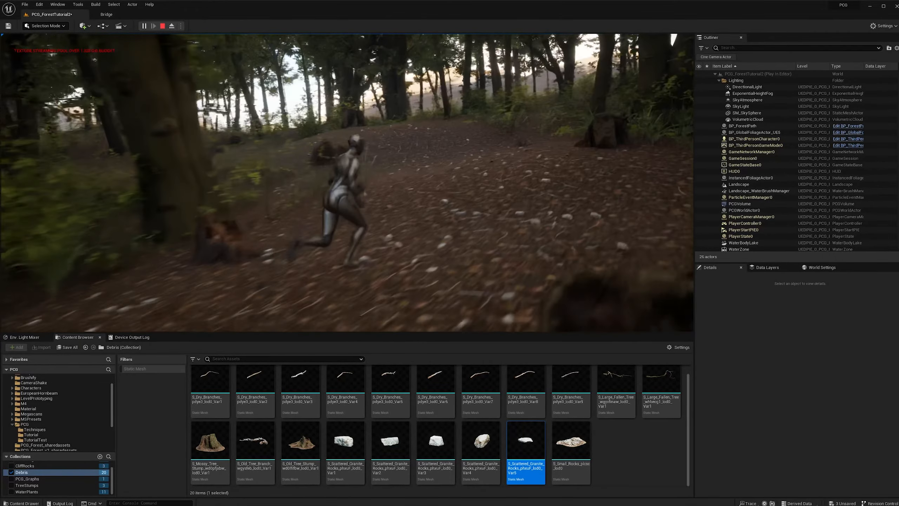
Step: Run the character along the forest path in play mode and select the BP_ForestPath spline in the level
key(w)
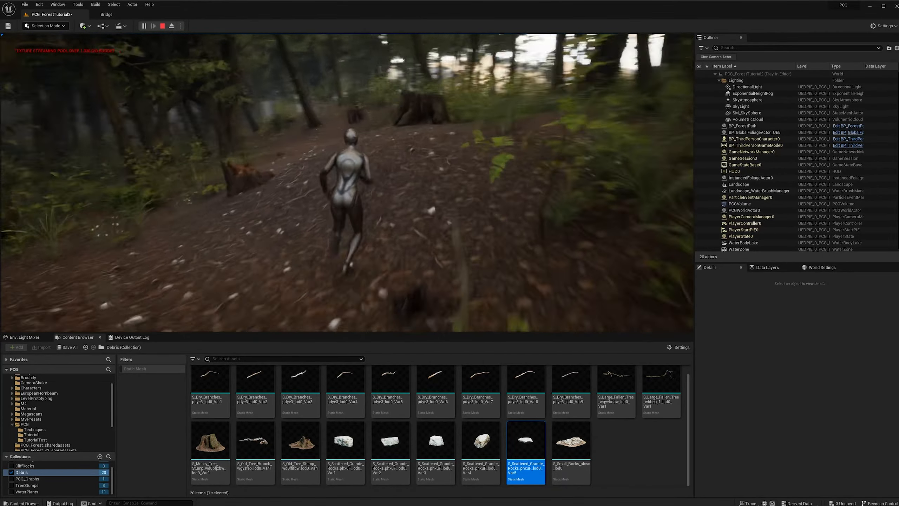
key(w)
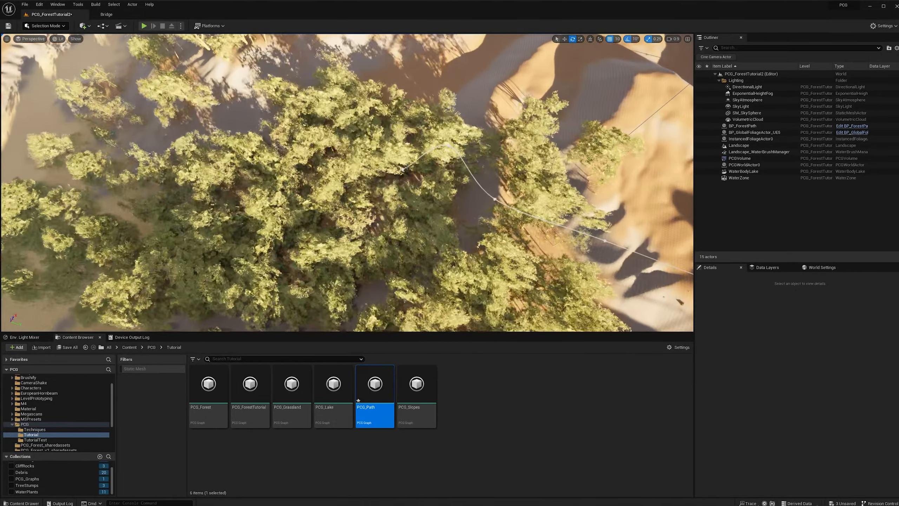
click(407, 167)
key(w)
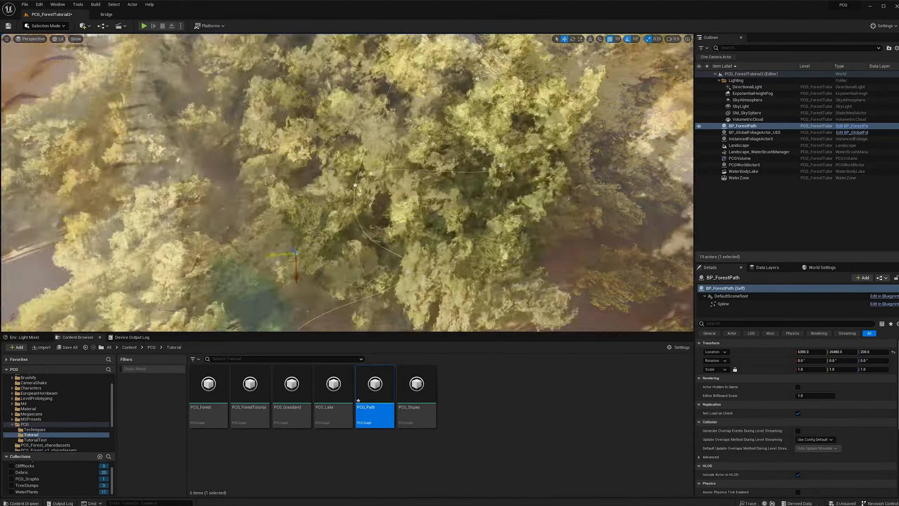
Step: Open the PCG graphs and disable three foliage subgraph nodes in PCG_ForestTutorial to clear the surroundings of the path
double_click(374, 386)
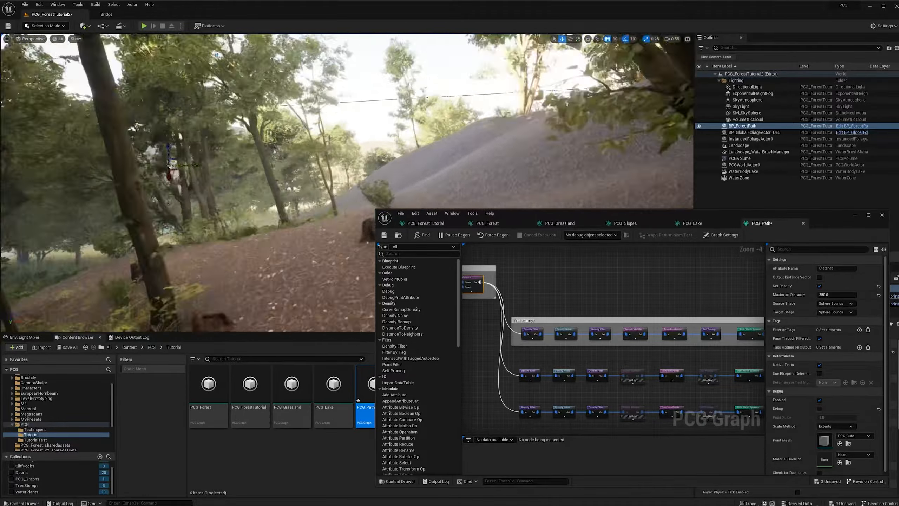
right_drag(347, 170, 170, 167)
scroll(248, 167, down, 1)
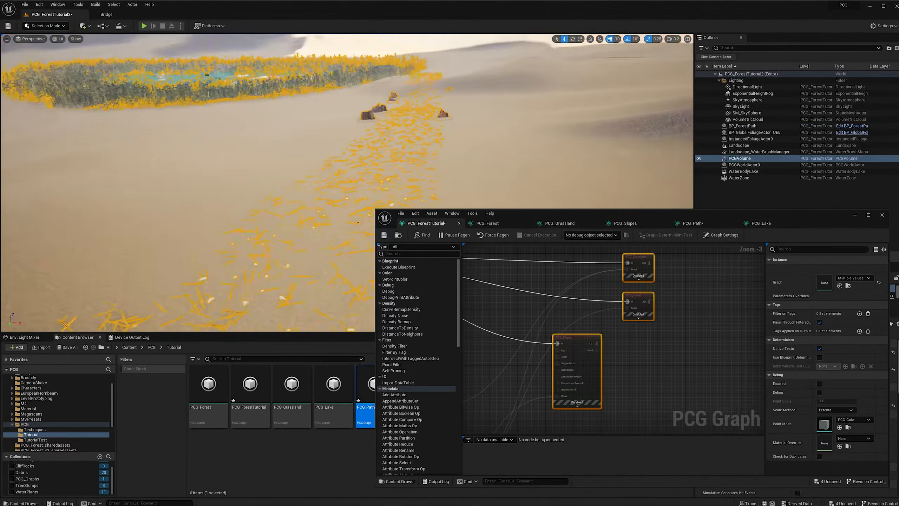
mouse_move(347, 170)
right_down()
mouse_move(297, 198)
mouse_move(347, 156)
right_up()
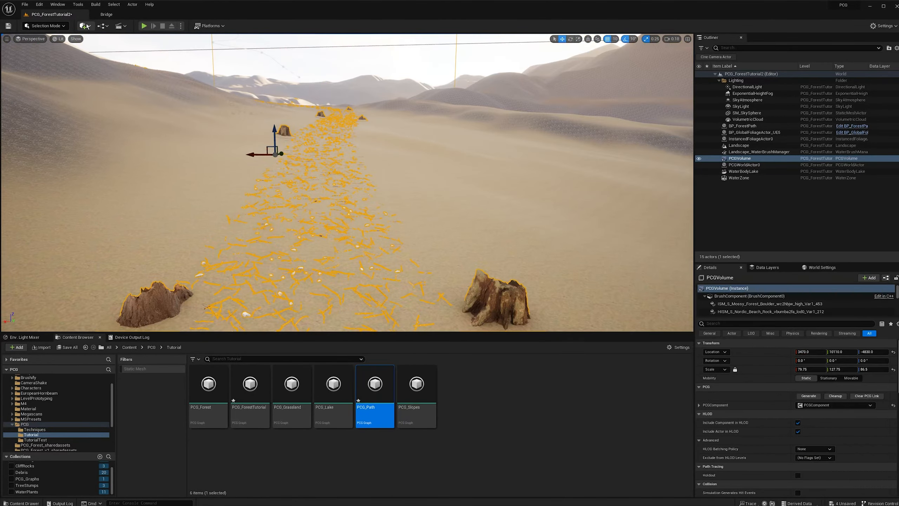
Step: Add a Decal Actor above the path and assign it the MI_Oak_Leaves_vfrdaaeh_4K material from the Megascans Decals folder
click(85, 26)
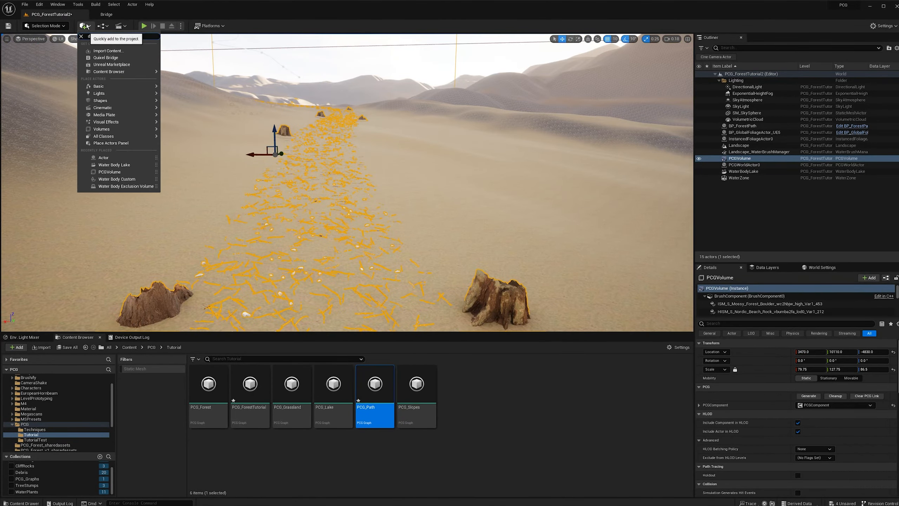
click(124, 47)
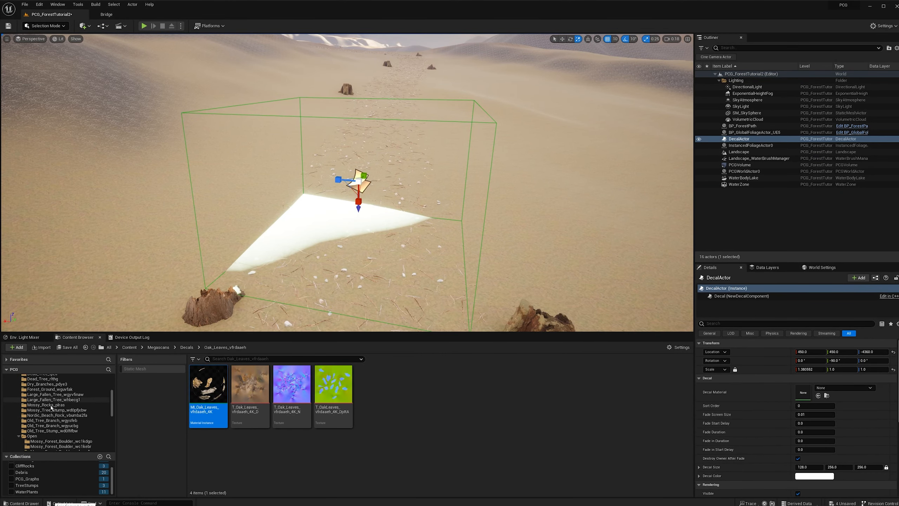
scroll(51, 407, down, 10)
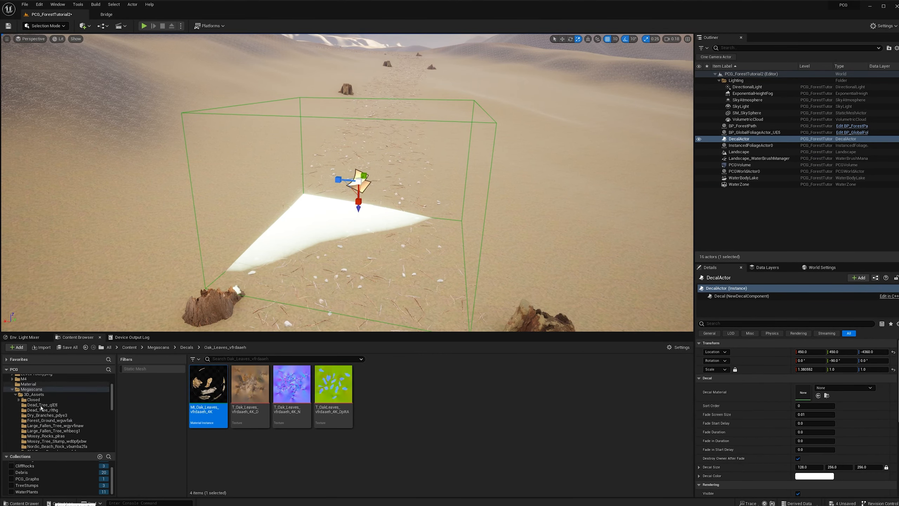
click(36, 394)
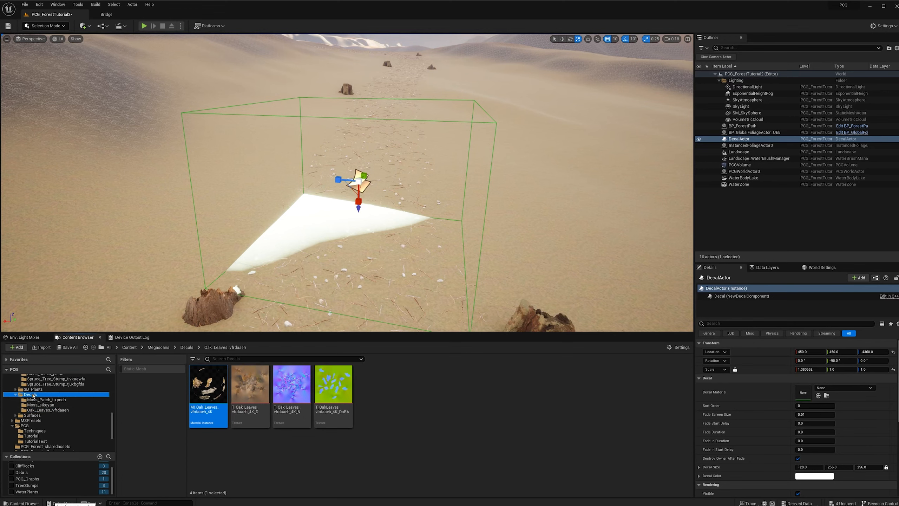
click(45, 409)
right_drag(360, 234, 356, 252)
key(w)
key(q)
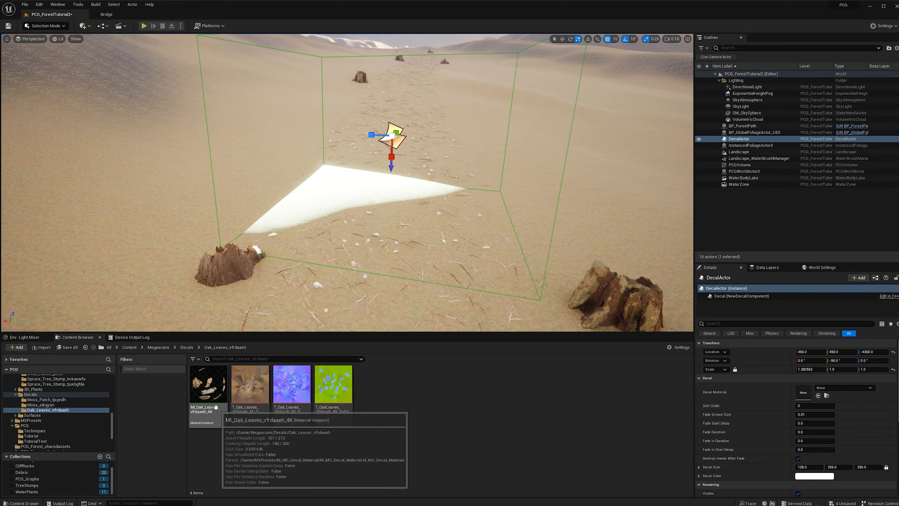
drag(209, 386, 803, 391)
Step: Lower the leaf decal to a Z location of -4450 and scale it down to about 1.02, 0.77, 0.77
right_drag(389, 177, 389, 206)
drag(458, 197, 459, 236)
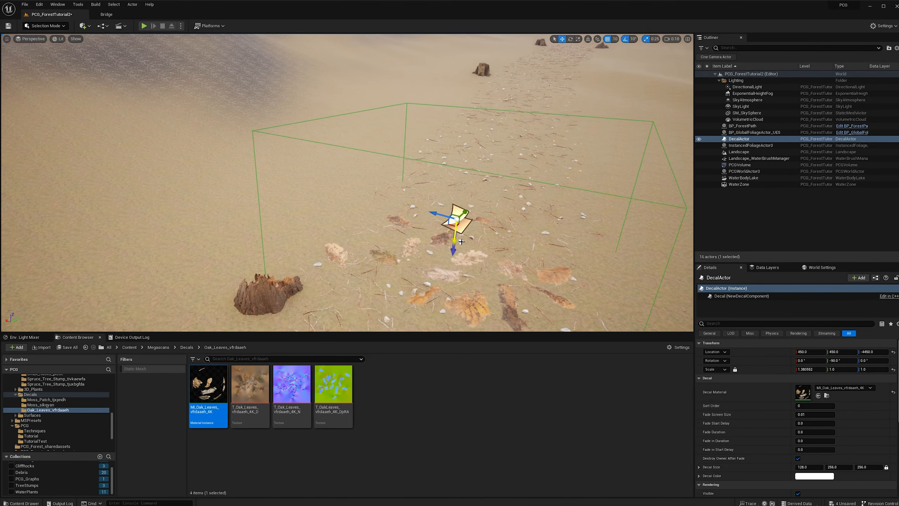
right_drag(460, 236, 413, 249)
key(r)
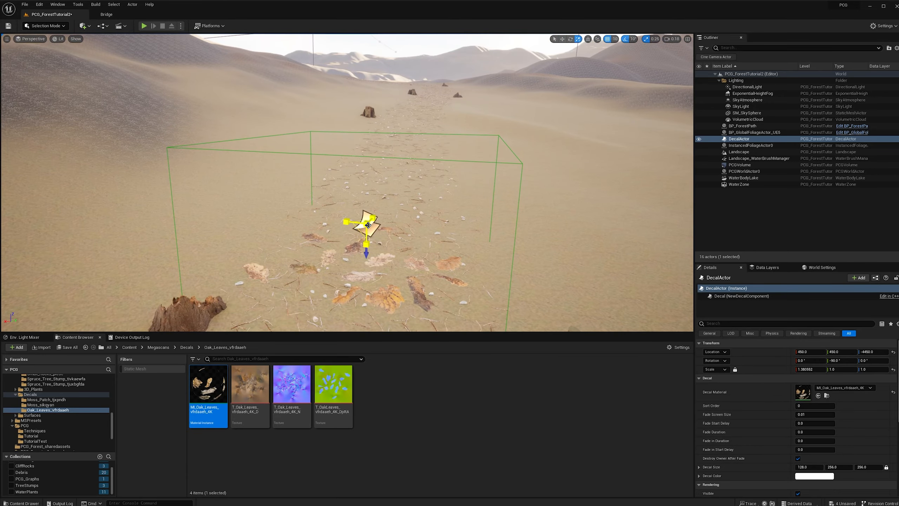
drag(368, 224, 356, 241)
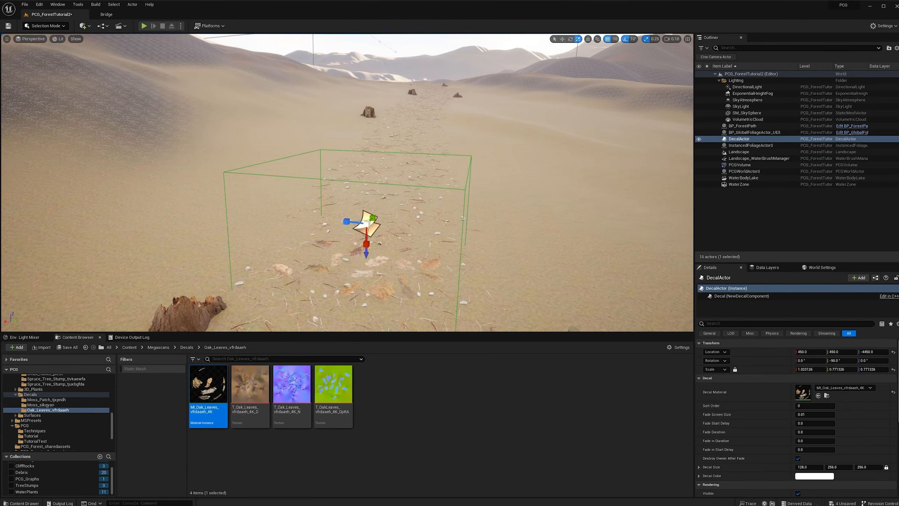
right_drag(396, 212, 397, 227)
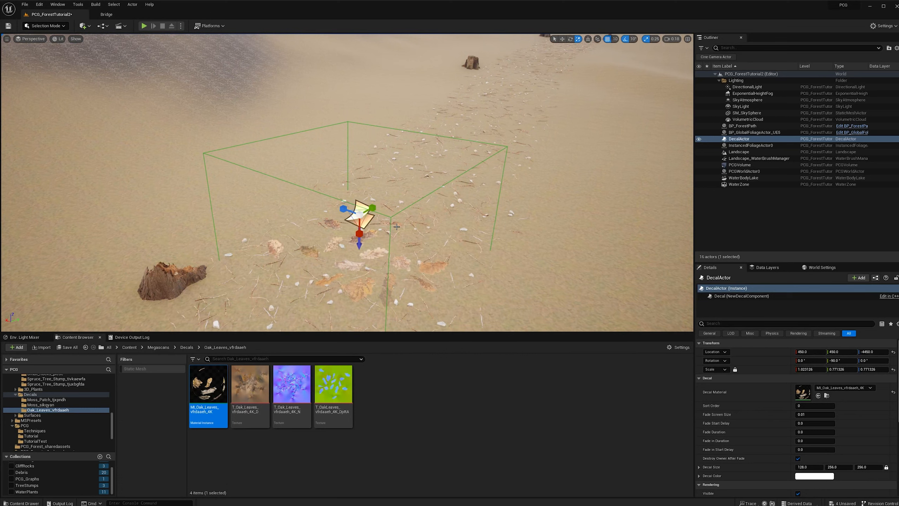
Step: Convert the decal actor into a Blueprint subclass named BP_Decal_FallenLeaves in the Blueprints folder
click(746, 140)
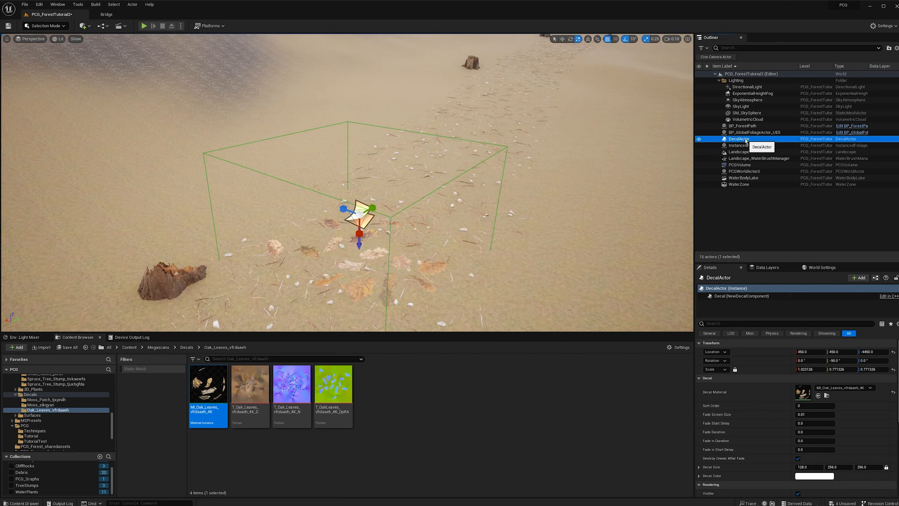
click(876, 278)
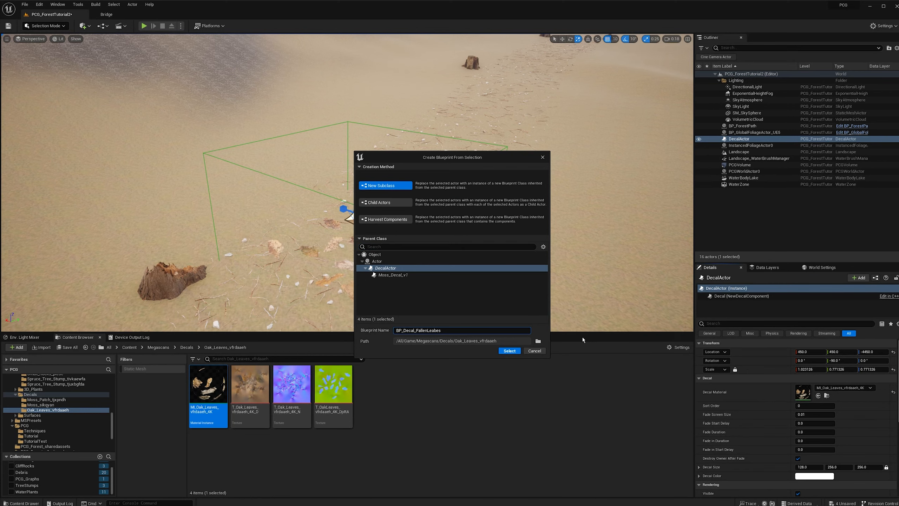
text(es)
Step: Delete the placed BP_Decal_FallenLeaves actor from the level and save the unsaved content
click(763, 119)
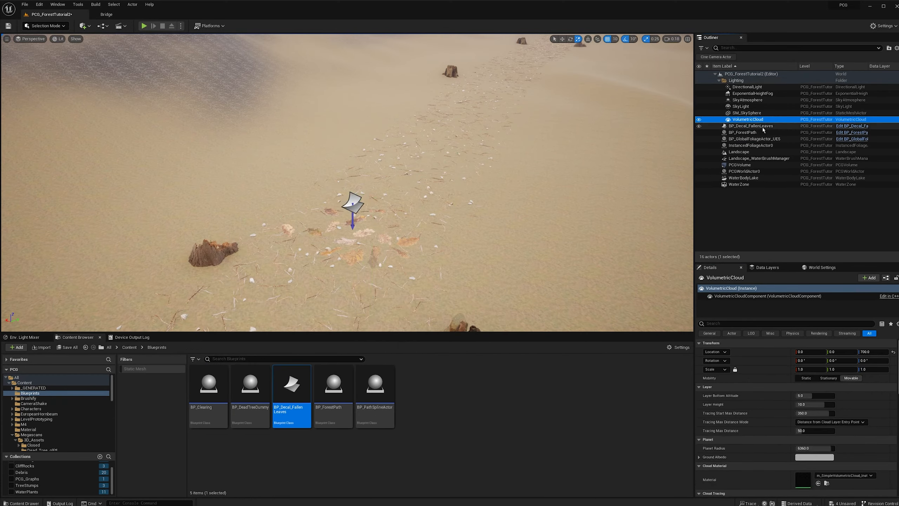
click(762, 126)
key(Delete)
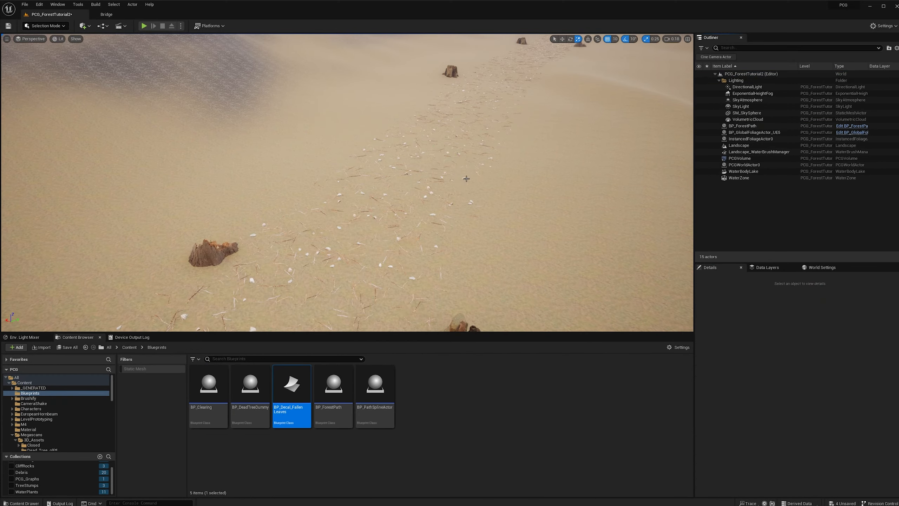
right_drag(466, 179, 502, 121)
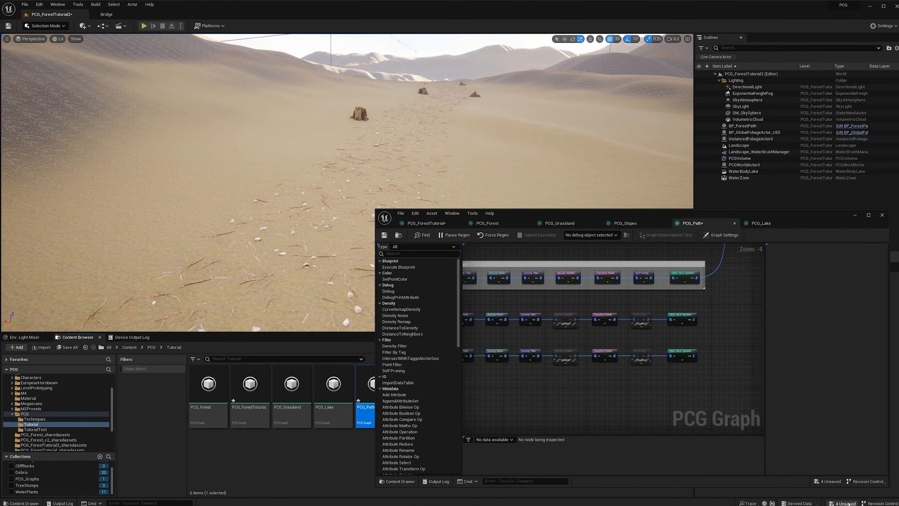
click(849, 503)
click(506, 332)
Step: Duplicate the lowest chain's Density Filter, Density Noise and Density Filter nodes below it and connect the distance node's output to the copy
right_drag(542, 370, 582, 339)
drag(490, 351, 566, 324)
key(ctrl+d)
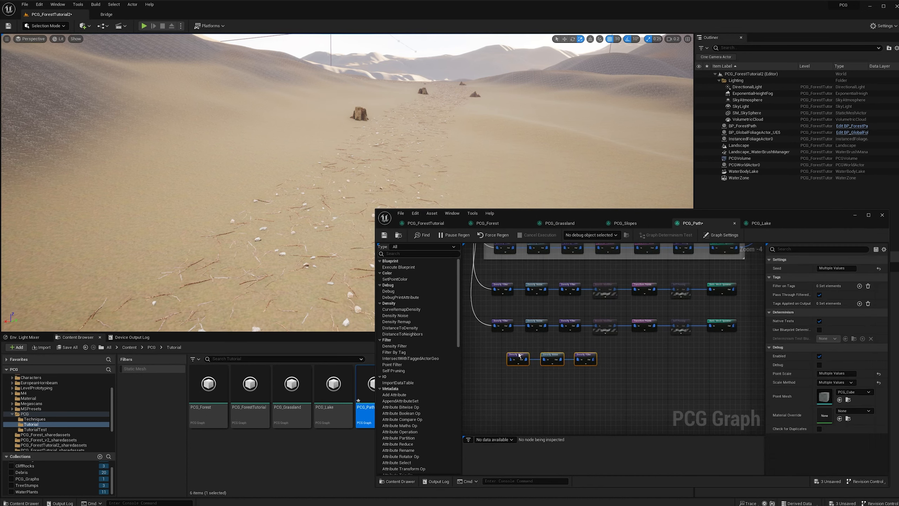
drag(520, 357, 506, 357)
scroll(506, 356, down, 1)
right_drag(506, 357, 543, 386)
drag(504, 264, 535, 388)
right_drag(522, 392, 511, 383)
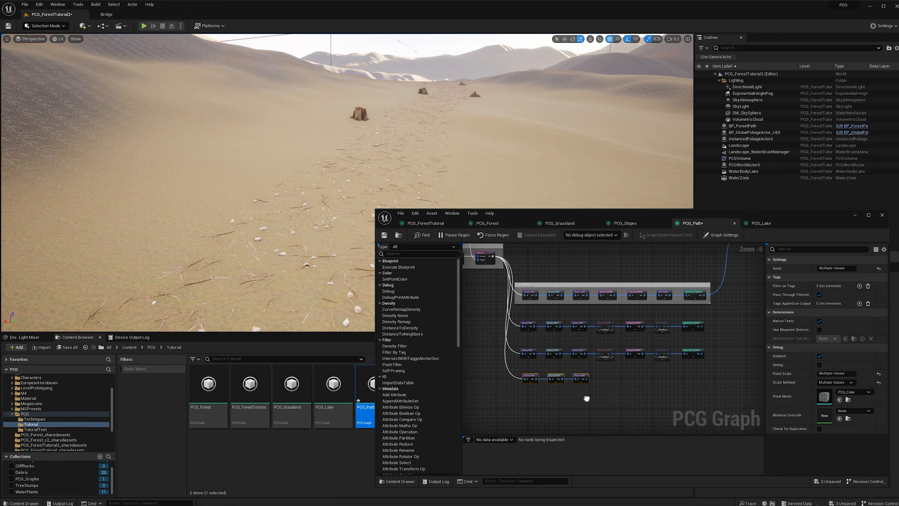
Step: Check the branch spawner's mesh entries and wrap the two debris chains in comment boxes, titling the upper one Dry Branches
drag(689, 331, 686, 331)
click(777, 323)
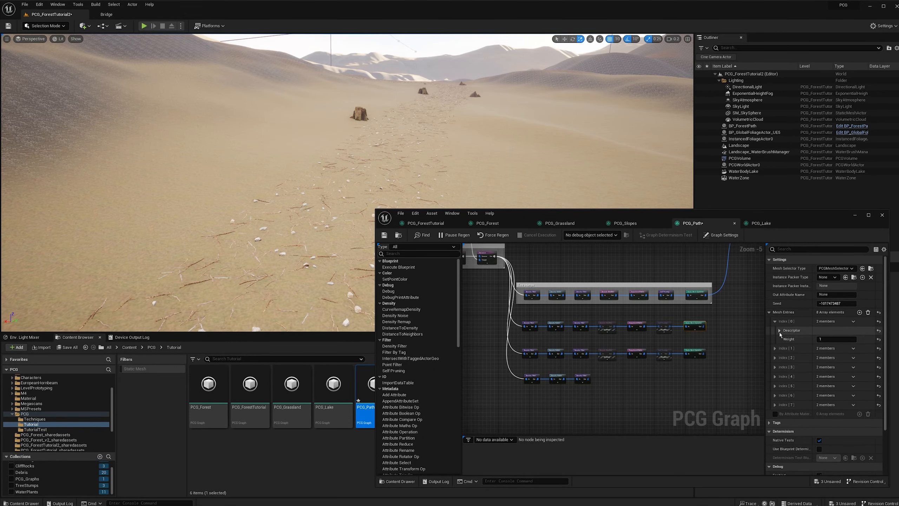
right_drag(739, 332, 702, 329)
drag(676, 313, 493, 337)
text(cDry Branches)
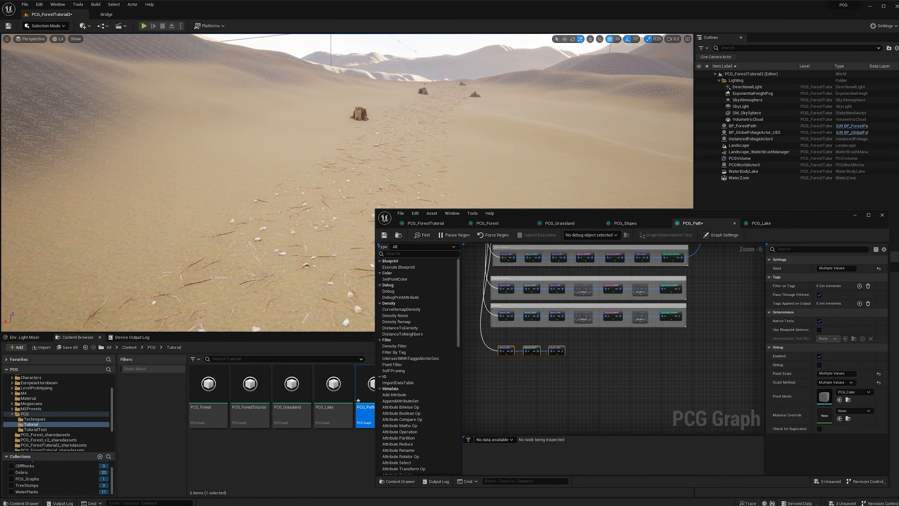
Step: Add a Transform Points node after the last Density Filter of the new chain and space it farther along
scroll(584, 334, up, 1)
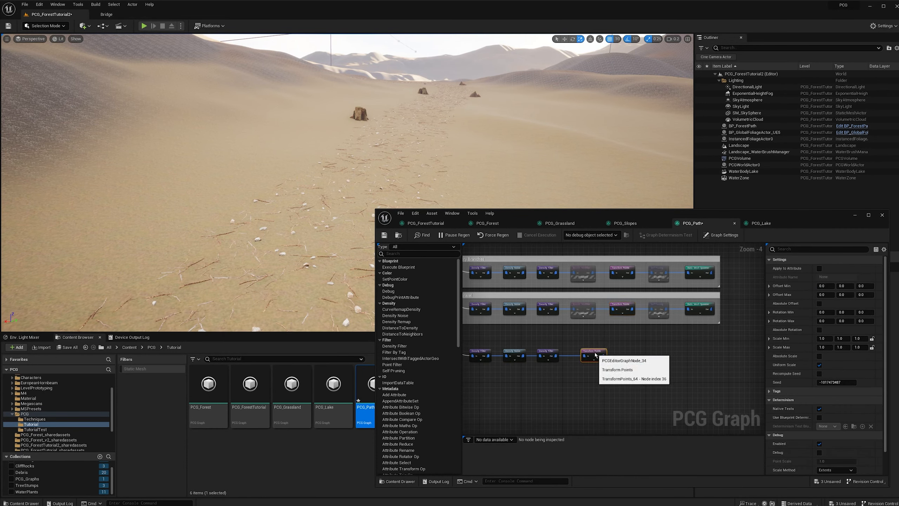
drag(596, 353, 628, 356)
right_drag(629, 356, 603, 351)
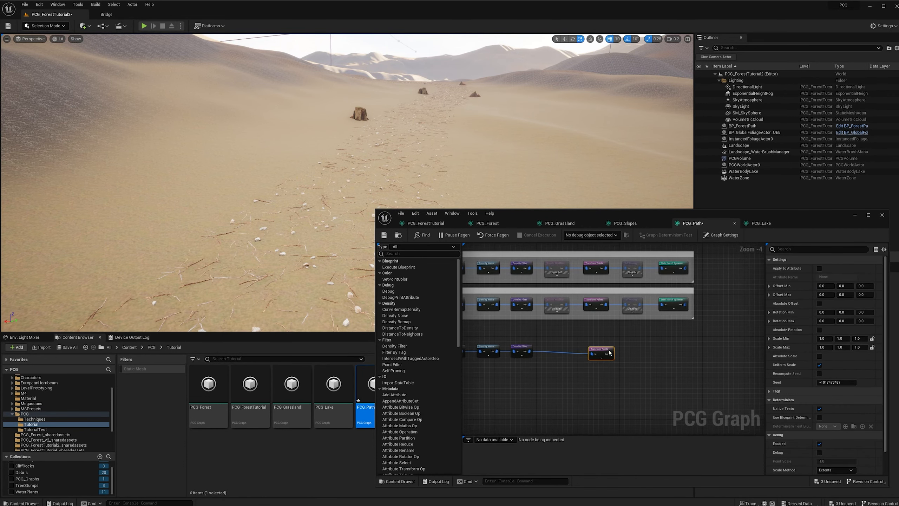
Step: Add a Spawn Actor node fed by the new Transform Points node and place it at the chain's end
mouse_move(599, 349)
mouse_down()
mouse_move(564, 346)
mouse_move(602, 353)
mouse_up()
text(spawn ac)
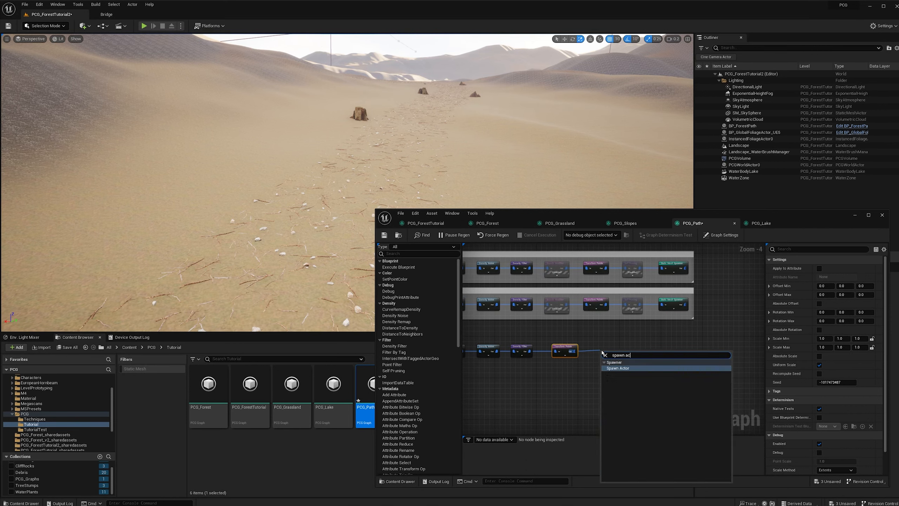
key(Return)
drag(656, 338, 601, 362)
Step: Set the Spawn Actor node's template class to BP_Decal_FallenLeaves and its option to Merge PCGOnly
click(836, 268)
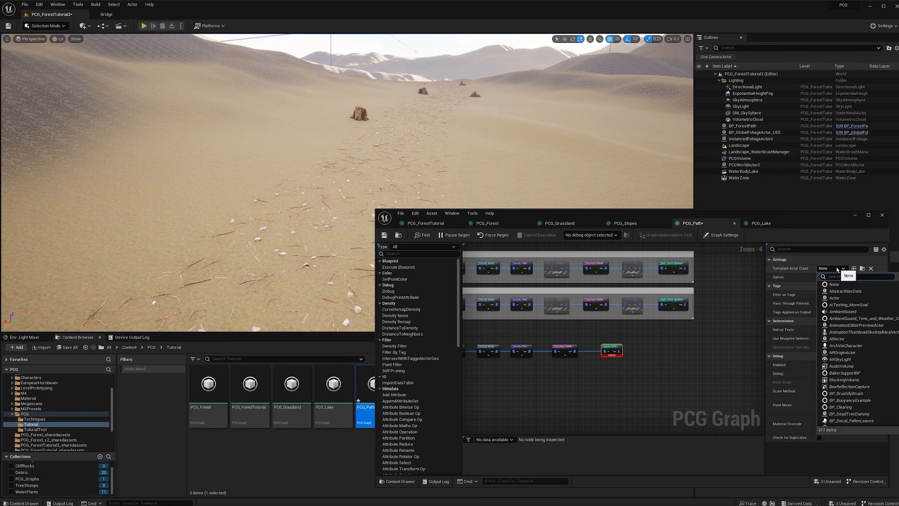
text(BP_D)
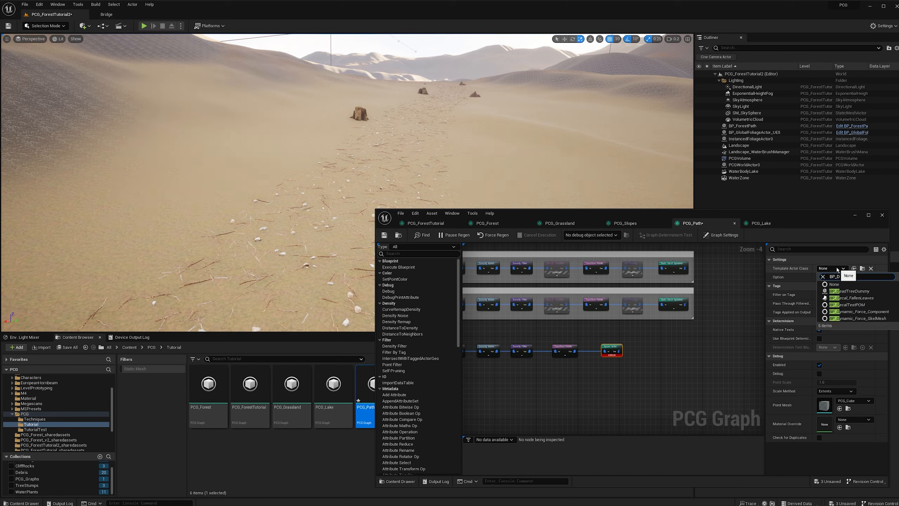
click(853, 298)
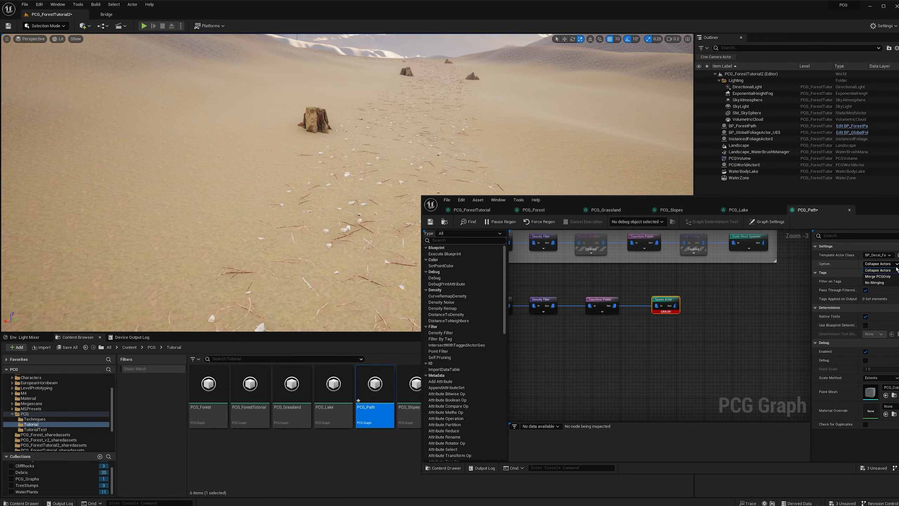
click(878, 276)
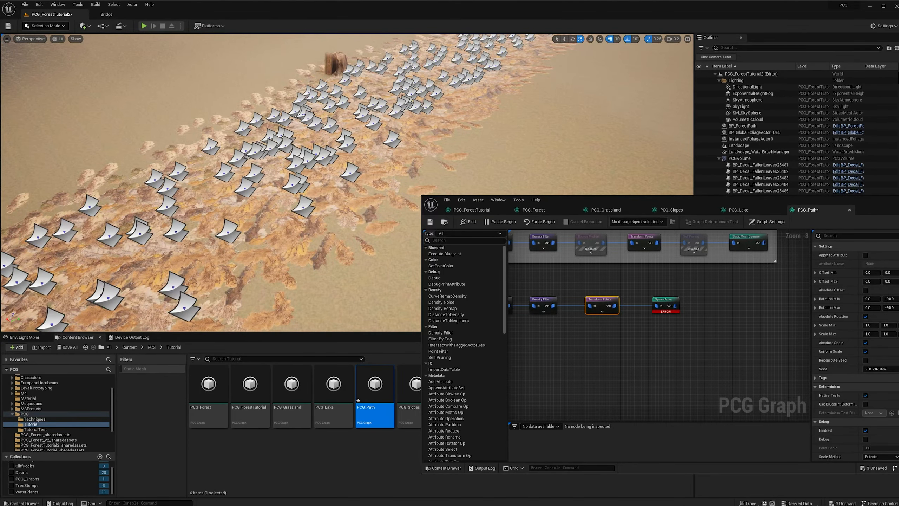
Step: Inspect the spawned leaf decals up close and open the Transform Points node's Scale Min X for editing
key(w)
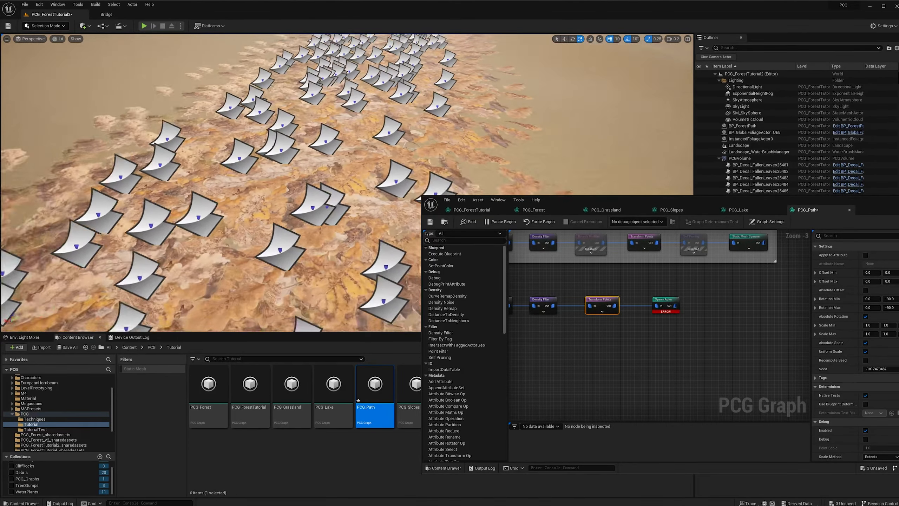
key(s)
click(871, 325)
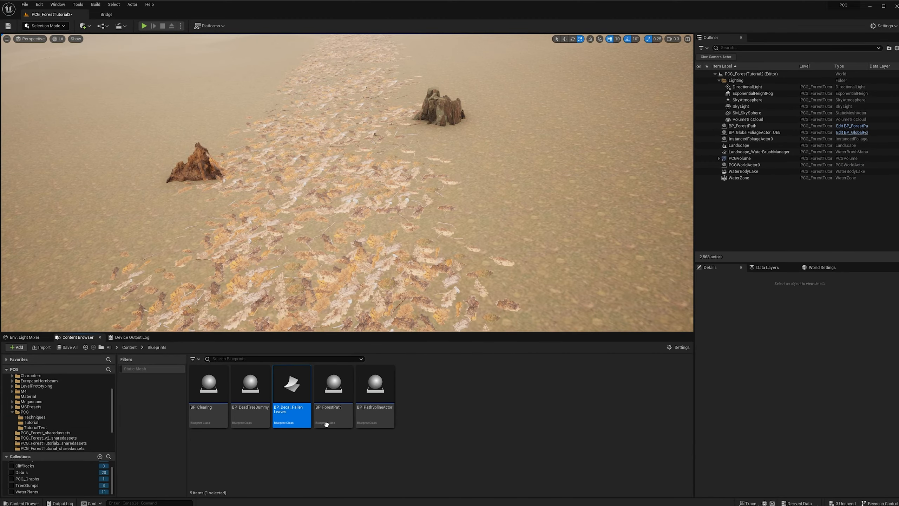
Step: Duplicate the BP_Decal_FallenLeaves blueprint and rename the copy BP_TreeBark
key(ctrl+d)
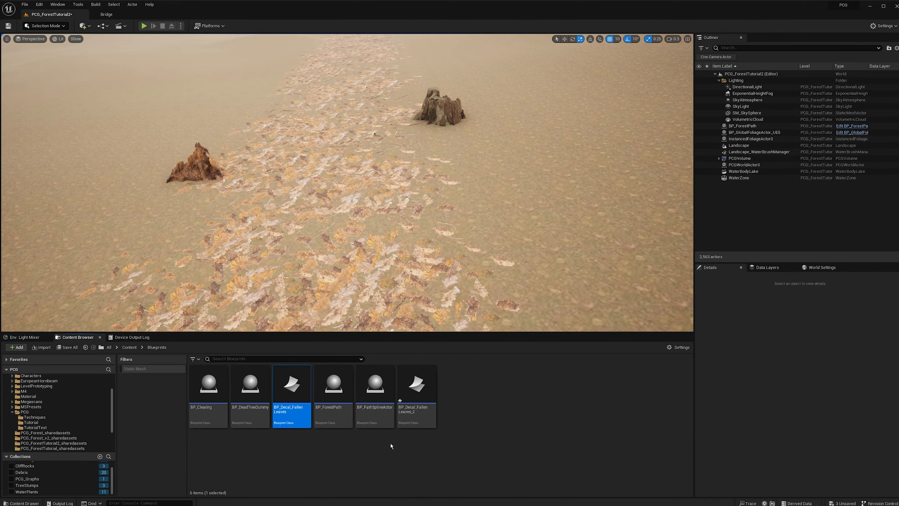
click(380, 406)
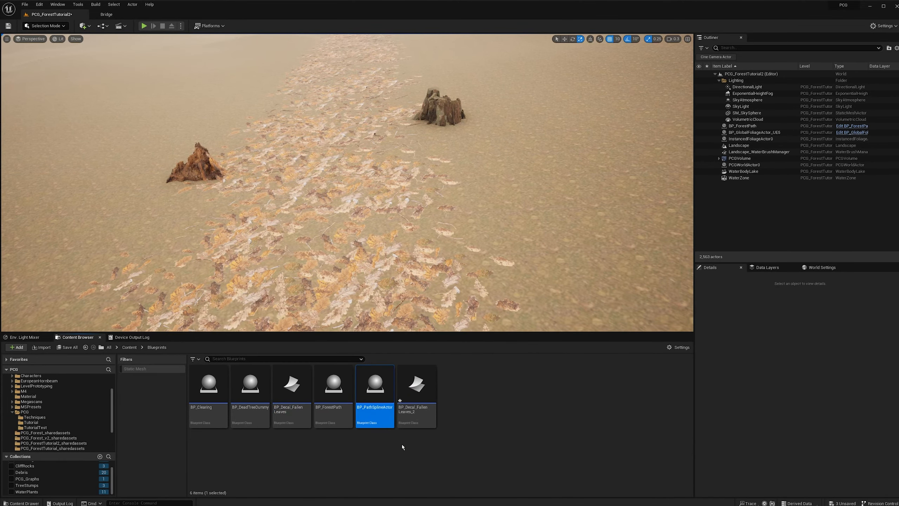
click(421, 411)
key(F2)
key(F2)
text(BP_TreeBark)
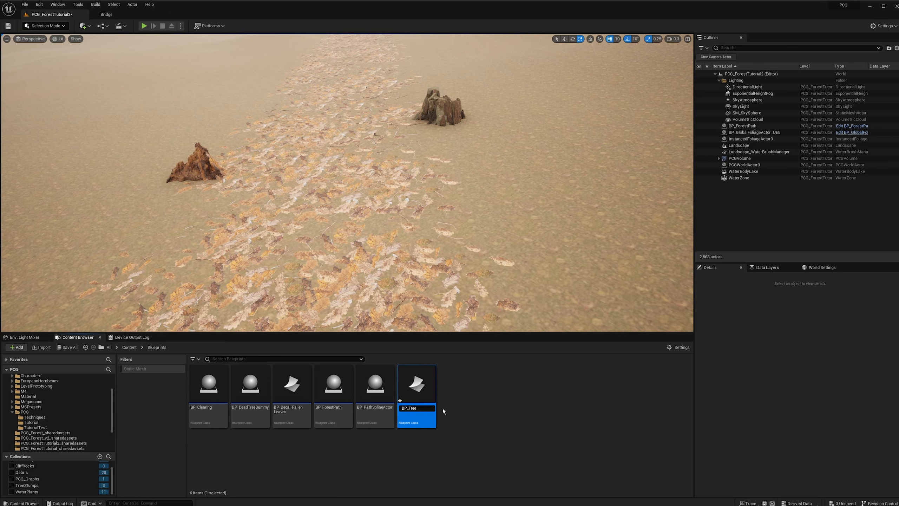
key(Return)
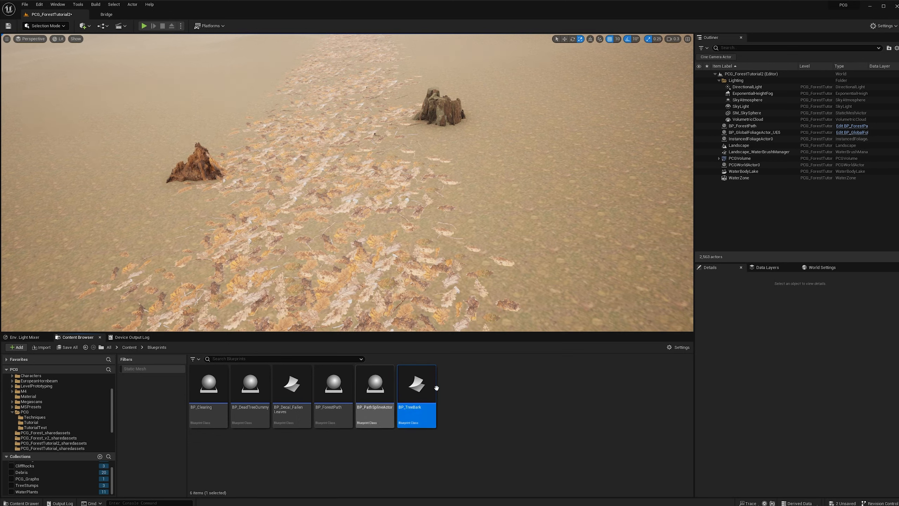
Step: Duplicate the leaf decal chain in PCG_Path, align the copy beneath it and open its Spawn Actor's template class choices
key(ctrl+d)
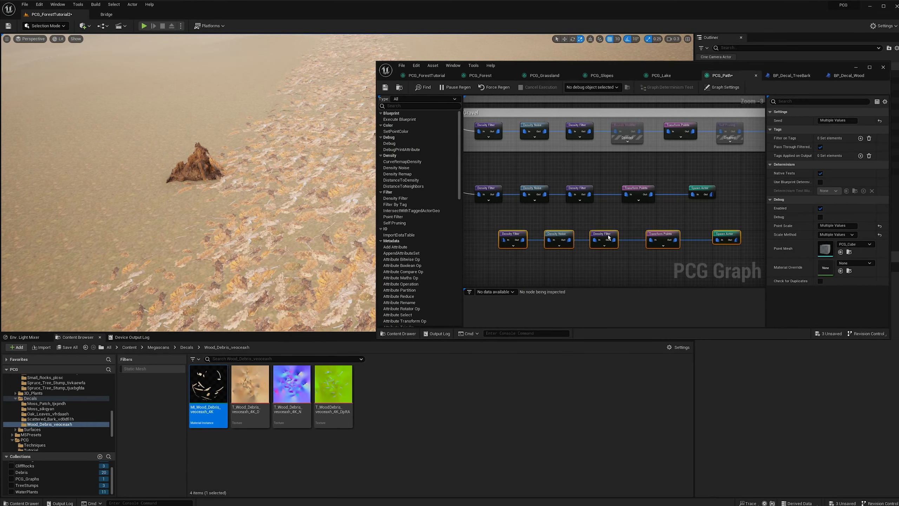
drag(608, 237, 584, 234)
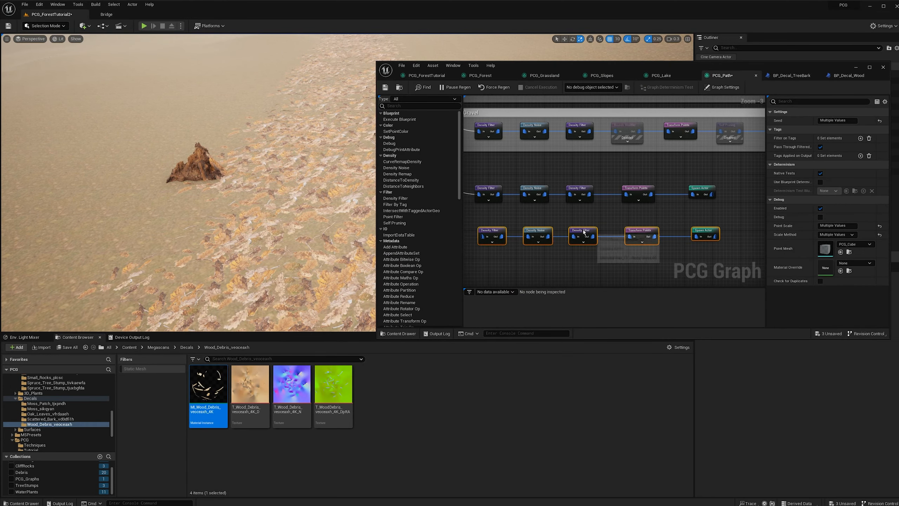
click(701, 235)
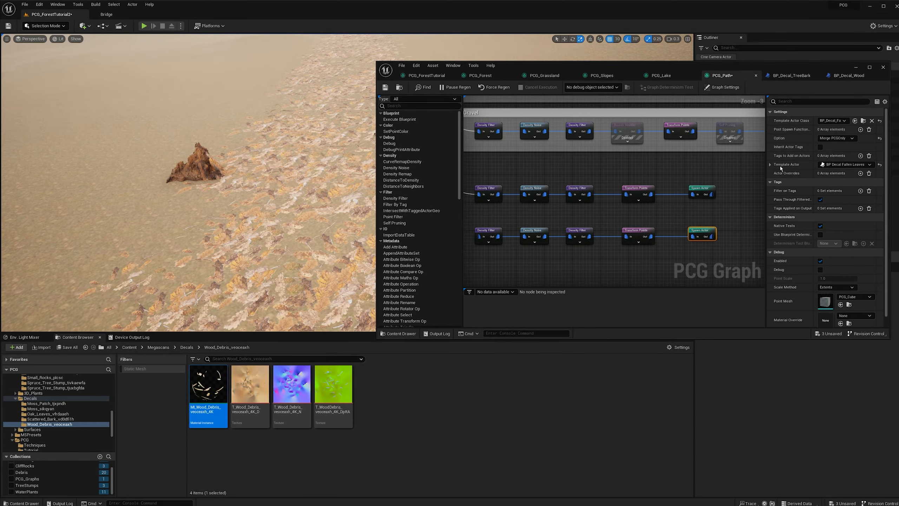
click(833, 120)
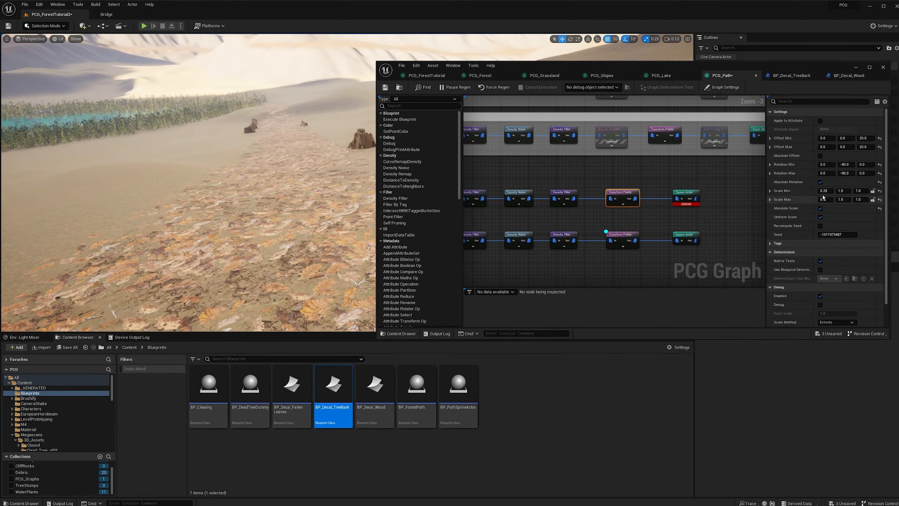
Step: Set the upper decal chain's Transform Points Scale Min to 0.1 and Scale Max to 0.3
key(Tab)
key(Tab)
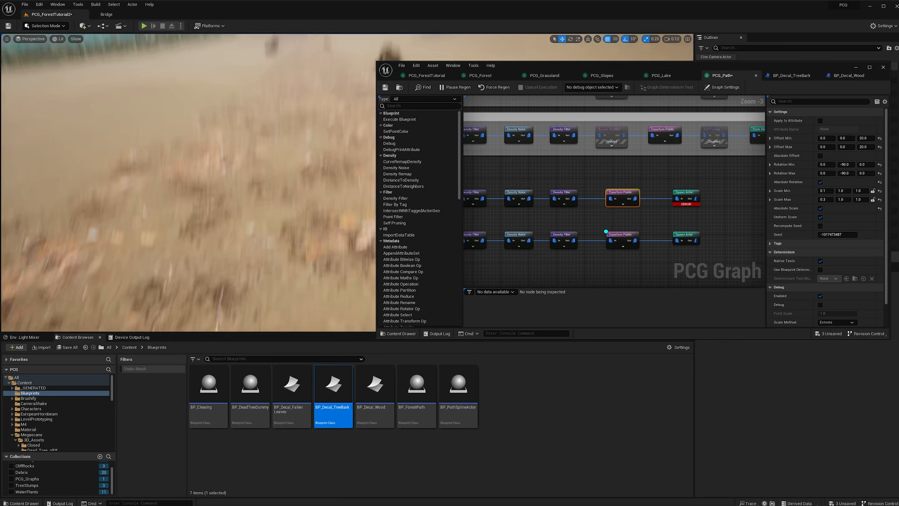
Step: Duplicate the lowest decal chain, from Density Filter to Spawn Actor, and place the copy beneath it
right_drag(623, 248, 669, 198)
drag(496, 177, 722, 213)
key(ctrl+d)
drag(530, 234, 507, 229)
Step: Connect the distance node's output to the first Density Filter of the third decal chain
right_drag(475, 200, 494, 211)
scroll(495, 209, down, 3)
click(499, 195)
scroll(500, 196, up, 1)
drag(511, 102, 549, 243)
scroll(550, 257, up, 1)
click(548, 255)
Step: Align the third decal chain's density nodes and Transform Points node with the chains above
drag(646, 217, 545, 248)
right_drag(552, 230, 513, 216)
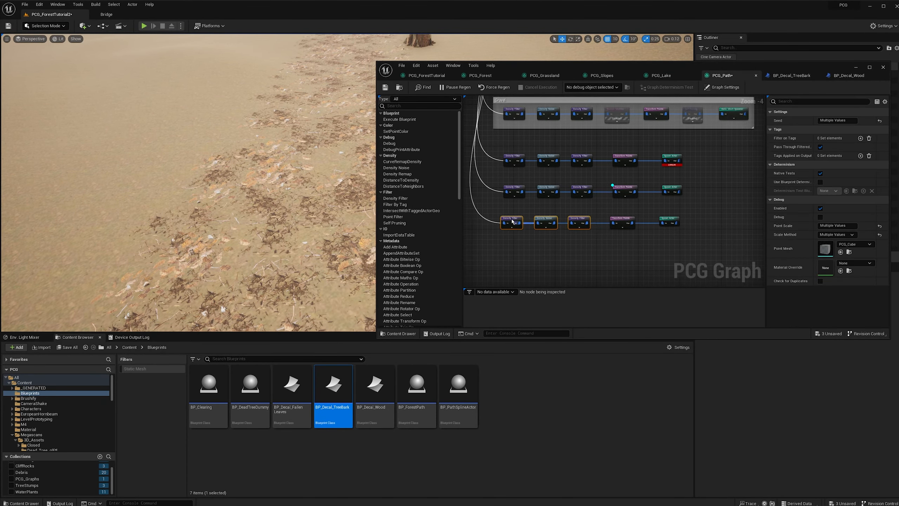
drag(513, 218, 515, 219)
drag(619, 219, 622, 219)
right_drag(686, 232, 670, 231)
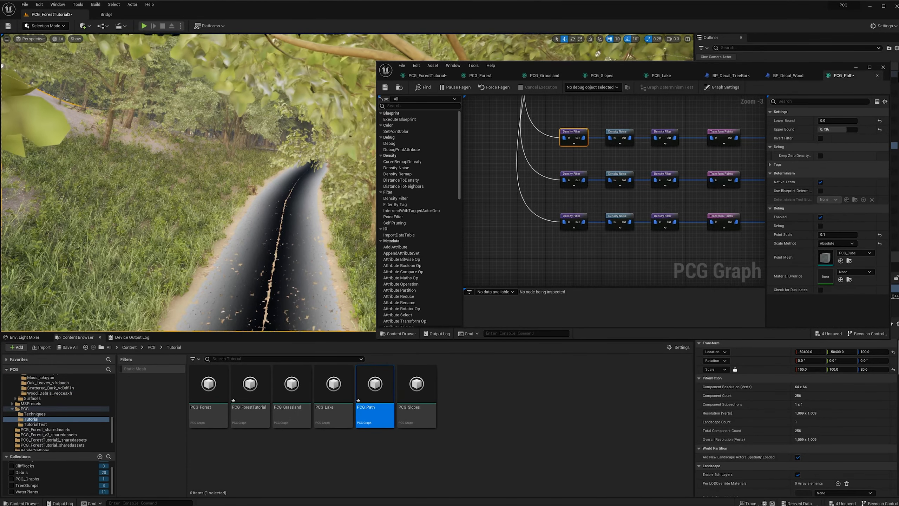
Step: Raise the Upper Bound of the upper decal chain's first Density Filter slightly above 0.912, previewing its points along the path
drag(845, 129, 849, 131)
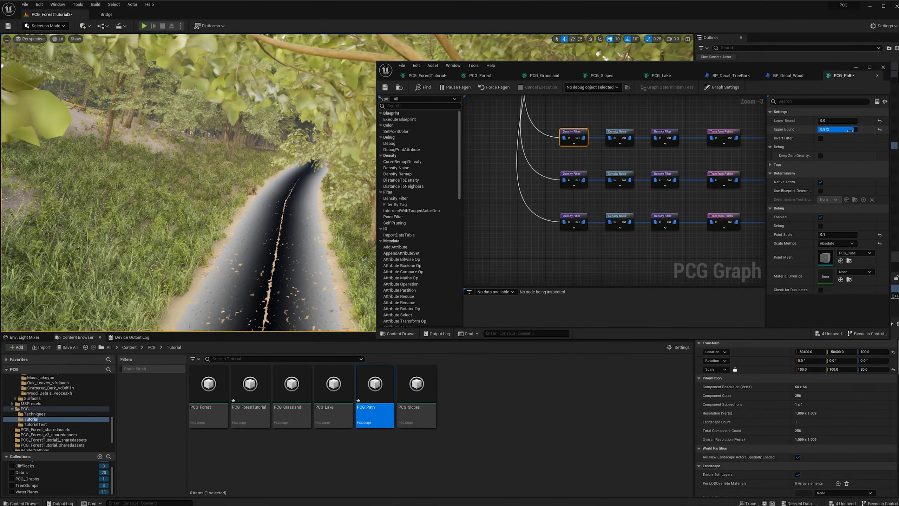
drag(315, 180, 315, 223)
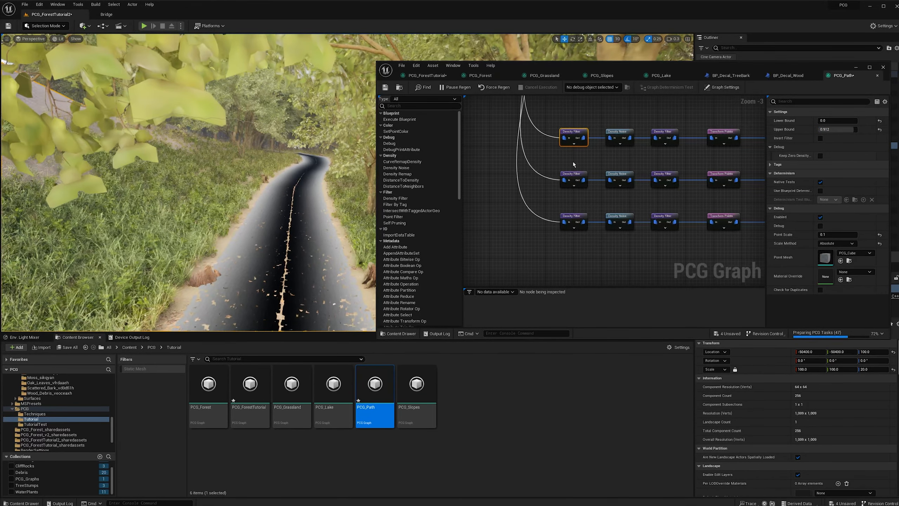
drag(568, 161, 577, 200)
drag(573, 197, 573, 198)
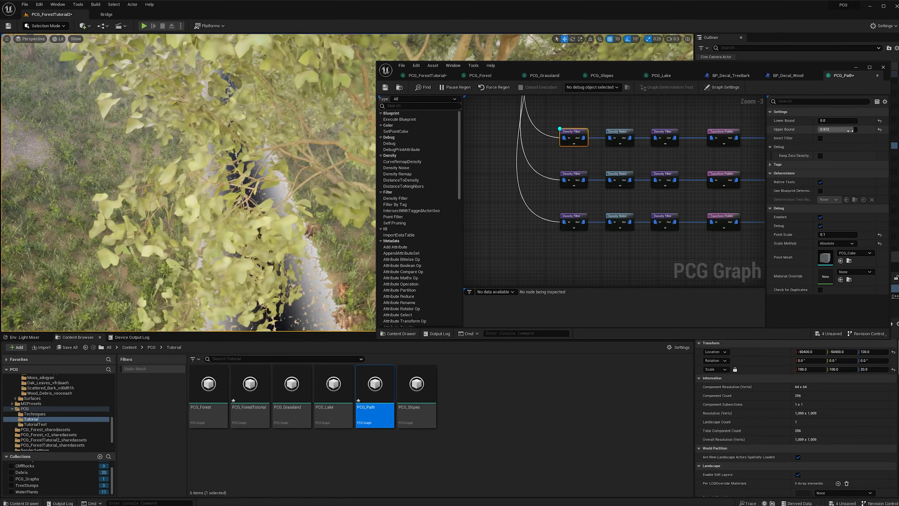
drag(850, 129, 855, 129)
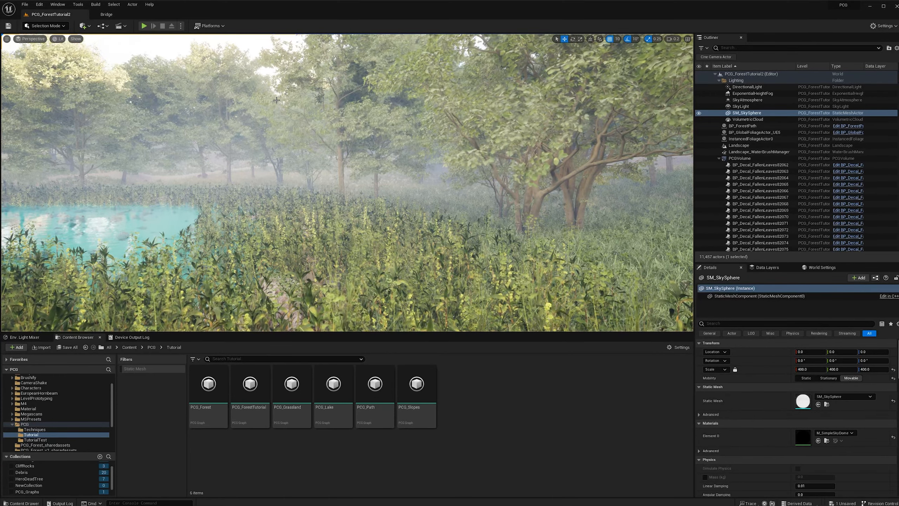
Step: Place an empty Actor in the level near the lake
right_drag(424, 164, 421, 147)
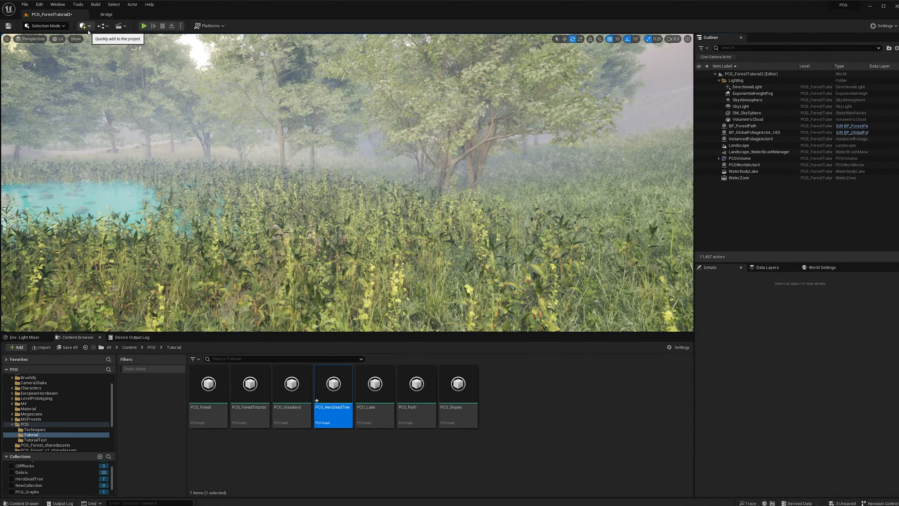
click(84, 26)
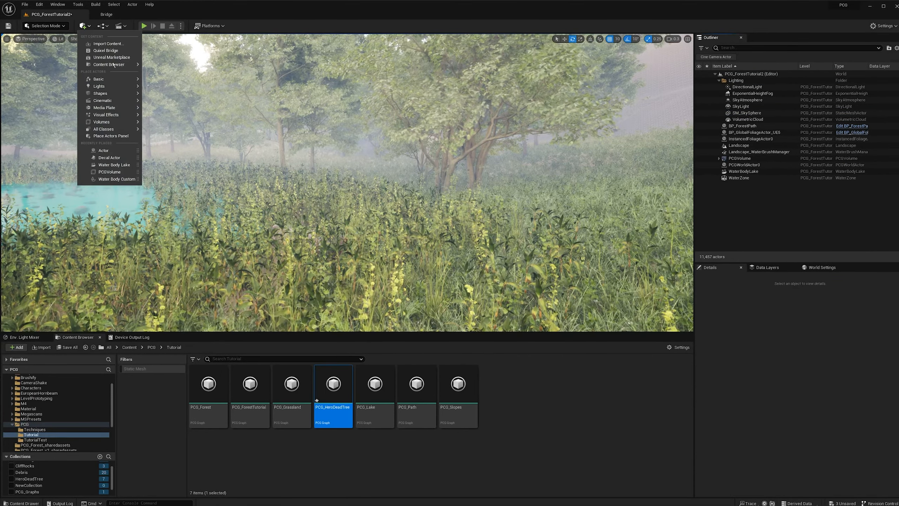
mouse_move(111, 79)
click(166, 81)
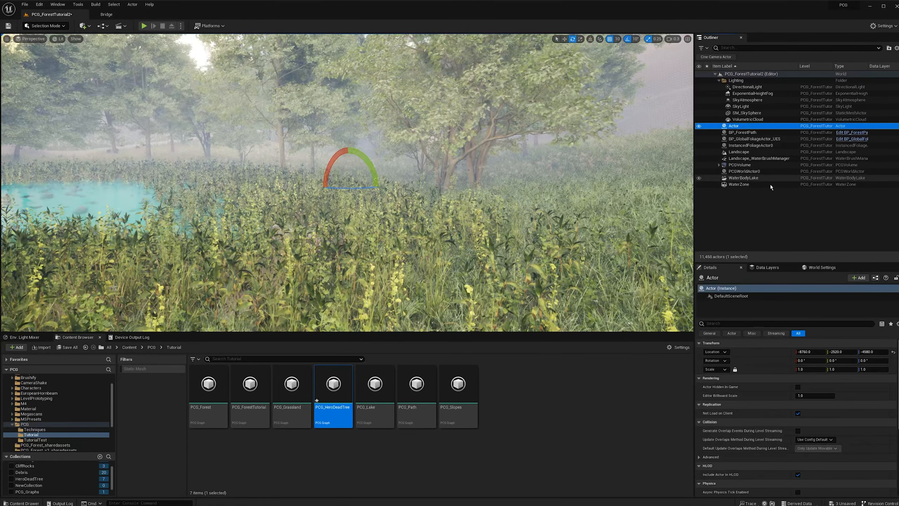
Step: Convert the placed Actor into a new blueprint subclass named BP_HeroDeadTree_Dummy in the Blueprints folder
click(874, 278)
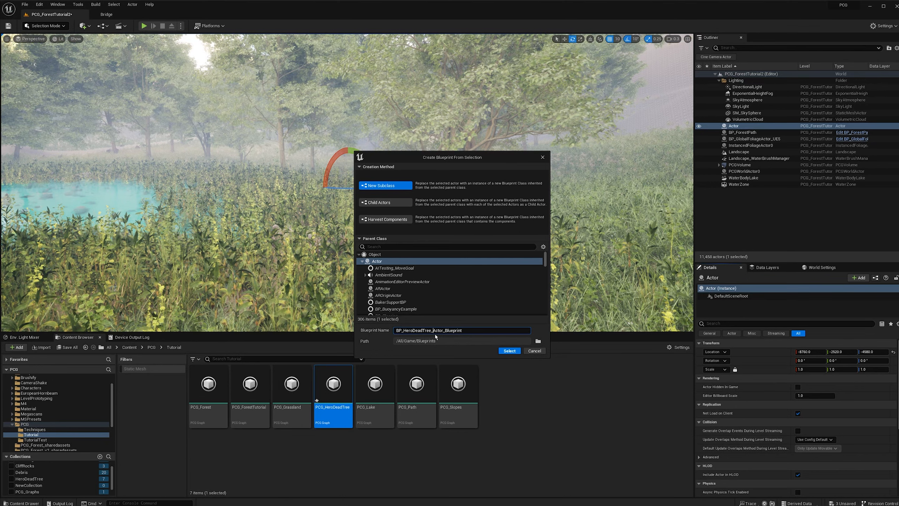
text(Dummy)
key(Delete)
key(Delete)
key(Delete)
key(Delete)
key(Delete)
key(Delete)
key(Delete)
key(Delete)
key(Delete)
key(Delete)
key(Delete)
key(Delete)
key(Delete)
key(Delete)
key(Delete)
click(509, 351)
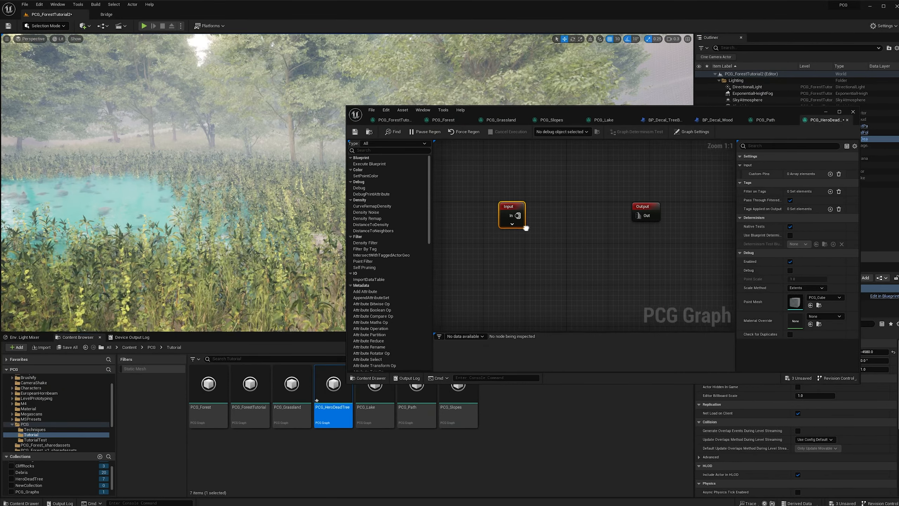
Step: Add a Get Actor Data node below the Input node in the PCG_HeroDeadTree graph
right_drag(526, 225, 494, 215)
right_click(488, 243)
text(get actor data)
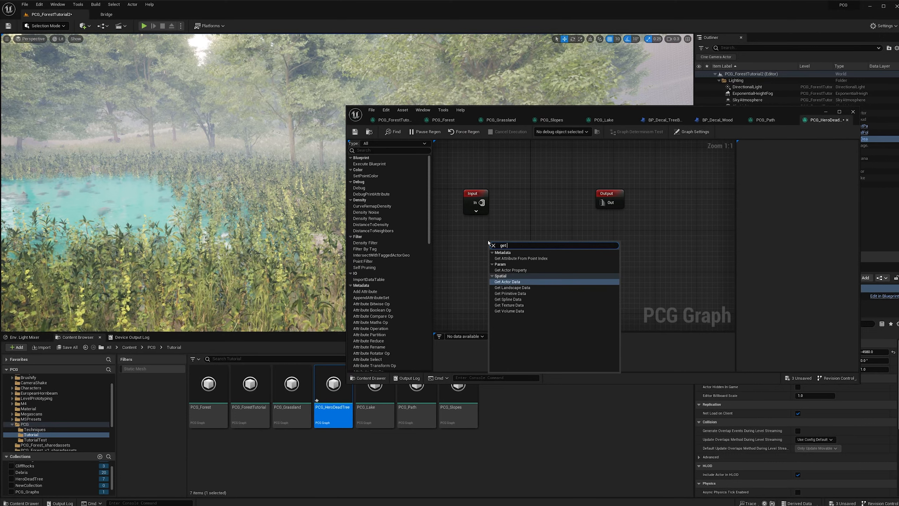
key(Return)
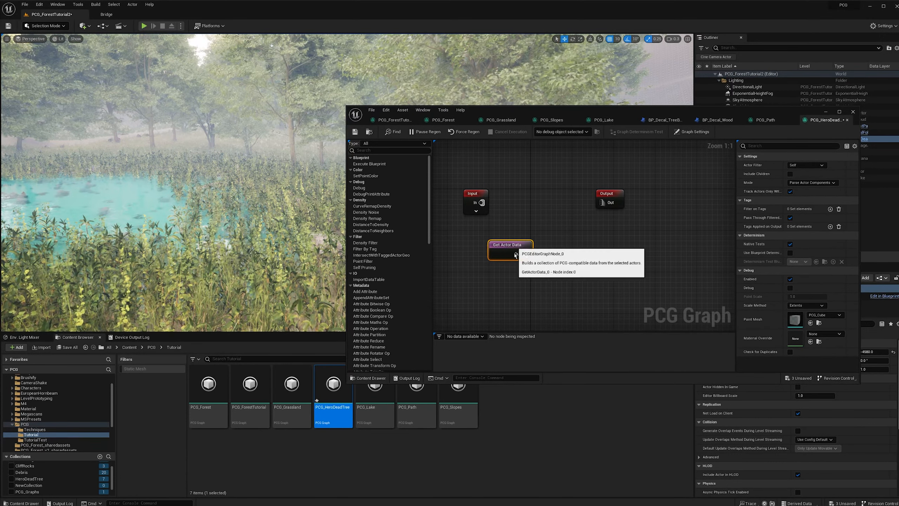
drag(509, 241, 509, 251)
right_drag(535, 241, 551, 240)
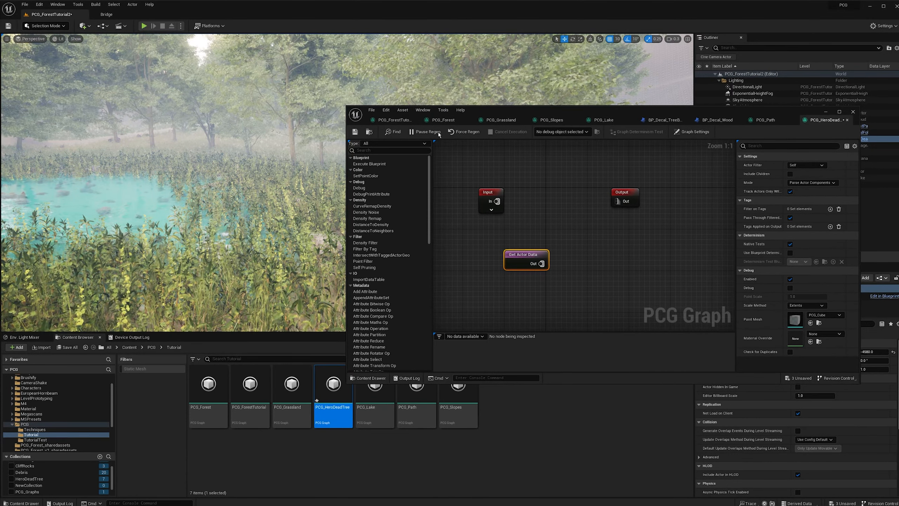
Step: Add PCG_HeroDeadTree as a subgraph in the PCG_ForestTutorial graph and open that subgraph
click(394, 120)
mouse_move(527, 272)
right_down()
mouse_move(554, 289)
mouse_move(530, 267)
right_up()
scroll(530, 269, up, 2)
drag(324, 389, 512, 273)
double_click(528, 278)
Step: Set Get Actor Data to filter All World Actors, selected By Class with BP_HeroDeadTree_Dummy, and check the debug object choices
click(807, 165)
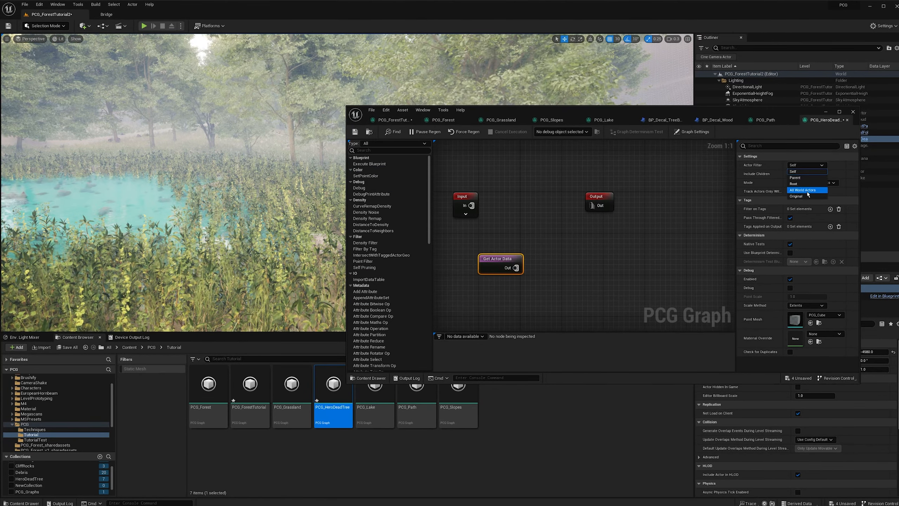
click(804, 193)
click(807, 183)
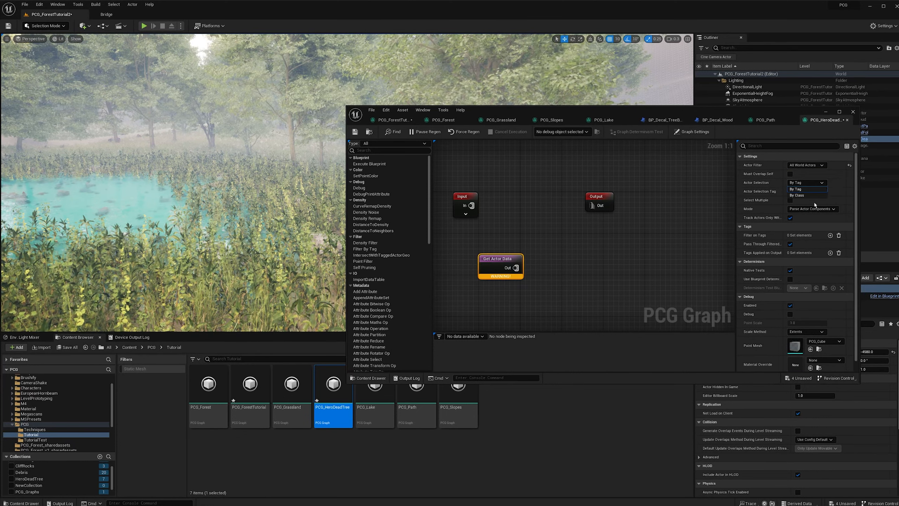
click(817, 195)
click(799, 191)
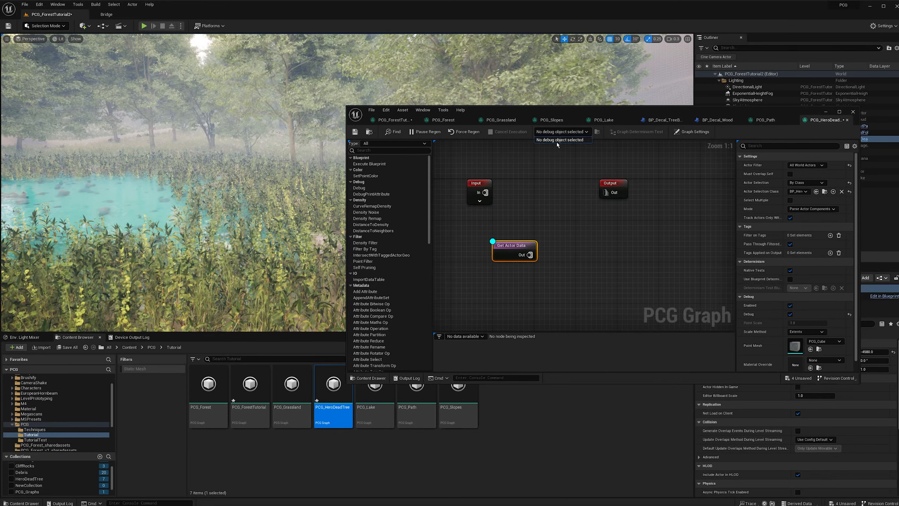
click(557, 141)
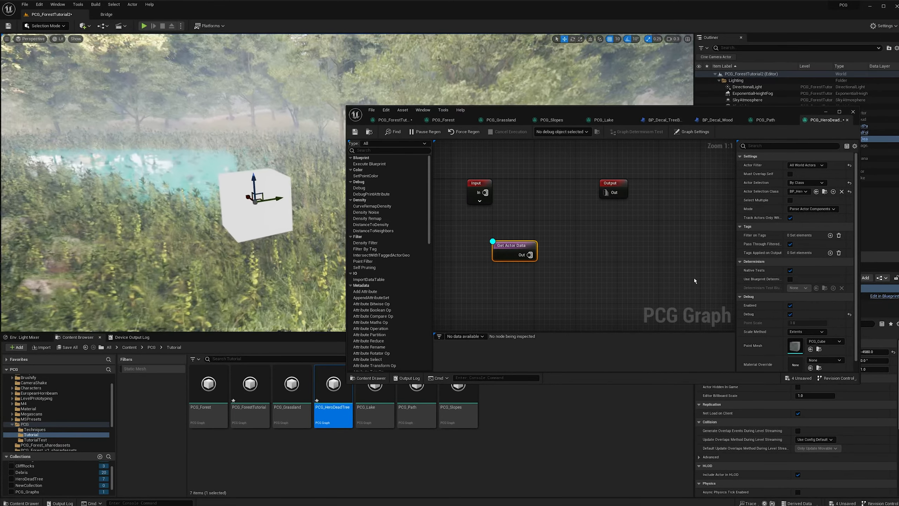
Step: Add a Projection node fed by Get Actor Data in the PCG_HeroDeadTree graph and place it in line with that node
right_drag(584, 243, 547, 237)
drag(493, 248, 543, 248)
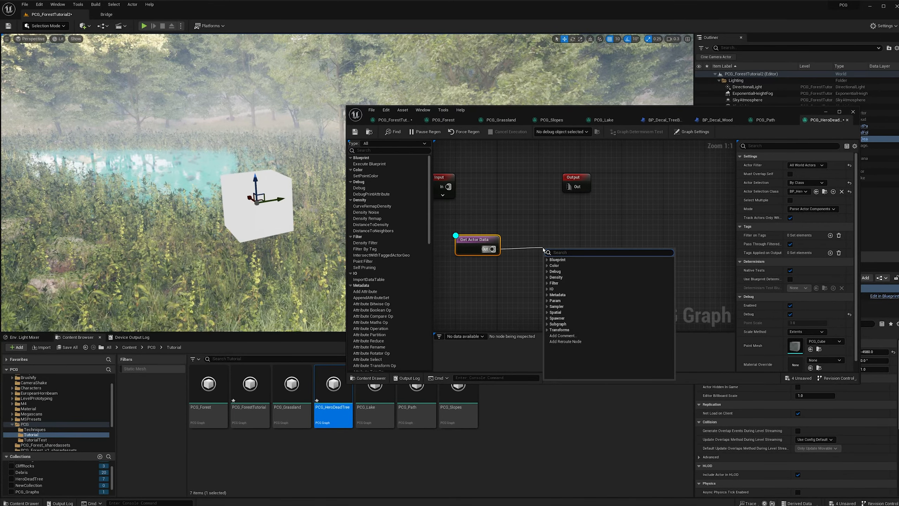
text(pro)
key(Return)
right_drag(455, 200, 499, 204)
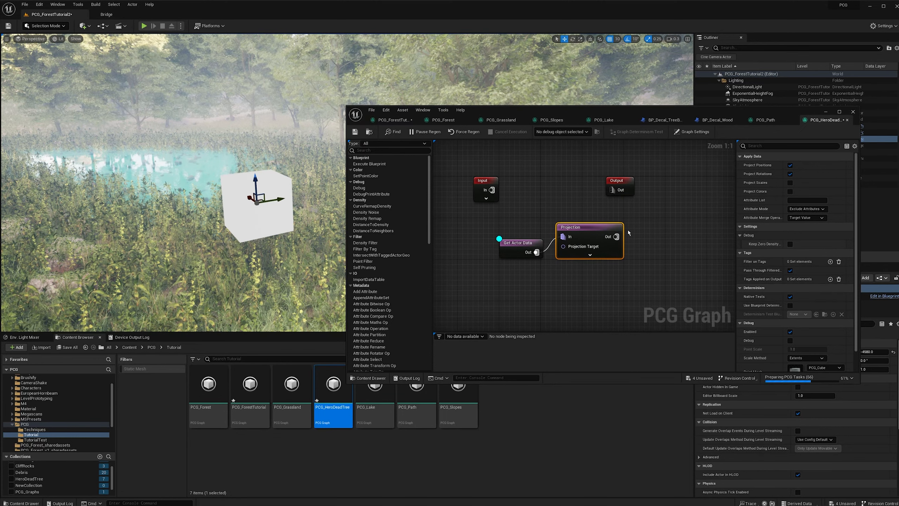
drag(621, 236, 641, 246)
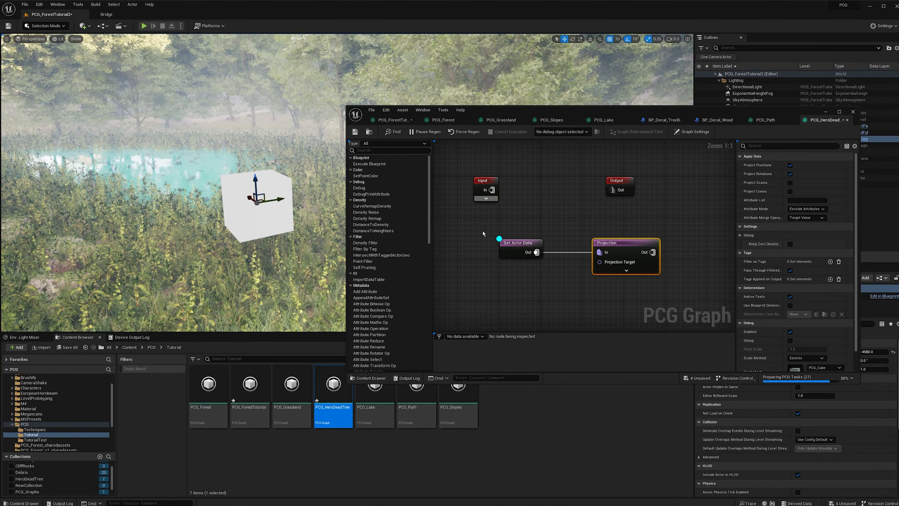
Step: Expand the Input node, connect one of its additional pins to the Projection Target, and switch to the PCG_ForestTutorial graph
click(486, 198)
drag(498, 203, 600, 262)
click(392, 120)
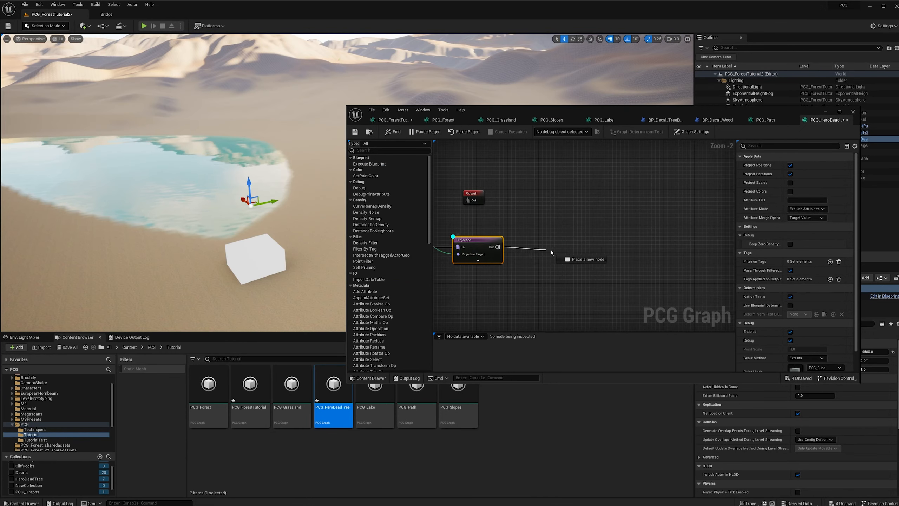
Step: Add a Static Mesh Spawner fed by the Projection node in the PCG_HeroDeadTree graph and place it beside that node
drag(497, 246, 551, 249)
text(spawn)
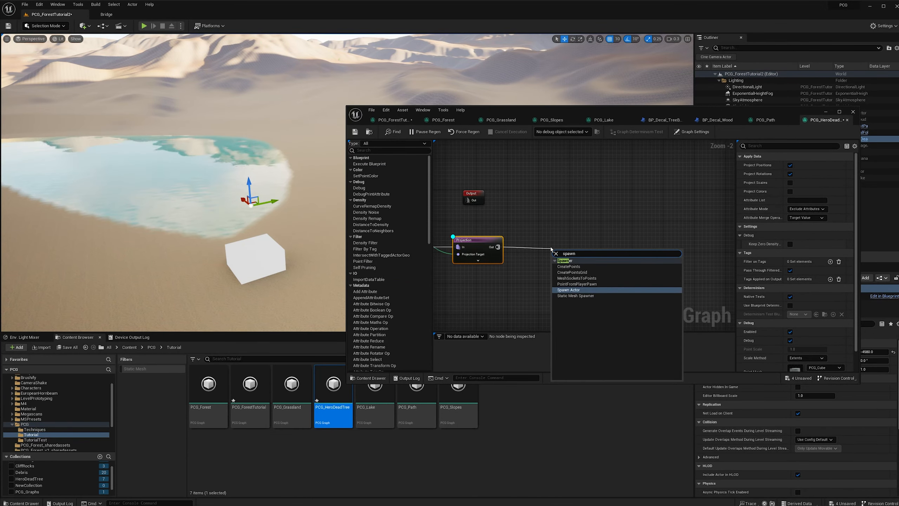
key(Down)
key(Return)
drag(574, 262, 562, 255)
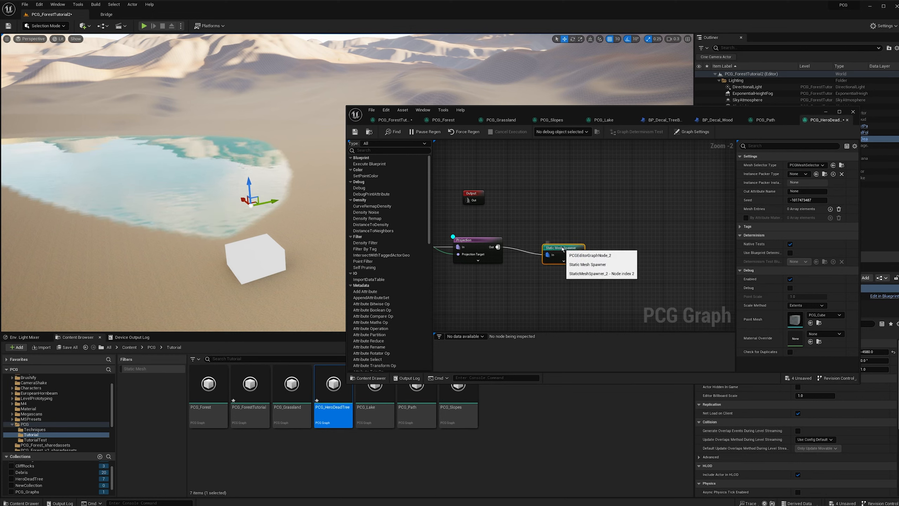
Step: Give the Static Mesh Spawner one mesh entry using the first S_Dead_Tree mesh from the HeroDeadTree collection
click(830, 209)
click(746, 217)
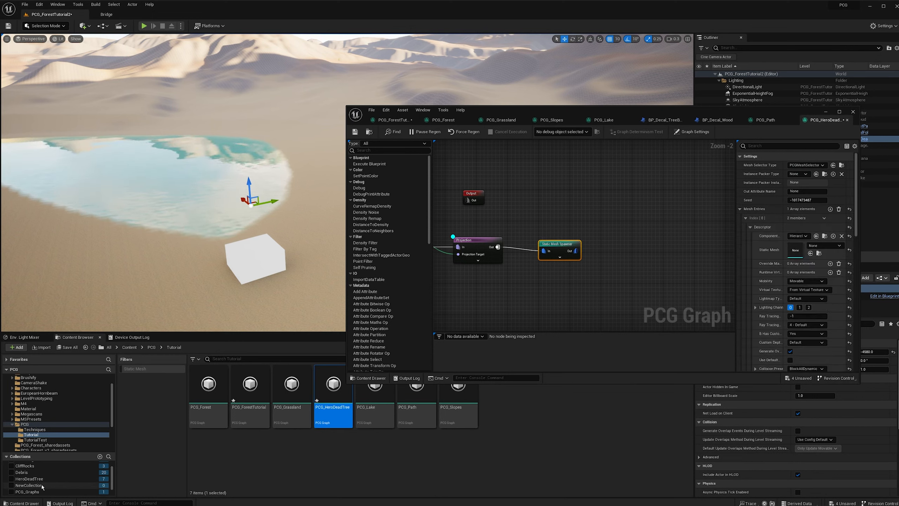
scroll(33, 473, down, 1)
click(28, 468)
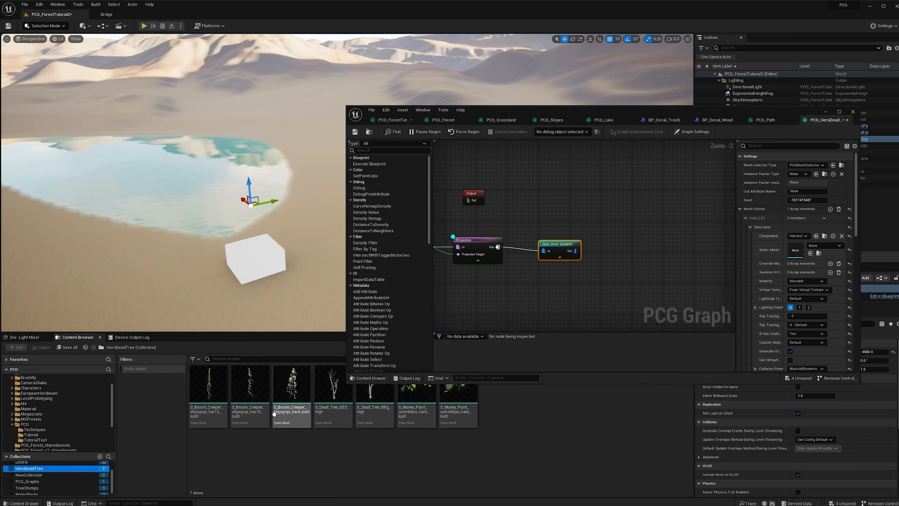
click(333, 390)
click(811, 253)
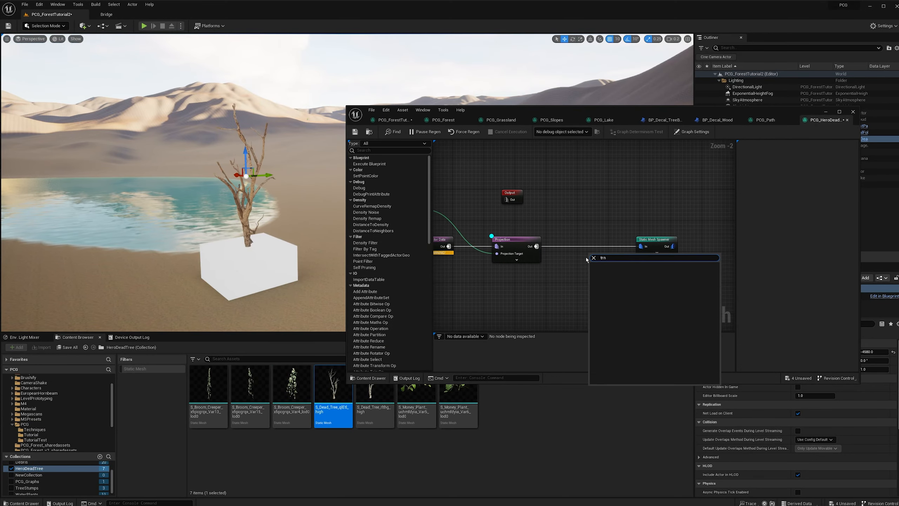
Step: Add a Transform Points node between Projection and Static Mesh Spawner, with Scale Min and Scale Max set to 3
key(BackSpace)
text(ans)
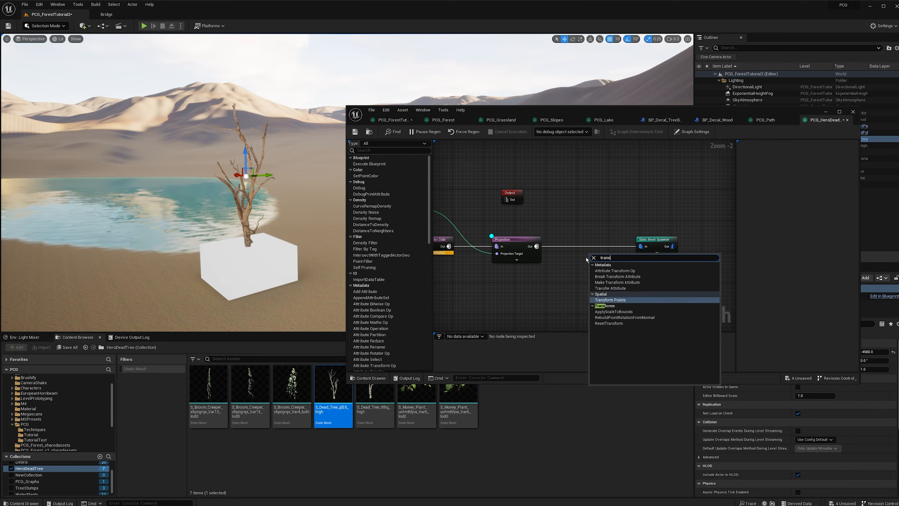
click(610, 299)
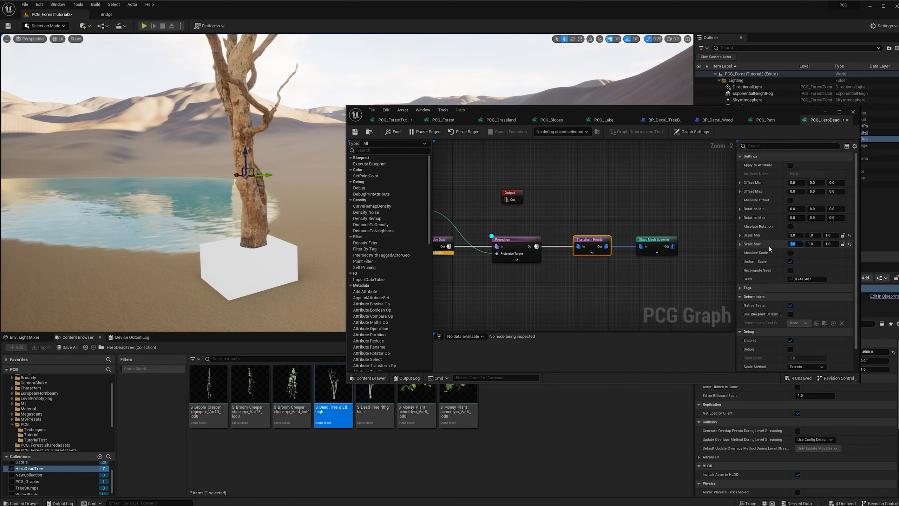
text(3)
key(Return)
right_drag(173, 182, 160, 209)
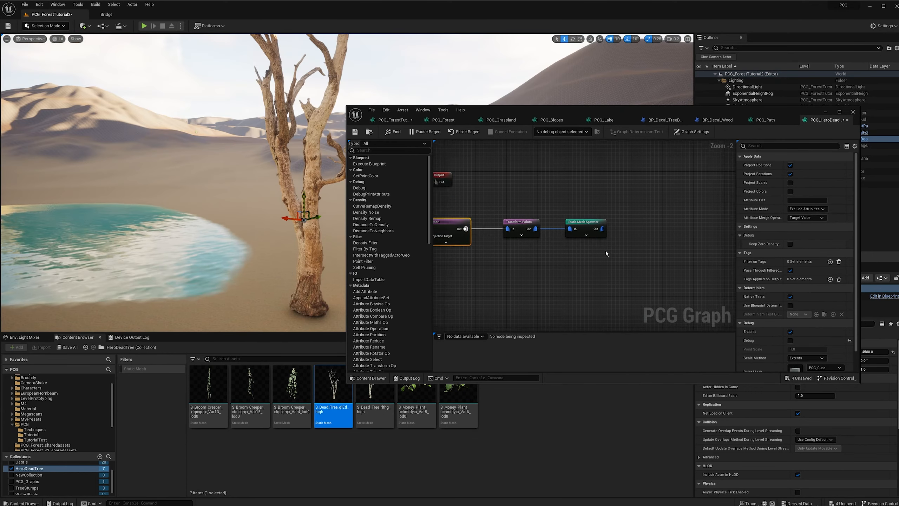
Step: Assign the same dead tree mesh to the Mesh Sampler and feed its output into the Source of a Copy Points node
right_drag(605, 251, 576, 250)
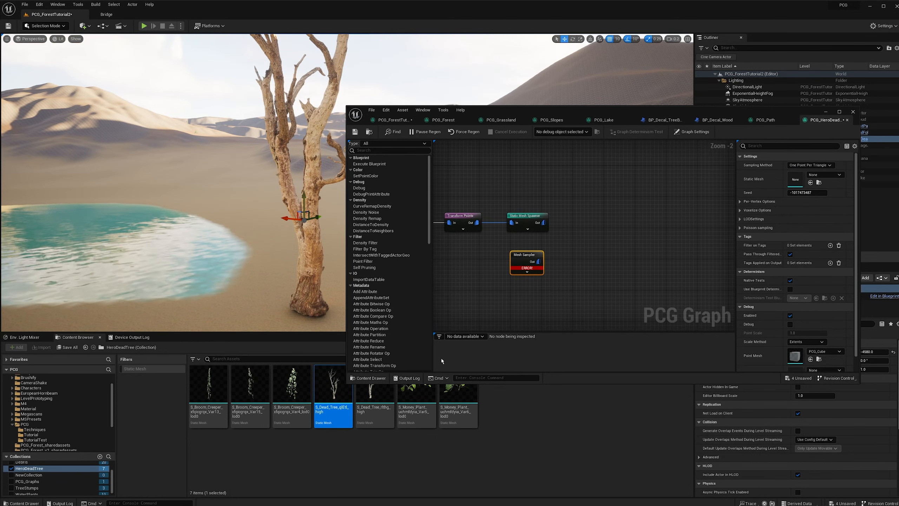
drag(332, 386, 799, 183)
right_drag(602, 248, 628, 253)
drag(551, 256, 575, 205)
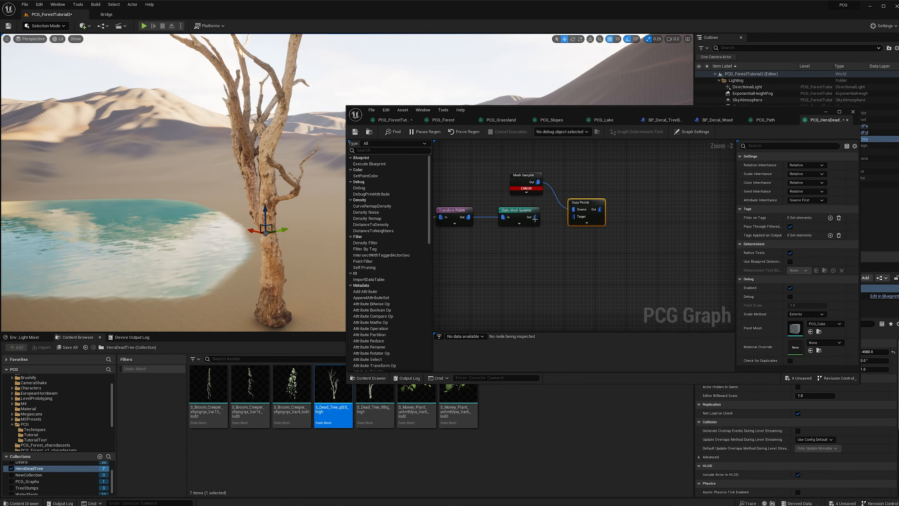
Step: Connect the Static Mesh Spawner's output to the Copy Points Target, tidy the nodes, and turn on debug for Copy Points
drag(535, 218, 556, 219)
right_drag(597, 250, 598, 273)
drag(540, 222, 539, 221)
right_drag(595, 273, 547, 273)
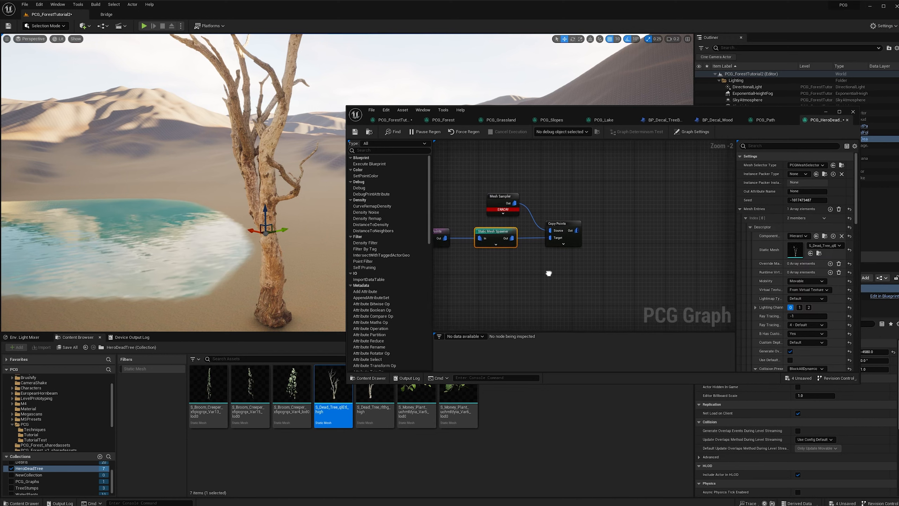
click(563, 223)
right_drag(563, 220, 549, 218)
Step: Set the Mesh Sampler to Poisson Sampling, try a Sampling Radius of 1.0, and settle on 2.0
click(494, 205)
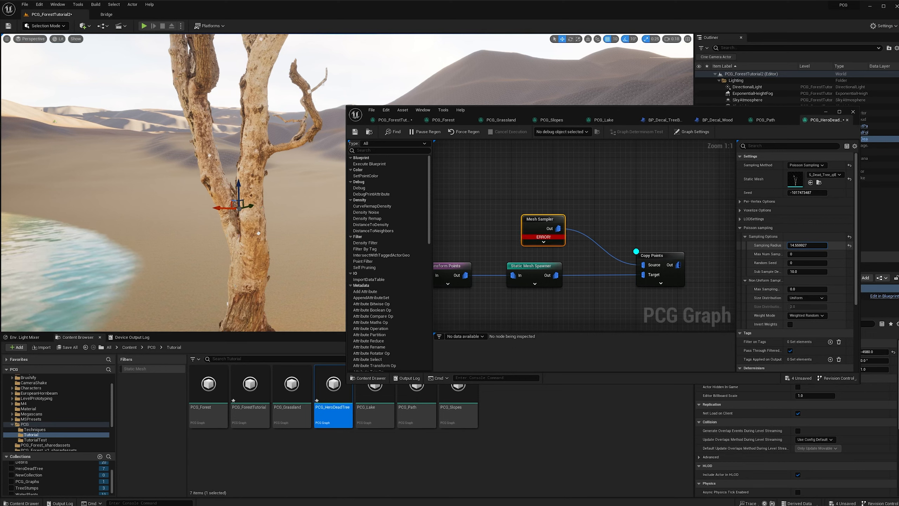
click(802, 245)
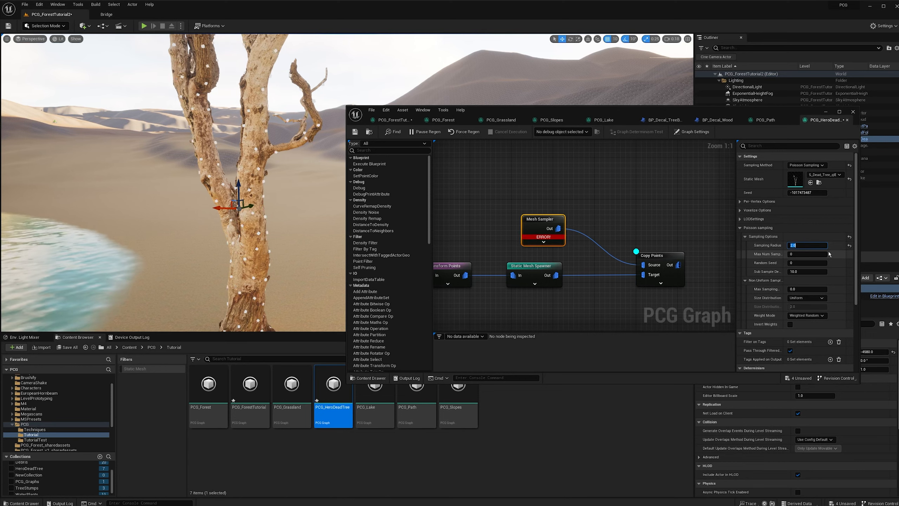
text(2.0)
key(Return)
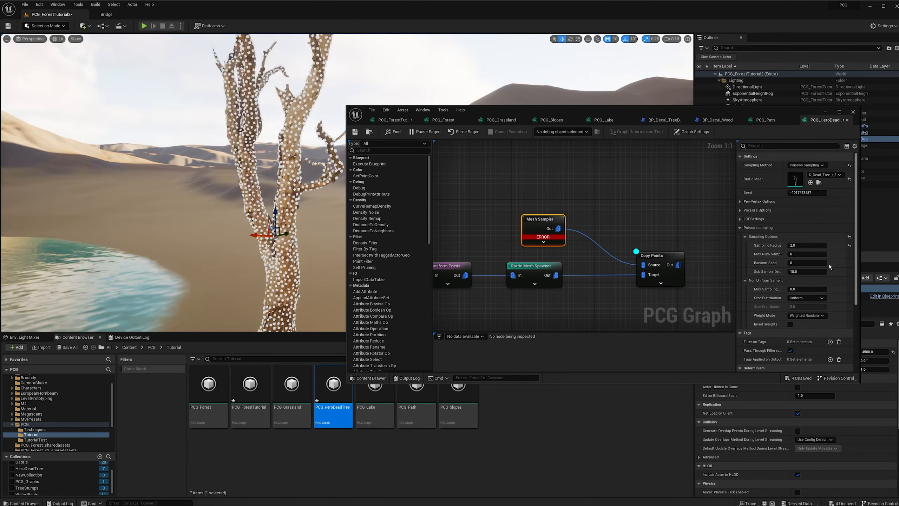
click(802, 245)
key(Return)
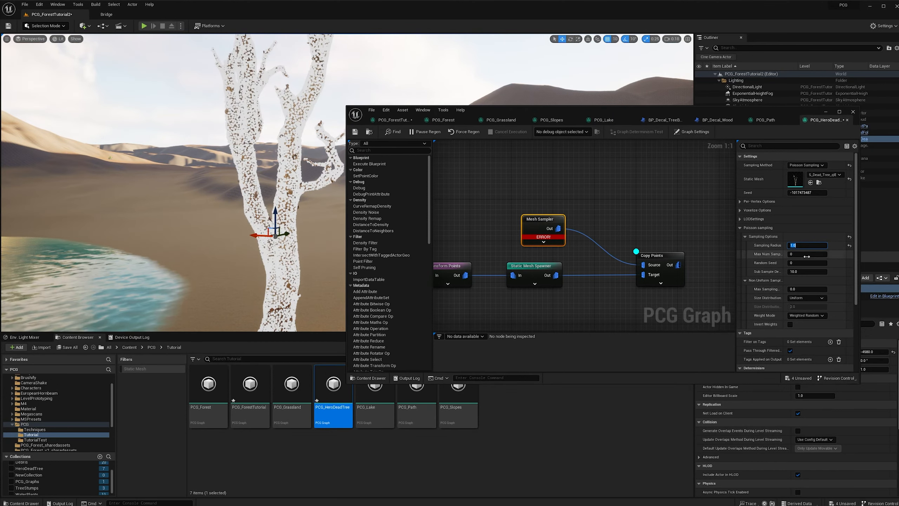
text(2)
key(Return)
Step: Add a Normal To Density node after Copy Points, debug it, and set its Normal Z to -1
drag(561, 227, 608, 225)
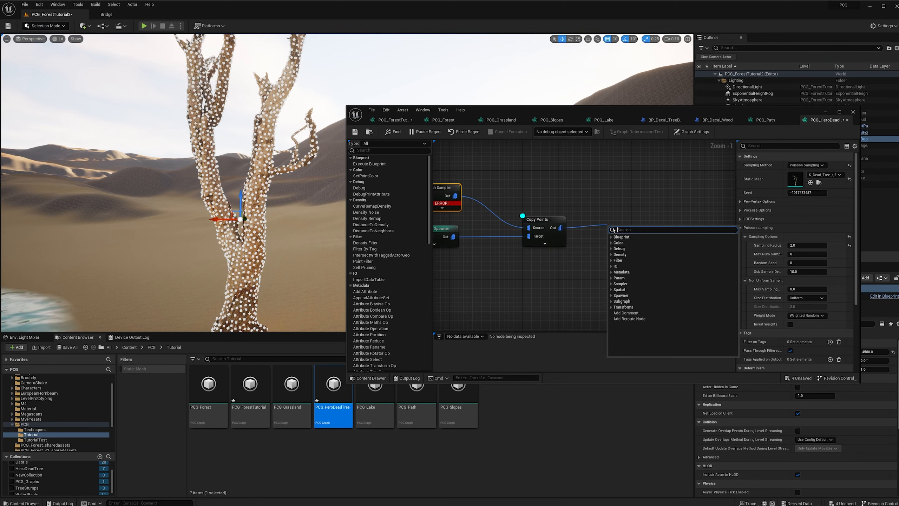
text(normal)
key(Return)
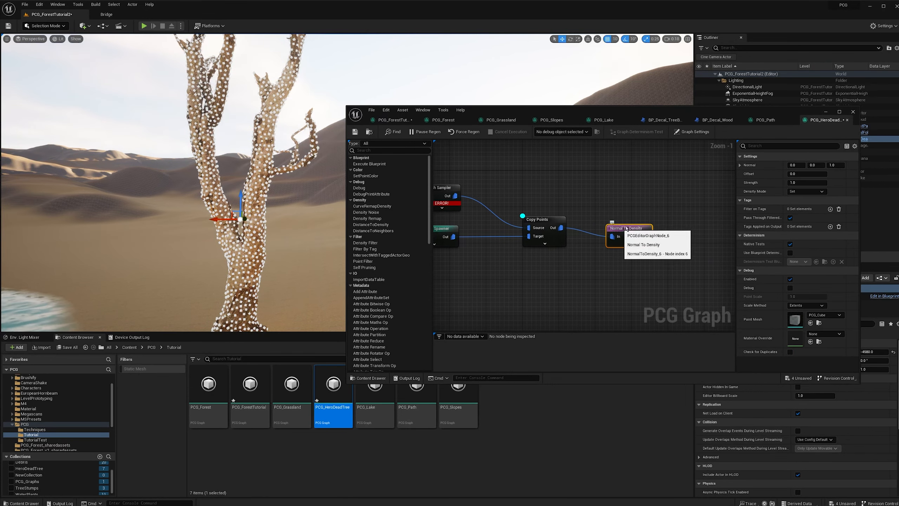
drag(620, 226, 632, 220)
click(835, 165)
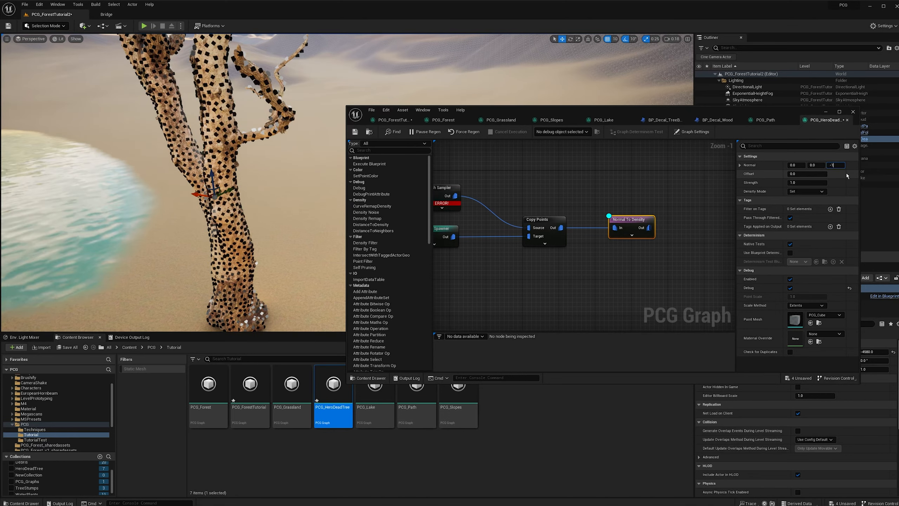
text(-1)
key(Return)
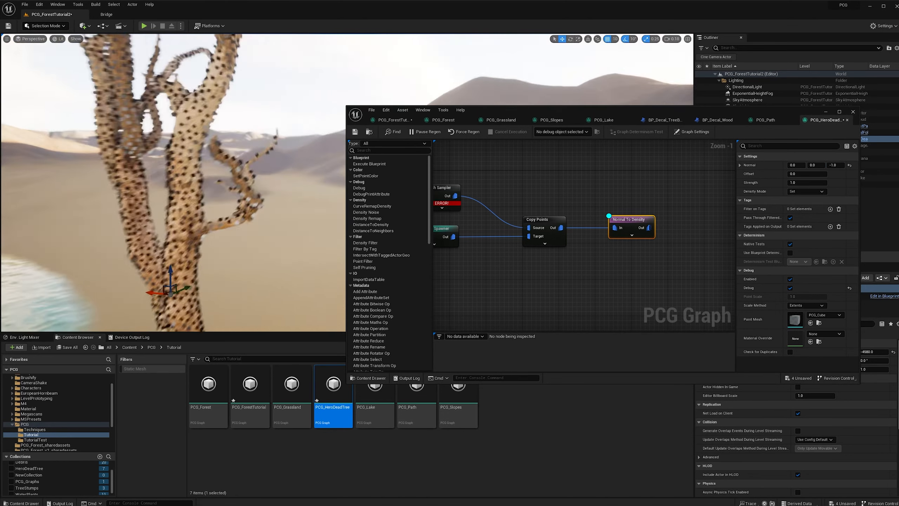
right_drag(221, 185, 242, 199)
Step: Add a Density Filter node after Normal To Density and show its debug points on the tree
right_drag(659, 225, 598, 240)
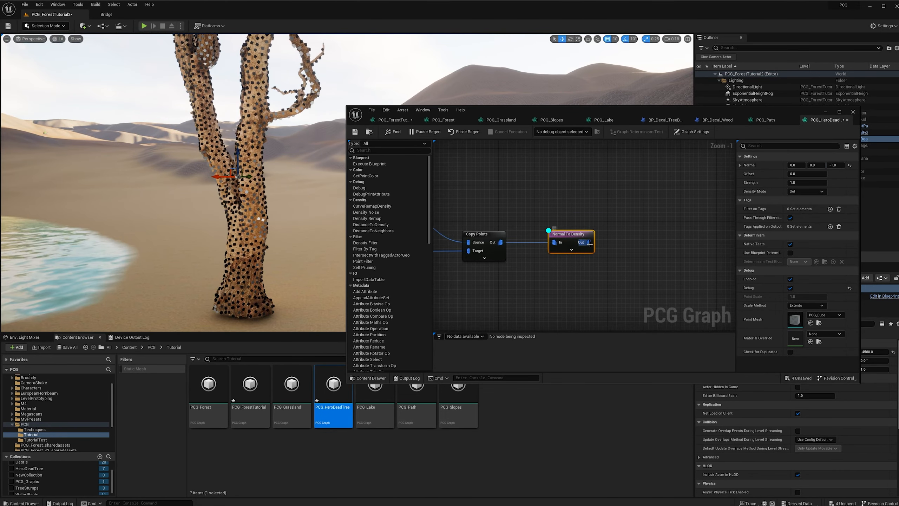
drag(589, 242, 632, 243)
text(density filter)
key(Return)
key(d)
right_drag(655, 212, 599, 221)
right_drag(283, 177, 333, 138)
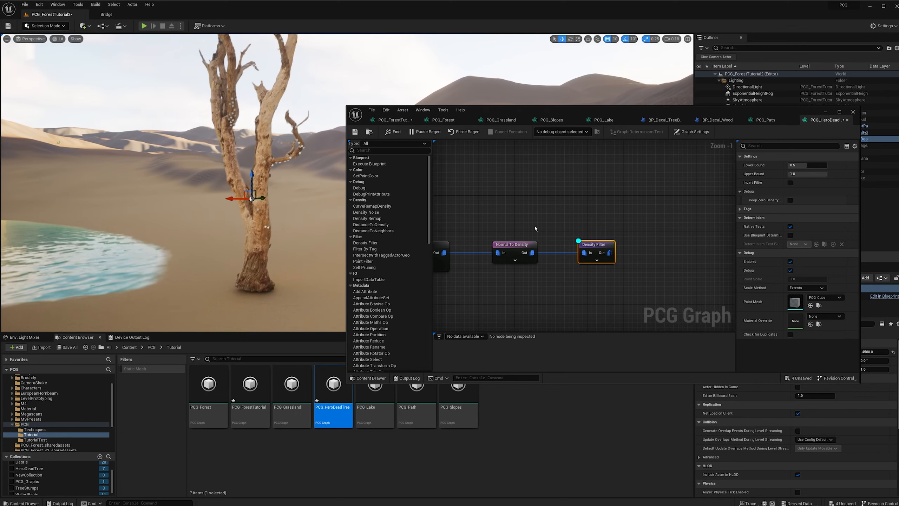
Step: Add a Static Mesh Spawner after the Density Filter with one mesh entry and align it with the chain
right_drag(512, 217, 538, 218)
right_drag(623, 224, 535, 204)
drag(547, 234, 625, 229)
text(static mesh)
key(Return)
click(830, 209)
click(748, 219)
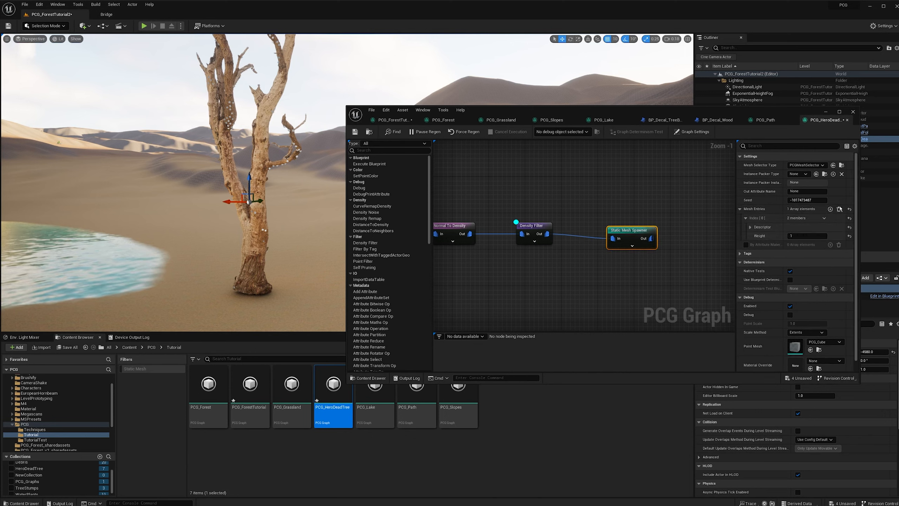
right_drag(610, 215, 592, 212)
drag(612, 230, 626, 226)
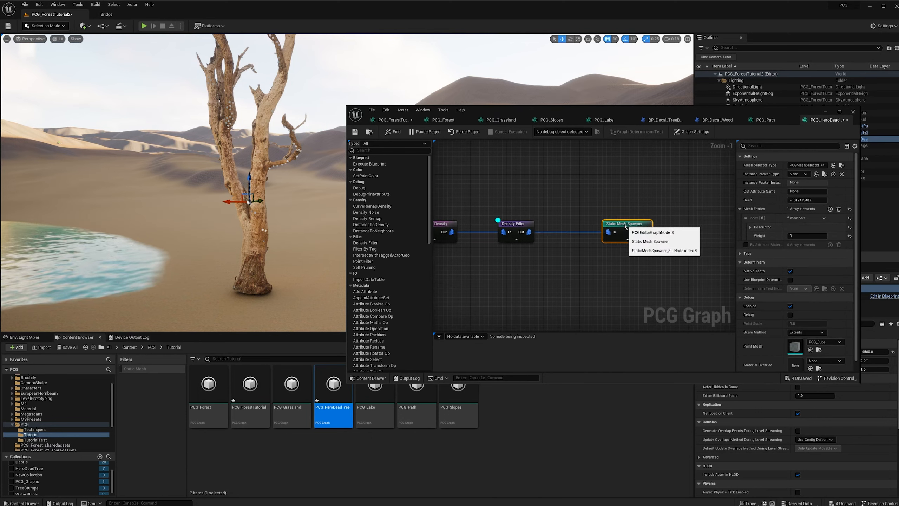
Step: Fill three mesh entries of the new Static Mesh Spawner with the S_Broom_Creeper meshes from the HeroDeadTree collection
click(750, 227)
click(64, 468)
drag(216, 402, 795, 249)
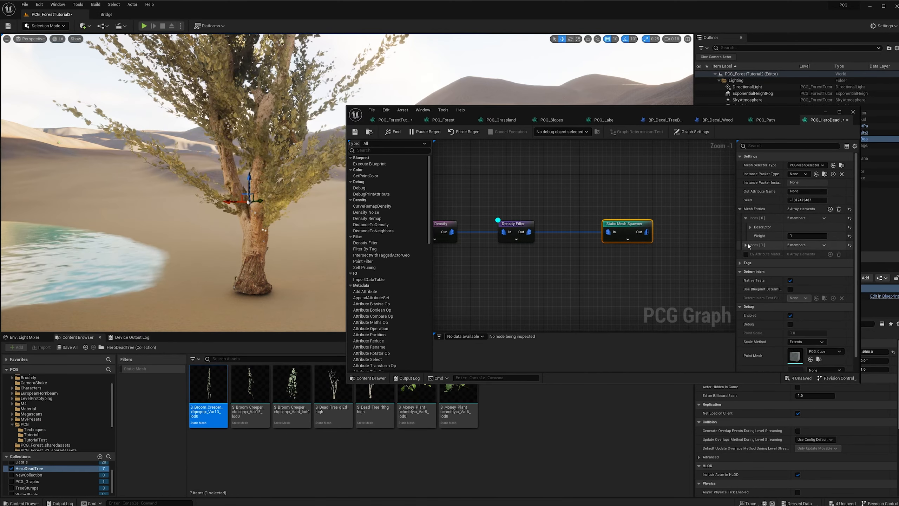
click(250, 389)
click(830, 209)
click(829, 209)
click(746, 237)
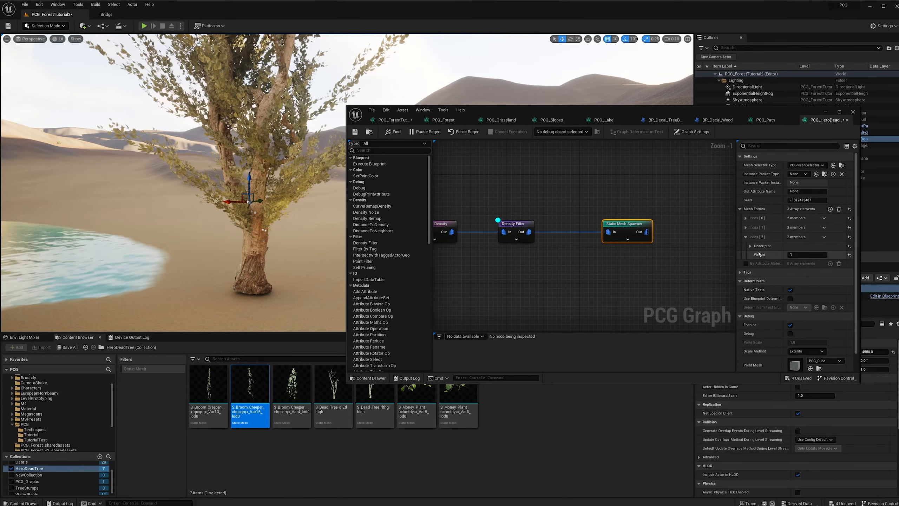
click(749, 246)
drag(291, 386, 794, 268)
Step: Insert a Transform Points node between the Density Filter and the creeper Static Mesh Spawner
right_drag(586, 245, 530, 264)
right_drag(301, 227, 318, 212)
scroll(301, 227, down, 2)
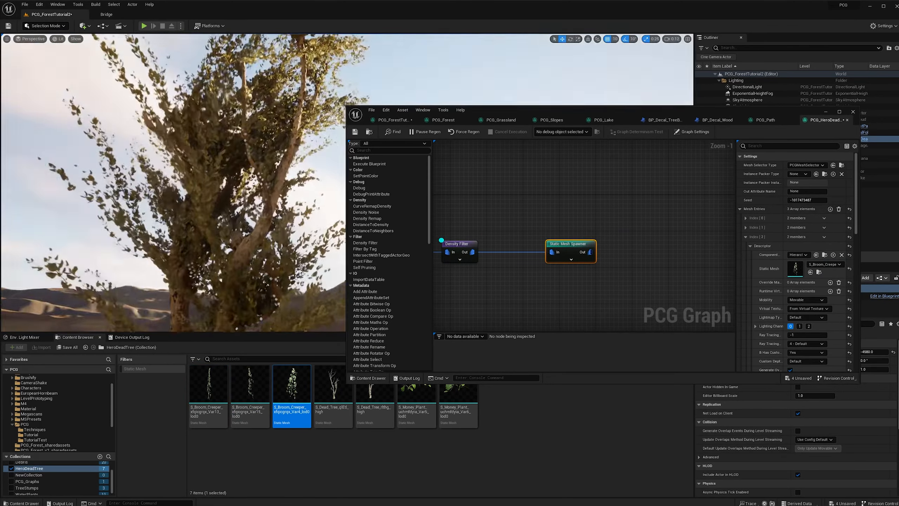
drag(568, 244, 599, 244)
right_click(517, 266)
text(transfo)
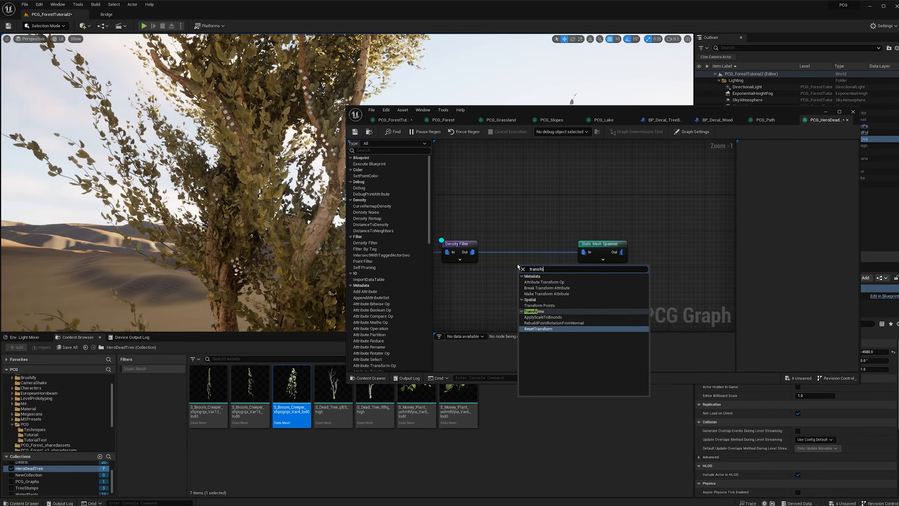
key(Up)
key(Up)
key(Up)
key(Up)
key(Return)
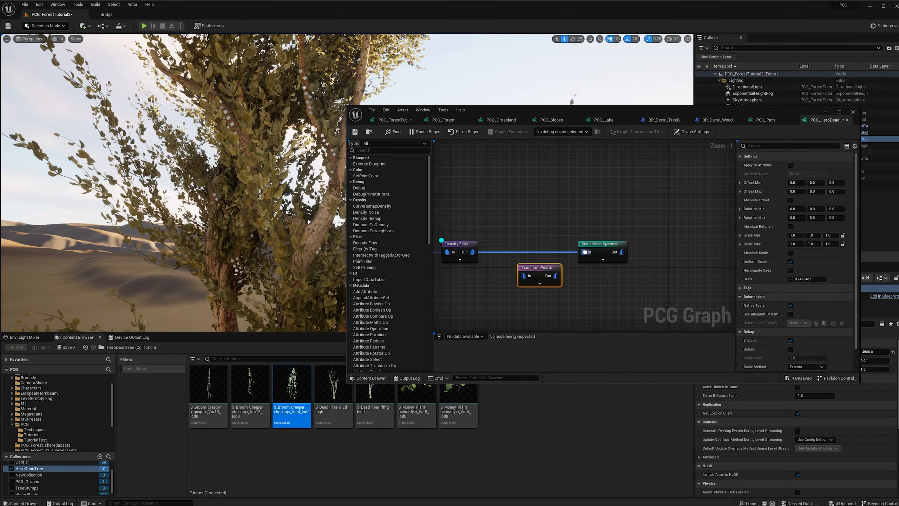
mouse_move(585, 252)
ctrl+mouse_down()
mouse_move(524, 275)
mouse_move(523, 248)
mouse_move(583, 252)
ctrl+mouse_up()
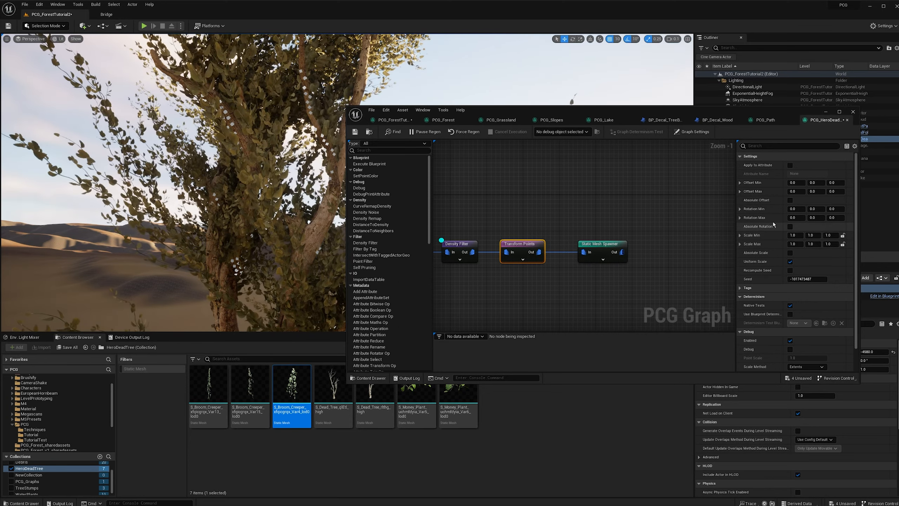
Step: Enable Absolute Rotation on the creeper Transform Points node and set the Density Filter's Lower Bound to about 0.836
click(790, 226)
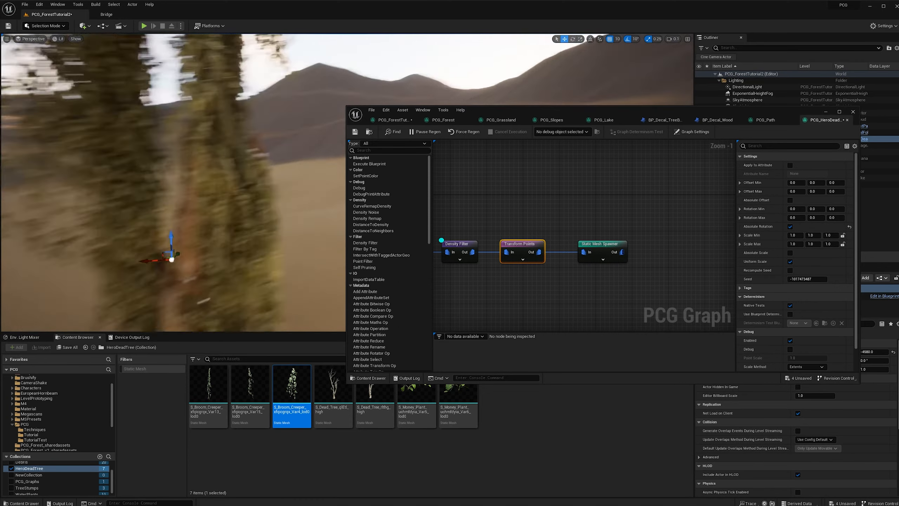
right_drag(237, 177, 237, 198)
drag(807, 165, 820, 165)
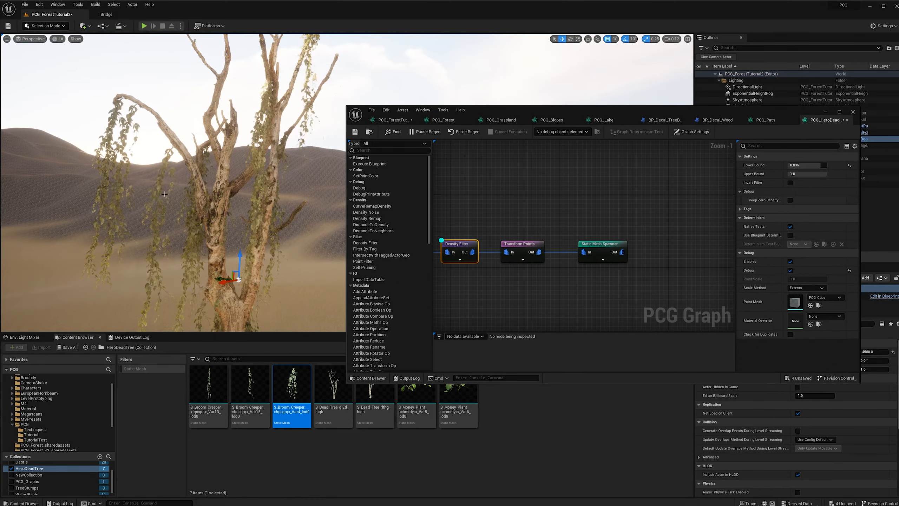
Step: Set the Density Filter's Lower Bound to 0.724 and move the debug display to the Copy Points node
right_drag(248, 177, 259, 196)
scroll(255, 195, down, 1)
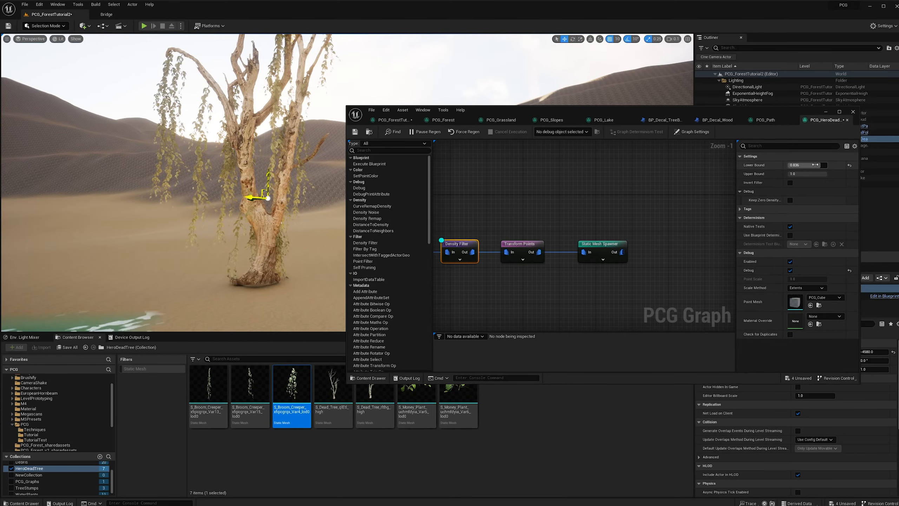
drag(811, 165, 818, 165)
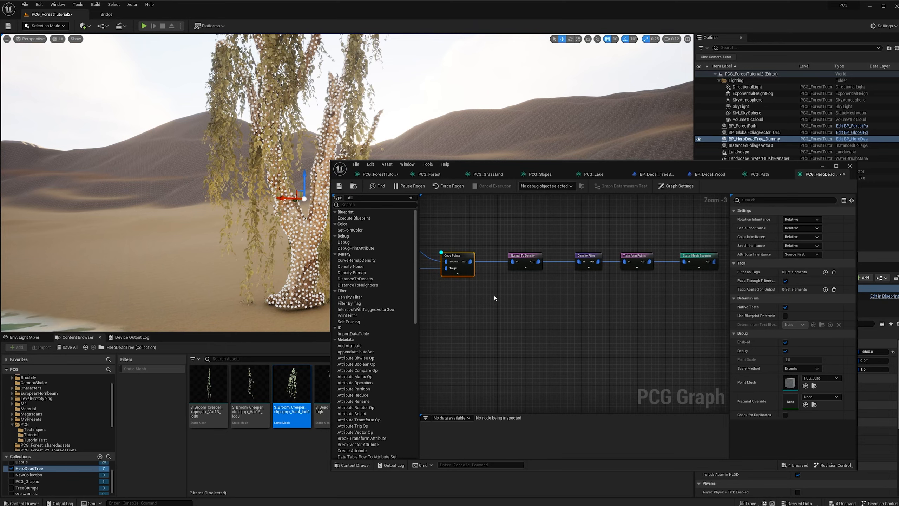
right_drag(248, 177, 262, 202)
scroll(244, 177, down, 2)
scroll(248, 195, up, 2)
right_drag(522, 297, 509, 299)
click(521, 262)
drag(561, 252, 554, 253)
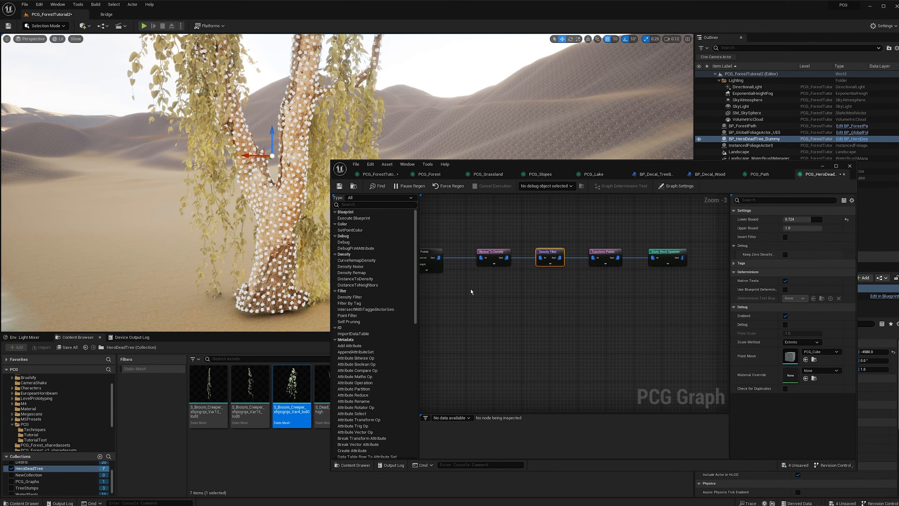
Step: Duplicate the Normal To Density, Density Filter, Transform Points and Static Mesh Spawner chain below the original and connect it to Copy Points
drag(471, 286, 670, 245)
key(ctrl+d)
mouse_move(491, 315)
mouse_down()
mouse_move(505, 306)
mouse_move(491, 303)
mouse_up()
right_drag(472, 302, 509, 303)
click(510, 303)
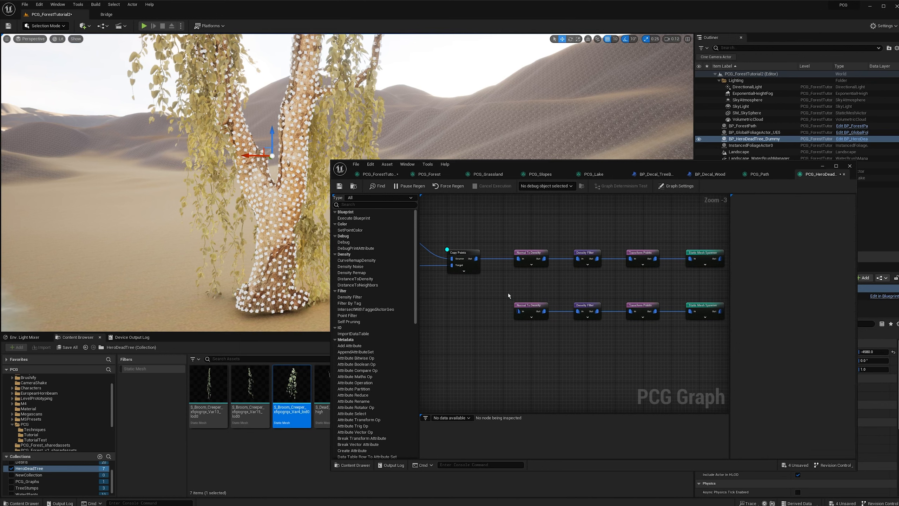
drag(497, 290, 696, 335)
drag(492, 285, 525, 306)
right_drag(542, 283, 495, 269)
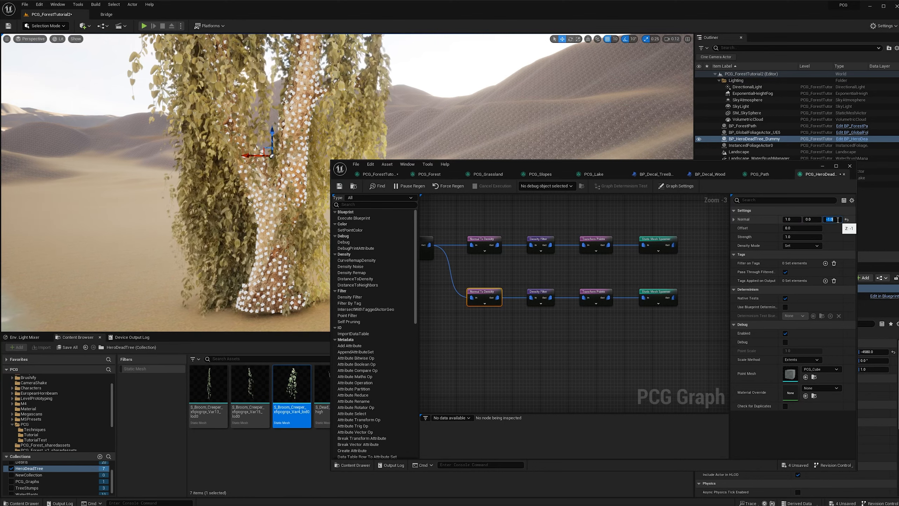
Step: On the duplicated chain, set Normal X to 1.0, disable the Static Mesh Spawner and debug the Density Filter
click(658, 296)
key(e)
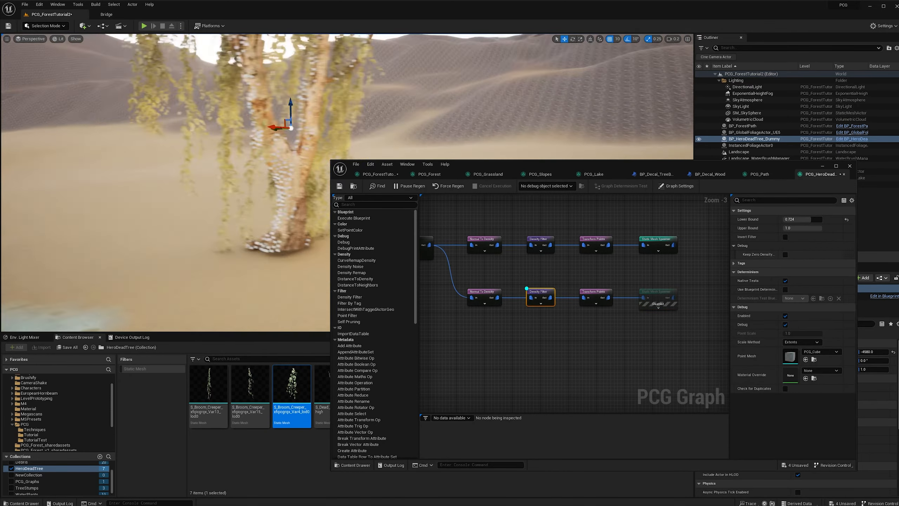
mouse_move(299, 184)
right_down()
mouse_move(299, 165)
mouse_move(299, 205)
mouse_move(320, 185)
mouse_move(312, 186)
mouse_move(336, 186)
mouse_move(271, 182)
mouse_move(289, 182)
right_up()
right_drag(529, 346, 521, 314)
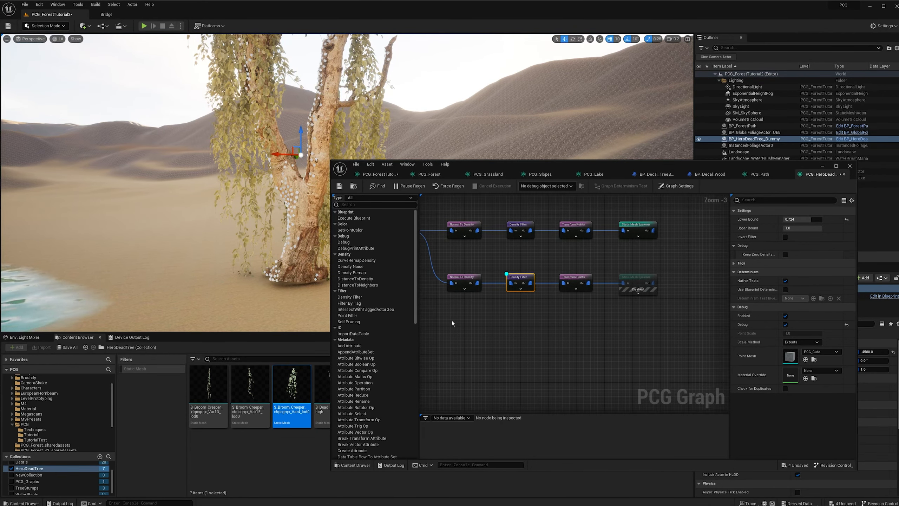
Step: Duplicate the lower Normal To Density and Density Filter pair beneath itself and connect it to Copy Points
drag(521, 274, 520, 277)
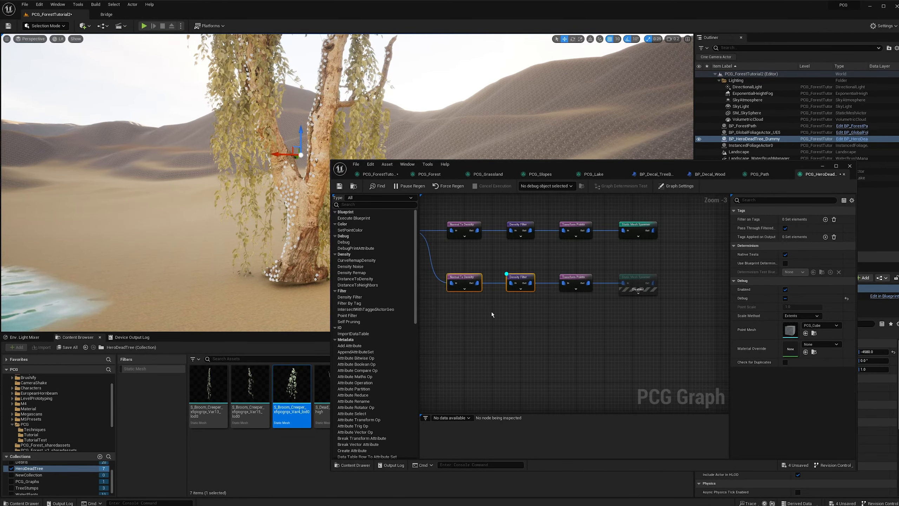
drag(551, 311, 529, 312)
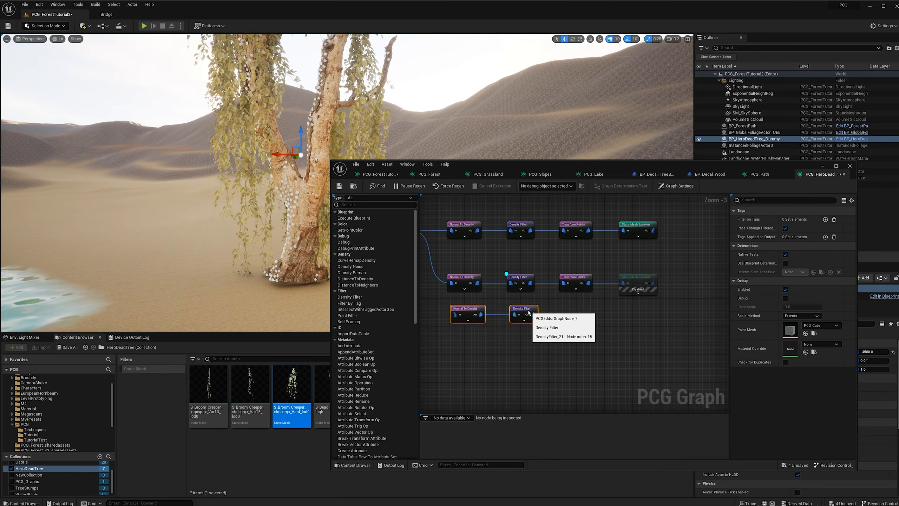
right_drag(446, 266, 515, 261)
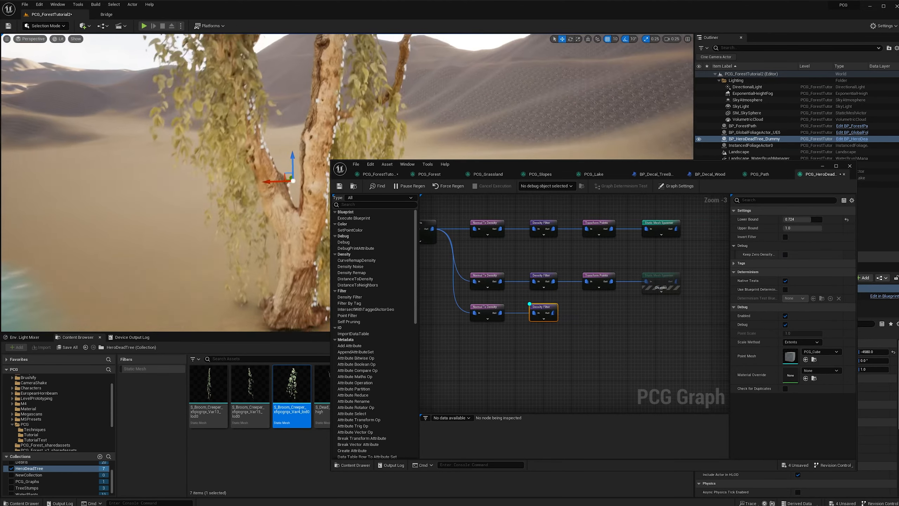
Step: Paste another Normal To Density and Density Filter pair underneath, connect it to Copy Points and debug its Density Filter
drag(450, 285, 552, 322)
key(ctrl+c)
key(ctrl+v)
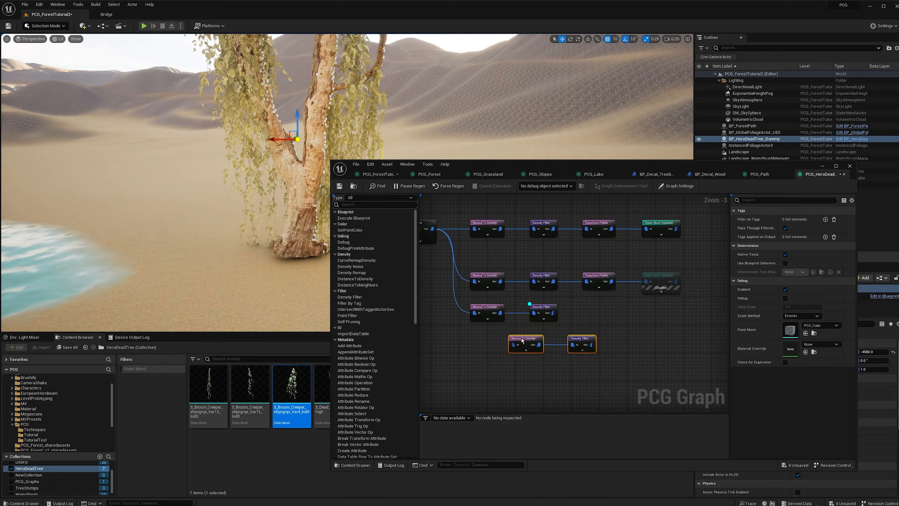
drag(489, 341, 483, 341)
drag(432, 226, 473, 348)
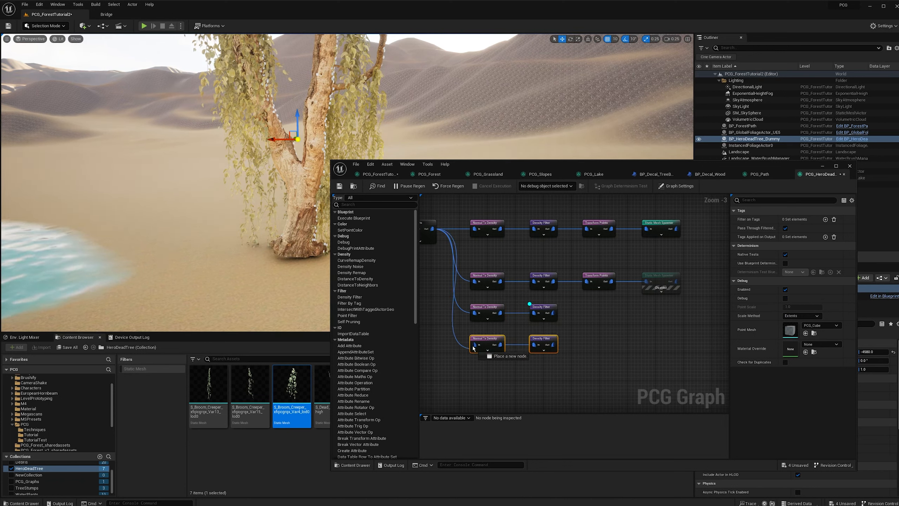
right_drag(510, 377, 478, 375)
click(459, 341)
click(513, 342)
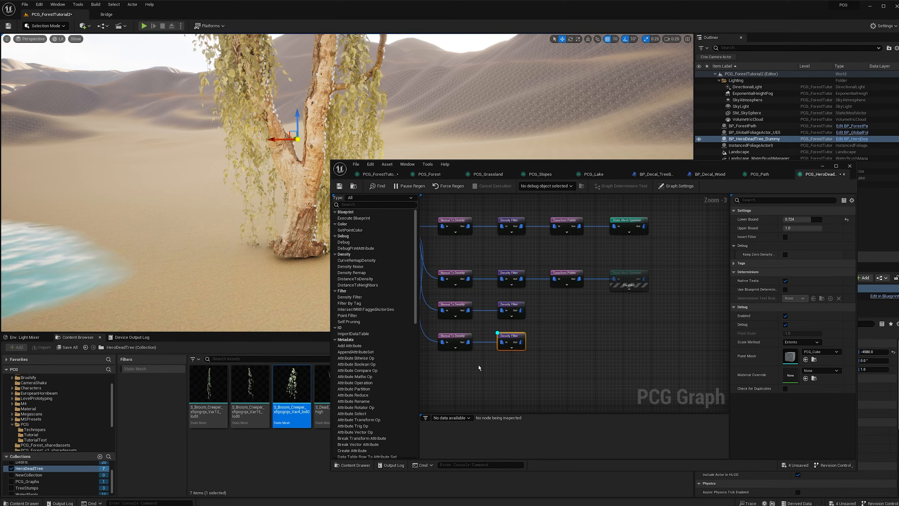
Step: Add one more Normal To Density and Density Filter pair fed by Copy Points and set the Normal to 0, -1, 0
click(454, 341)
click(790, 219)
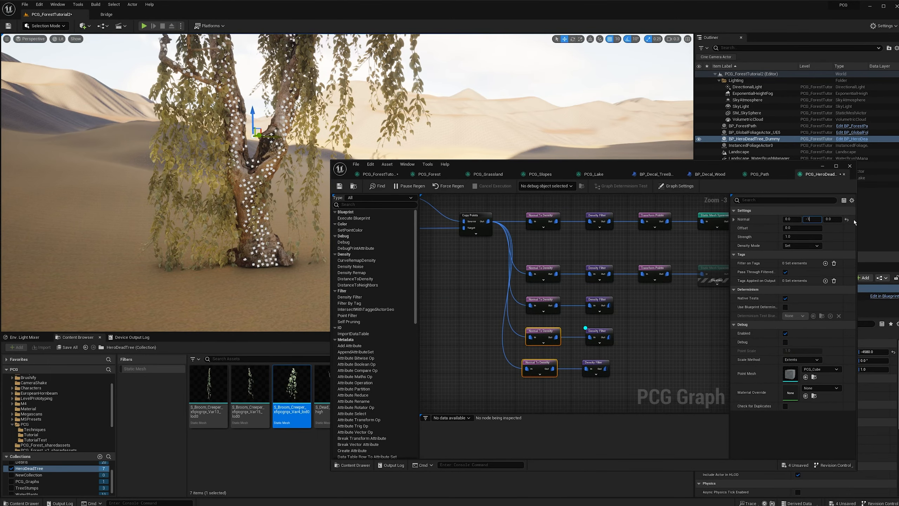
key(Return)
Step: Merge the four lower Density Filters into a new Union node and feed its output into a new Distance node
right_drag(682, 351, 648, 331)
right_drag(604, 297, 558, 301)
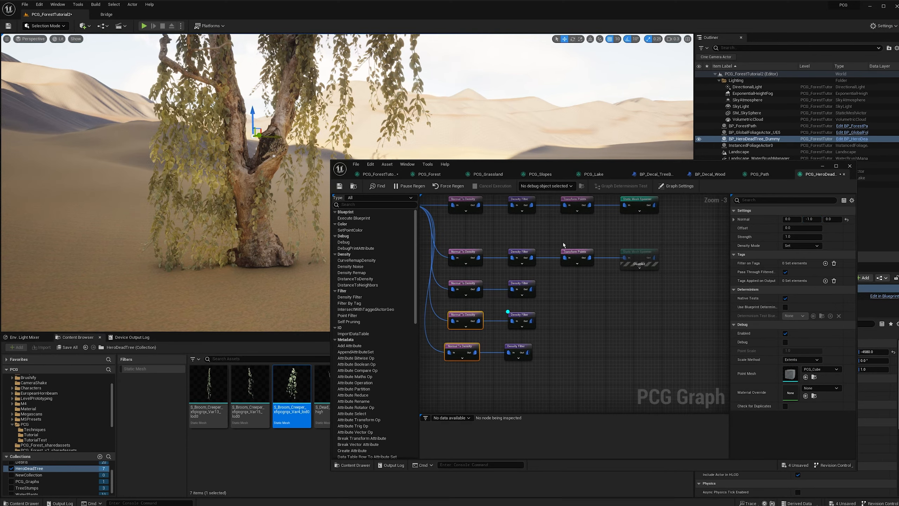
drag(562, 239, 628, 248)
right_click(565, 299)
text(u)
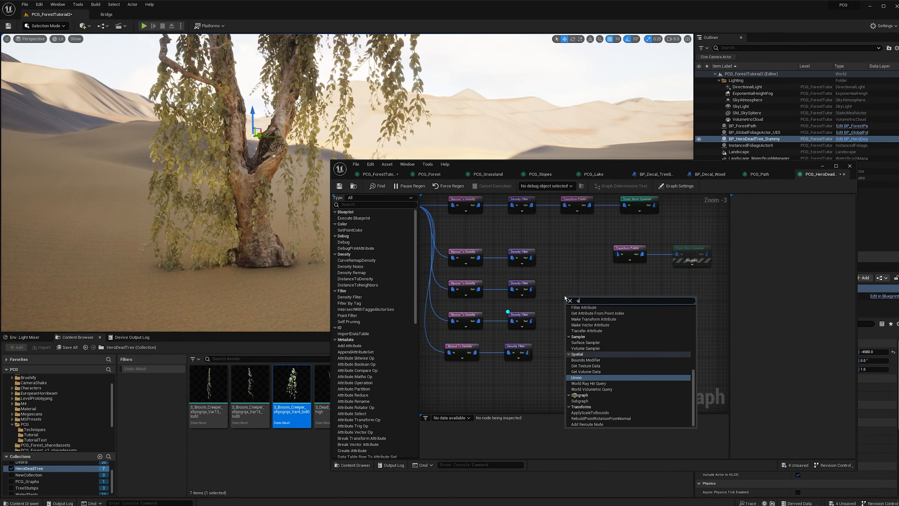
text(nion)
key(Return)
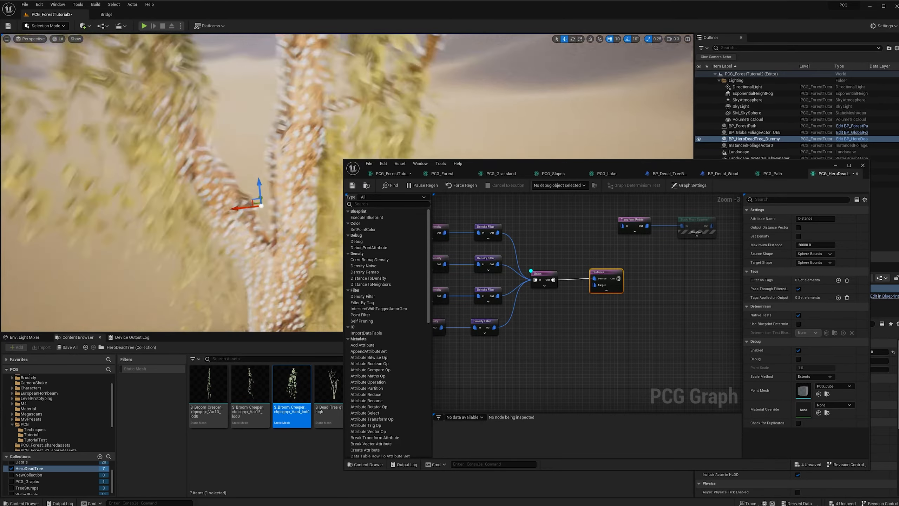
alt+drag(261, 238, 261, 265)
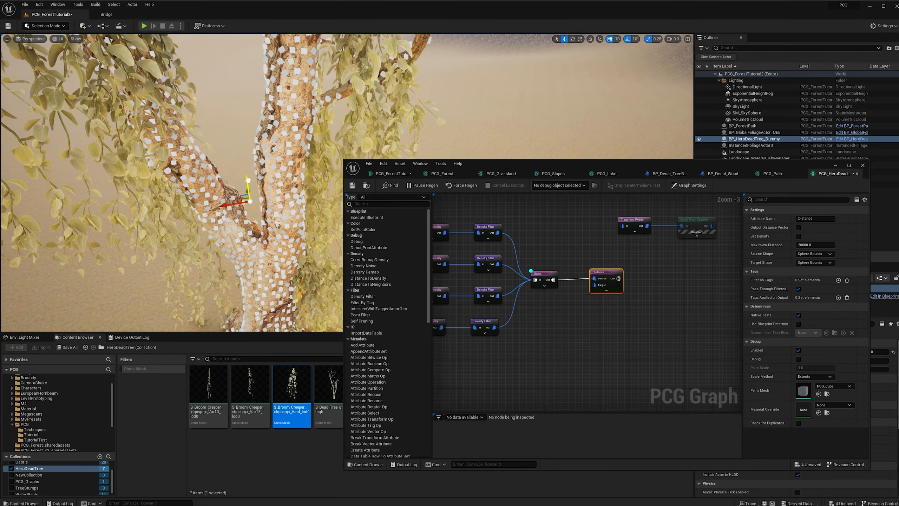
right_drag(248, 180, 299, 185)
alt+drag(301, 187, 248, 176)
right_drag(248, 177, 230, 131)
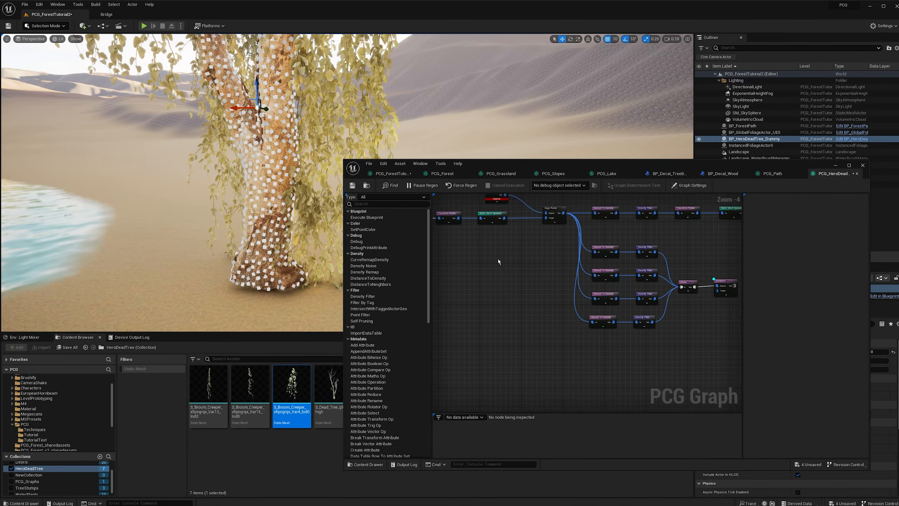
Step: Connect the Projection output to the Distance node's Target and route the wire beneath the density branches with reroute nodes
right_drag(497, 259, 524, 281)
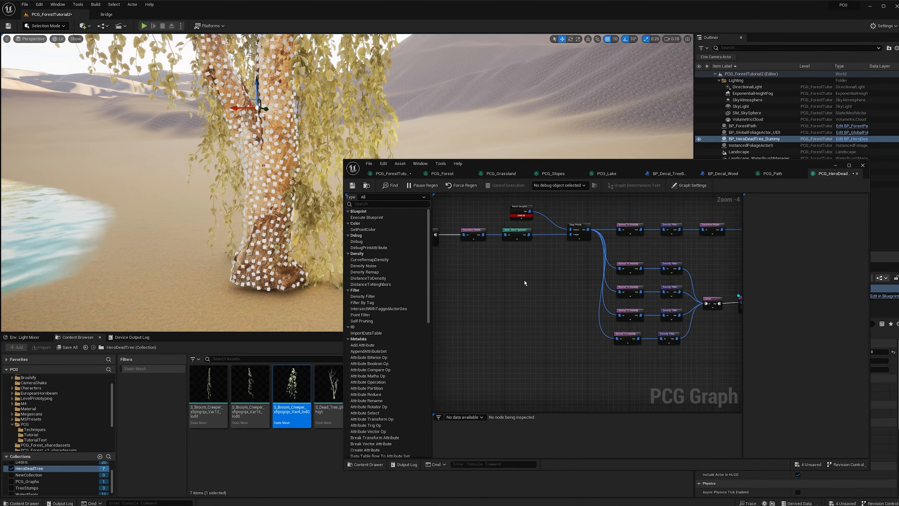
scroll(512, 272, up, 2)
right_drag(483, 252, 674, 293)
click(541, 250)
click(509, 247)
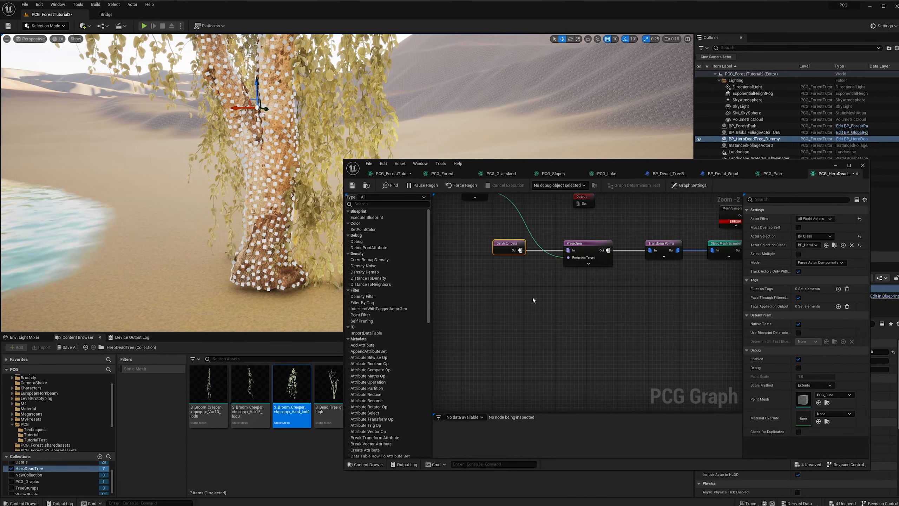
right_drag(492, 264, 521, 285)
scroll(486, 261, down, 2)
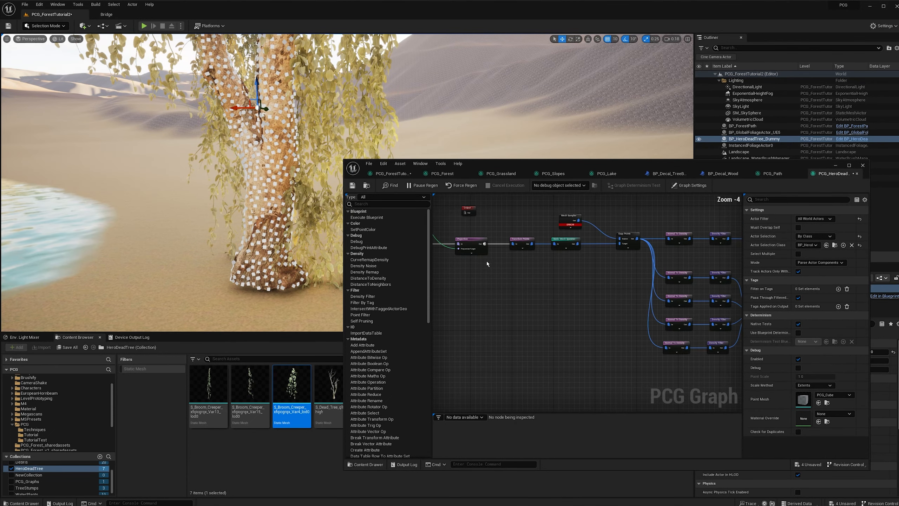
drag(468, 242, 631, 318)
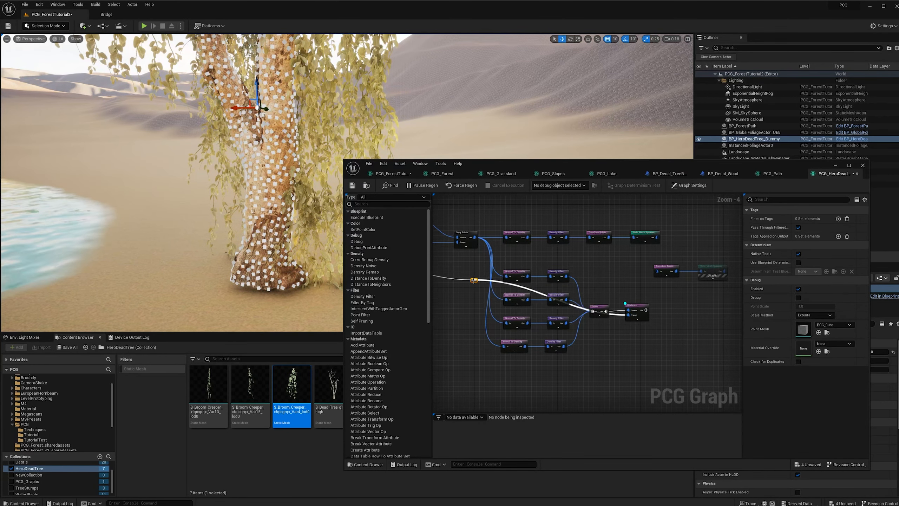
double_click(474, 281)
drag(612, 387, 617, 389)
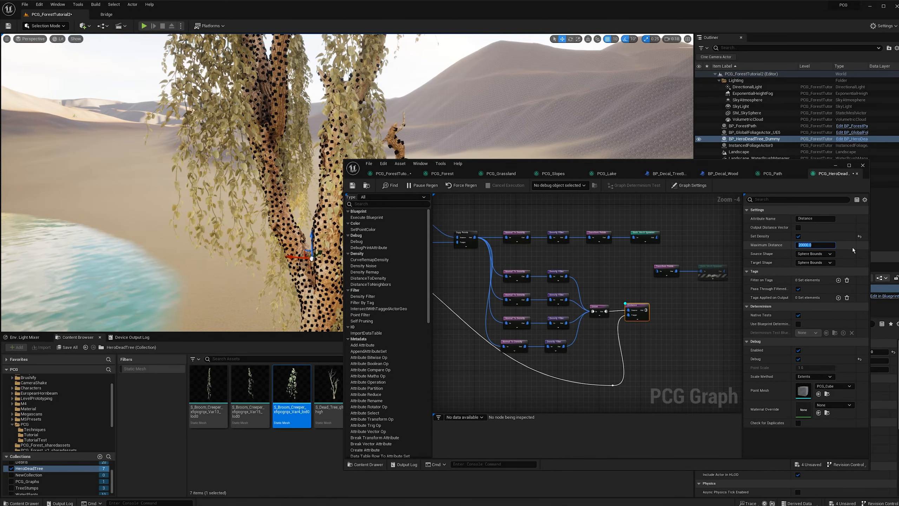
Step: Enable Set Density and debug on the Distance node and set its Maximum Distance to 200
text(200)
key(Return)
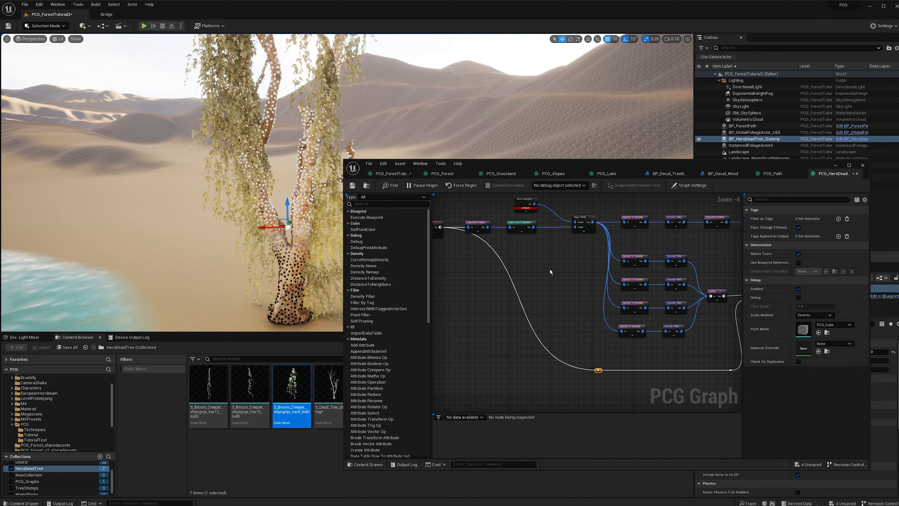
Step: Add a new Transform Points node below the Projection and mesh spawner chain
right_drag(549, 268, 512, 246)
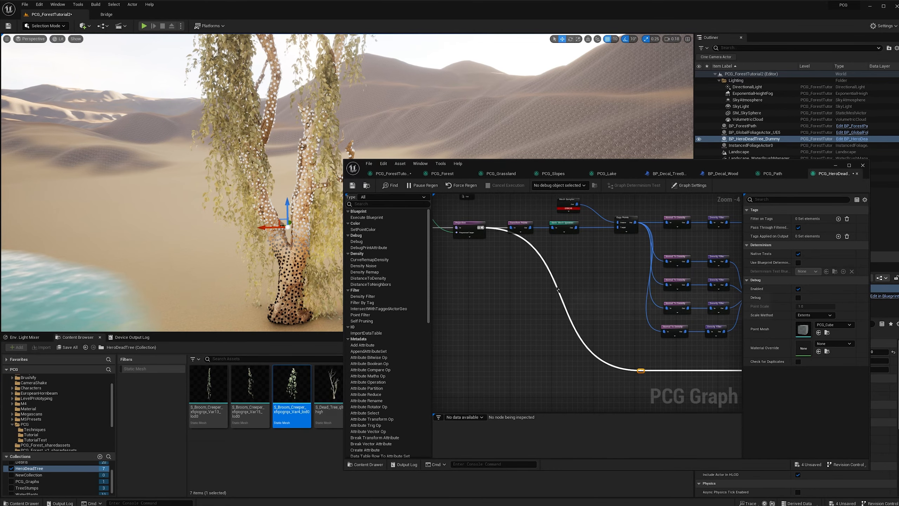
right_click(597, 301)
click(546, 318)
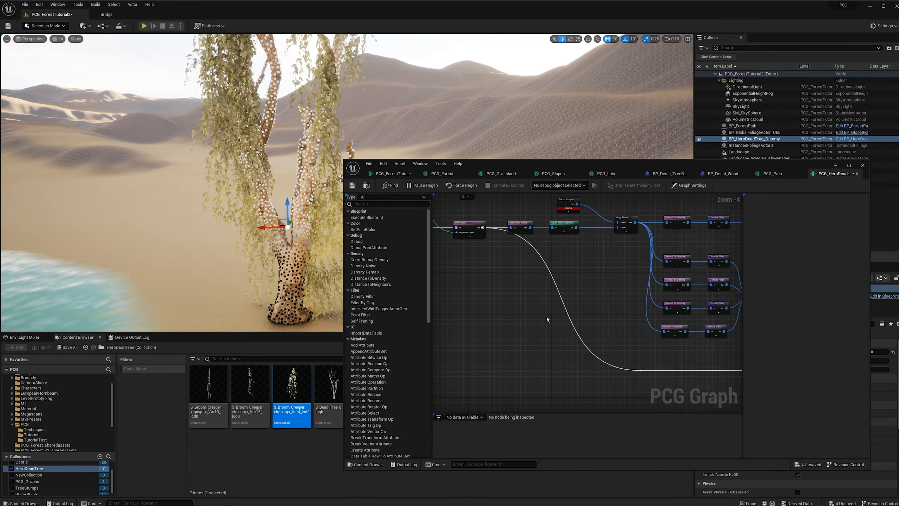
right_click(546, 318)
text(transfo)
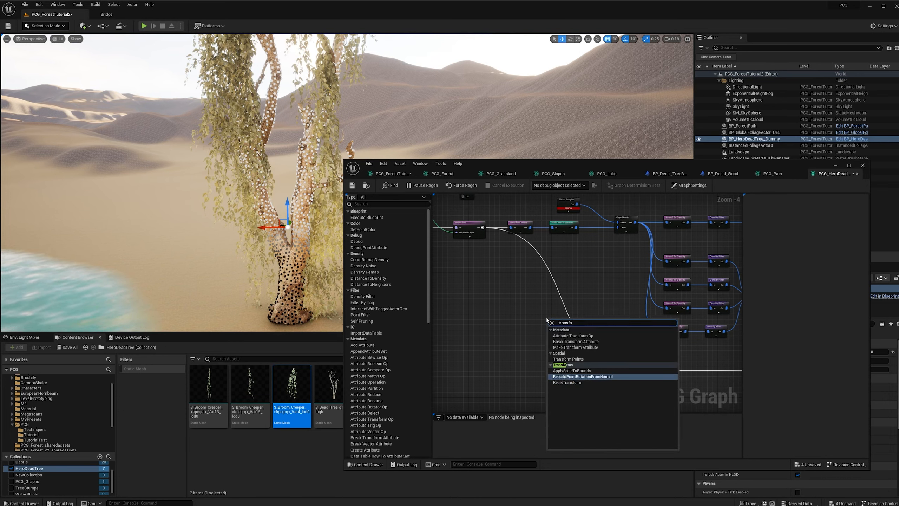
key(Up)
key(Up)
key(Up)
key(Return)
right_drag(603, 296, 541, 277)
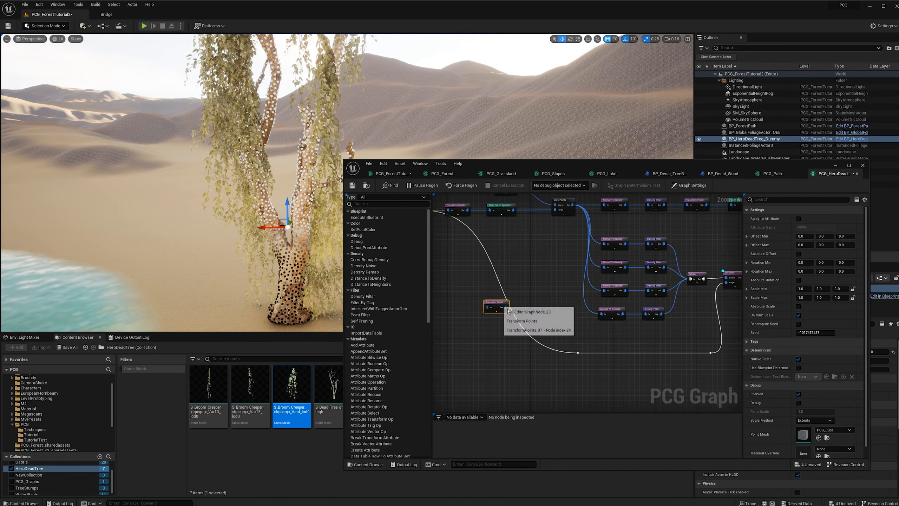
Step: Place the new Transform Points node near the Distance node and wire it between the Projection output and the Distance Target
drag(498, 303, 656, 367)
right_drag(660, 338, 596, 329)
ctrl+drag(662, 272, 574, 362)
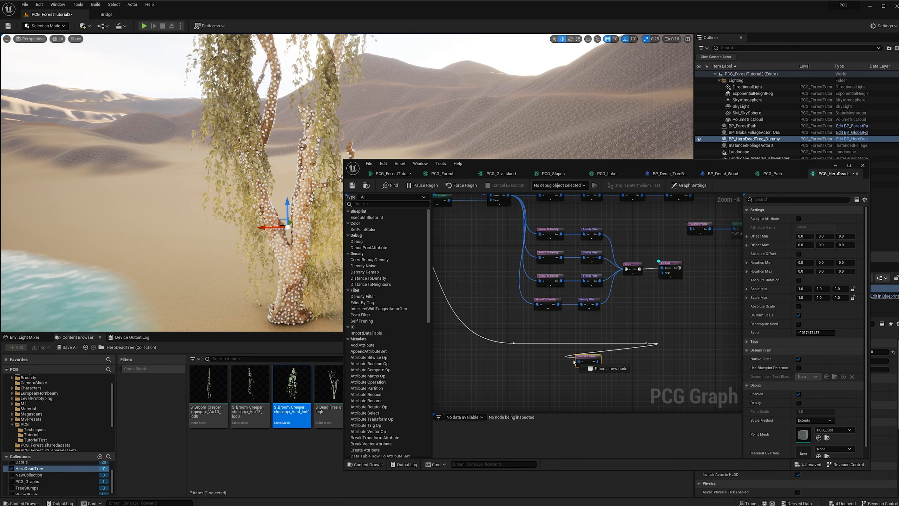
drag(539, 291, 612, 340)
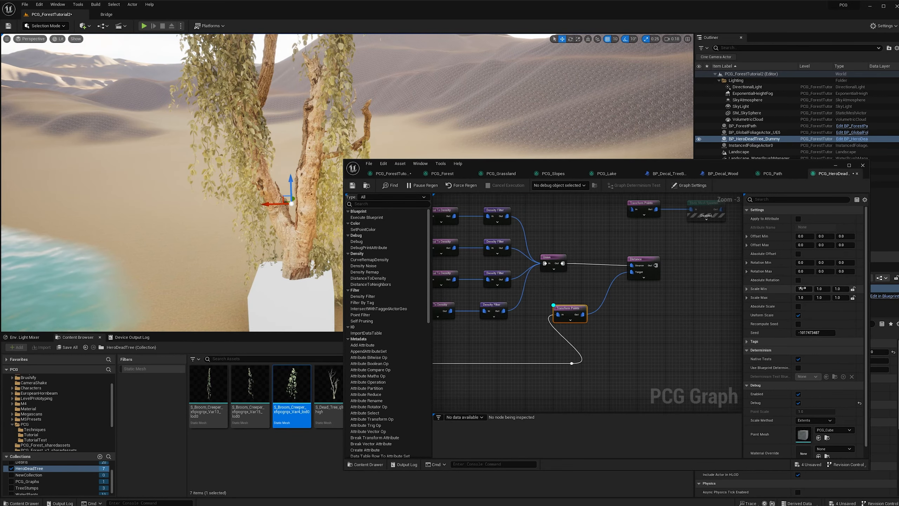
Step: Disable Uniform Scale on the Target's Transform Points node, set Scale Min and Max to 0.1 in X and Y, and stretch Z
click(799, 315)
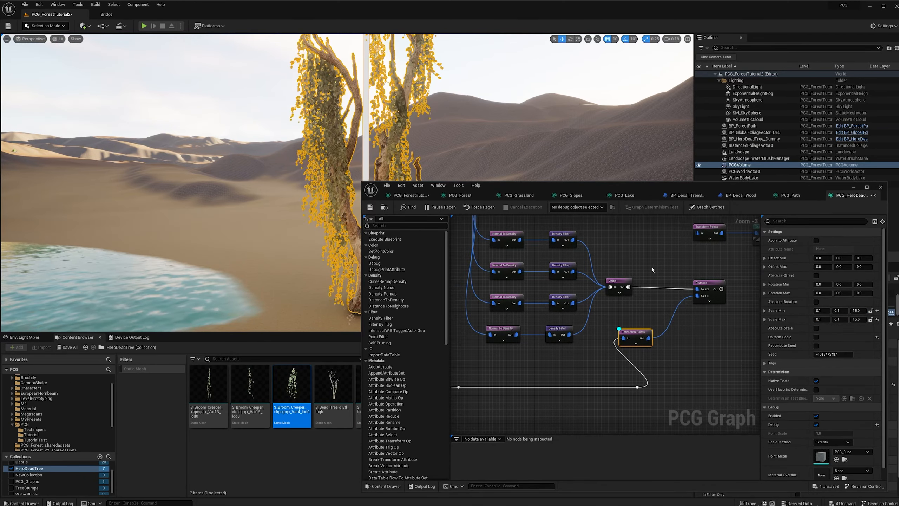
Step: Set the Distance node's Maximum Distance to 10 and inspect its debug points on the trunk and branches
drag(653, 267, 737, 322)
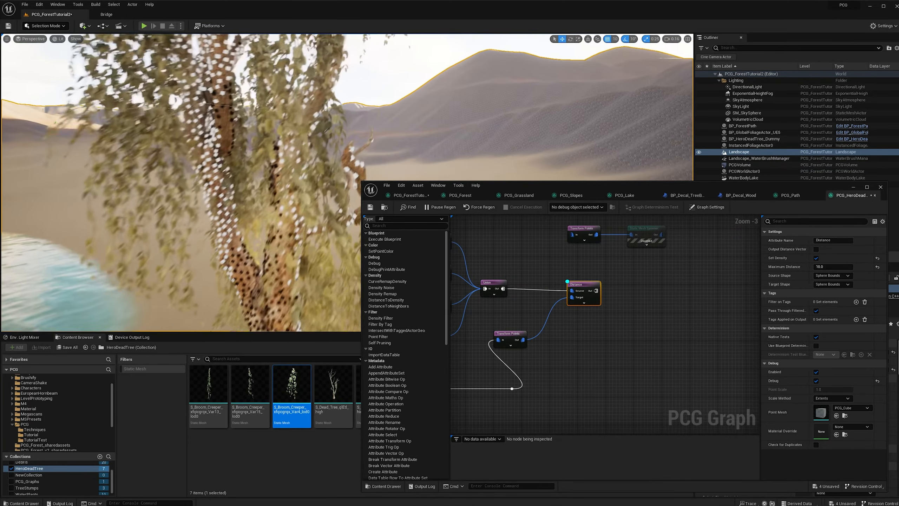
scroll(347, 182, up, 1)
key(w)
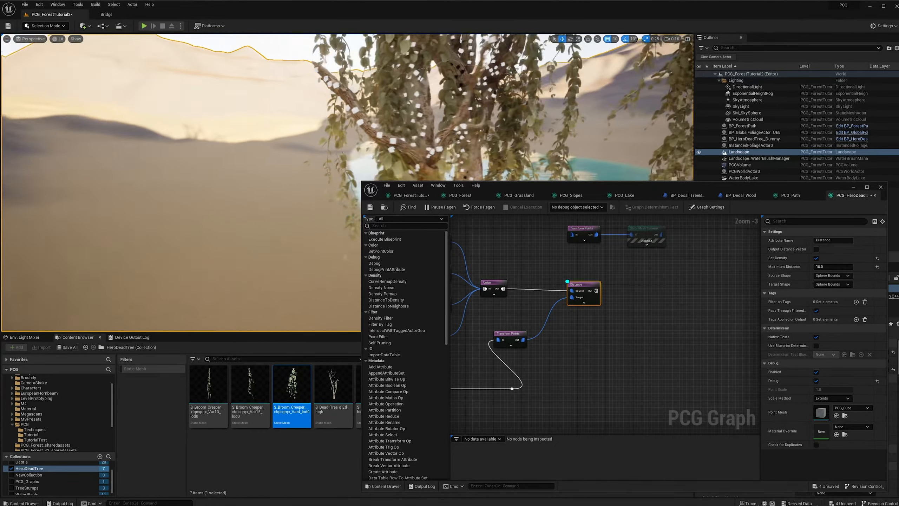
scroll(347, 182, up, 1)
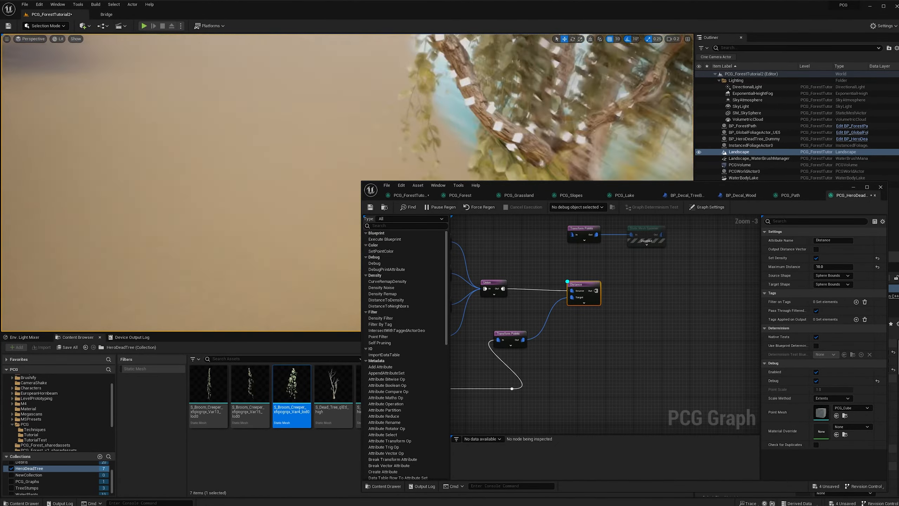
Step: Add a Transform Points node after the Distance node, feeding a Static Mesh Spawner with the two S_Money_Plant meshes
scroll(347, 183, down, 1)
right_drag(248, 160, 285, 199)
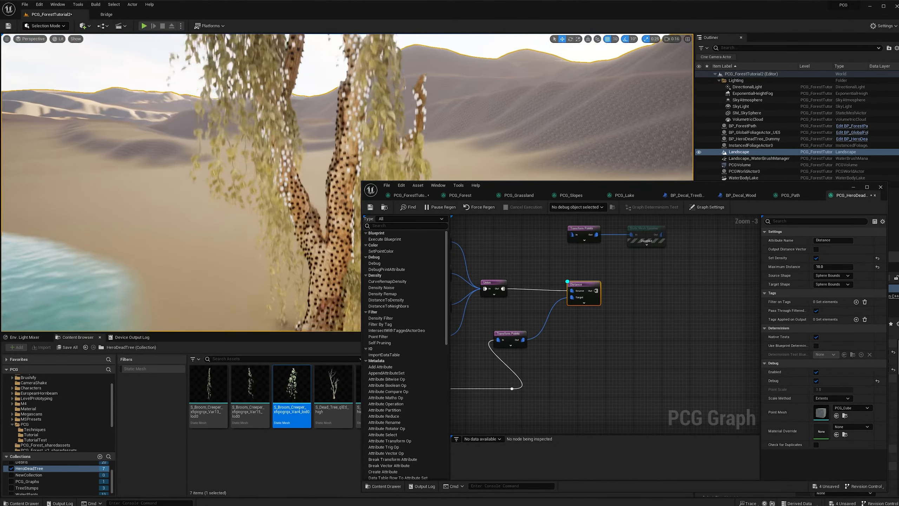
drag(596, 291, 631, 293)
text(transform)
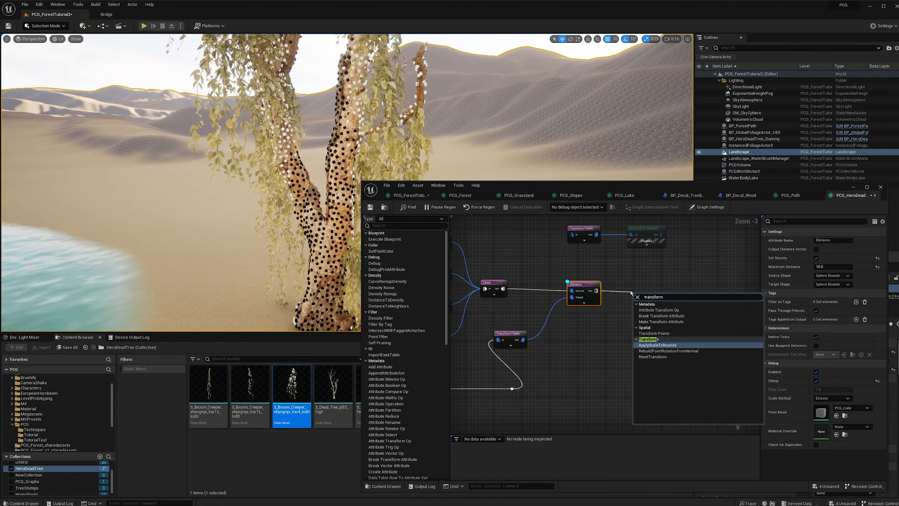
click(654, 332)
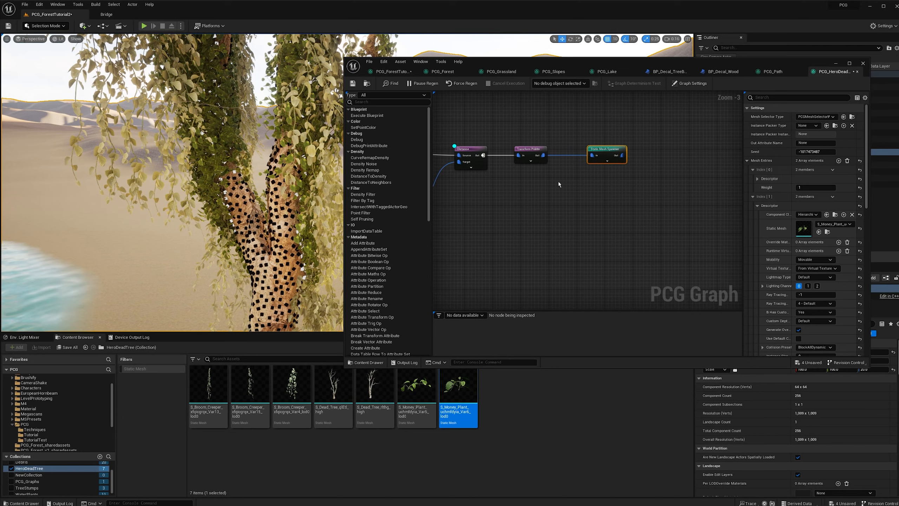
Step: Insert a Density Filter between the Distance and Transform Points nodes and enable Invert Filter on it
right_click(512, 166)
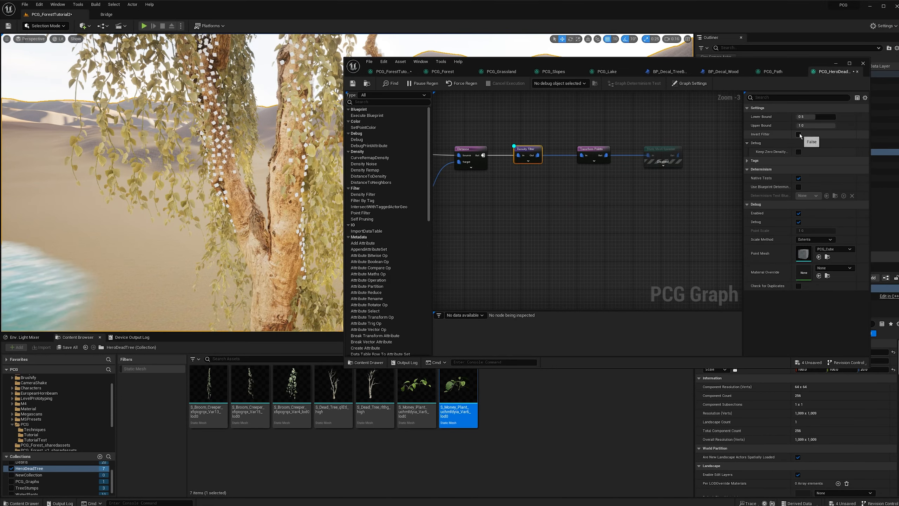
click(798, 134)
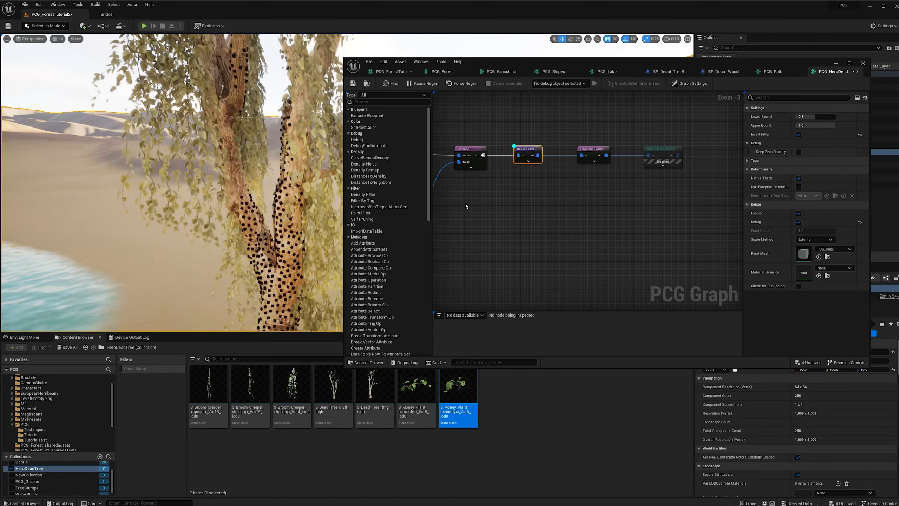
Step: Insert a Density Remap after the Density Filter, with Out Range Min 1 and Out Range Max 0
drag(514, 172, 545, 180)
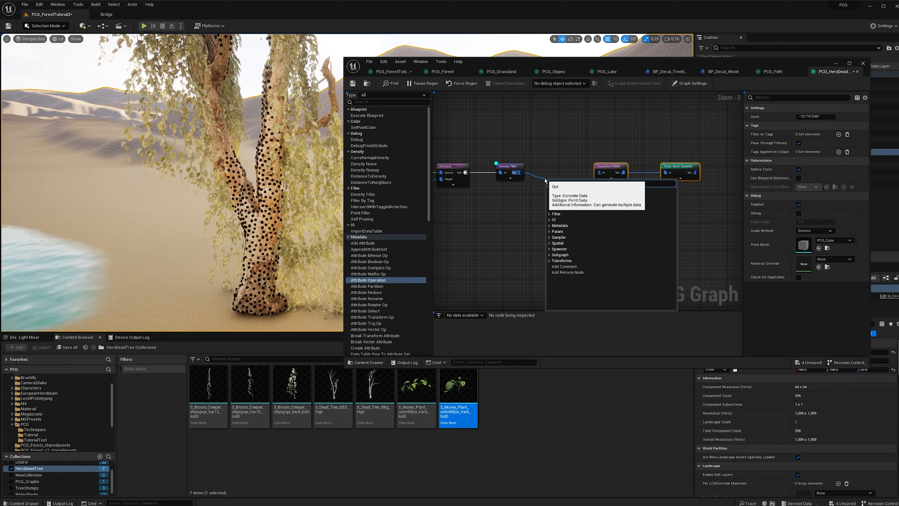
text(densit)
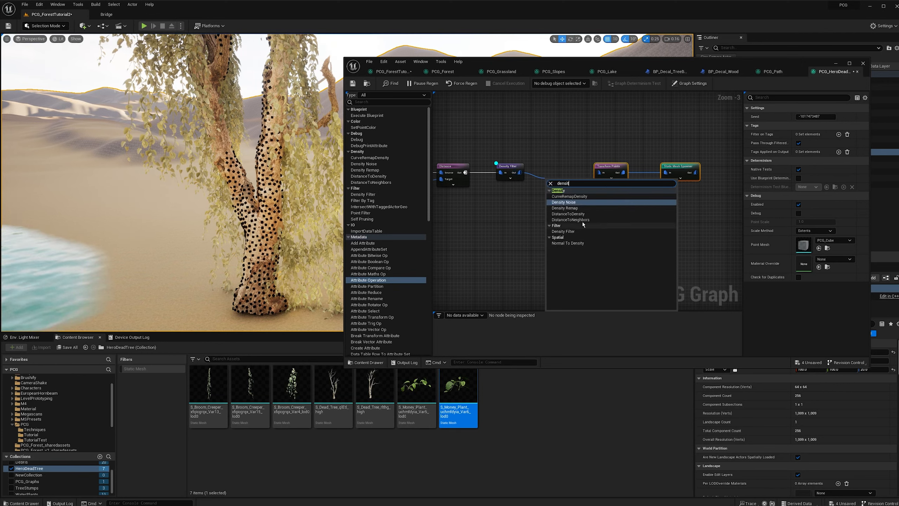
click(574, 210)
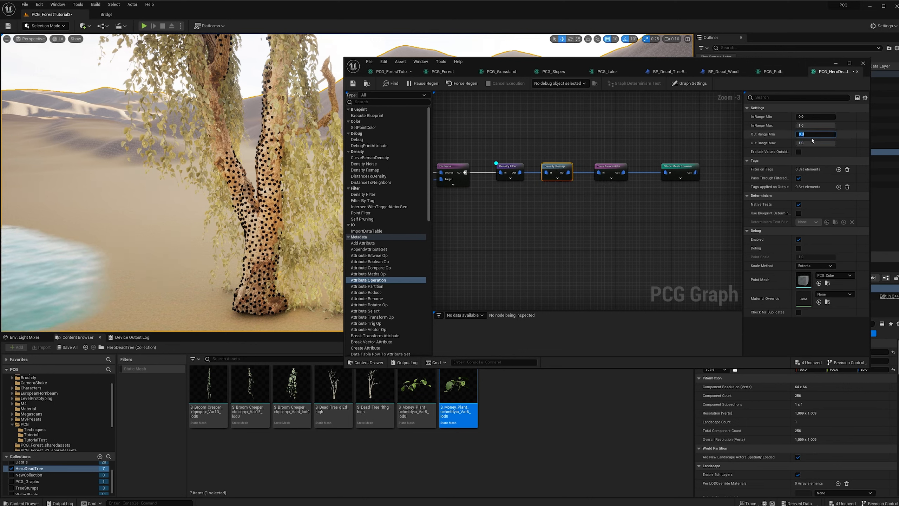
text(1)
key(Tab)
text(0)
key(Return)
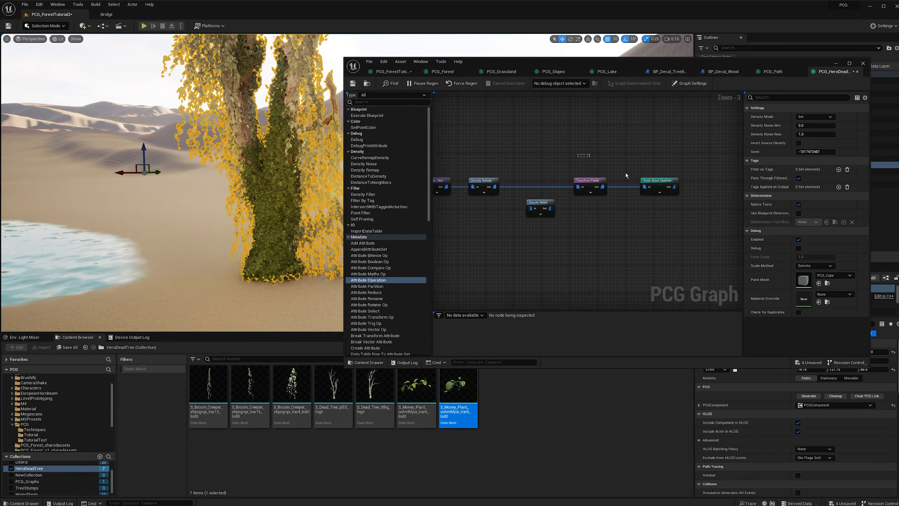
Step: Make room before the Transform Points node and wire in Density Noise followed by another Density Filter
drag(587, 157, 711, 198)
drag(597, 181, 632, 180)
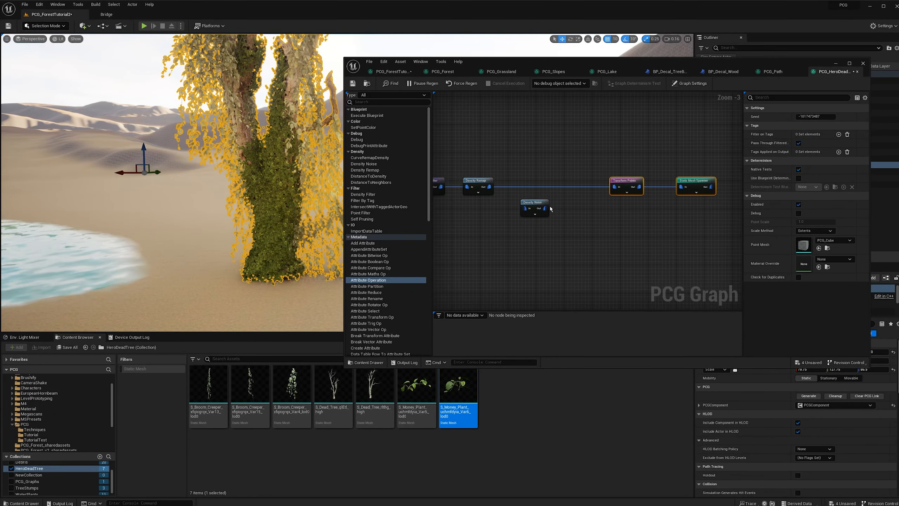
drag(547, 210, 570, 208)
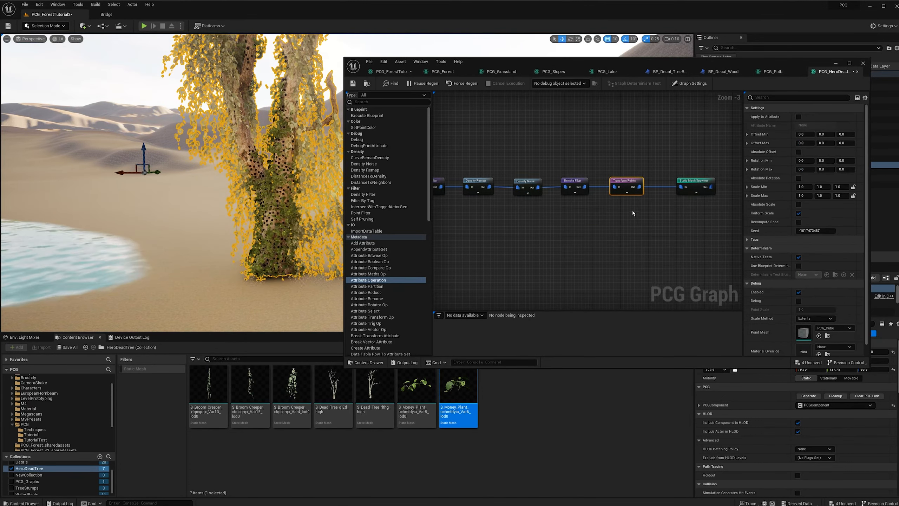
Step: Set Scale Min to 0.5 in X on the money plant branch's Transform Points node
click(600, 177)
click(802, 186)
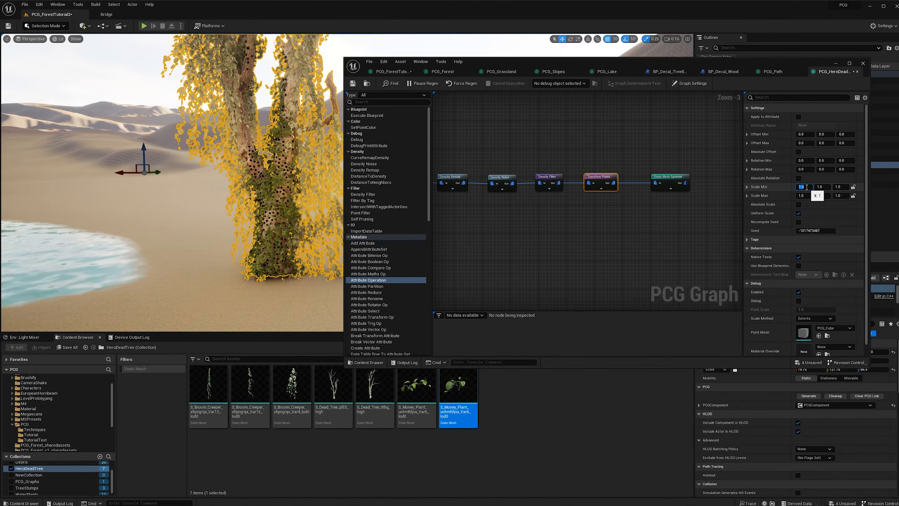
key(BackSpace)
key(Tab)
key(Tab)
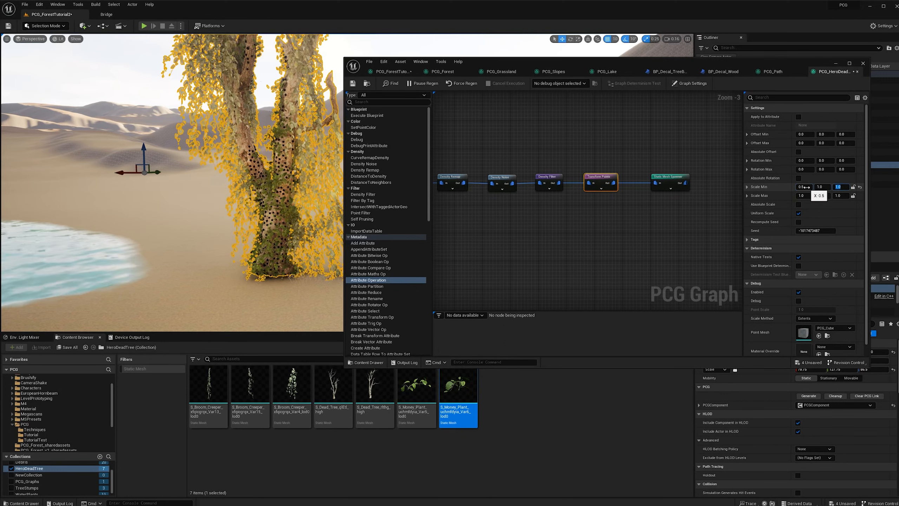
key(shift+Tab)
key(shift+Tab)
key(shift+Tab)
key(Return)
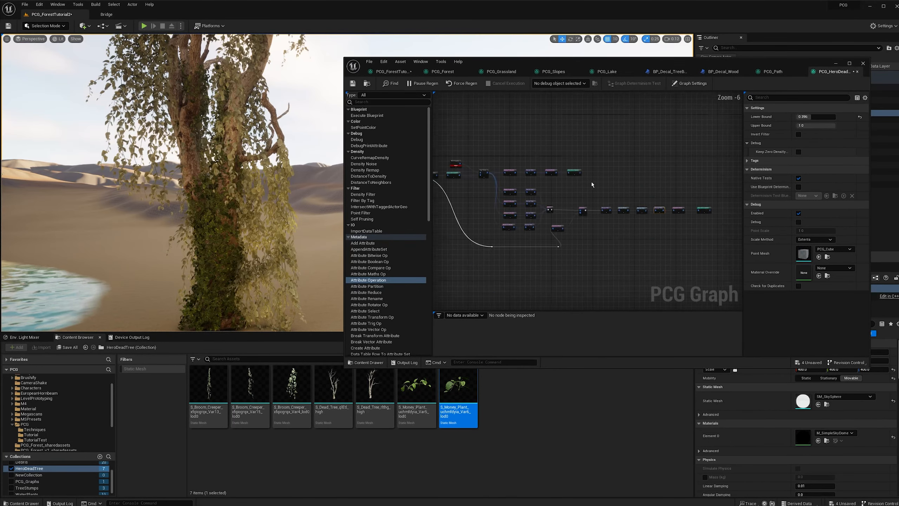
Step: On the hanging creeper branch's Transform Points node, set Scale Min X to 0.5 and Rotation Max Z to 360
scroll(591, 181, up, 2)
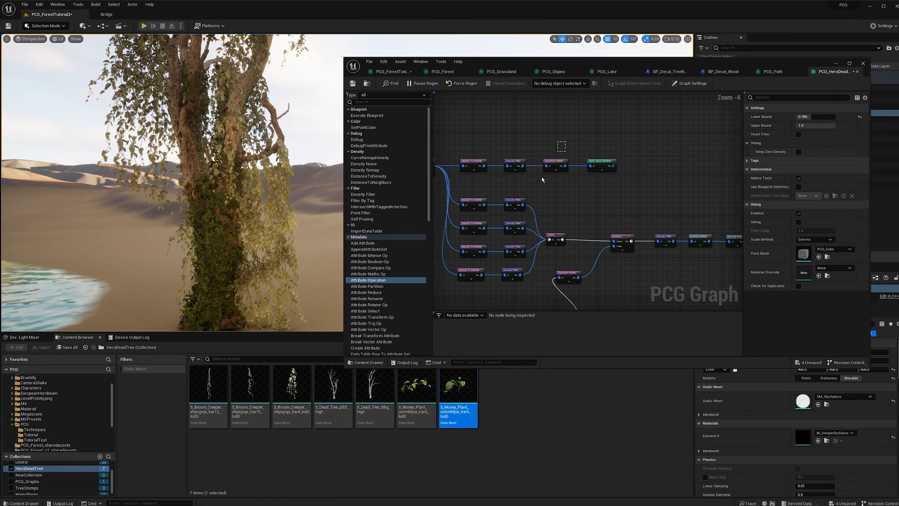
mouse_move(235, 187)
right_down()
mouse_move(248, 203)
mouse_move(247, 187)
right_up()
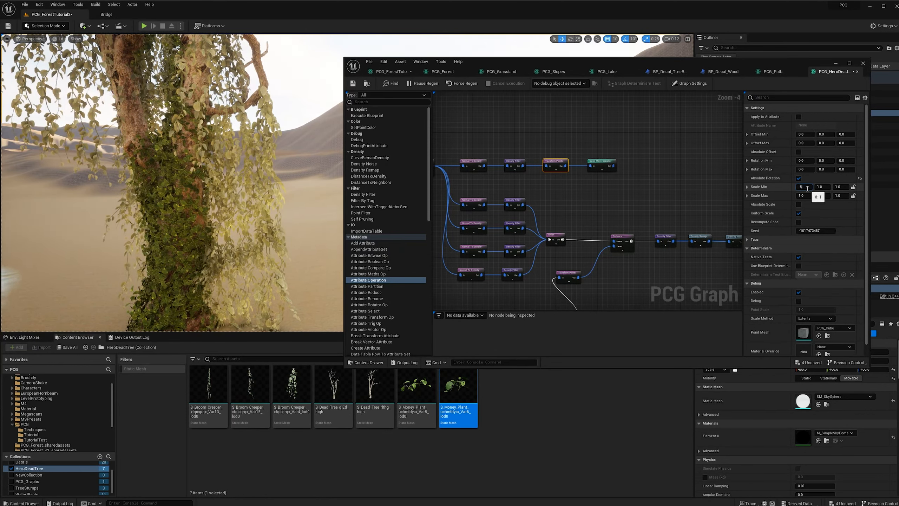
key(Tab)
key(Tab)
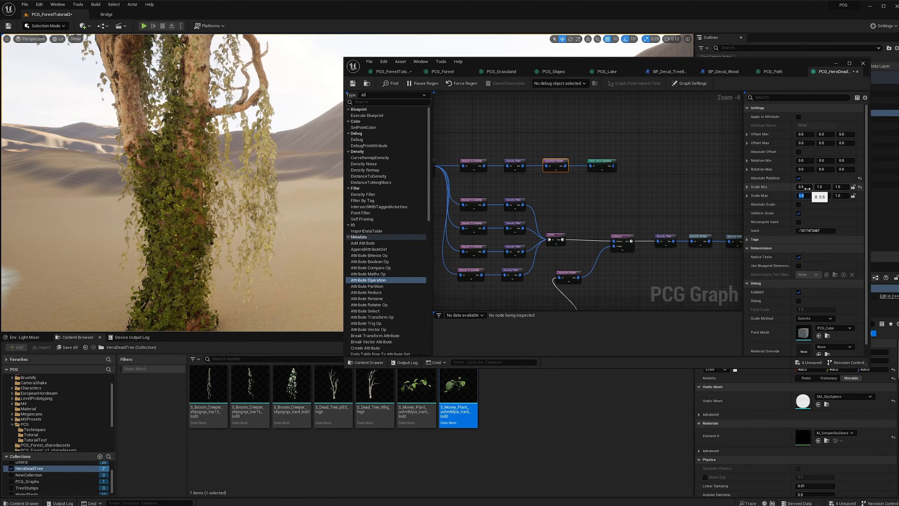
key(Tab)
text(360)
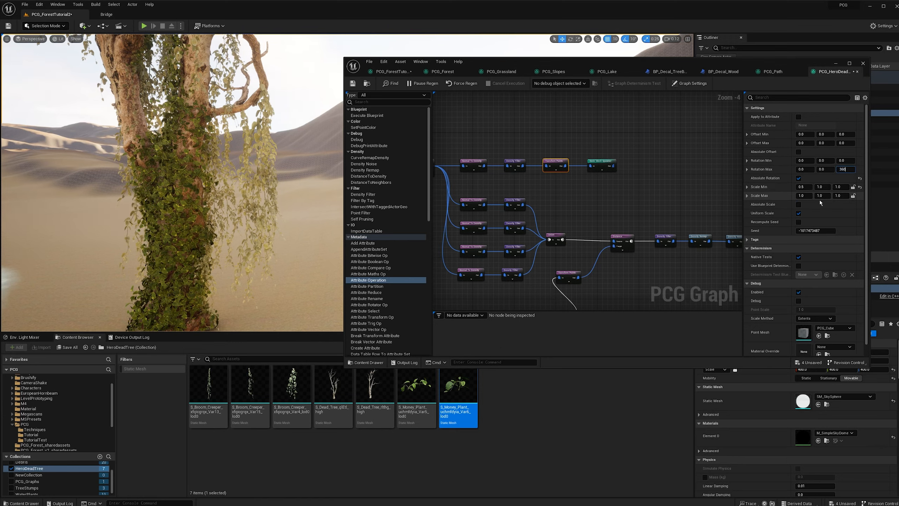
key(Return)
scroll(212, 149, up, 2)
mouse_move(213, 184)
right_down()
mouse_move(213, 149)
mouse_move(244, 145)
mouse_move(227, 152)
mouse_move(226, 176)
right_up()
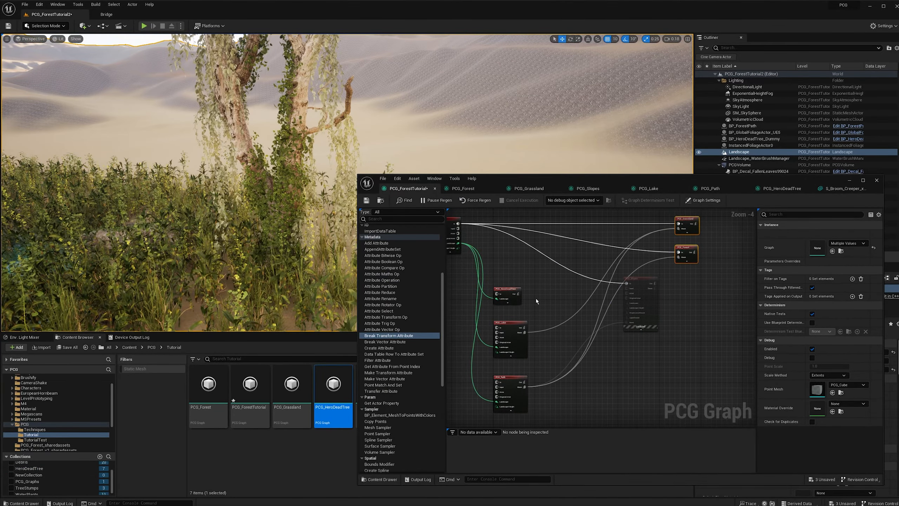
Step: Open the PCG_HeroDeadTree subgraph from PCG_ForestTutorial and add a custom Mask pin to its Output node
right_drag(354, 155, 319, 153)
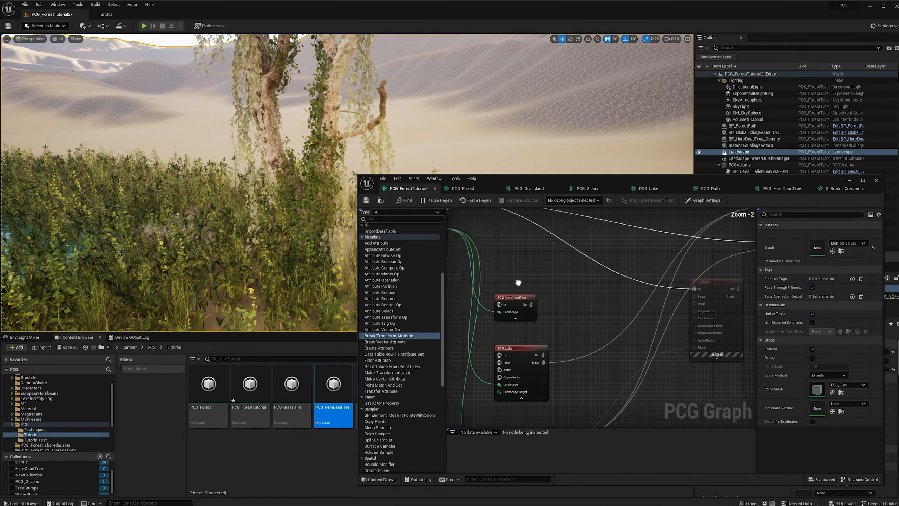
double_click(506, 294)
drag(553, 267, 729, 253)
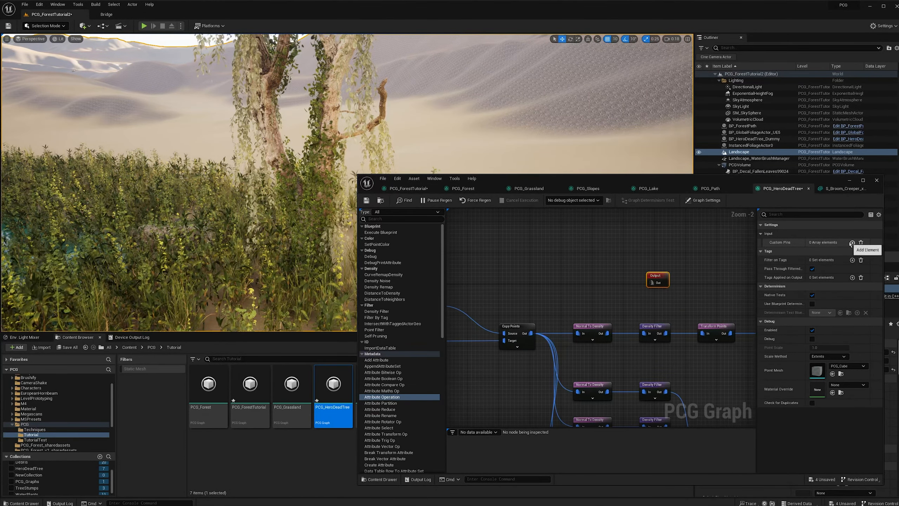
click(851, 243)
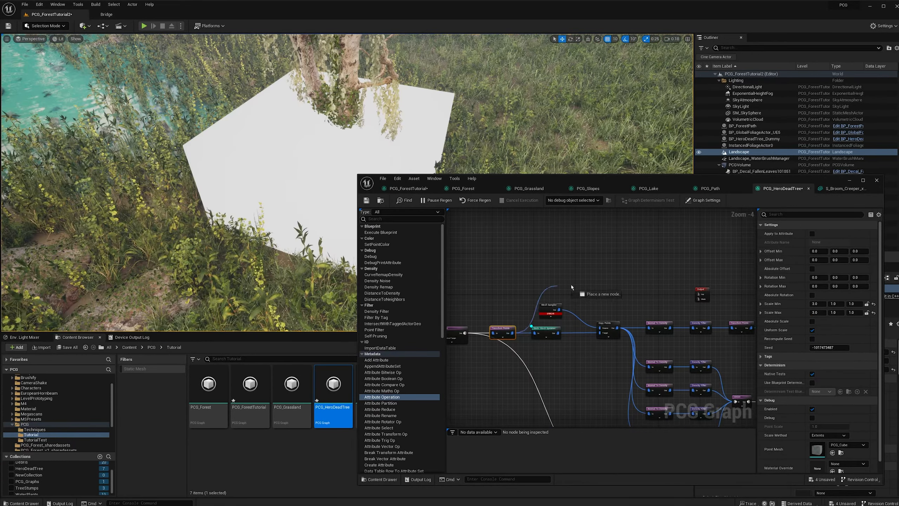
Step: Add a Bounds Modifier fed by the tree's Transform Points node and set its Bounds Min Z to 0.25
drag(559, 309, 609, 290)
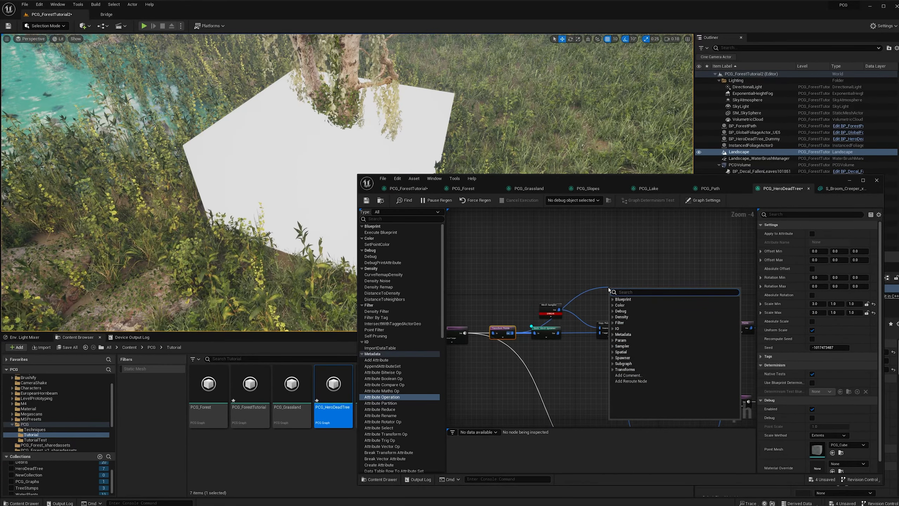
text(bound)
key(Return)
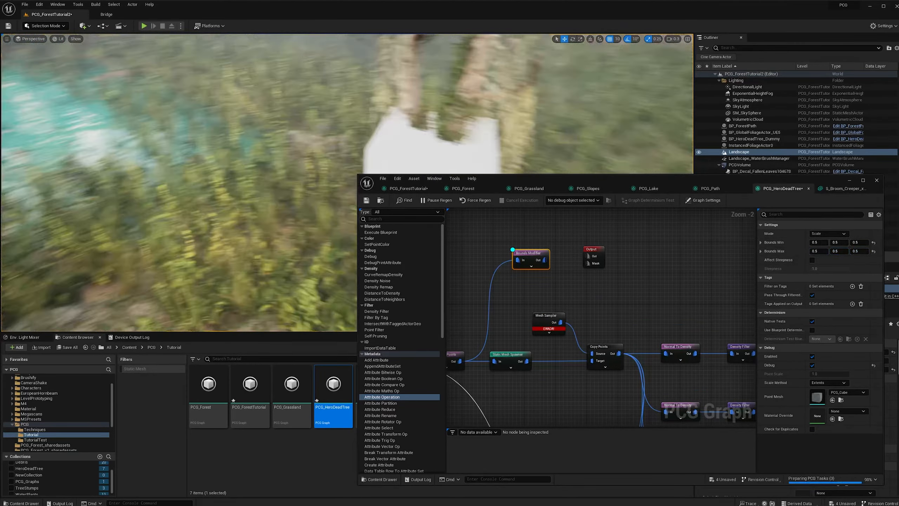
click(861, 243)
text(.5)
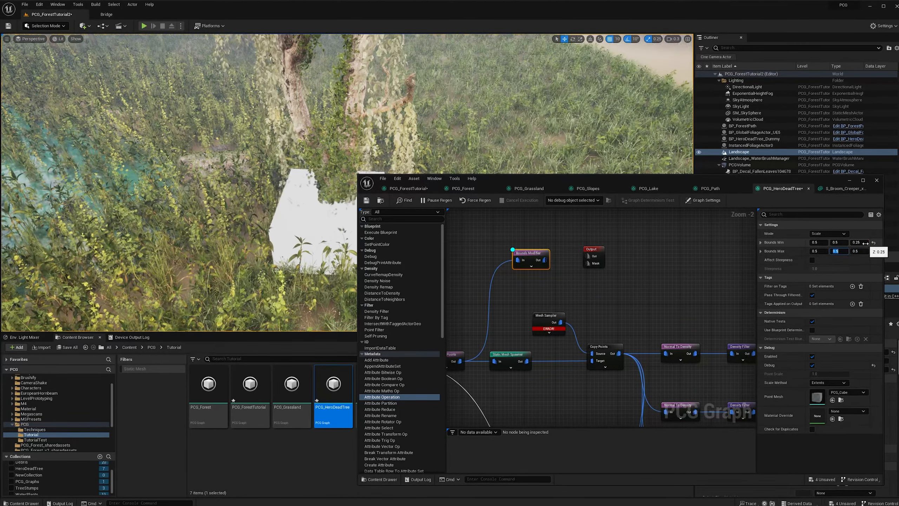
key(Tab)
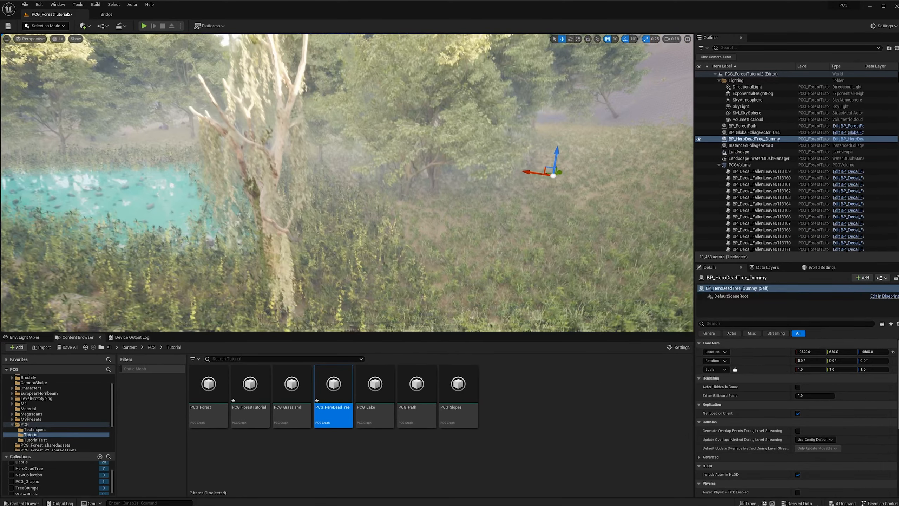
Step: Inspect the area around the BP_HeroDeadTree_Dummy actor, then reopen the PCG_HeroDeadTree graph
key(w)
scroll(347, 182, up, 2)
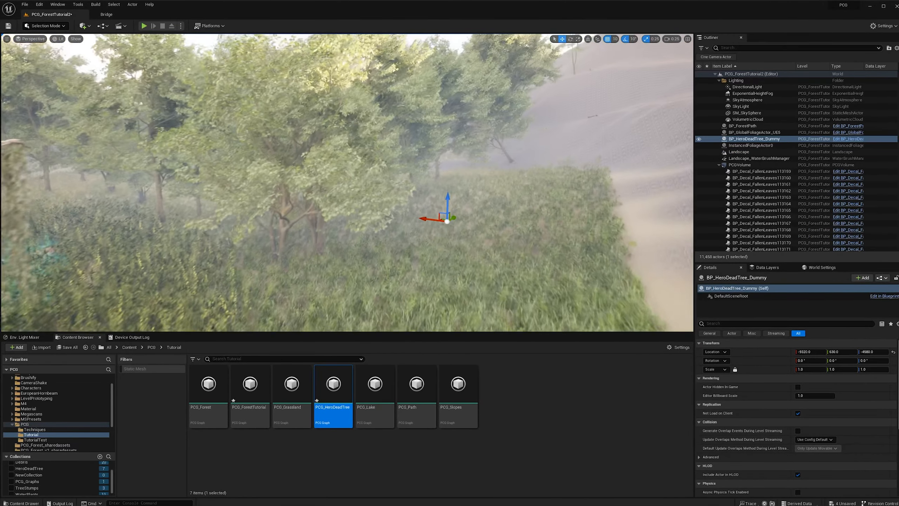
key(w)
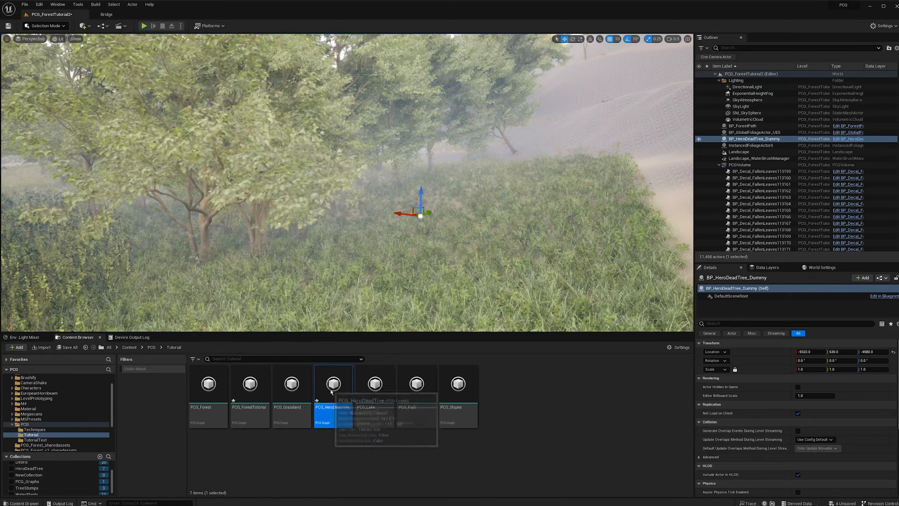
double_click(319, 390)
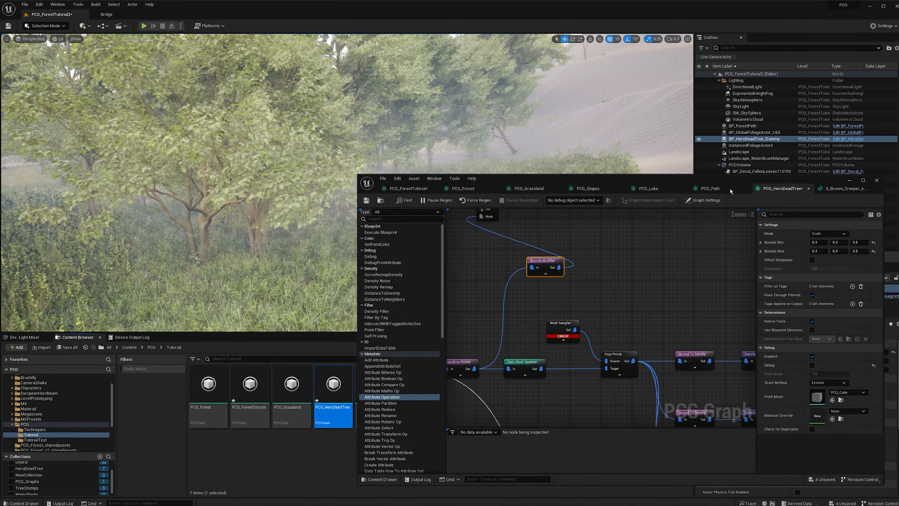